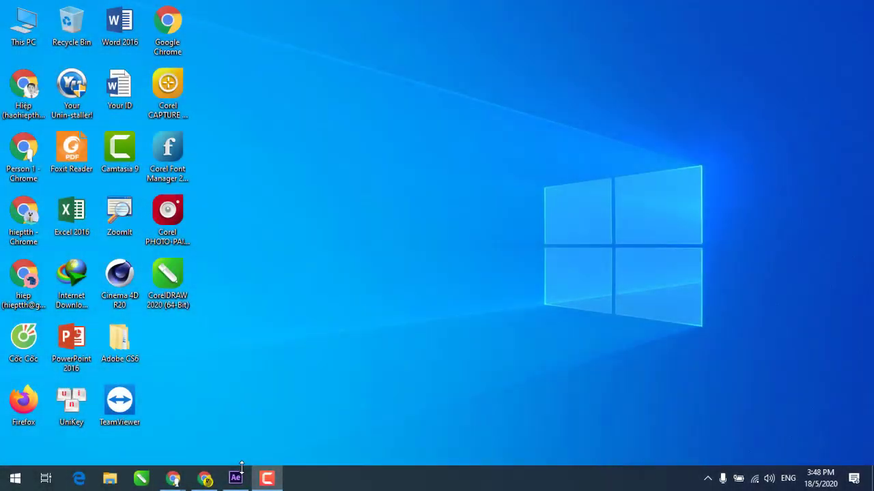
Restore the After Effects window showing the Lap trinh android banner composition.
{"action": "left_click", "coordinate": [236, 477]}
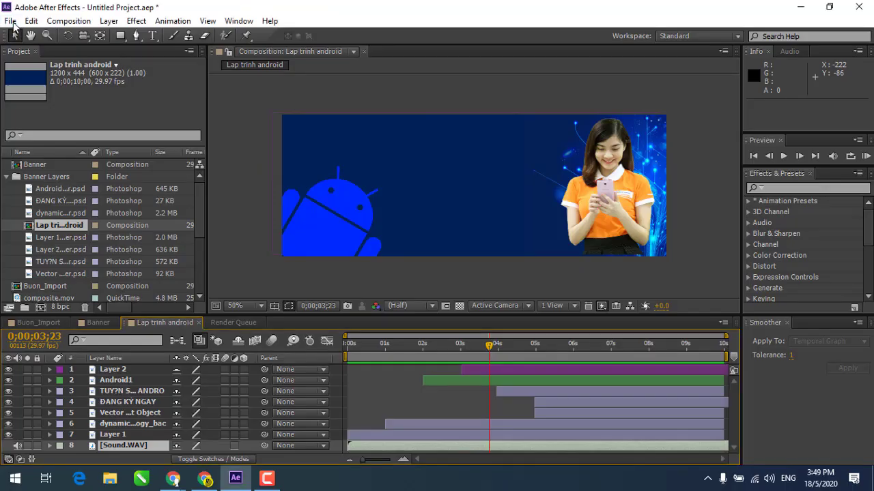
{"action": "left_click", "coordinate": [11, 21]}
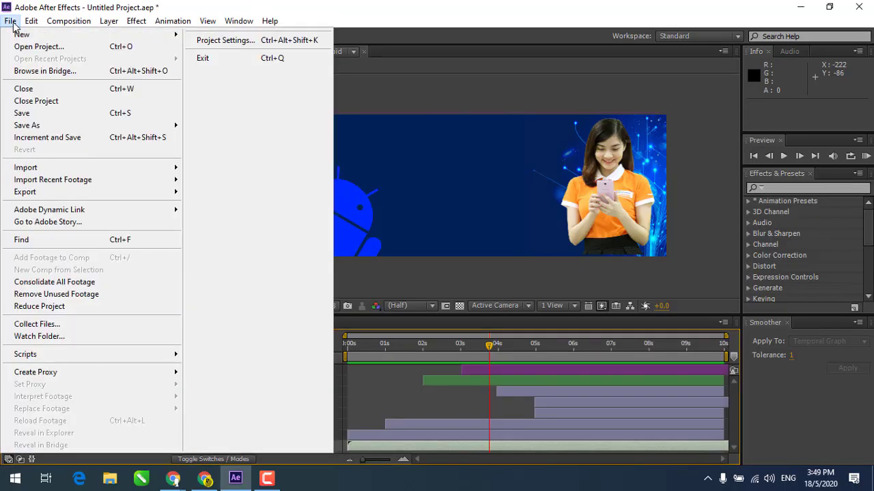
{"action": "mouse_move", "coordinate": [17, 38]}
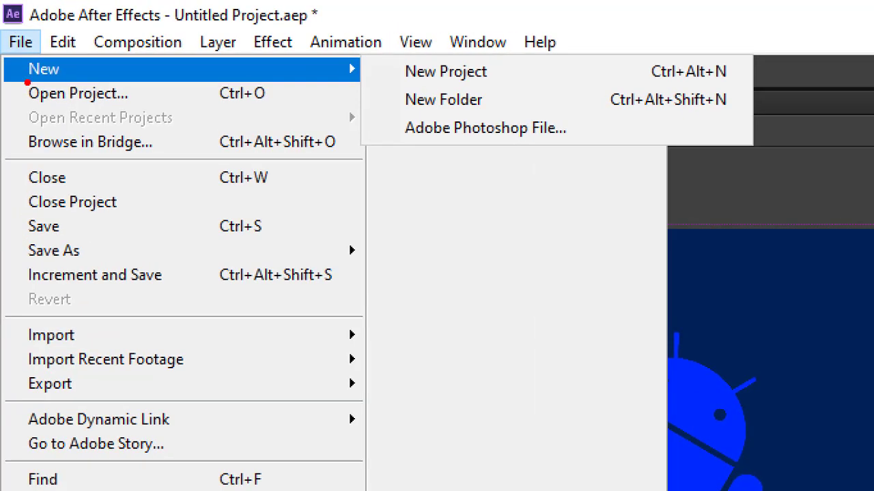
{"action": "left_click_drag", "start_coordinate": [27, 82], "coordinate": [67, 83]}
{"action": "left_click_drag", "start_coordinate": [396, 86], "coordinate": [391, 84]}
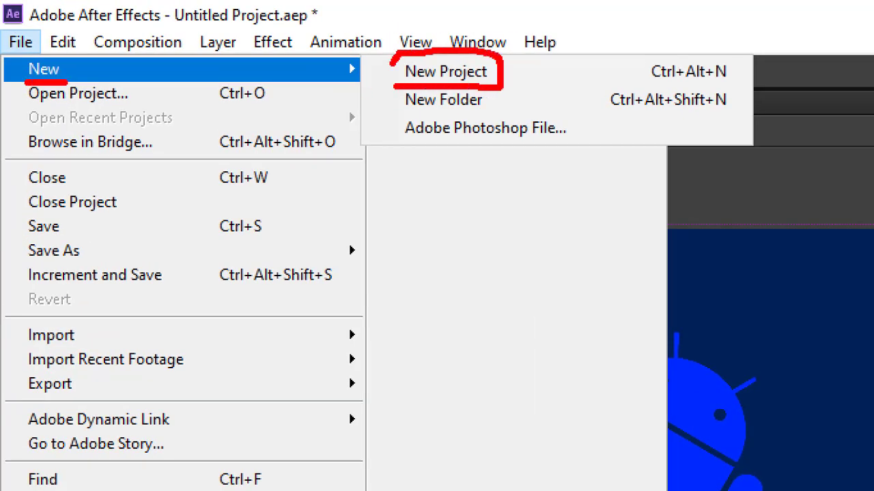
{"action": "left_click_drag", "start_coordinate": [491, 80], "coordinate": [522, 131]}
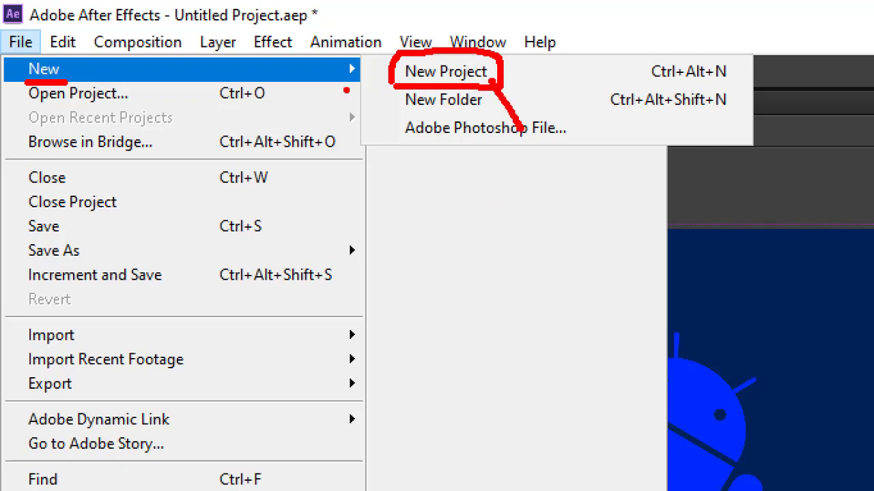
{"action": "mouse_move", "coordinate": [27, 107]}
{"action": "left_mouse_down"}
{"action": "mouse_move", "coordinate": [143, 107]}
{"action": "mouse_move", "coordinate": [399, 195]}
{"action": "left_mouse_up"}
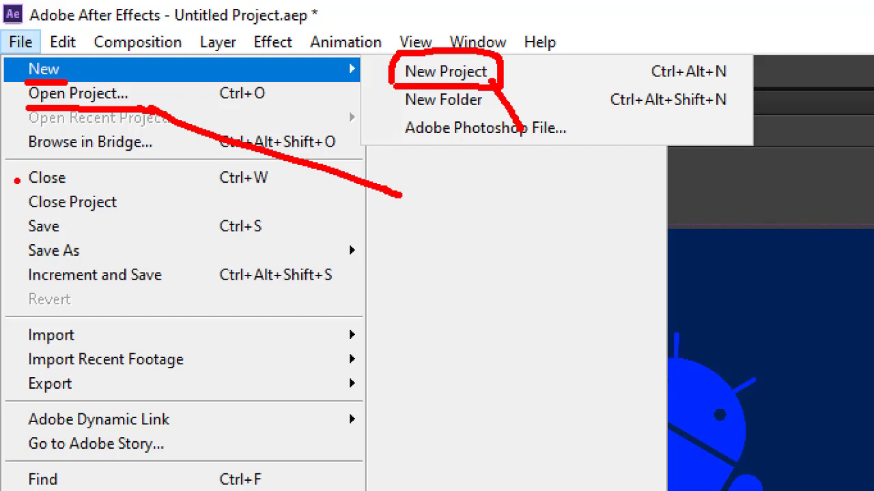
{"action": "left_click_drag", "start_coordinate": [14, 179], "coordinate": [65, 179]}
{"action": "left_click_drag", "start_coordinate": [30, 238], "coordinate": [59, 237]}
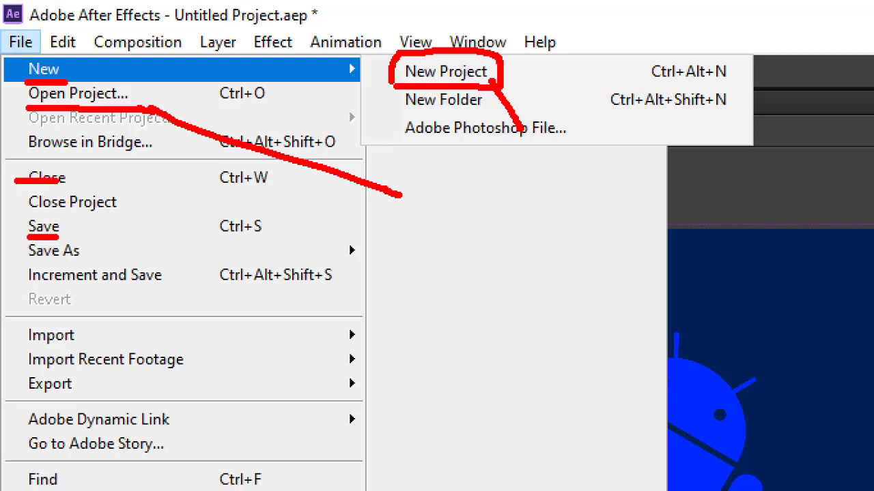
{"action": "left_click_drag", "start_coordinate": [19, 258], "coordinate": [78, 258]}
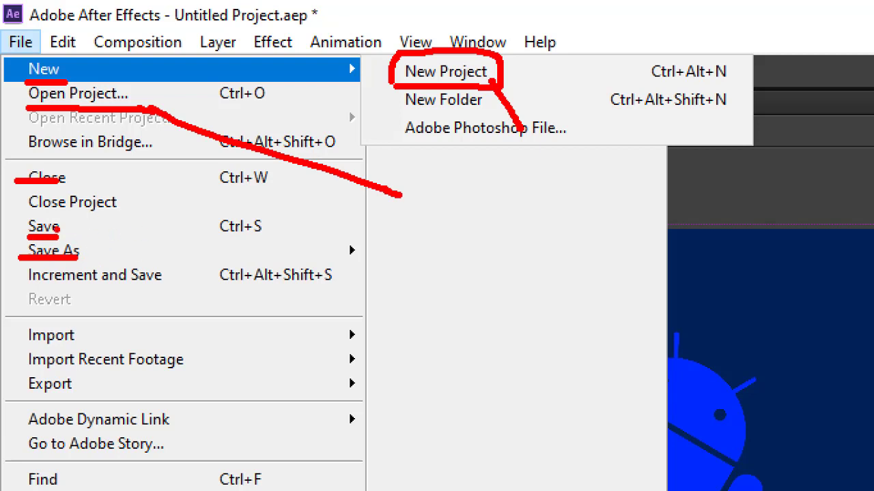
{"action": "left_click_drag", "start_coordinate": [12, 208], "coordinate": [20, 205]}
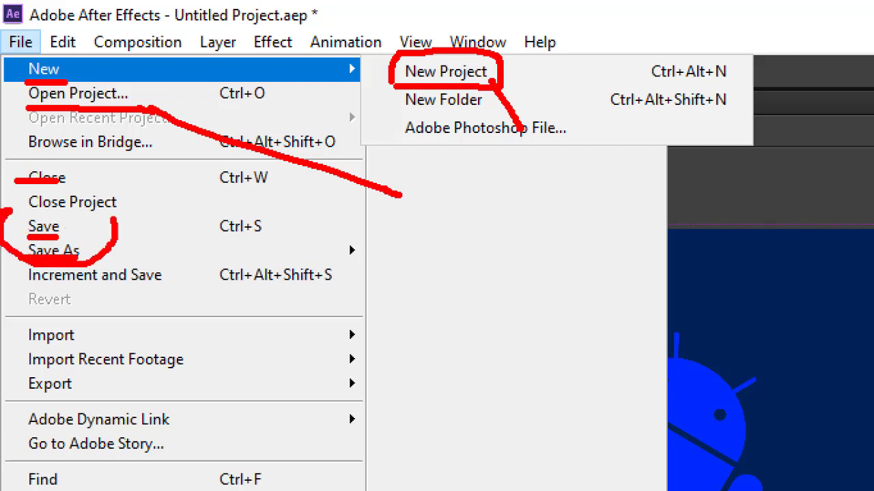
{"action": "left_click_drag", "start_coordinate": [26, 348], "coordinate": [91, 346]}
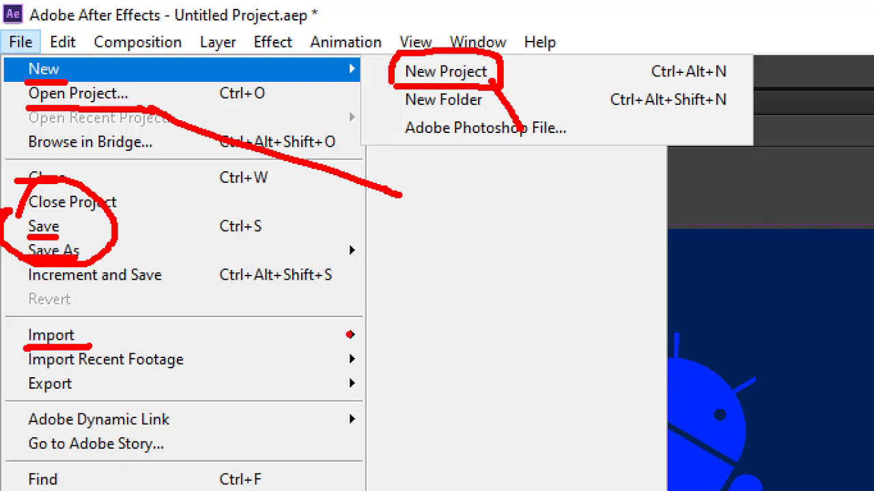
{"action": "mouse_move", "coordinate": [346, 335]}
{"action": "left_mouse_down"}
{"action": "mouse_move", "coordinate": [452, 286]}
{"action": "mouse_move", "coordinate": [486, 289]}
{"action": "left_mouse_up"}
{"action": "mouse_move", "coordinate": [524, 195]}
{"action": "left_mouse_down"}
{"action": "mouse_move", "coordinate": [539, 279]}
{"action": "mouse_move", "coordinate": [614, 280]}
{"action": "mouse_move", "coordinate": [637, 261]}
{"action": "left_mouse_up"}
{"action": "mouse_move", "coordinate": [579, 239]}
{"action": "left_mouse_down"}
{"action": "mouse_move", "coordinate": [597, 231]}
{"action": "mouse_move", "coordinate": [593, 243]}
{"action": "left_mouse_up"}
{"action": "left_click", "coordinate": [576, 298]}
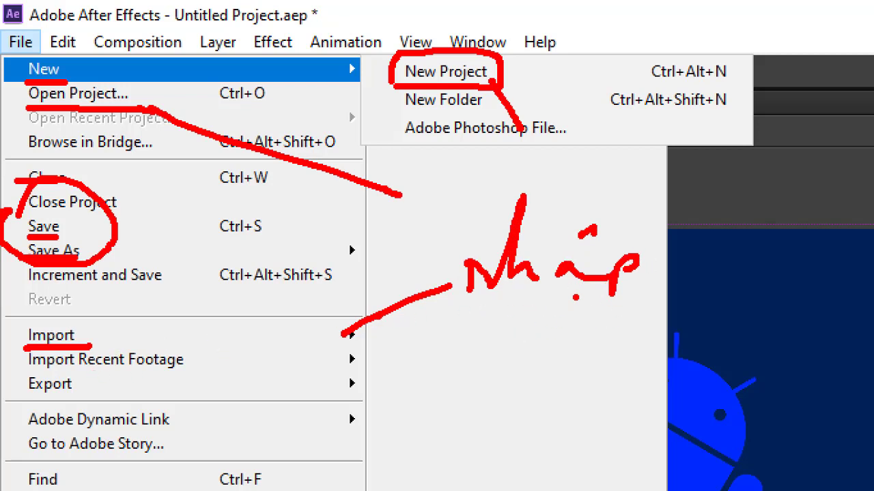
{"action": "left_click_drag", "start_coordinate": [15, 395], "coordinate": [82, 393]}
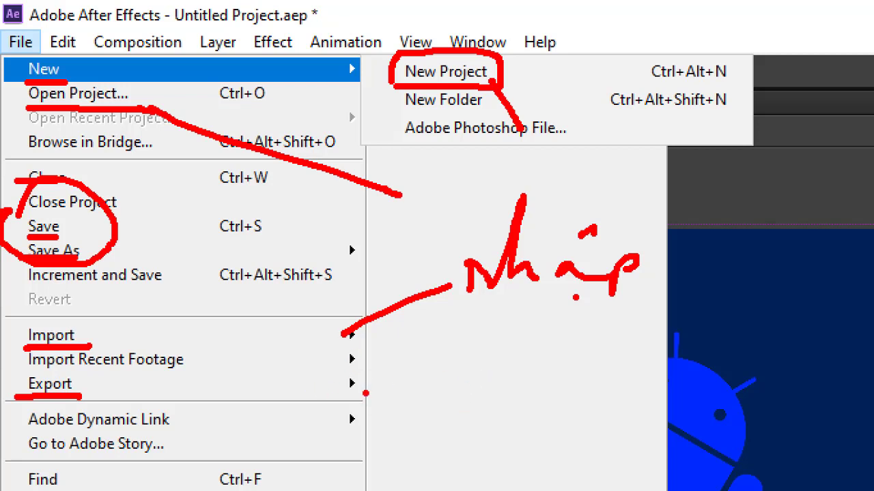
{"action": "left_click_drag", "start_coordinate": [348, 393], "coordinate": [482, 388]}
{"action": "left_click_drag", "start_coordinate": [567, 348], "coordinate": [518, 391]}
{"action": "mouse_move", "coordinate": [519, 372]}
{"action": "left_mouse_down"}
{"action": "mouse_move", "coordinate": [693, 394]}
{"action": "mouse_move", "coordinate": [748, 380]}
{"action": "left_mouse_up"}
{"action": "left_click_drag", "start_coordinate": [696, 341], "coordinate": [714, 345]}
{"action": "left_click_drag", "start_coordinate": [15, 27], "coordinate": [30, 37]}
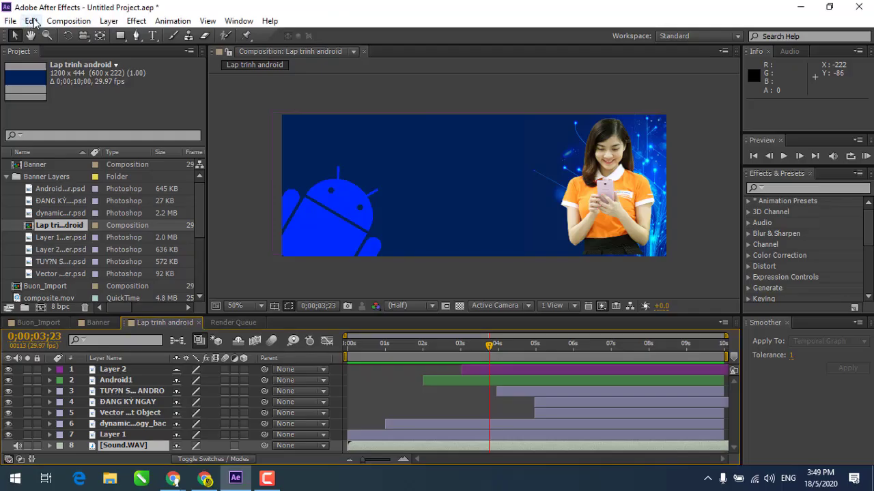
In the Edit menu, circle the Undo shortcut and handwrite an underlined note beside it.
{"action": "left_click", "coordinate": [31, 20]}
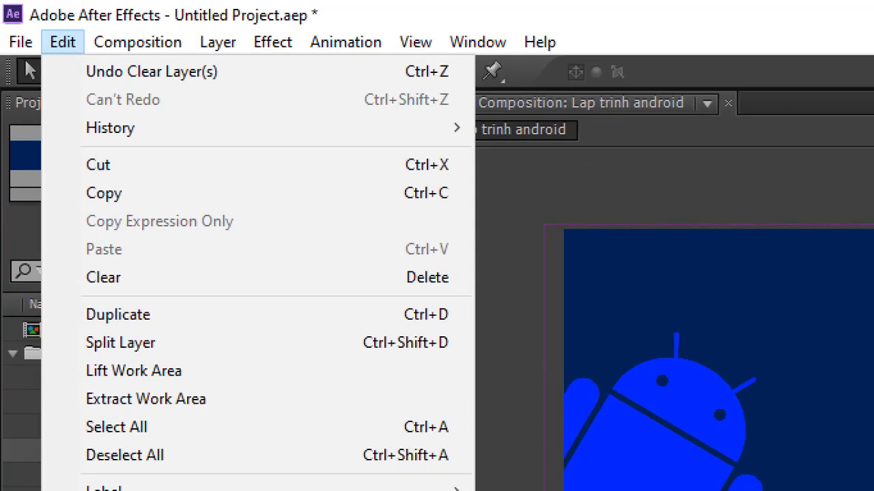
{"action": "left_click_drag", "start_coordinate": [189, 27], "coordinate": [189, 34]}
{"action": "mouse_move", "coordinate": [377, 66]}
{"action": "left_mouse_down"}
{"action": "mouse_move", "coordinate": [469, 62]}
{"action": "mouse_move", "coordinate": [374, 52]}
{"action": "left_mouse_up"}
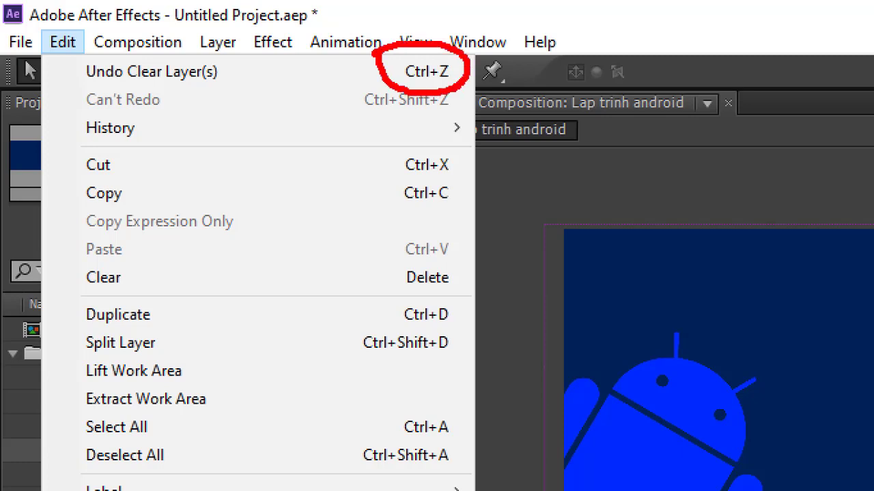
{"action": "mouse_move", "coordinate": [524, 144]}
{"action": "left_mouse_down"}
{"action": "mouse_move", "coordinate": [539, 201]}
{"action": "mouse_move", "coordinate": [589, 199]}
{"action": "left_mouse_up"}
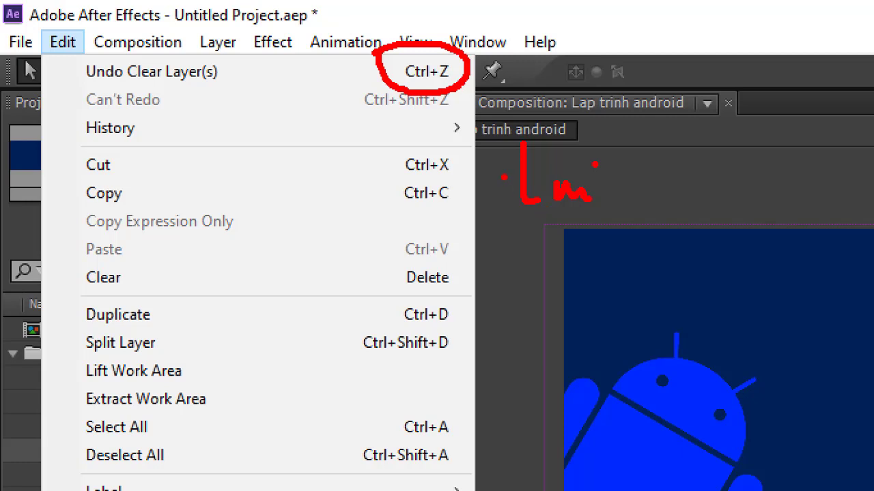
{"action": "left_click_drag", "start_coordinate": [490, 226], "coordinate": [627, 206]}
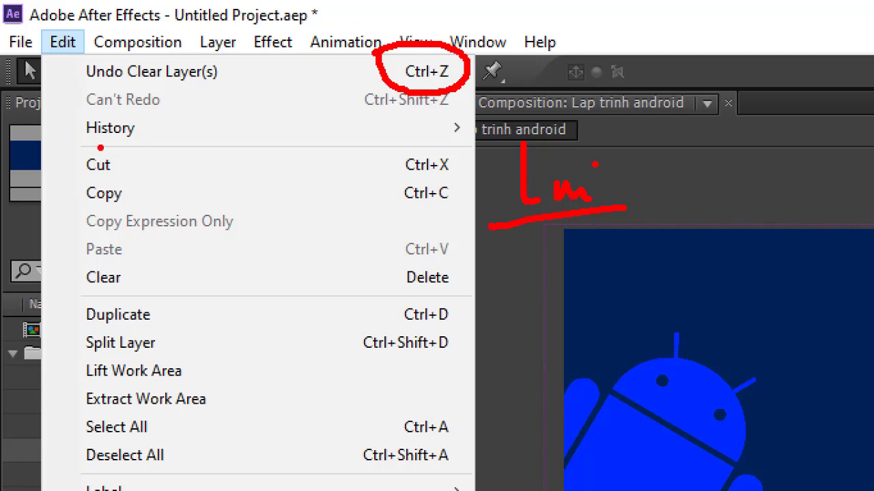
Underline History, Cut, Copy and its shortcut, and Clear, marking Clear as delete.
{"action": "left_click_drag", "start_coordinate": [85, 145], "coordinate": [164, 146]}
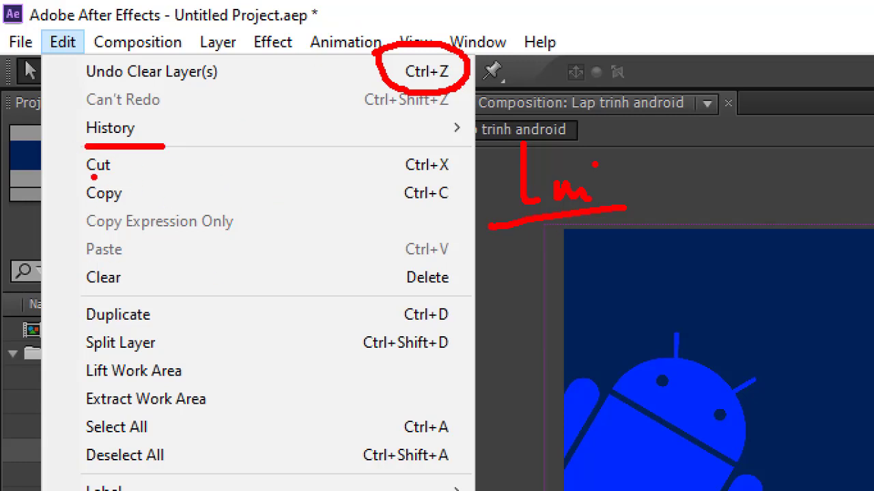
{"action": "left_click_drag", "start_coordinate": [75, 176], "coordinate": [120, 180]}
{"action": "left_click_drag", "start_coordinate": [83, 209], "coordinate": [160, 203]}
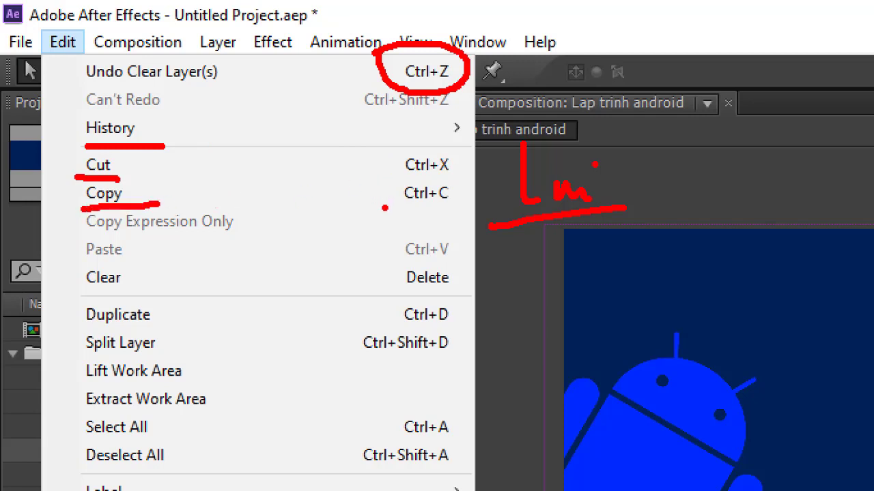
{"action": "left_click_drag", "start_coordinate": [383, 209], "coordinate": [479, 208]}
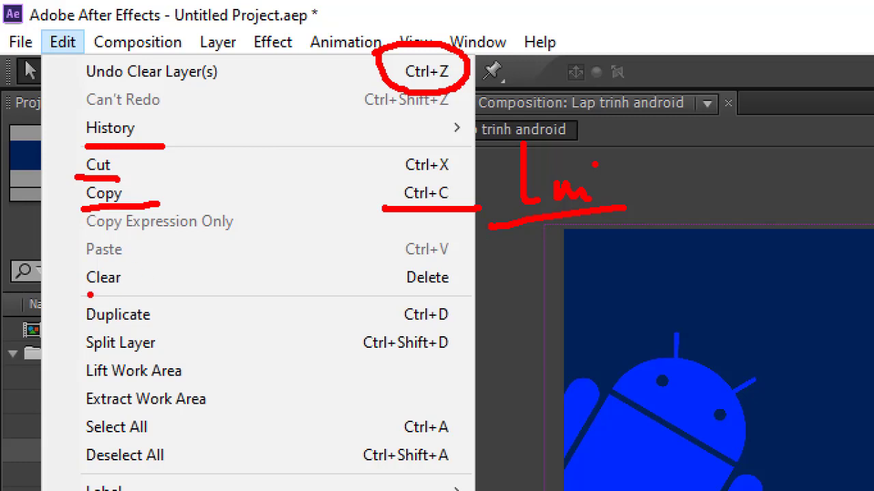
{"action": "left_click_drag", "start_coordinate": [73, 294], "coordinate": [152, 289]}
{"action": "mouse_move", "coordinate": [273, 276]}
{"action": "left_mouse_down"}
{"action": "mouse_move", "coordinate": [307, 276]}
{"action": "mouse_move", "coordinate": [337, 289]}
{"action": "left_mouse_up"}
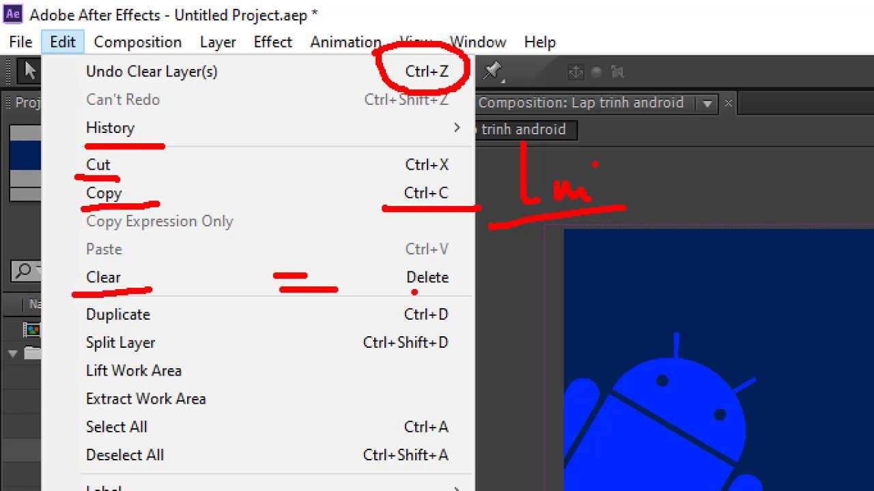
{"action": "left_click_drag", "start_coordinate": [389, 247], "coordinate": [400, 258]}
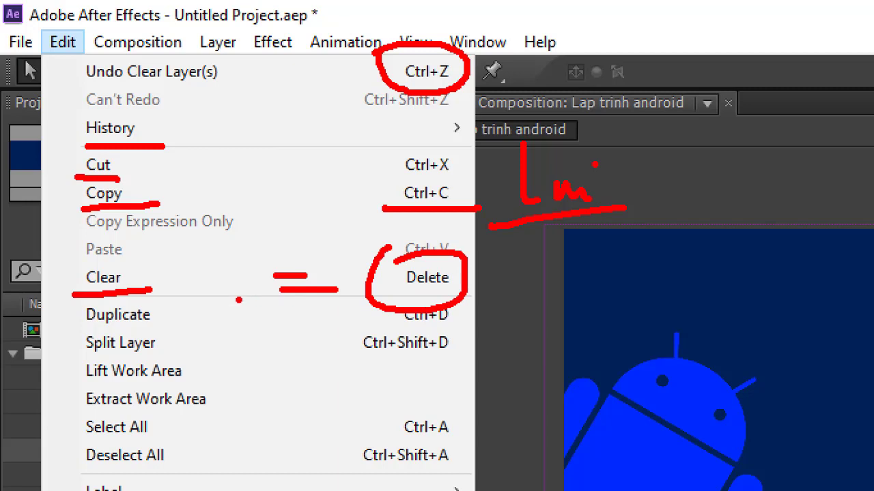
Underline Duplicate with its handwritten shortcut, then Split Layer and Lift Work Area.
{"action": "left_click_drag", "start_coordinate": [71, 334], "coordinate": [148, 332]}
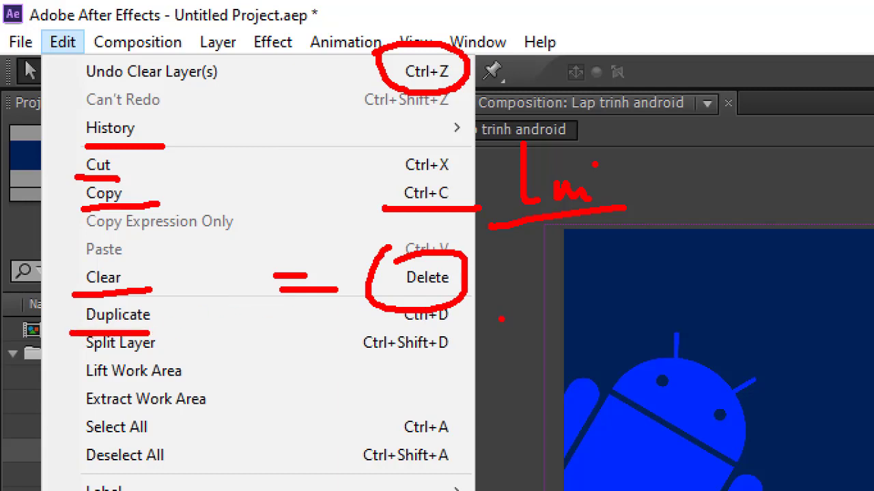
{"action": "left_click_drag", "start_coordinate": [397, 331], "coordinate": [474, 329]}
{"action": "left_click_drag", "start_coordinate": [560, 301], "coordinate": [546, 338]}
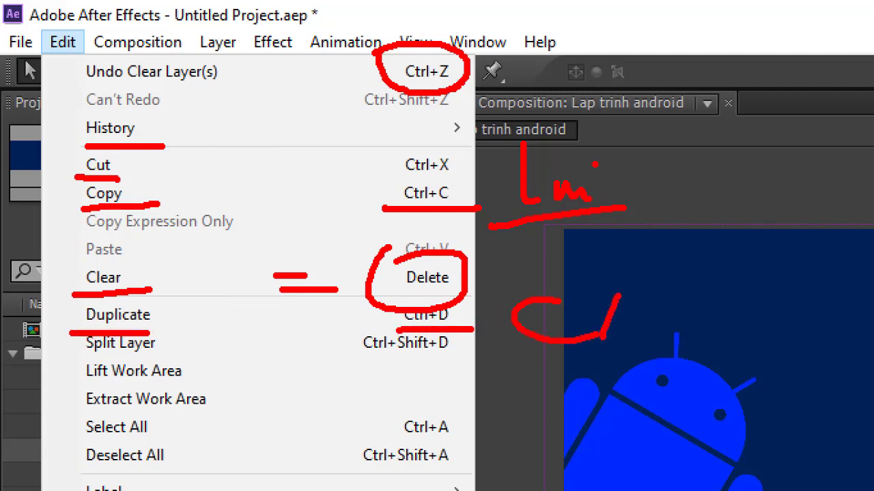
{"action": "left_click_drag", "start_coordinate": [599, 315], "coordinate": [602, 345]}
{"action": "mouse_move", "coordinate": [587, 326]}
{"action": "left_mouse_down"}
{"action": "mouse_move", "coordinate": [638, 321]}
{"action": "mouse_move", "coordinate": [658, 308]}
{"action": "left_mouse_up"}
{"action": "left_click_drag", "start_coordinate": [676, 255], "coordinate": [664, 345]}
{"action": "mouse_move", "coordinate": [732, 285]}
{"action": "left_mouse_down"}
{"action": "mouse_move", "coordinate": [736, 336]}
{"action": "mouse_move", "coordinate": [764, 303]}
{"action": "left_mouse_up"}
{"action": "left_click_drag", "start_coordinate": [787, 279], "coordinate": [785, 320]}
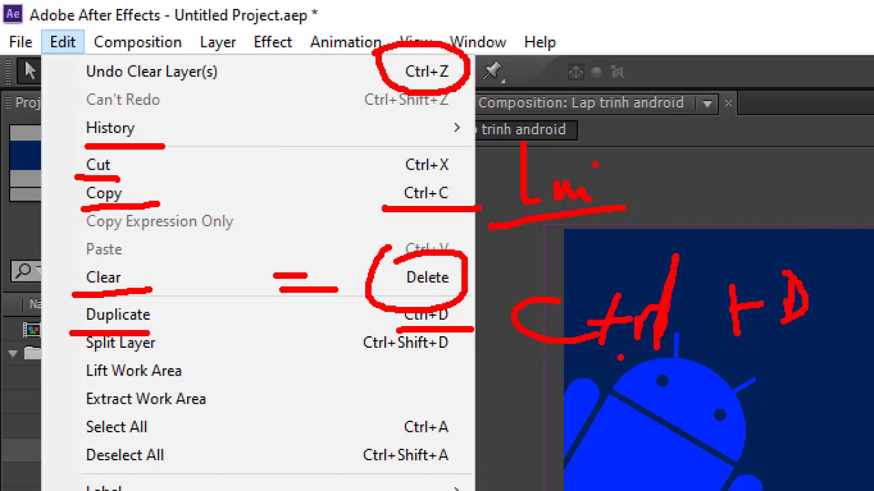
{"action": "left_click_drag", "start_coordinate": [99, 363], "coordinate": [164, 355]}
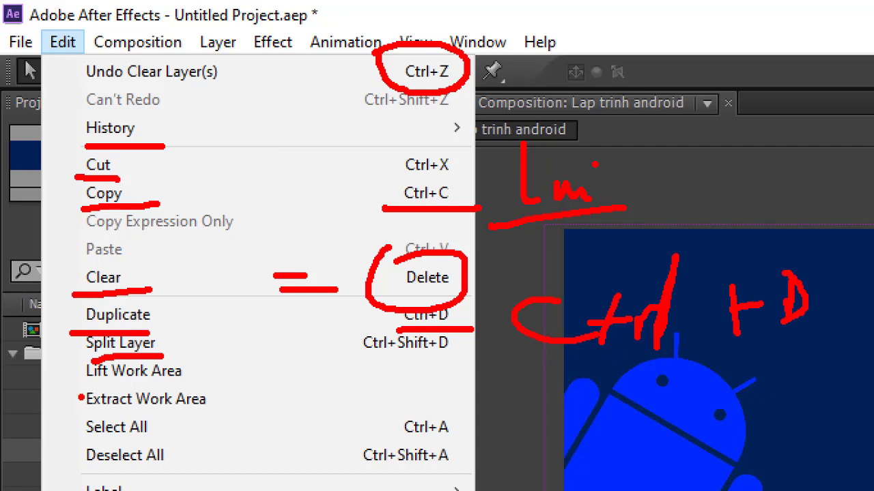
{"action": "left_click_drag", "start_coordinate": [82, 392], "coordinate": [192, 386]}
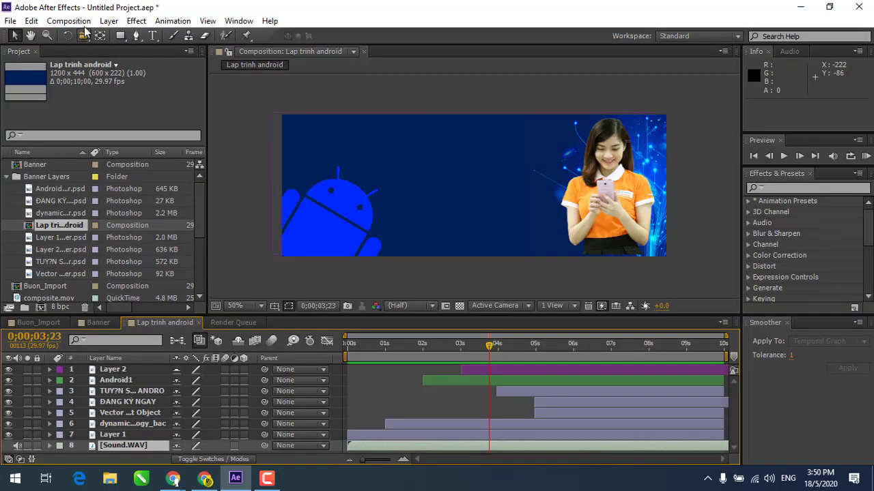
In the Composition menu, underline New Composition (Ctrl+N) and handwrite the note 'Bố cục'.
{"action": "left_click", "coordinate": [75, 21]}
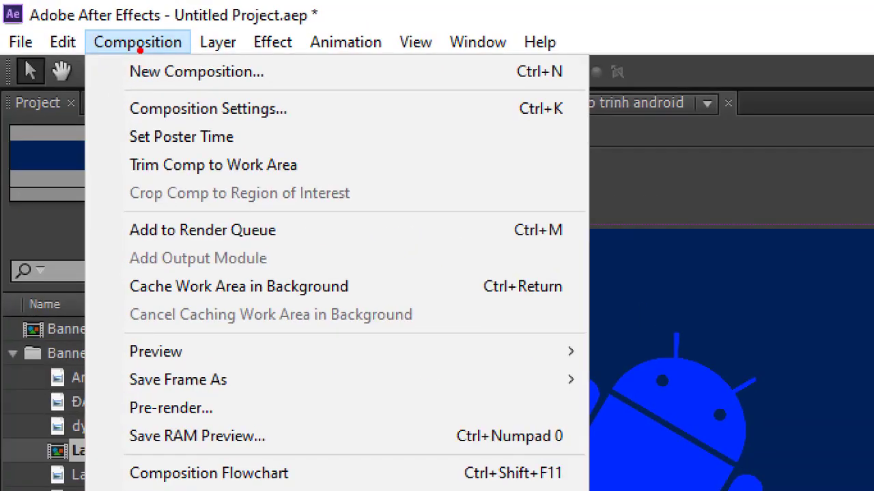
{"action": "left_click_drag", "start_coordinate": [140, 49], "coordinate": [99, 27]}
{"action": "left_click_drag", "start_coordinate": [136, 88], "coordinate": [249, 88]}
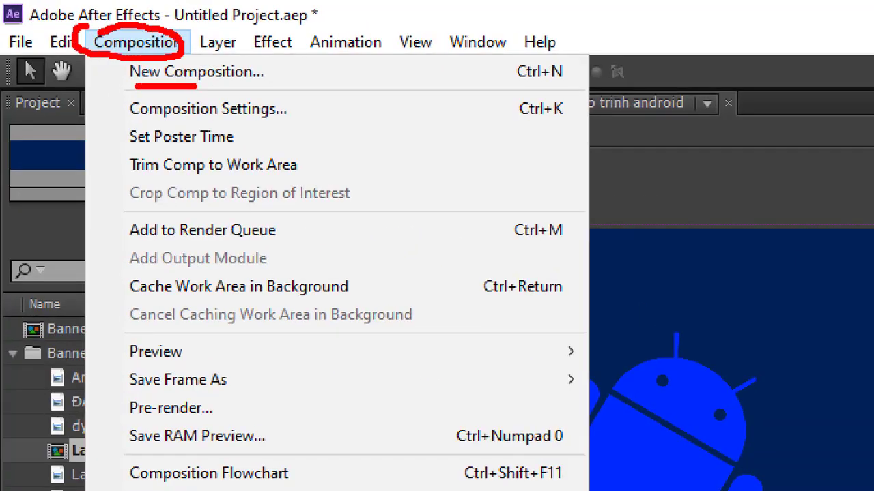
{"action": "mouse_move", "coordinate": [509, 85]}
{"action": "left_mouse_down"}
{"action": "mouse_move", "coordinate": [581, 50]}
{"action": "mouse_move", "coordinate": [501, 84]}
{"action": "left_mouse_up"}
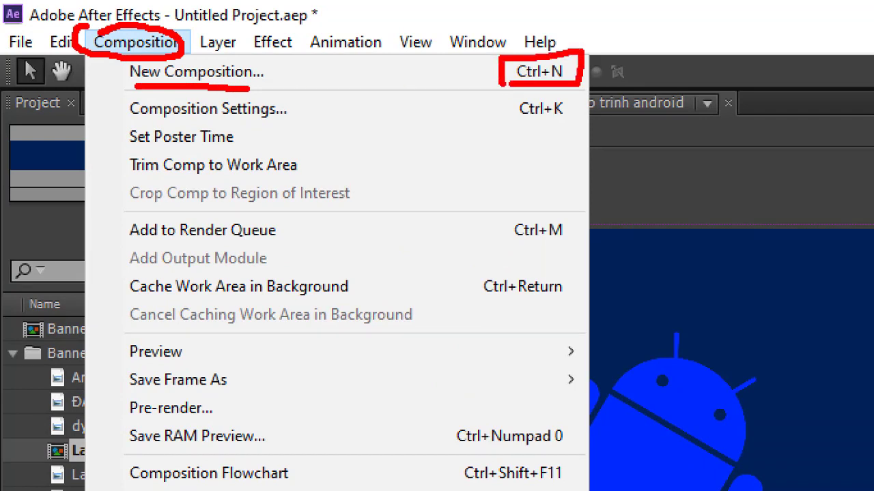
{"action": "left_click_drag", "start_coordinate": [581, 75], "coordinate": [647, 68]}
{"action": "mouse_move", "coordinate": [669, 42]}
{"action": "left_mouse_down"}
{"action": "mouse_move", "coordinate": [667, 85]}
{"action": "mouse_move", "coordinate": [676, 82]}
{"action": "left_mouse_up"}
{"action": "left_click_drag", "start_coordinate": [733, 59], "coordinate": [743, 40]}
{"action": "left_click_drag", "start_coordinate": [796, 48], "coordinate": [785, 70]}
{"action": "left_click_drag", "start_coordinate": [787, 60], "coordinate": [835, 76]}
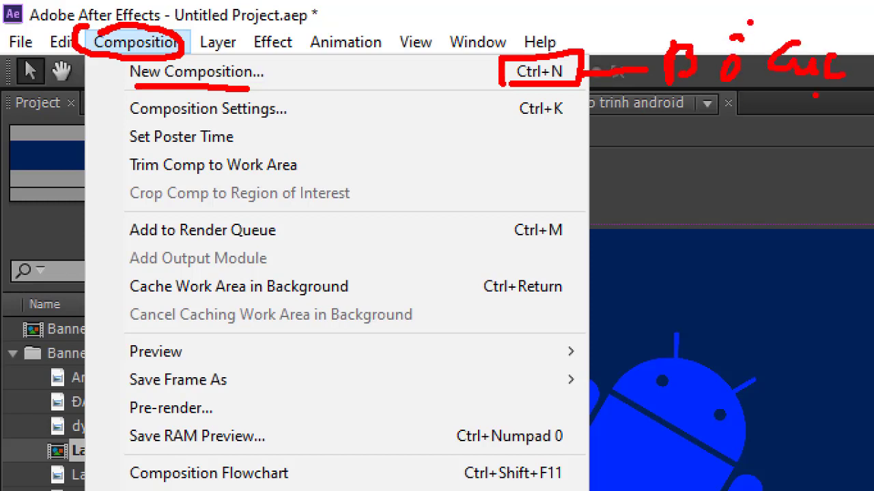
{"action": "left_click_drag", "start_coordinate": [758, 8], "coordinate": [754, 19]}
{"action": "left_click_drag", "start_coordinate": [503, 92], "coordinate": [561, 88]}
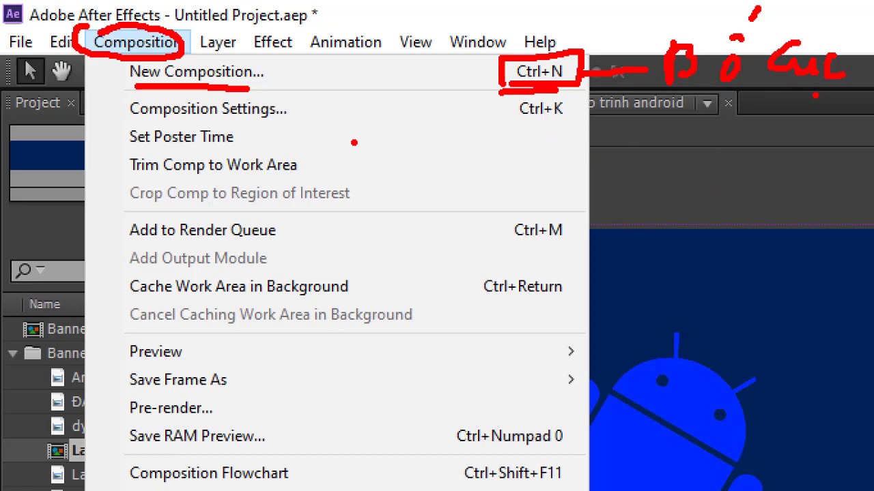
Underline Composition Settings, Preview, Save Frame As and Pre-render.
{"action": "mouse_move", "coordinate": [131, 123]}
{"action": "left_mouse_down"}
{"action": "mouse_move", "coordinate": [275, 128]}
{"action": "mouse_move", "coordinate": [299, 101]}
{"action": "mouse_move", "coordinate": [262, 94]}
{"action": "left_mouse_up"}
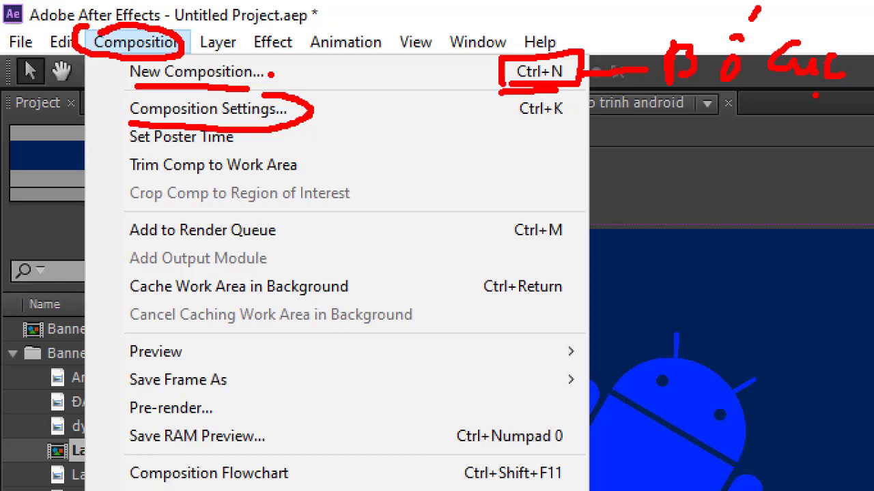
{"action": "left_click_drag", "start_coordinate": [124, 361], "coordinate": [200, 363]}
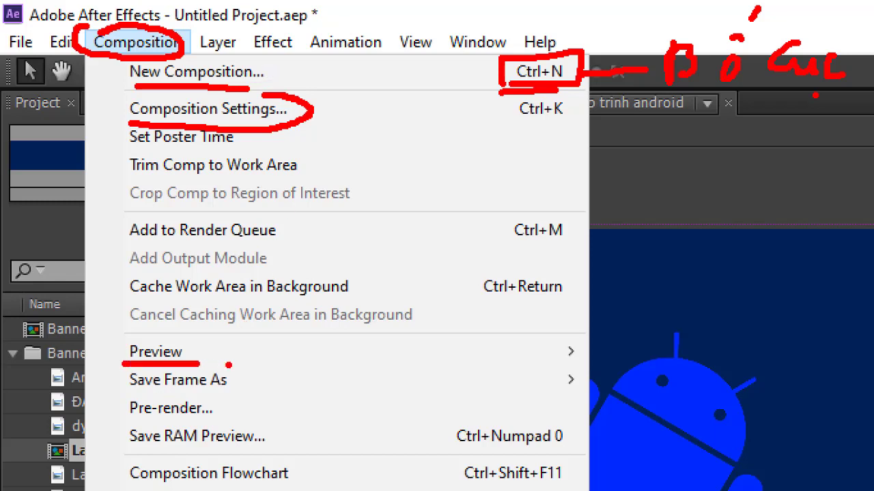
{"action": "left_click_drag", "start_coordinate": [119, 394], "coordinate": [247, 393]}
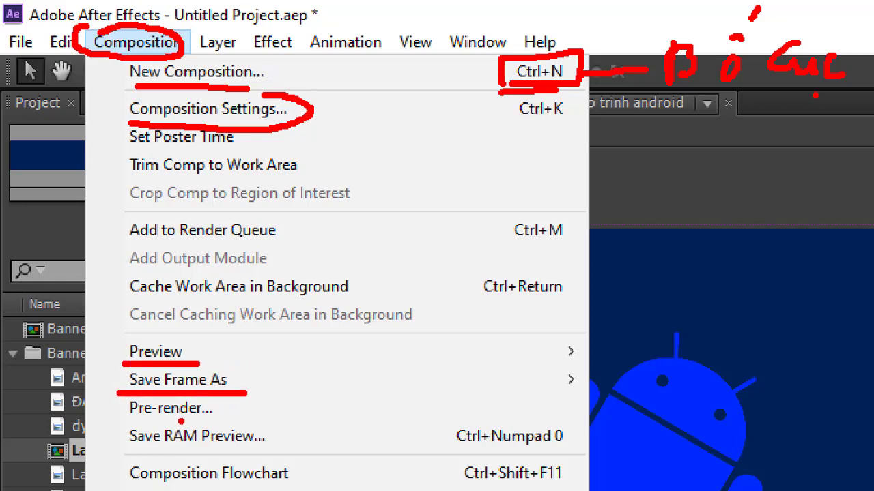
{"action": "mouse_move", "coordinate": [126, 423]}
{"action": "left_mouse_down"}
{"action": "mouse_move", "coordinate": [217, 432]}
{"action": "mouse_move", "coordinate": [112, 423]}
{"action": "mouse_move", "coordinate": [120, 394]}
{"action": "left_mouse_up"}
Circle Pre-render and handwrite a note beside it.
{"action": "left_click_drag", "start_coordinate": [230, 414], "coordinate": [301, 403]}
{"action": "left_click_drag", "start_coordinate": [337, 355], "coordinate": [317, 403]}
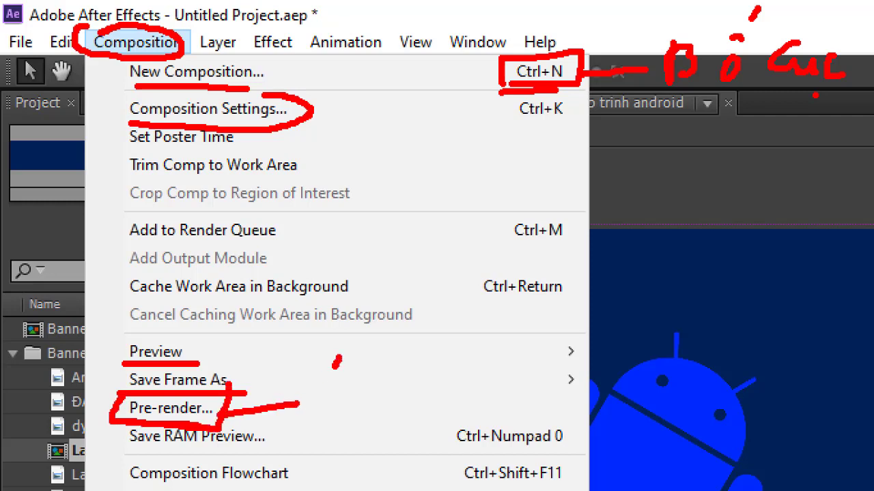
{"action": "left_click_drag", "start_coordinate": [338, 358], "coordinate": [371, 356]}
{"action": "left_click_drag", "start_coordinate": [331, 382], "coordinate": [375, 378]}
{"action": "left_click_drag", "start_coordinate": [305, 406], "coordinate": [367, 401]}
{"action": "mouse_move", "coordinate": [409, 387]}
{"action": "left_mouse_down"}
{"action": "mouse_move", "coordinate": [438, 363]}
{"action": "mouse_move", "coordinate": [390, 399]}
{"action": "left_mouse_up"}
{"action": "left_click_drag", "start_coordinate": [395, 374], "coordinate": [438, 395]}
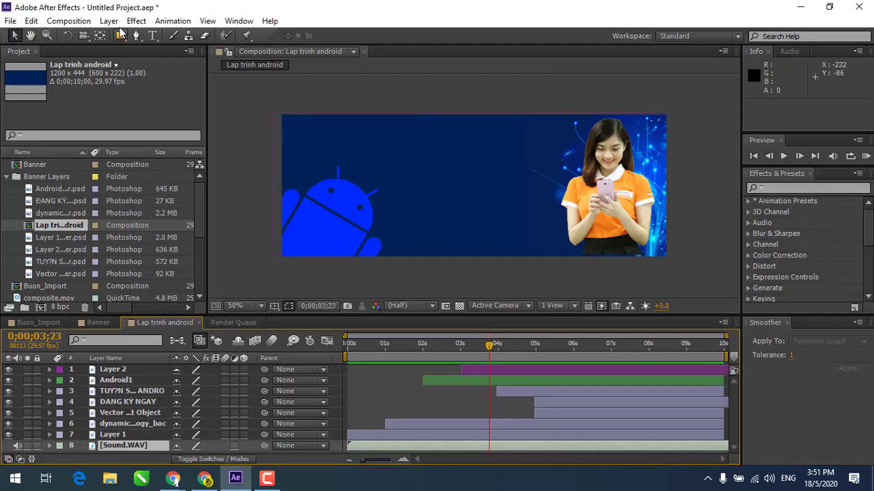
{"action": "left_click", "coordinate": [110, 21]}
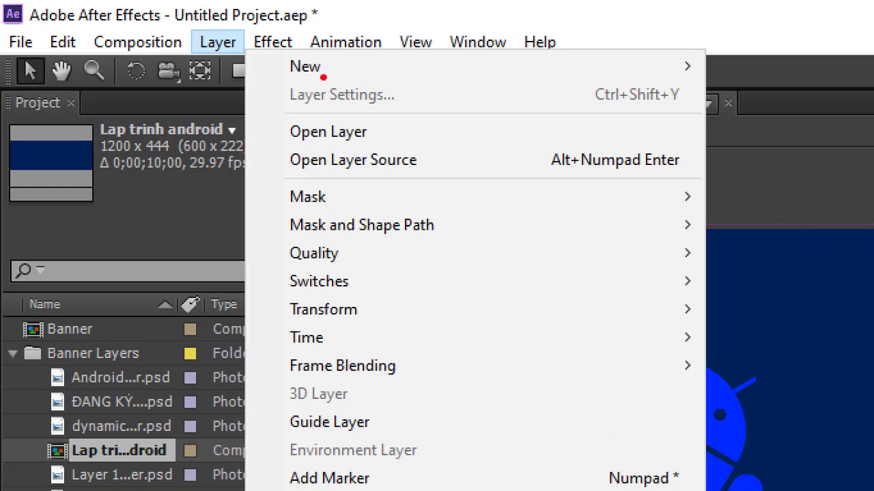
{"action": "left_click_drag", "start_coordinate": [217, 25], "coordinate": [158, 50]}
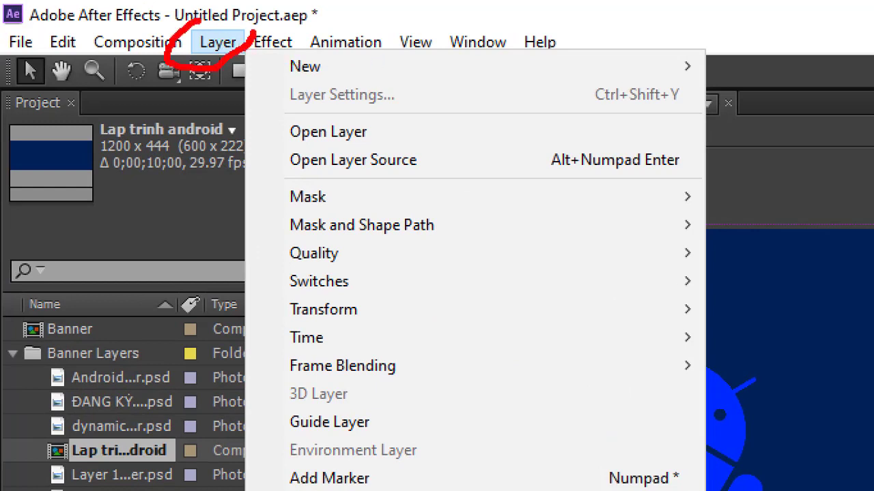
{"action": "mouse_move", "coordinate": [99, 154]}
{"action": "left_mouse_down"}
{"action": "mouse_move", "coordinate": [106, 220]}
{"action": "mouse_move", "coordinate": [163, 183]}
{"action": "mouse_move", "coordinate": [189, 198]}
{"action": "left_mouse_up"}
{"action": "left_click_drag", "start_coordinate": [155, 154], "coordinate": [184, 126]}
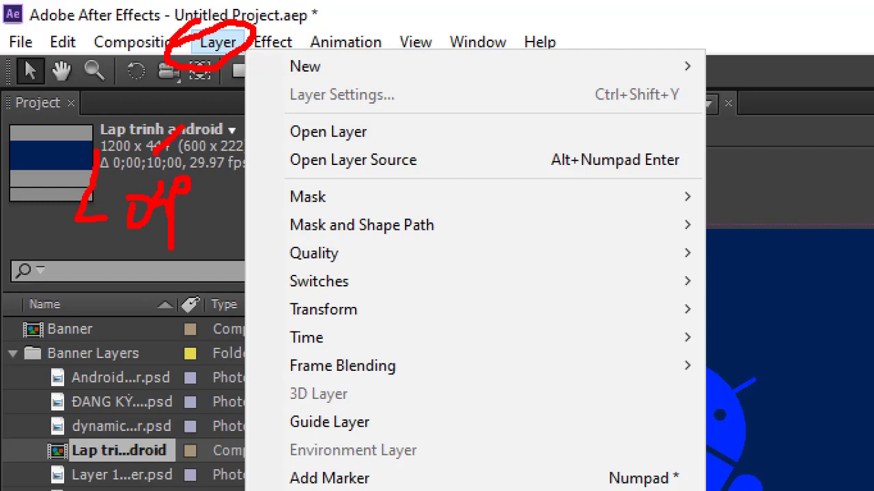
{"action": "left_click_drag", "start_coordinate": [194, 197], "coordinate": [260, 196]}
{"action": "left_click_drag", "start_coordinate": [194, 219], "coordinate": [256, 218]}
{"action": "left_click_drag", "start_coordinate": [344, 162], "coordinate": [334, 212]}
{"action": "mouse_move", "coordinate": [319, 189]}
{"action": "left_mouse_down"}
{"action": "mouse_move", "coordinate": [400, 184]}
{"action": "mouse_move", "coordinate": [414, 209]}
{"action": "mouse_move", "coordinate": [443, 208]}
{"action": "left_mouse_up"}
{"action": "left_click_drag", "start_coordinate": [489, 150], "coordinate": [477, 210]}
{"action": "mouse_move", "coordinate": [499, 181]}
{"action": "left_mouse_down"}
{"action": "mouse_move", "coordinate": [477, 191]}
{"action": "mouse_move", "coordinate": [493, 209]}
{"action": "left_mouse_up"}
{"action": "left_click", "coordinate": [499, 204]}
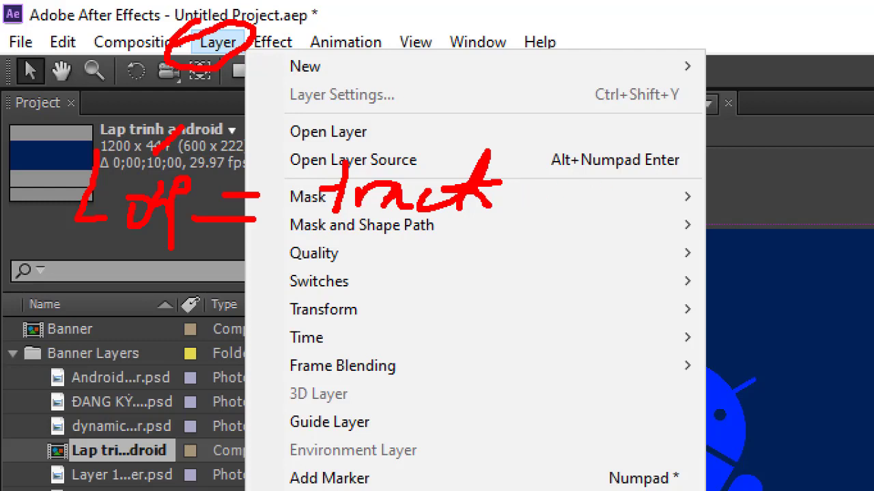
{"action": "left_click_drag", "start_coordinate": [314, 144], "coordinate": [362, 151]}
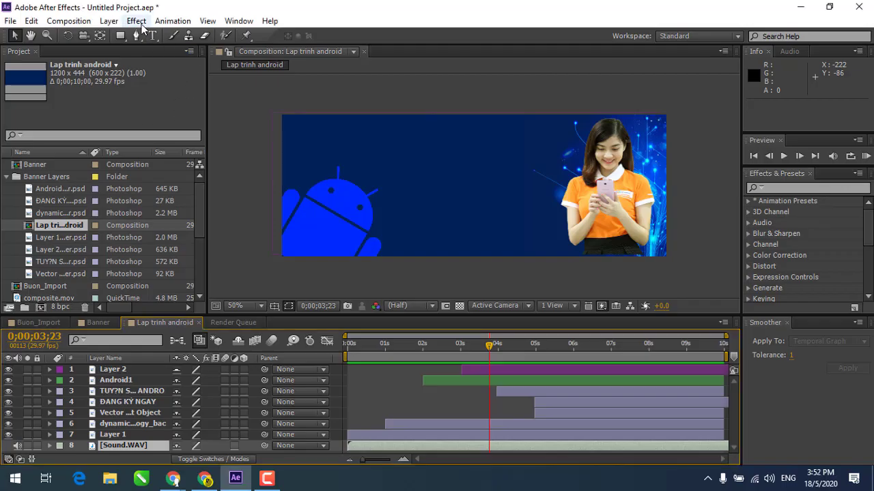
Browse the Effect menu's Noise & Grain, Generate and Expression Controls submenus, then show View.
{"action": "left_click", "coordinate": [137, 21]}
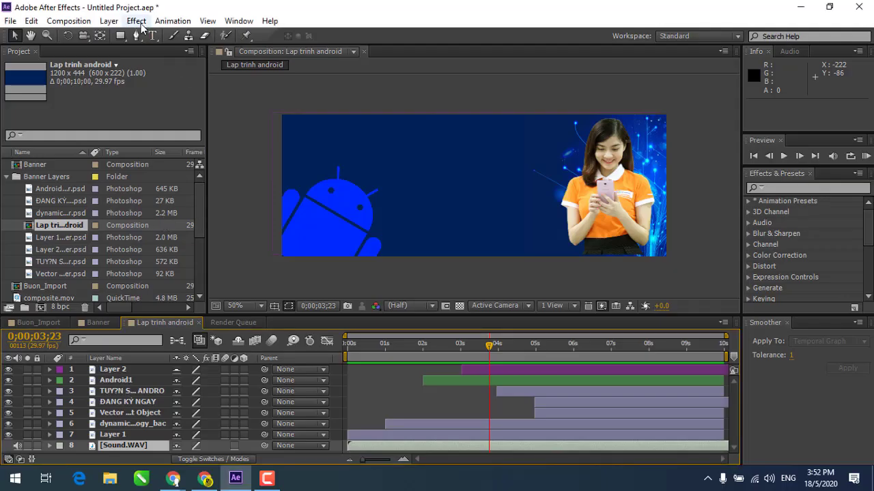
{"action": "left_click", "coordinate": [137, 21]}
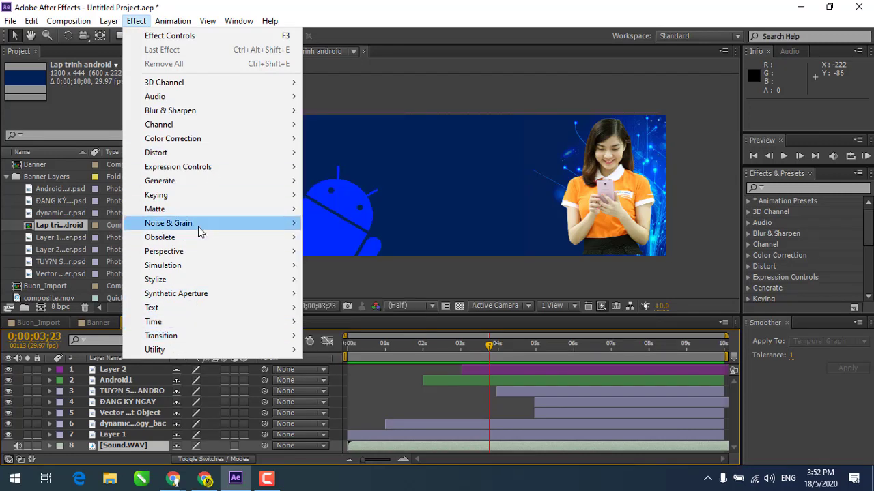
{"action": "mouse_move", "coordinate": [199, 226]}
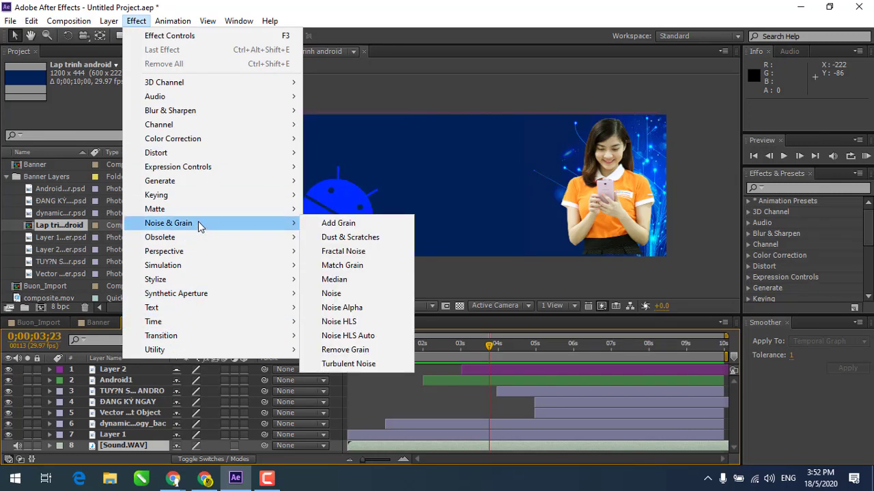
{"action": "mouse_move", "coordinate": [208, 181]}
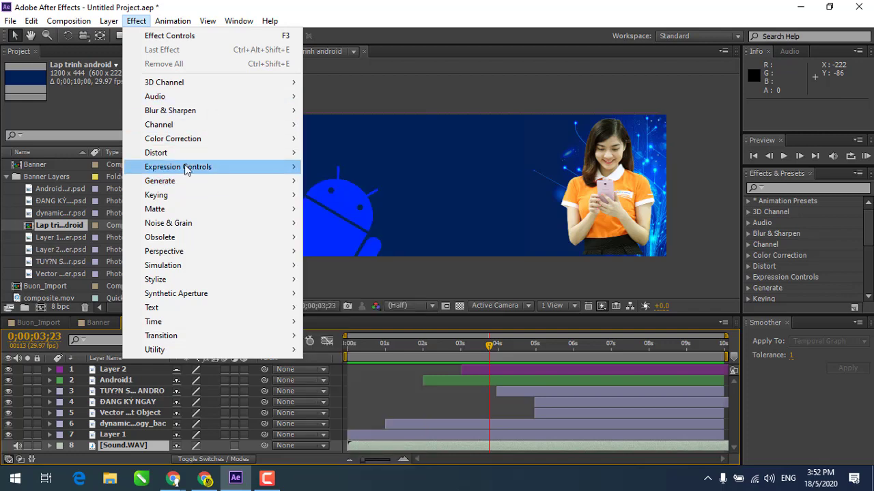
{"action": "mouse_move", "coordinate": [186, 168]}
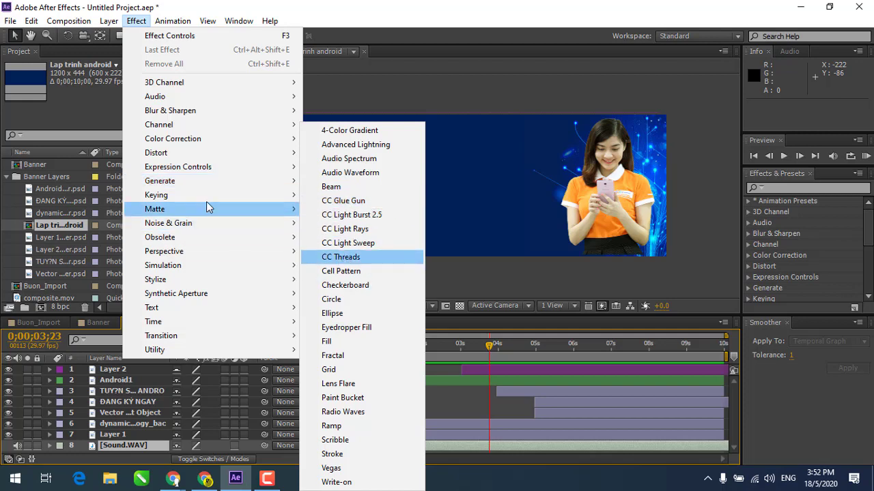
{"action": "mouse_move", "coordinate": [172, 22]}
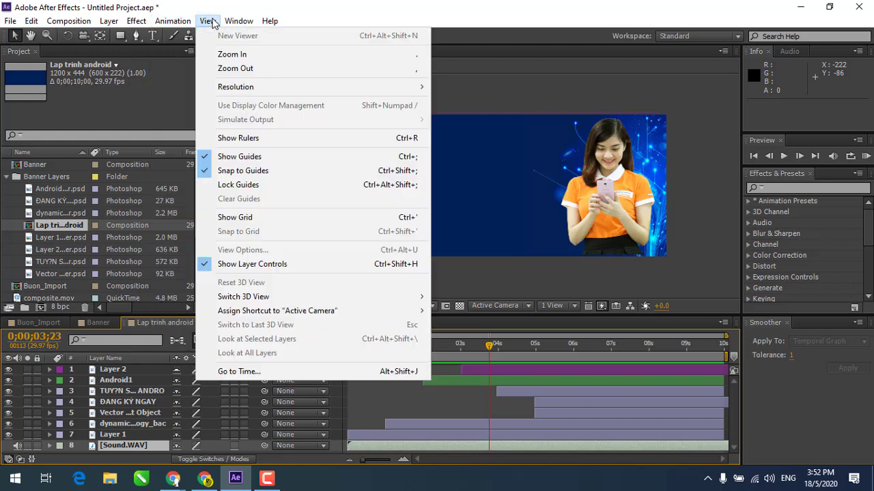
{"action": "mouse_move", "coordinate": [269, 21]}
{"action": "mouse_move", "coordinate": [205, 22]}
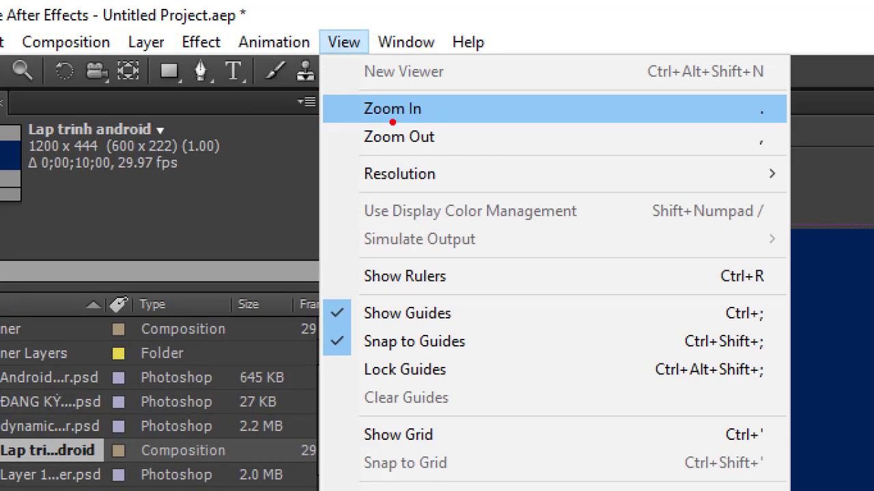
{"action": "left_click_drag", "start_coordinate": [348, 122], "coordinate": [451, 118]}
{"action": "mouse_move", "coordinate": [366, 159]}
{"action": "left_mouse_down"}
{"action": "mouse_move", "coordinate": [445, 155]}
{"action": "mouse_move", "coordinate": [555, 171]}
{"action": "left_mouse_up"}
{"action": "left_click_drag", "start_coordinate": [350, 197], "coordinate": [465, 188]}
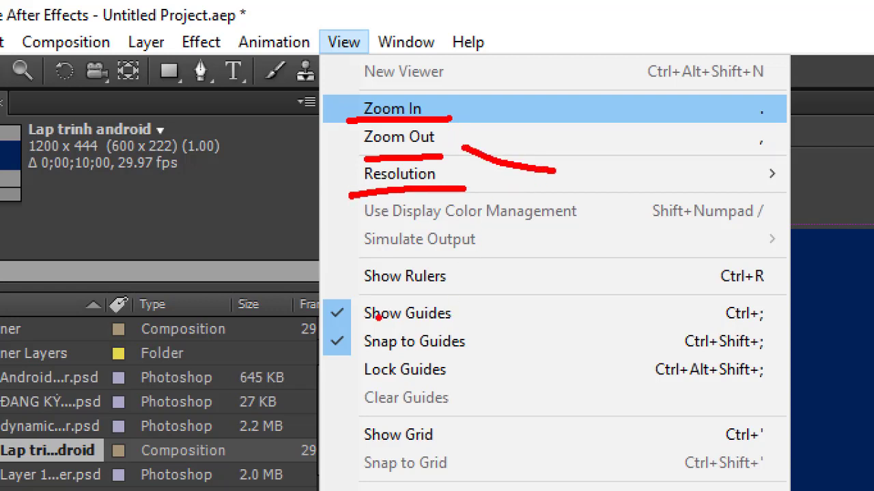
{"action": "mouse_move", "coordinate": [349, 289]}
{"action": "left_mouse_down"}
{"action": "mouse_move", "coordinate": [513, 288]}
{"action": "mouse_move", "coordinate": [338, 280]}
{"action": "left_mouse_up"}
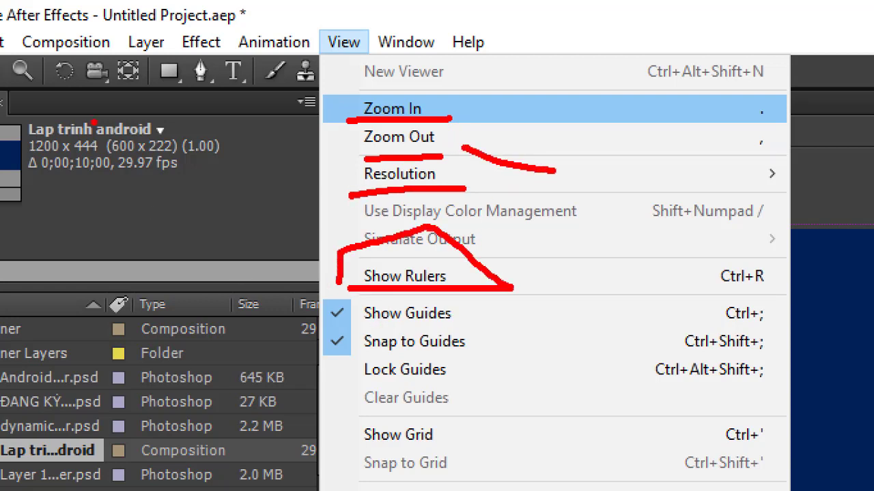
{"action": "left_click_drag", "start_coordinate": [361, 331], "coordinate": [468, 326]}
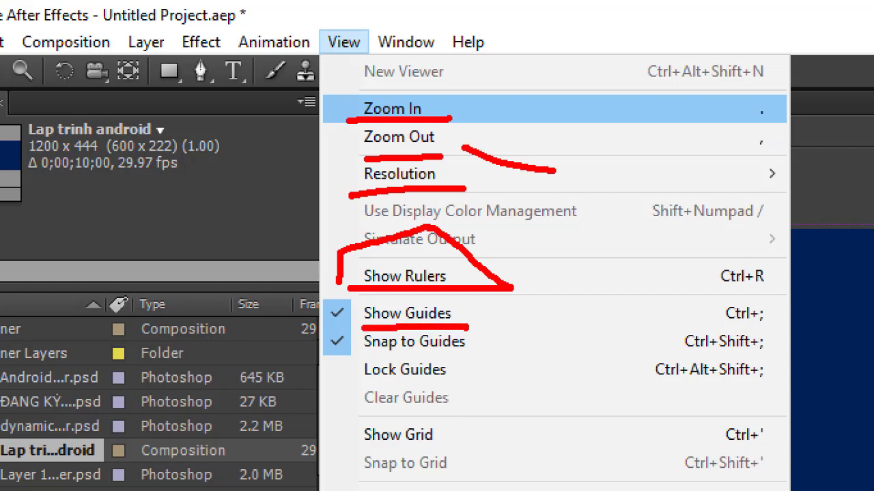
{"action": "left_click_drag", "start_coordinate": [94, 201], "coordinate": [100, 259]}
{"action": "left_click_drag", "start_coordinate": [123, 202], "coordinate": [131, 253]}
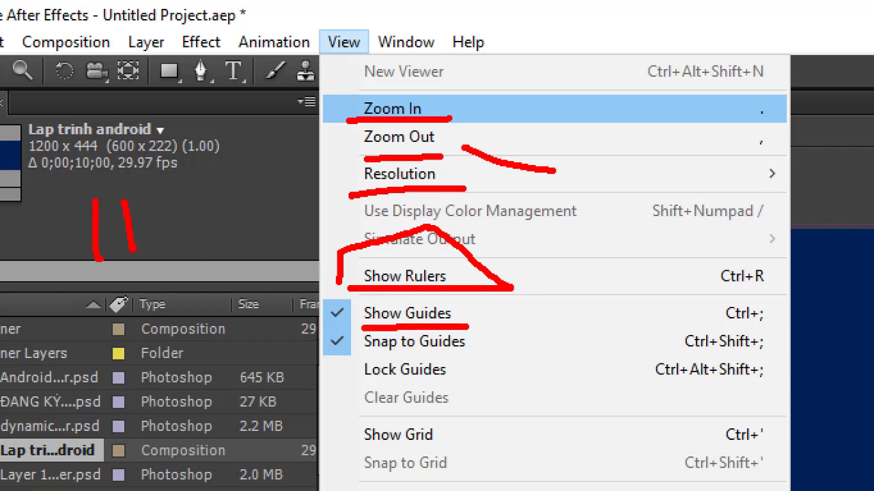
{"action": "left_click_drag", "start_coordinate": [148, 193], "coordinate": [167, 256]}
{"action": "left_click_drag", "start_coordinate": [76, 222], "coordinate": [190, 213]}
{"action": "left_click_drag", "start_coordinate": [87, 240], "coordinate": [191, 235]}
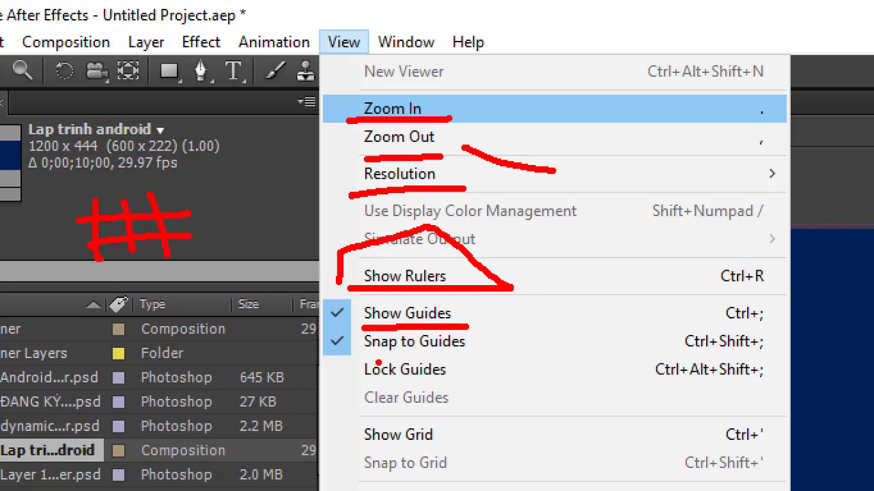
{"action": "left_click_drag", "start_coordinate": [373, 358], "coordinate": [468, 354]}
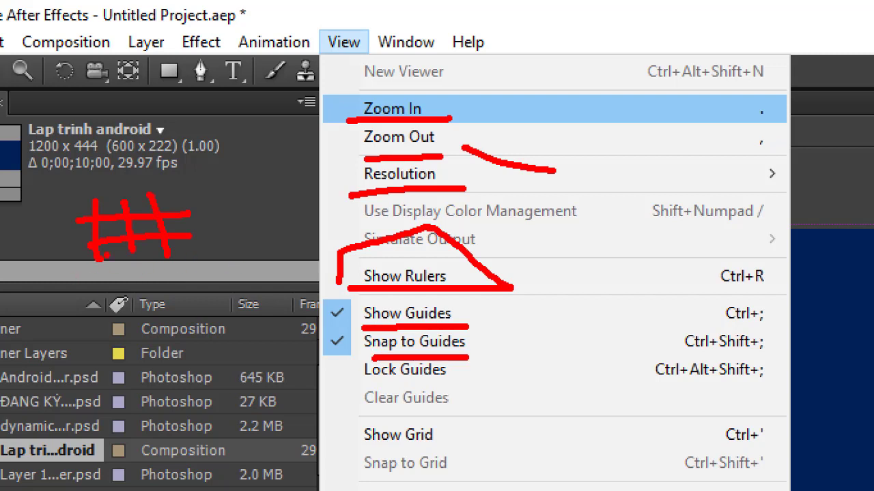
{"action": "left_click_drag", "start_coordinate": [55, 250], "coordinate": [176, 246]}
{"action": "left_click_drag", "start_coordinate": [366, 388], "coordinate": [479, 385]}
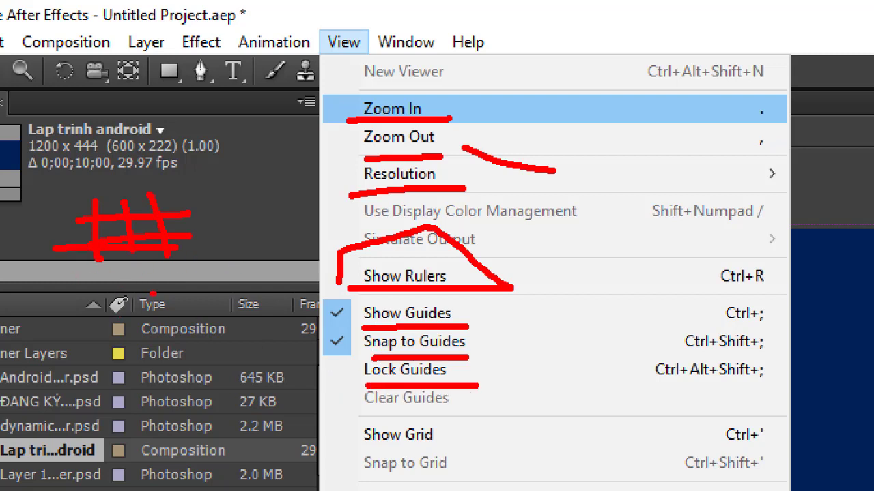
{"action": "left_click_drag", "start_coordinate": [356, 451], "coordinate": [476, 450]}
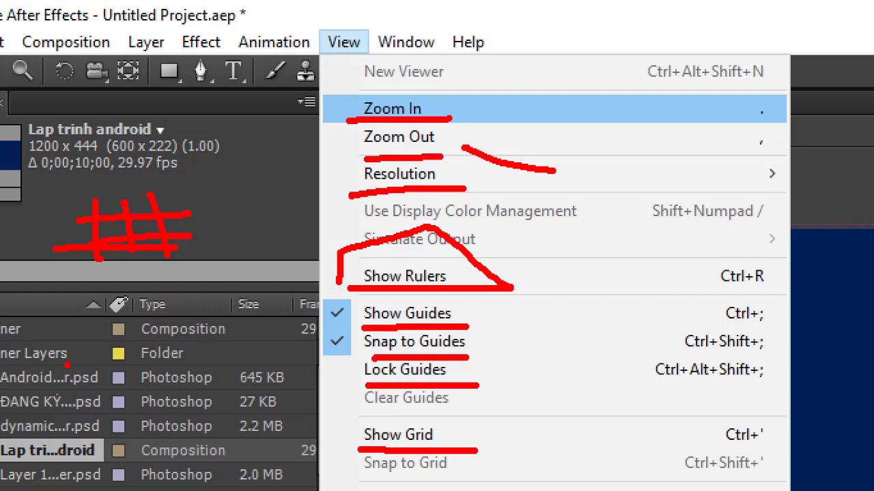
{"action": "left_click_drag", "start_coordinate": [68, 234], "coordinate": [66, 358]}
{"action": "left_click_drag", "start_coordinate": [156, 229], "coordinate": [156, 389]}
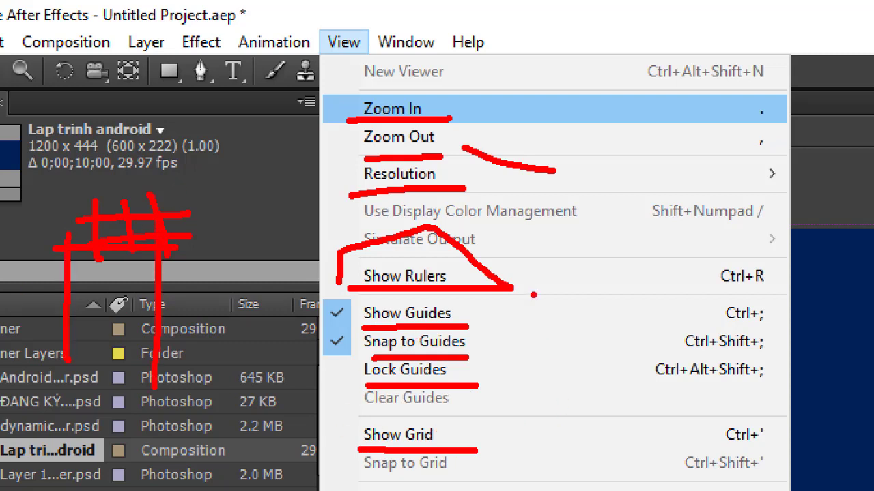
{"action": "left_click_drag", "start_coordinate": [522, 255], "coordinate": [524, 488]}
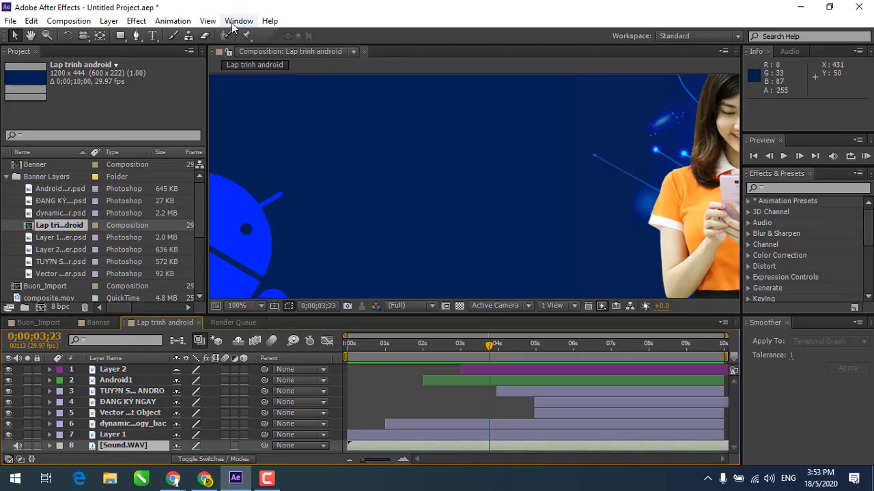
Underline Align, Audio, Brushes, Character, Effects & Presets, Info and others through Paragraph in the Window menu.
{"action": "left_click", "coordinate": [235, 21]}
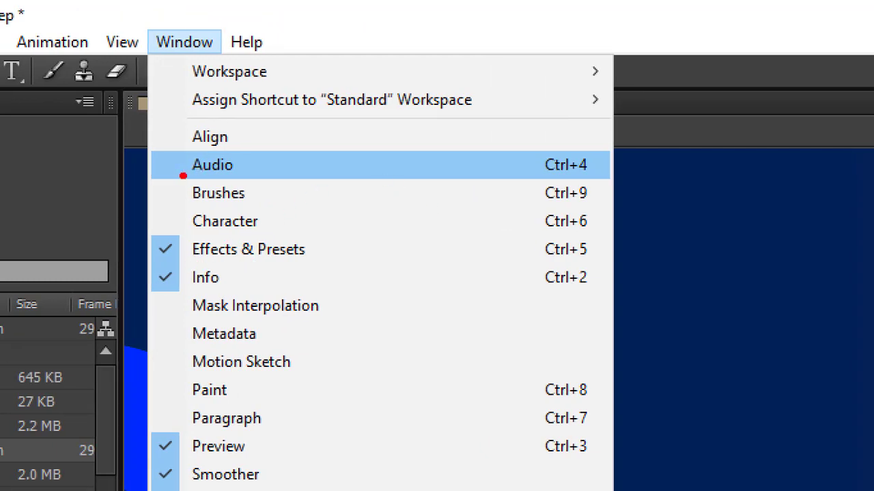
{"action": "left_click_drag", "start_coordinate": [180, 175], "coordinate": [243, 176]}
{"action": "left_click_drag", "start_coordinate": [183, 144], "coordinate": [264, 144]}
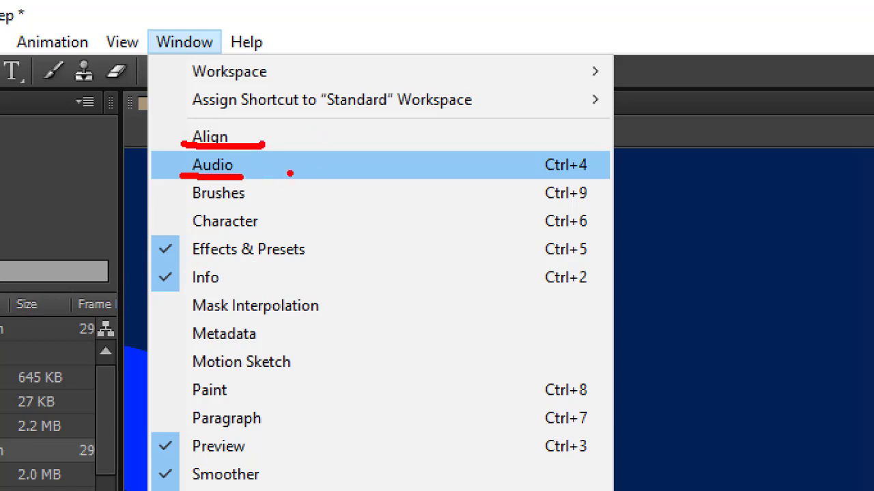
{"action": "left_click_drag", "start_coordinate": [259, 177], "coordinate": [352, 152]}
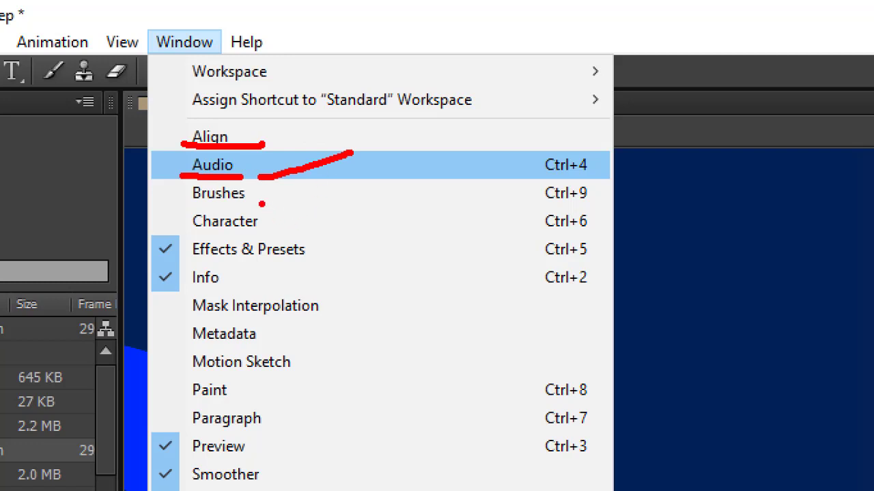
{"action": "left_click_drag", "start_coordinate": [255, 199], "coordinate": [364, 191]}
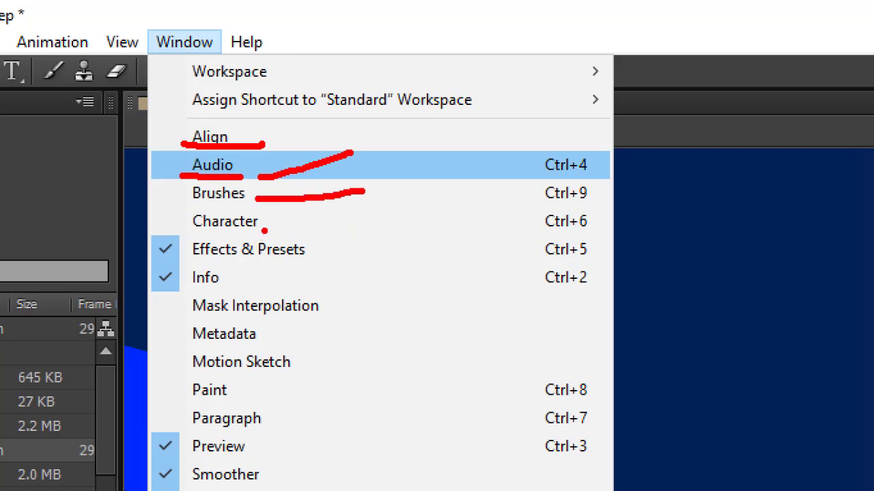
{"action": "left_click_drag", "start_coordinate": [265, 231], "coordinate": [392, 222]}
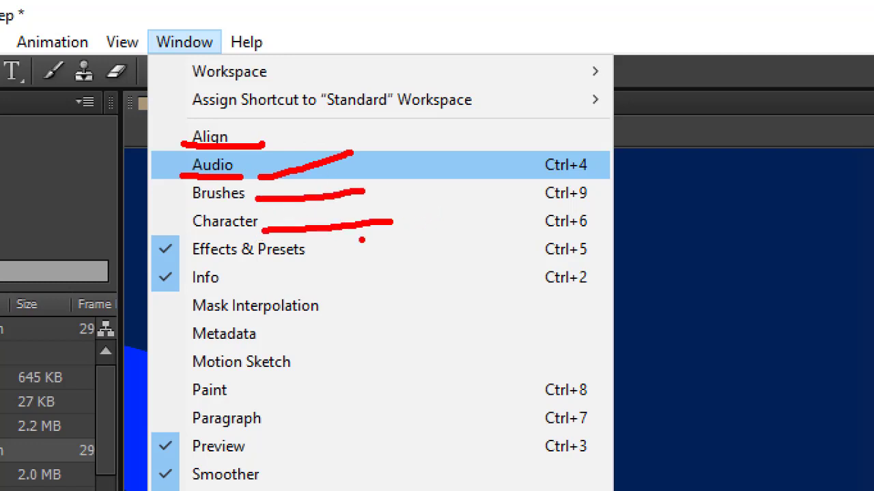
{"action": "left_click_drag", "start_coordinate": [316, 254], "coordinate": [476, 247]}
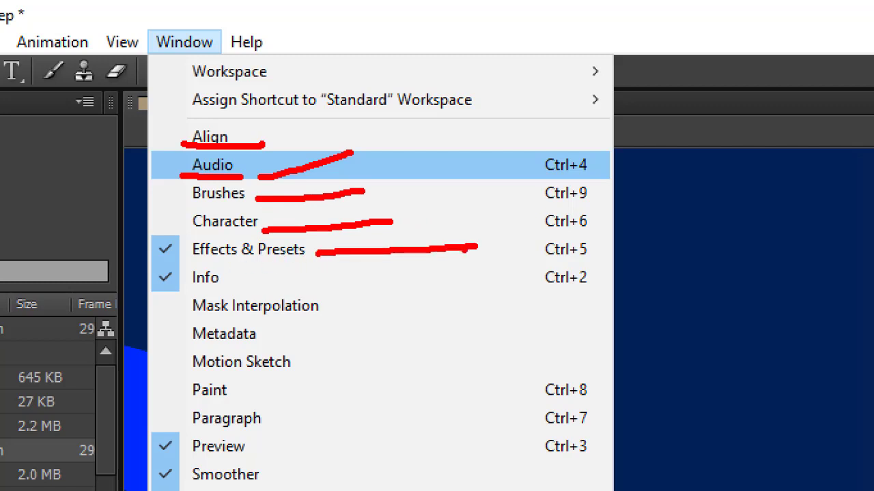
{"action": "left_click_drag", "start_coordinate": [235, 280], "coordinate": [346, 282]}
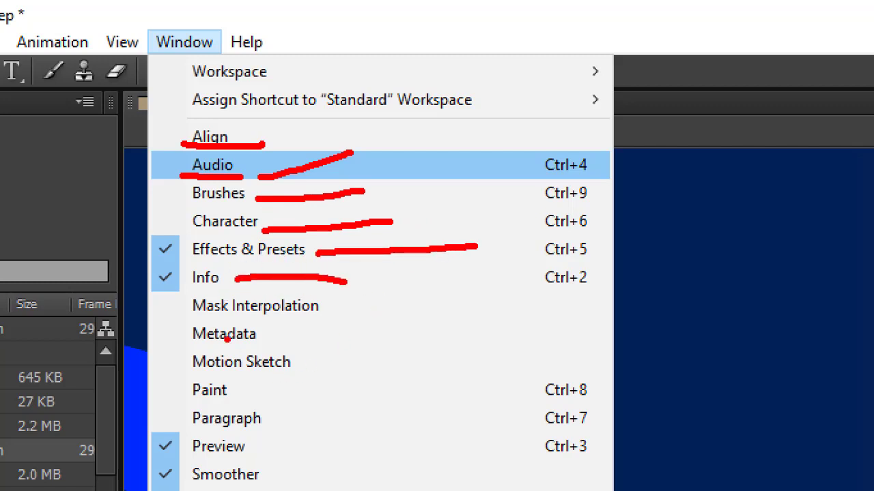
{"action": "left_click_drag", "start_coordinate": [183, 316], "coordinate": [310, 319]}
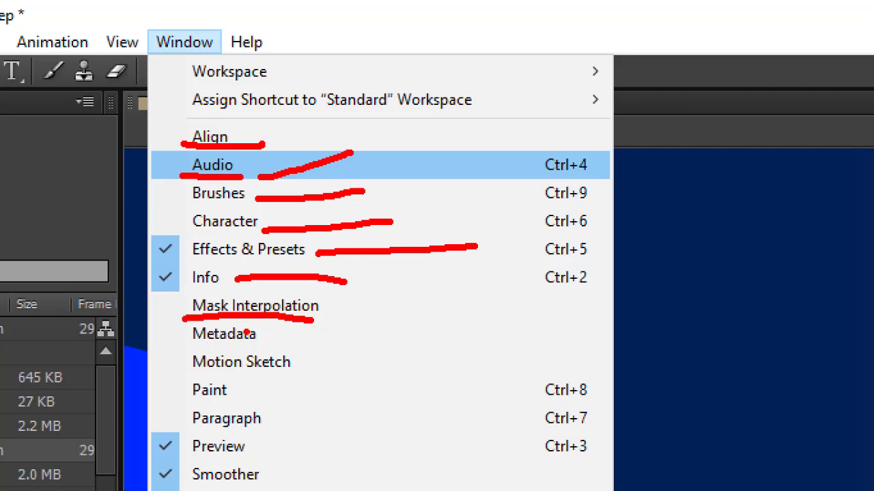
{"action": "left_click_drag", "start_coordinate": [186, 347], "coordinate": [278, 346]}
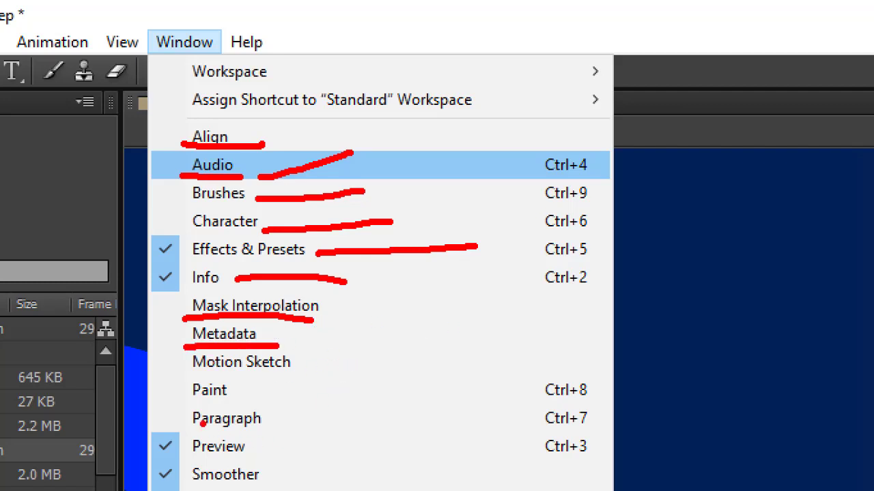
{"action": "left_click_drag", "start_coordinate": [190, 404], "coordinate": [260, 396]}
{"action": "left_click_drag", "start_coordinate": [190, 426], "coordinate": [309, 427]}
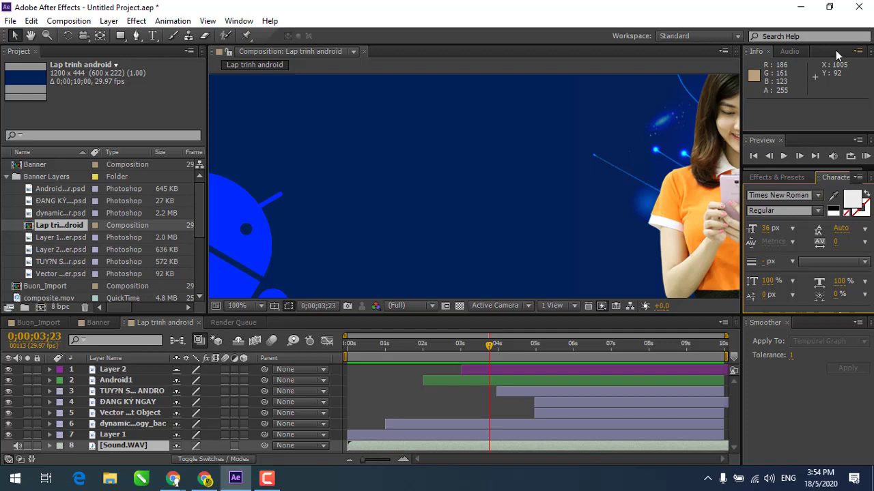
Close the Info panel and restore it through Window > Info.
{"action": "left_click", "coordinate": [767, 52]}
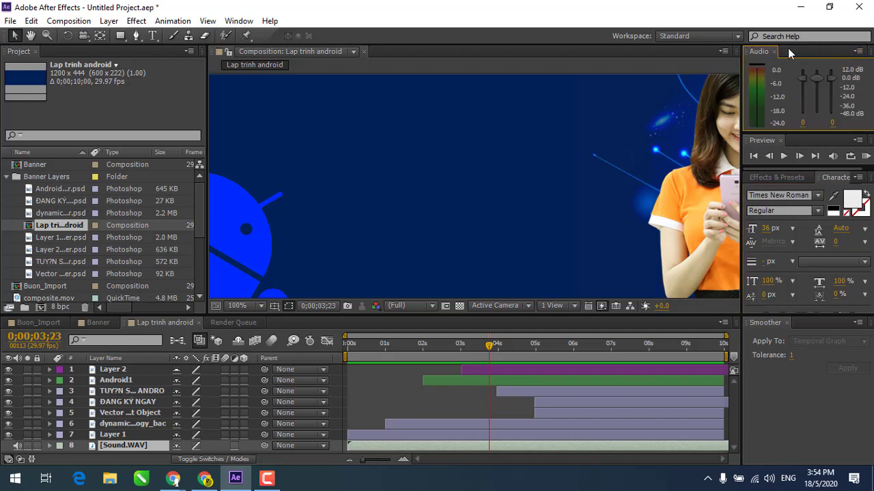
{"action": "left_click", "coordinate": [239, 20]}
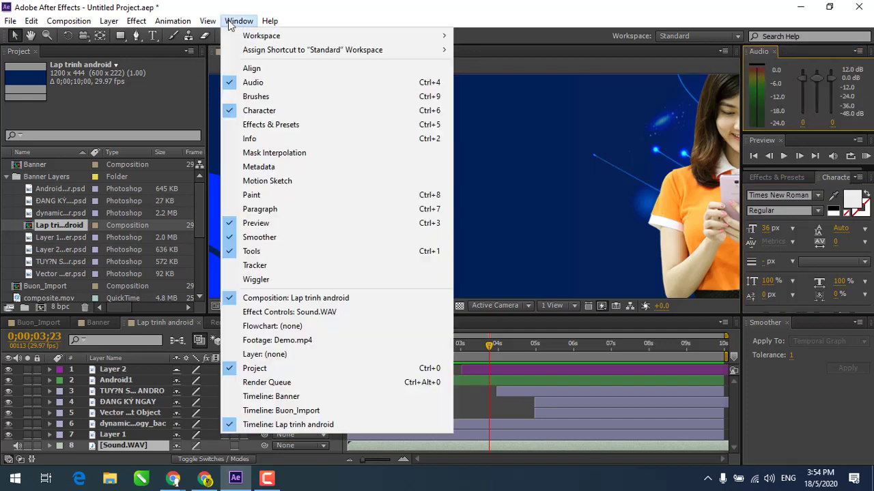
{"action": "left_click", "coordinate": [271, 140]}
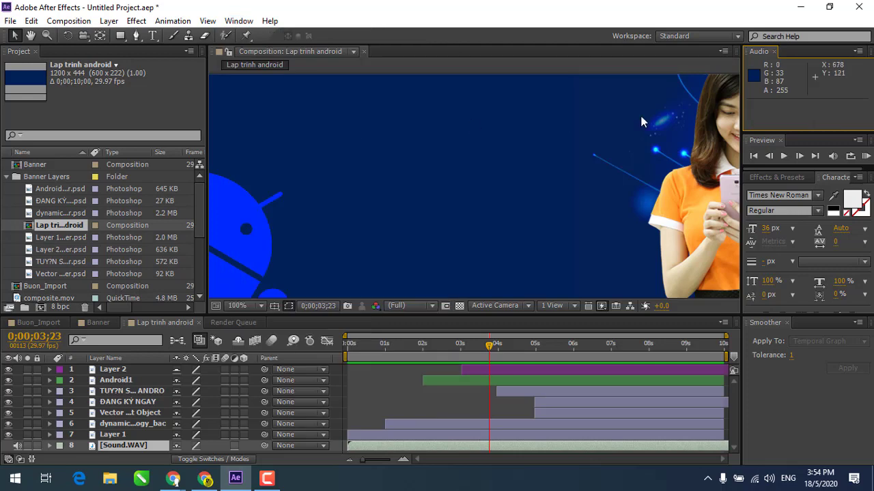
Close the Audio panel, restore it through Window > Audio, then show the Help menu.
{"action": "left_click", "coordinate": [774, 51]}
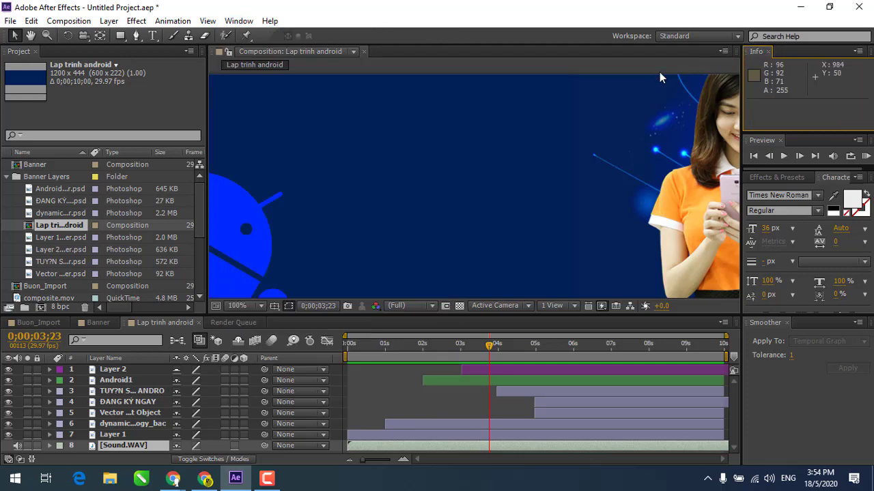
{"action": "left_click", "coordinate": [239, 21]}
{"action": "left_click", "coordinate": [266, 82]}
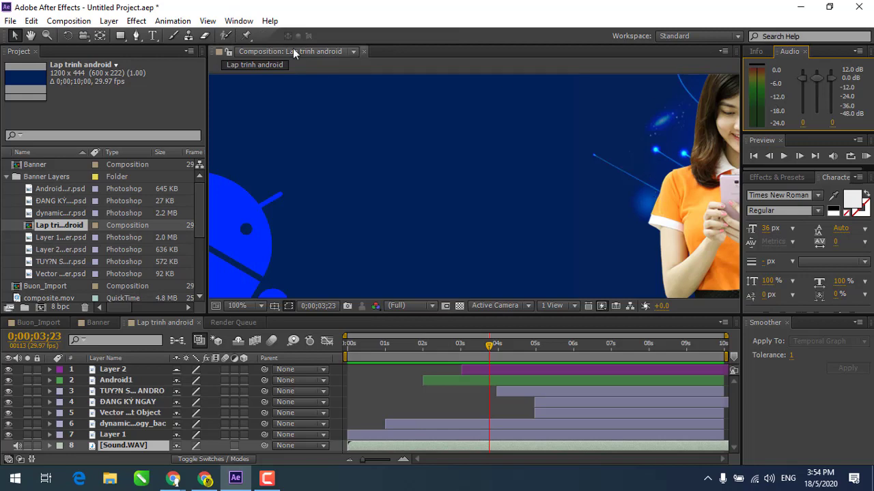
{"action": "left_click", "coordinate": [270, 20]}
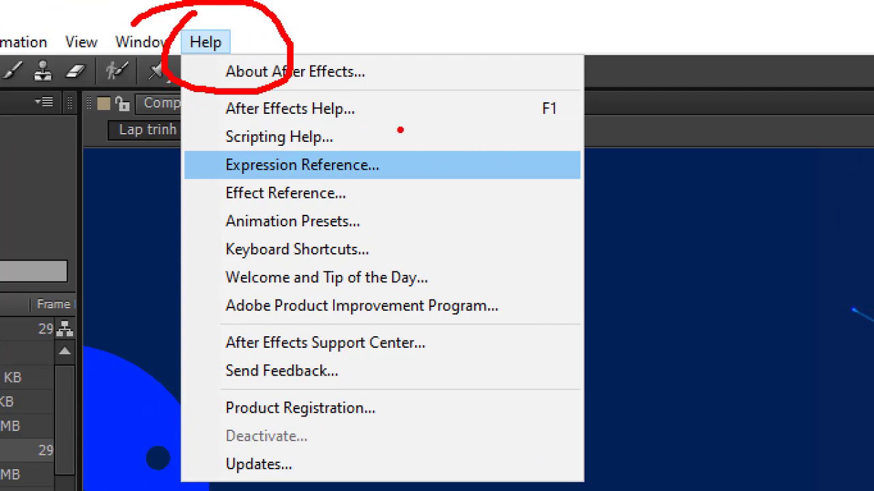
Launch Help > Expression Reference, close the browser, and circle F1 beside After Effects Help.
{"action": "left_click", "coordinate": [302, 164]}
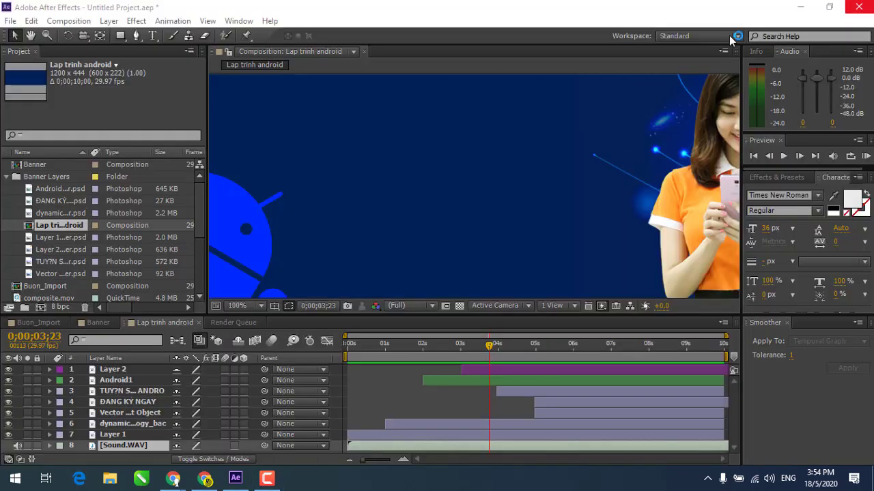
{"action": "left_click", "coordinate": [860, 9]}
{"action": "left_click", "coordinate": [270, 21]}
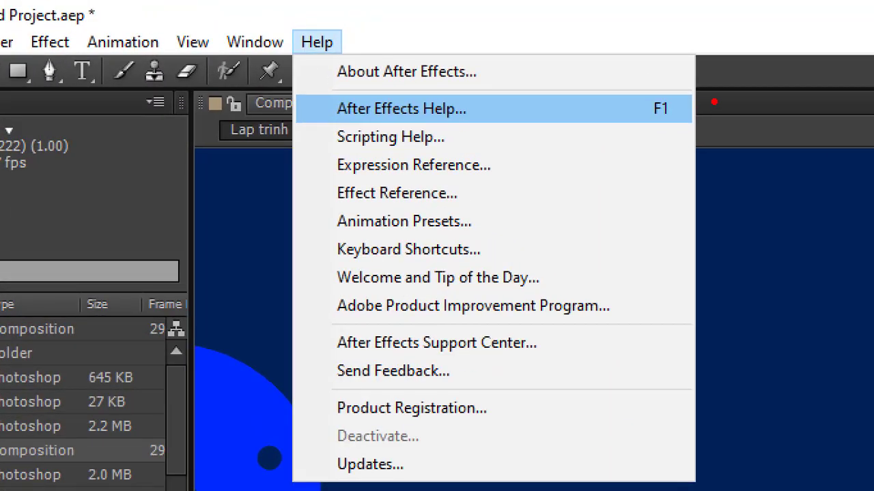
{"action": "left_click_drag", "start_coordinate": [674, 76], "coordinate": [665, 49]}
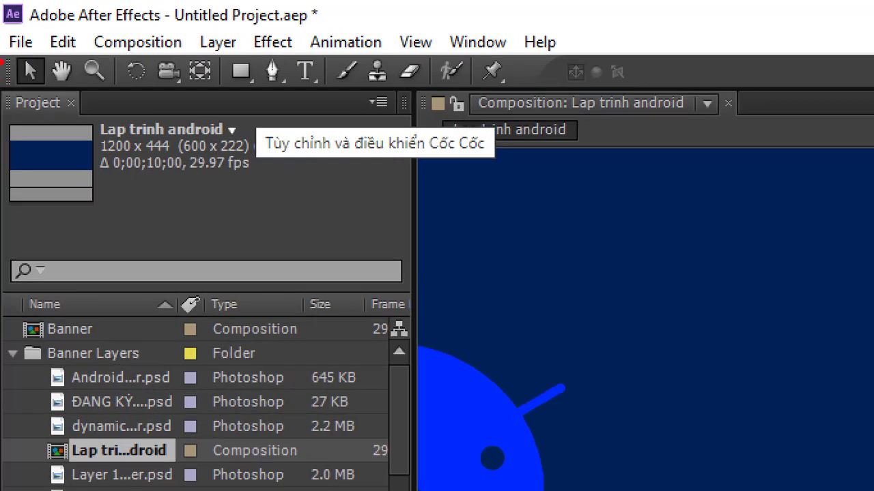
{"action": "mouse_move", "coordinate": [3, 89]}
{"action": "left_mouse_down"}
{"action": "mouse_move", "coordinate": [539, 55]}
{"action": "mouse_move", "coordinate": [400, 41]}
{"action": "mouse_move", "coordinate": [4, 55]}
{"action": "left_mouse_up"}
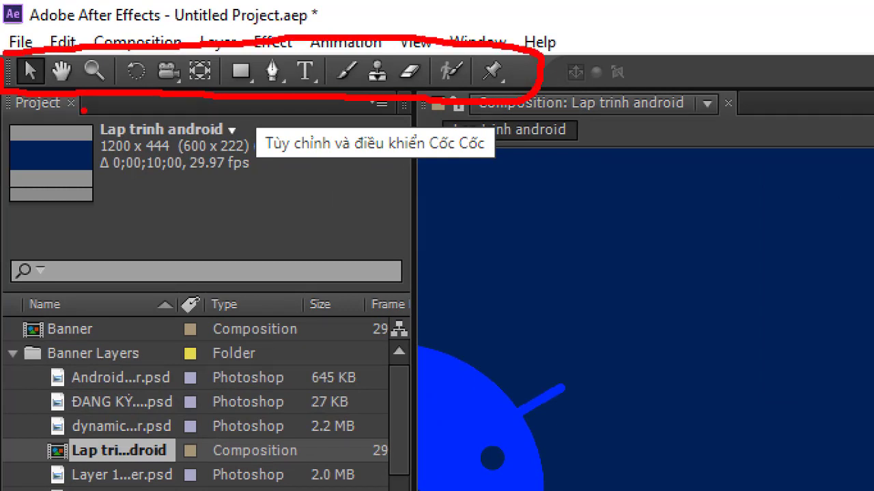
{"action": "mouse_move", "coordinate": [28, 81]}
{"action": "left_mouse_down"}
{"action": "mouse_move", "coordinate": [73, 202]}
{"action": "mouse_move", "coordinate": [131, 205]}
{"action": "mouse_move", "coordinate": [167, 263]}
{"action": "mouse_move", "coordinate": [215, 271]}
{"action": "left_mouse_up"}
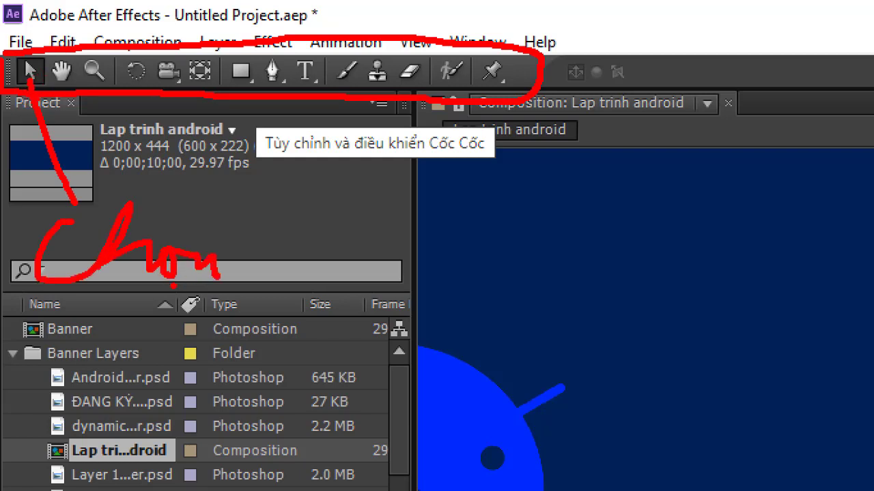
{"action": "mouse_move", "coordinate": [75, 82]}
{"action": "left_mouse_down"}
{"action": "mouse_move", "coordinate": [111, 163]}
{"action": "mouse_move", "coordinate": [155, 180]}
{"action": "left_mouse_up"}
{"action": "left_click_drag", "start_coordinate": [96, 169], "coordinate": [144, 177]}
{"action": "mouse_move", "coordinate": [496, 287]}
{"action": "left_mouse_down"}
{"action": "mouse_move", "coordinate": [810, 287]}
{"action": "mouse_move", "coordinate": [868, 276]}
{"action": "mouse_move", "coordinate": [808, 319]}
{"action": "left_mouse_up"}
{"action": "left_click_drag", "start_coordinate": [486, 264], "coordinate": [529, 304]}
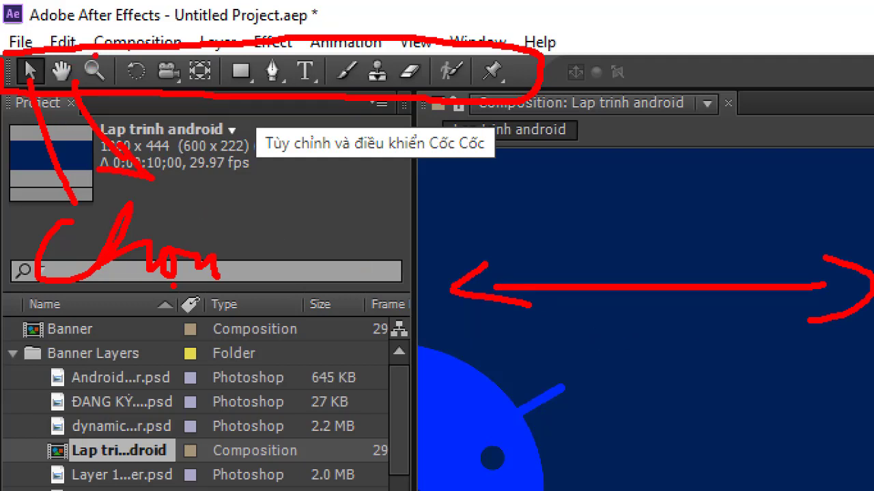
{"action": "mouse_move", "coordinate": [96, 56]}
{"action": "left_mouse_down"}
{"action": "mouse_move", "coordinate": [109, 87]}
{"action": "mouse_move", "coordinate": [223, 215]}
{"action": "left_mouse_up"}
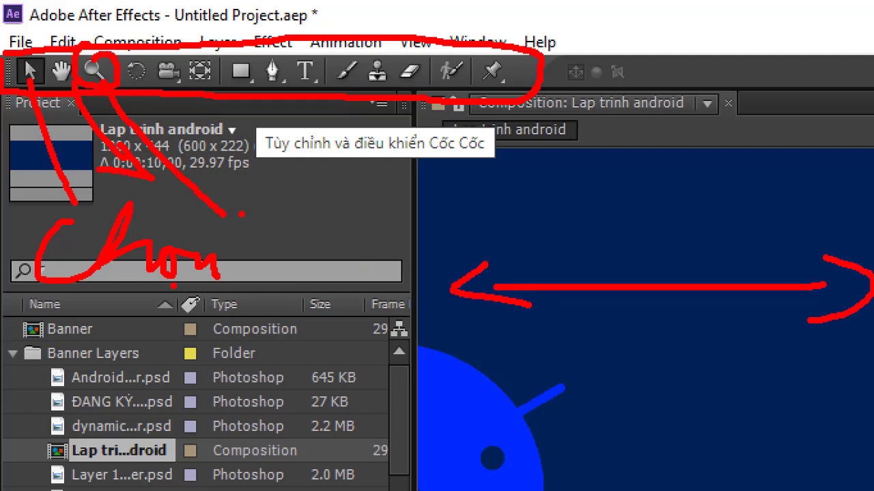
{"action": "mouse_move", "coordinate": [145, 106]}
{"action": "left_mouse_down"}
{"action": "mouse_move", "coordinate": [137, 50]}
{"action": "mouse_move", "coordinate": [179, 41]}
{"action": "left_mouse_up"}
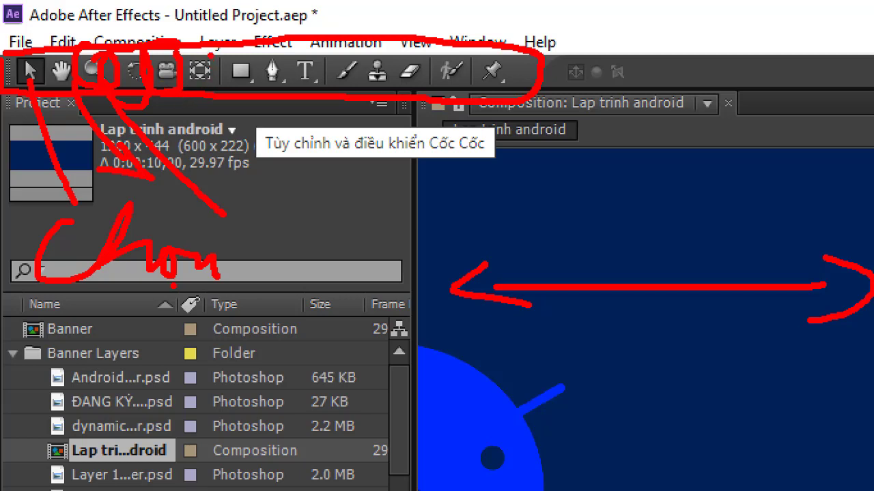
{"action": "left_click_drag", "start_coordinate": [210, 51], "coordinate": [217, 88]}
{"action": "left_click_drag", "start_coordinate": [243, 50], "coordinate": [307, 243]}
{"action": "mouse_move", "coordinate": [325, 201]}
{"action": "left_mouse_down"}
{"action": "mouse_move", "coordinate": [353, 198]}
{"action": "mouse_move", "coordinate": [402, 242]}
{"action": "left_mouse_up"}
{"action": "left_click_drag", "start_coordinate": [376, 198], "coordinate": [403, 179]}
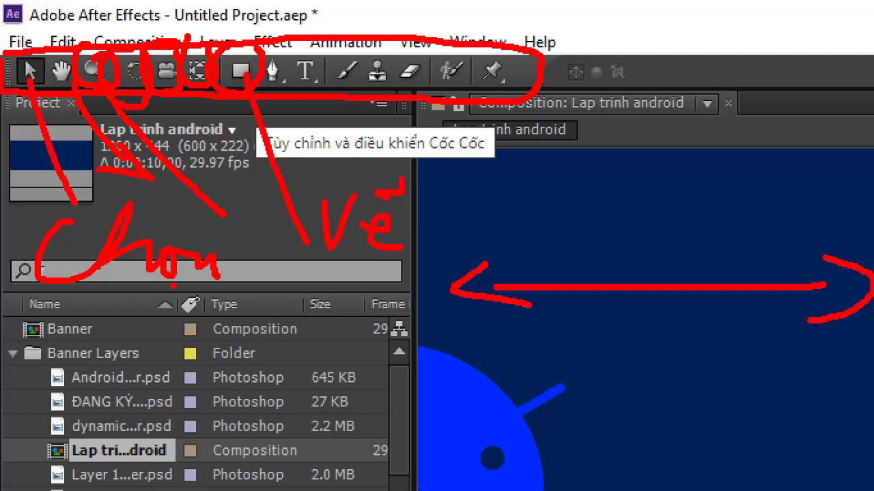
{"action": "mouse_move", "coordinate": [267, 86]}
{"action": "left_mouse_down"}
{"action": "mouse_move", "coordinate": [246, 325]}
{"action": "mouse_move", "coordinate": [250, 362]}
{"action": "mouse_move", "coordinate": [281, 392]}
{"action": "left_mouse_up"}
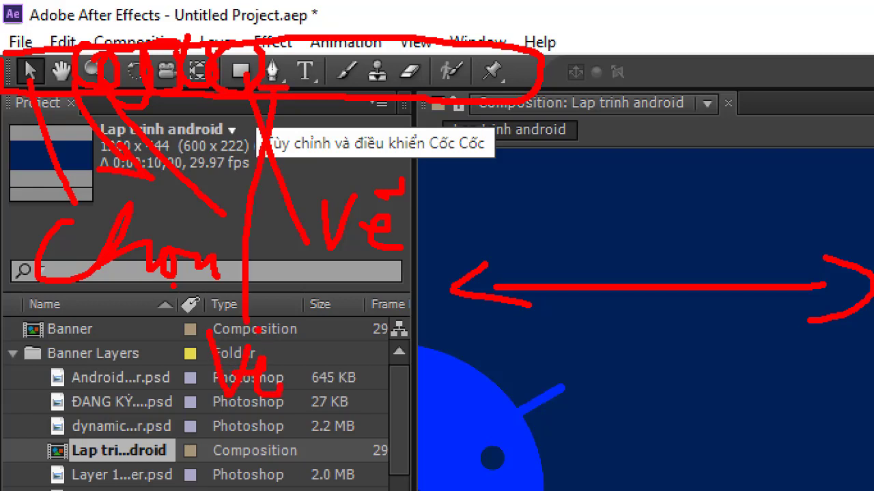
{"action": "left_click_drag", "start_coordinate": [260, 331], "coordinate": [283, 318]}
{"action": "left_click_drag", "start_coordinate": [312, 50], "coordinate": [318, 39]}
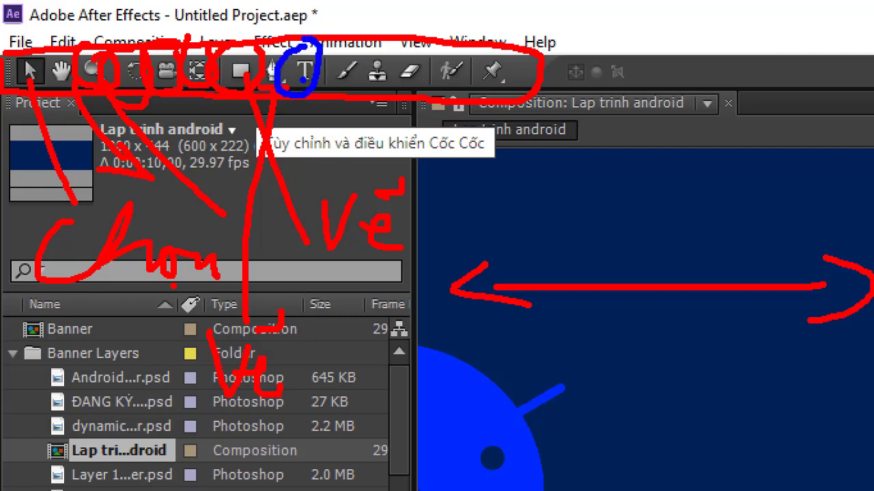
{"action": "left_click_drag", "start_coordinate": [303, 94], "coordinate": [372, 176]}
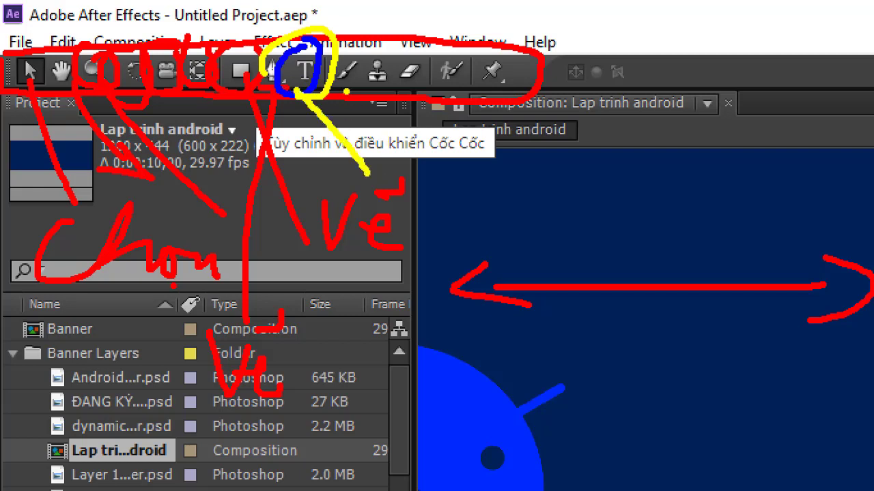
{"action": "mouse_move", "coordinate": [354, 58]}
{"action": "left_mouse_down"}
{"action": "mouse_move", "coordinate": [401, 147]}
{"action": "mouse_move", "coordinate": [451, 212]}
{"action": "left_mouse_up"}
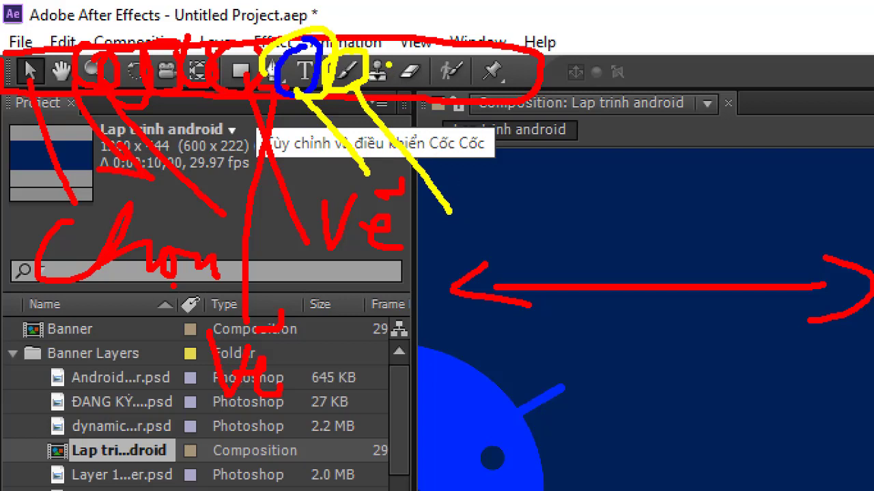
{"action": "left_click_drag", "start_coordinate": [378, 48], "coordinate": [384, 27]}
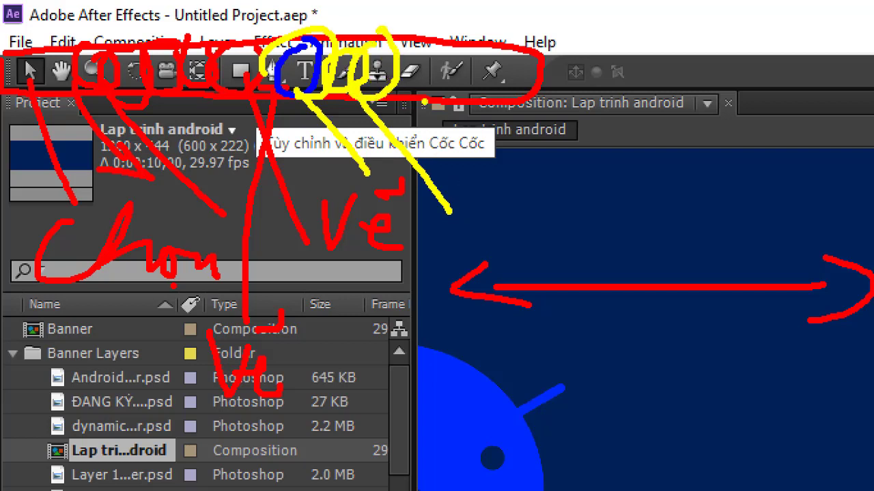
{"action": "mouse_move", "coordinate": [520, 192]}
{"action": "left_mouse_down"}
{"action": "mouse_move", "coordinate": [577, 249]}
{"action": "mouse_move", "coordinate": [631, 209]}
{"action": "mouse_move", "coordinate": [676, 213]}
{"action": "mouse_move", "coordinate": [741, 192]}
{"action": "mouse_move", "coordinate": [808, 202]}
{"action": "left_mouse_up"}
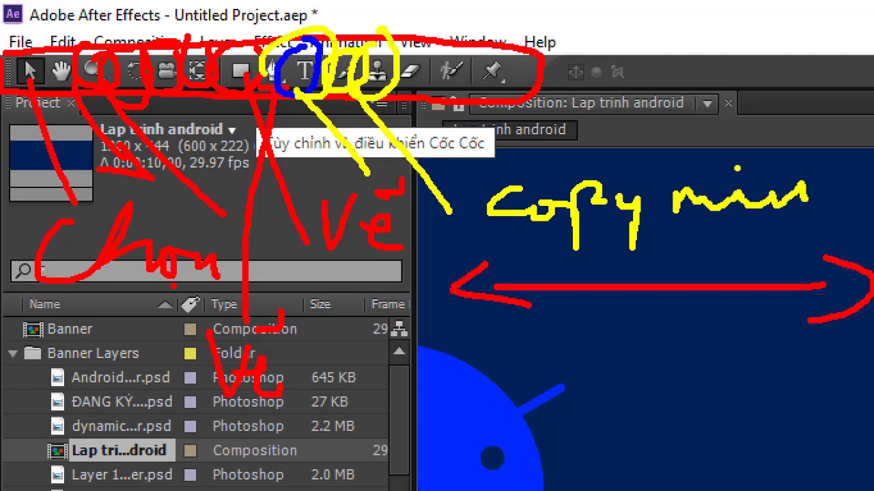
{"action": "left_click_drag", "start_coordinate": [736, 168], "coordinate": [773, 164]}
{"action": "mouse_move", "coordinate": [400, 50]}
{"action": "left_mouse_down"}
{"action": "mouse_move", "coordinate": [433, 76]}
{"action": "mouse_move", "coordinate": [396, 94]}
{"action": "left_mouse_up"}
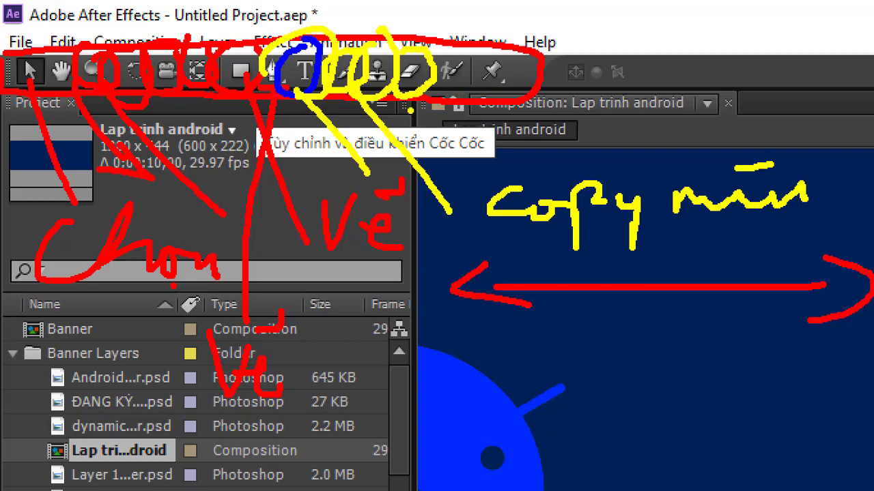
{"action": "left_click_drag", "start_coordinate": [428, 83], "coordinate": [490, 130]}
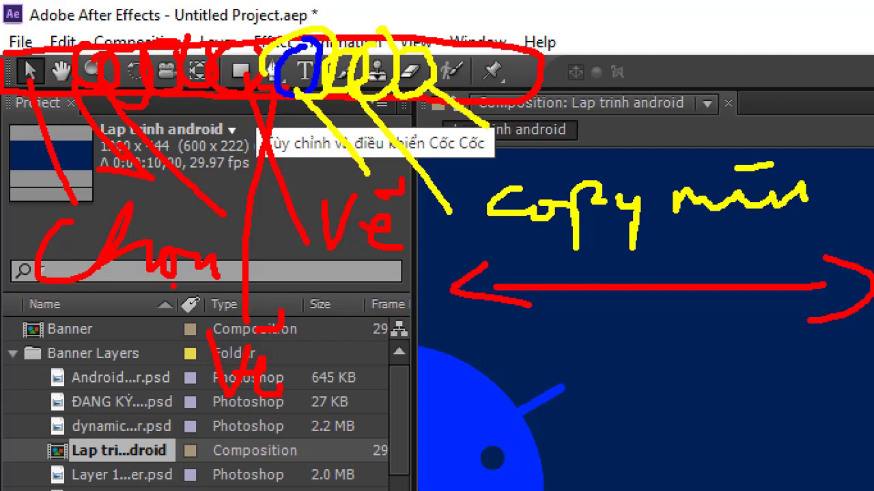
{"action": "left_click_drag", "start_coordinate": [572, 116], "coordinate": [541, 159]}
{"action": "mouse_move", "coordinate": [530, 114]}
{"action": "left_mouse_down"}
{"action": "mouse_move", "coordinate": [629, 144]}
{"action": "mouse_move", "coordinate": [682, 126]}
{"action": "mouse_move", "coordinate": [714, 146]}
{"action": "left_mouse_up"}
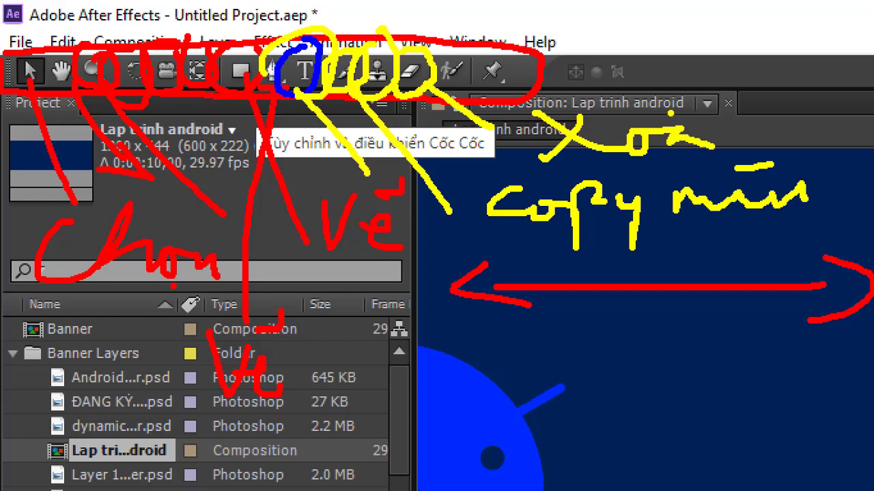
{"action": "left_click_drag", "start_coordinate": [667, 116], "coordinate": [733, 84]}
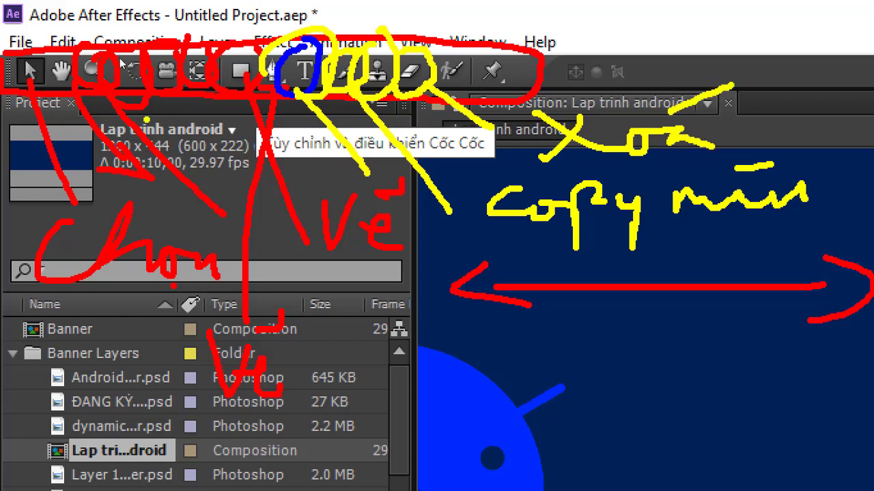
{"action": "key", "text": "Escape"}
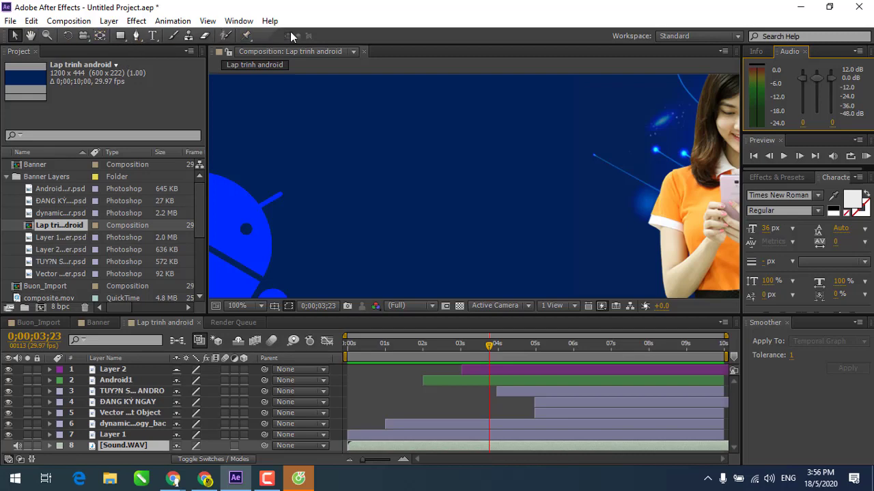
{"action": "key", "text": "ctrl+1"}
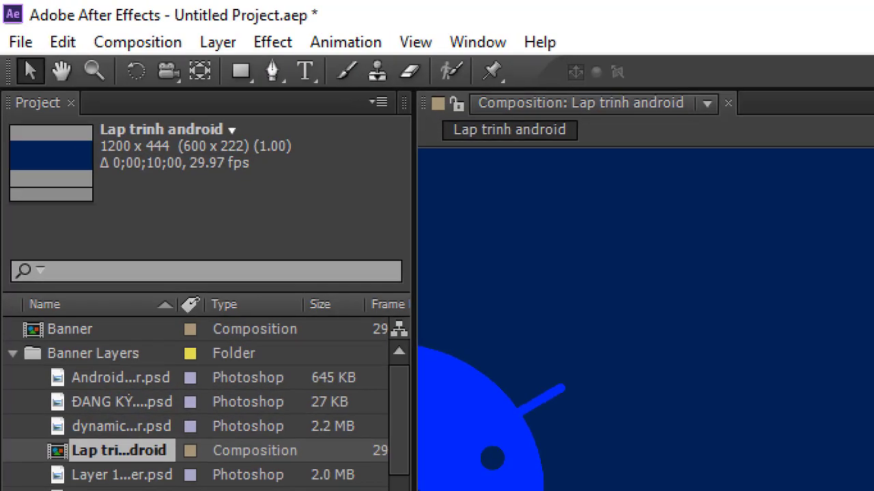
{"action": "key", "text": "r"}
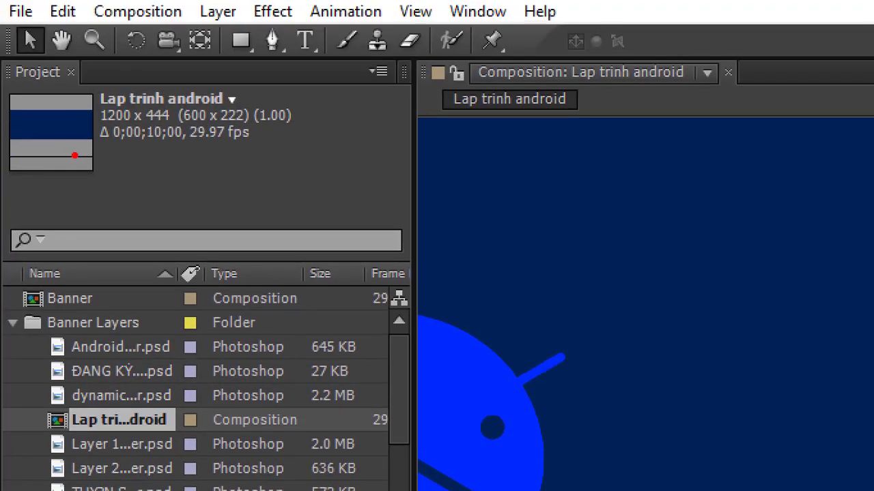
{"action": "left_click_drag", "start_coordinate": [5, 56], "coordinate": [22, 50]}
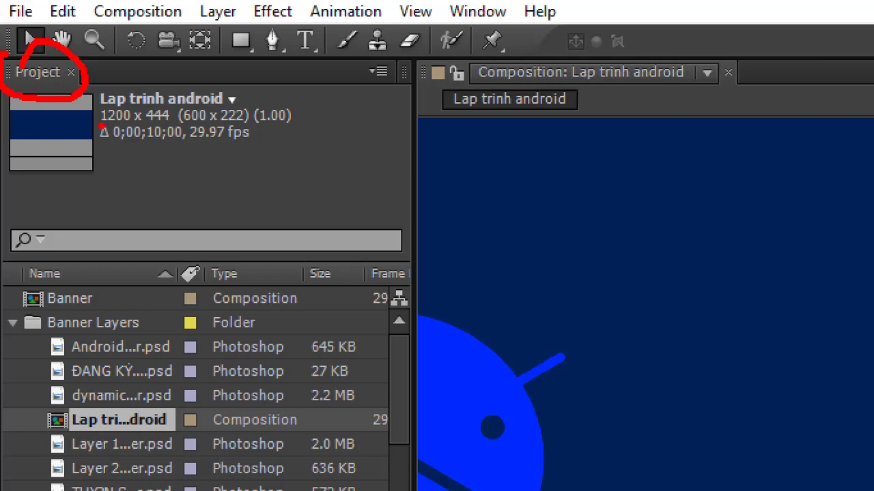
{"action": "left_click_drag", "start_coordinate": [63, 86], "coordinate": [66, 365]}
{"action": "left_click_drag", "start_coordinate": [48, 328], "coordinate": [92, 337]}
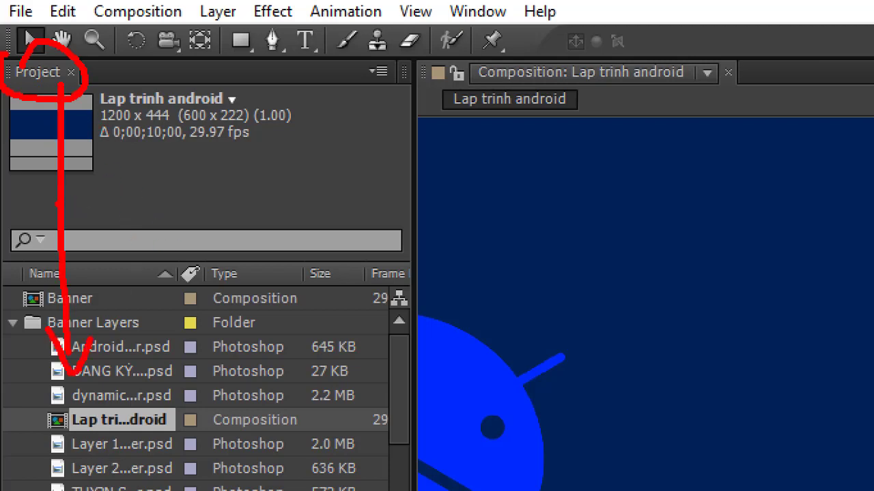
{"action": "left_click_drag", "start_coordinate": [108, 200], "coordinate": [129, 219]}
{"action": "mouse_move", "coordinate": [161, 149]}
{"action": "left_mouse_down"}
{"action": "mouse_move", "coordinate": [144, 205]}
{"action": "mouse_move", "coordinate": [205, 198]}
{"action": "mouse_move", "coordinate": [247, 216]}
{"action": "left_mouse_up"}
{"action": "left_click_drag", "start_coordinate": [215, 171], "coordinate": [240, 149]}
{"action": "mouse_move", "coordinate": [273, 208]}
{"action": "left_mouse_down"}
{"action": "mouse_move", "coordinate": [305, 186]}
{"action": "mouse_move", "coordinate": [329, 205]}
{"action": "mouse_move", "coordinate": [401, 201]}
{"action": "left_mouse_up"}
{"action": "left_click_drag", "start_coordinate": [350, 166], "coordinate": [375, 171]}
{"action": "left_click_drag", "start_coordinate": [348, 123], "coordinate": [385, 124]}
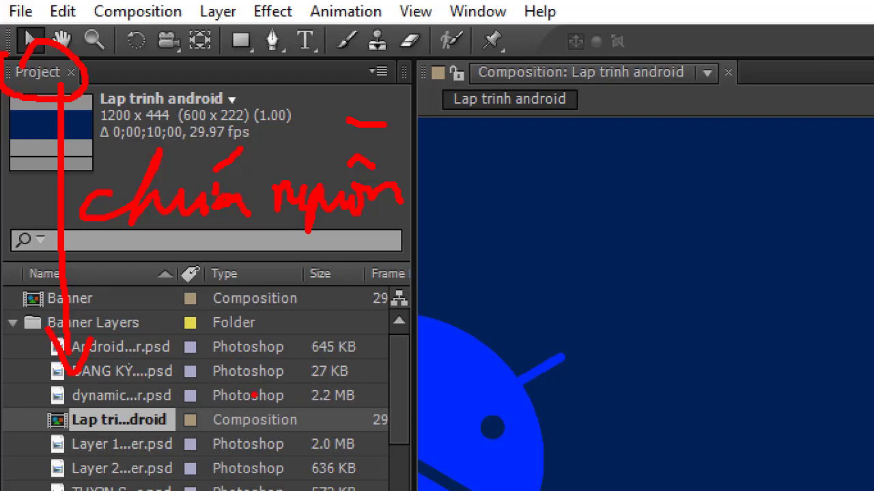
{"action": "left_click_drag", "start_coordinate": [168, 369], "coordinate": [293, 355]}
{"action": "left_click_drag", "start_coordinate": [250, 333], "coordinate": [318, 324]}
{"action": "left_click_drag", "start_coordinate": [251, 305], "coordinate": [307, 293]}
{"action": "left_click_drag", "start_coordinate": [249, 281], "coordinate": [346, 275]}
{"action": "left_click_drag", "start_coordinate": [261, 443], "coordinate": [303, 431]}
{"action": "left_click_drag", "start_coordinate": [254, 472], "coordinate": [333, 470]}
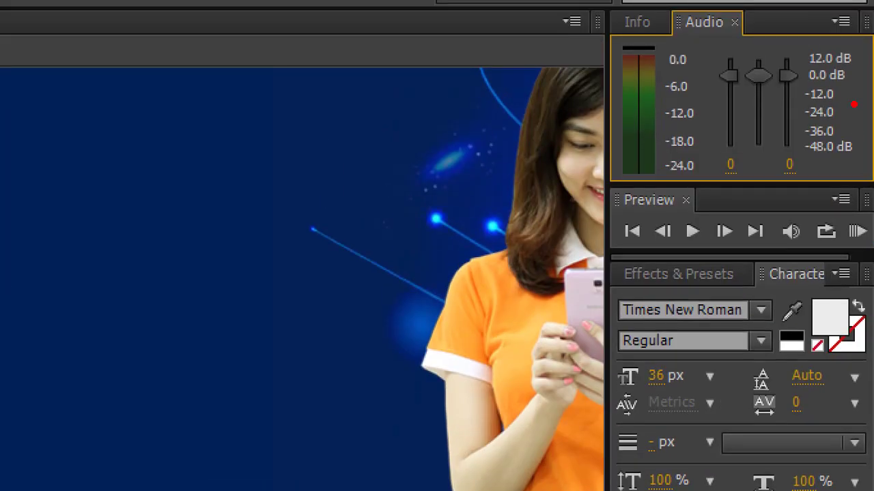
Mark up the Preview panel's Play and RAM Preview buttons, then switch to Effects & Presets.
{"action": "left_click_drag", "start_coordinate": [592, 187], "coordinate": [851, 182]}
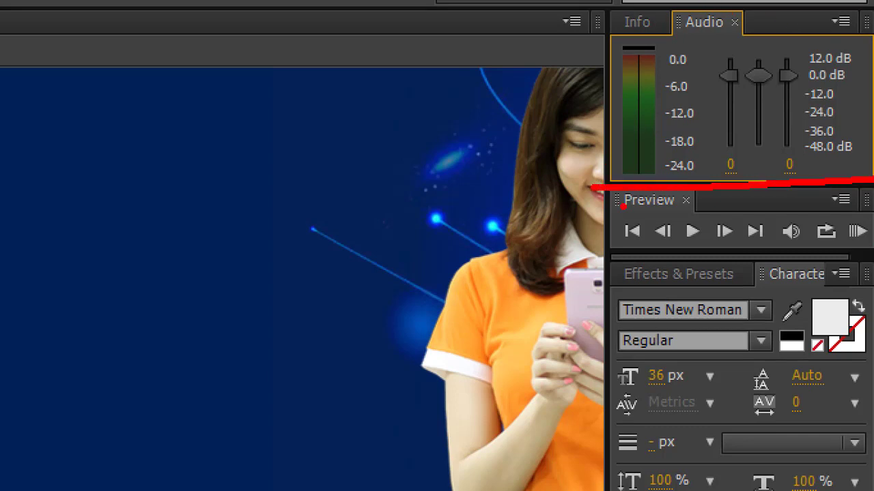
{"action": "left_click_drag", "start_coordinate": [593, 189], "coordinate": [872, 243]}
{"action": "left_click_drag", "start_coordinate": [619, 215], "coordinate": [663, 203]}
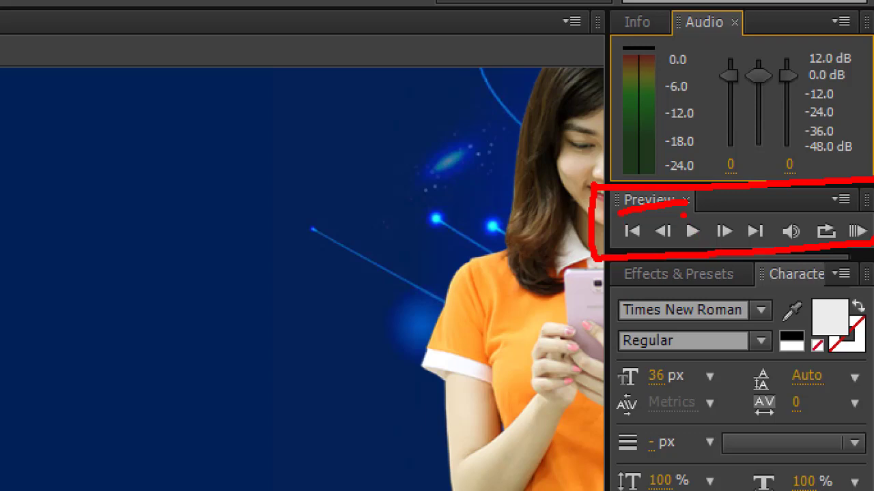
{"action": "left_click_drag", "start_coordinate": [682, 215], "coordinate": [693, 205]}
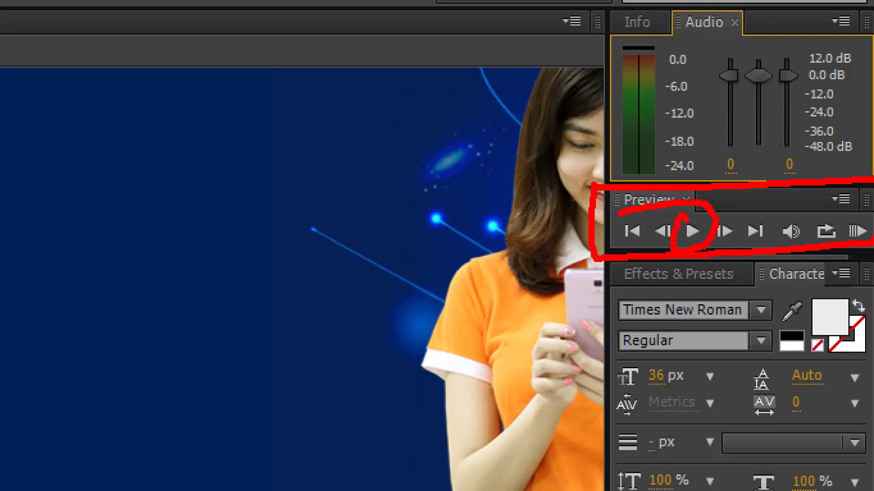
{"action": "left_click_drag", "start_coordinate": [600, 190], "coordinate": [386, 172]}
{"action": "mouse_move", "coordinate": [251, 120]}
{"action": "left_mouse_down"}
{"action": "mouse_move", "coordinate": [236, 180]}
{"action": "mouse_move", "coordinate": [243, 146]}
{"action": "left_mouse_up"}
{"action": "left_click_drag", "start_coordinate": [272, 93], "coordinate": [357, 168]}
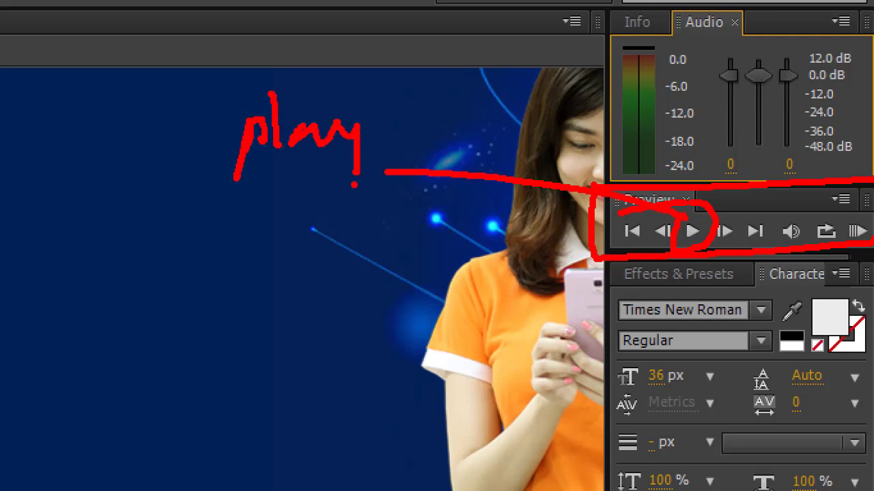
{"action": "left_click_drag", "start_coordinate": [862, 214], "coordinate": [847, 240]}
{"action": "mouse_move", "coordinate": [863, 205]}
{"action": "left_mouse_down"}
{"action": "mouse_move", "coordinate": [352, 81]}
{"action": "mouse_move", "coordinate": [368, 94]}
{"action": "left_mouse_up"}
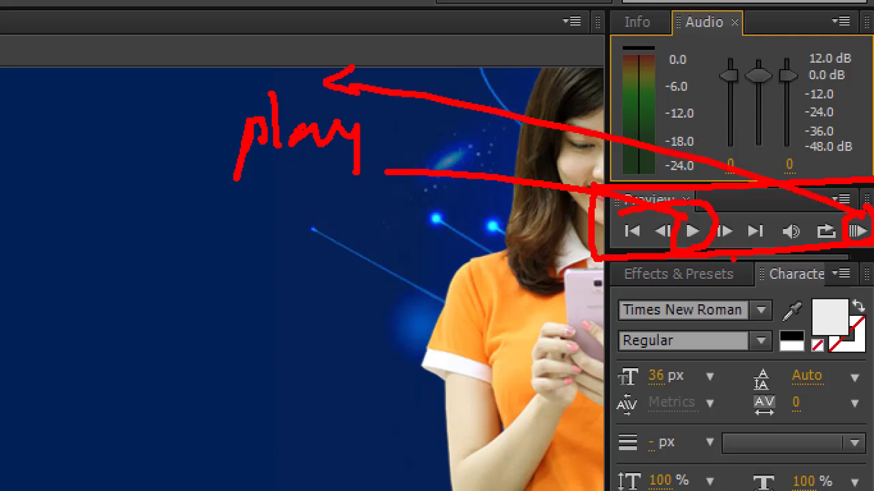
{"action": "left_click_drag", "start_coordinate": [254, 173], "coordinate": [308, 172]}
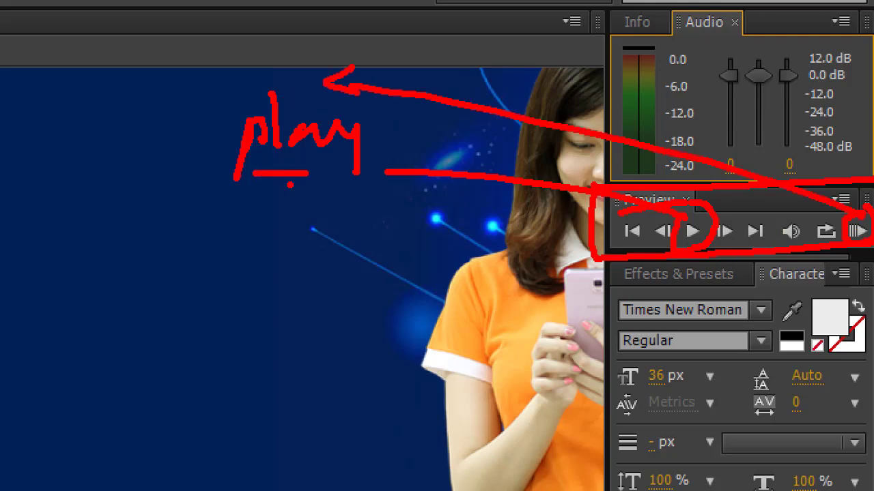
{"action": "left_click_drag", "start_coordinate": [261, 195], "coordinate": [314, 193]}
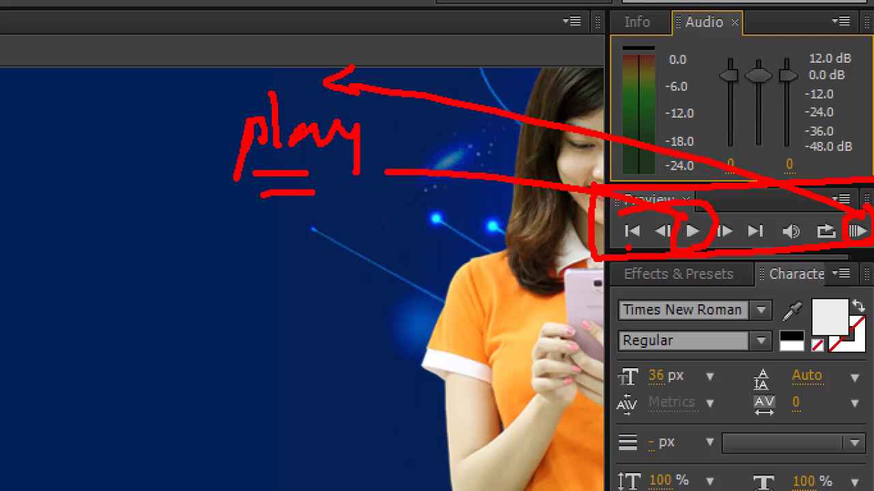
{"action": "left_click_drag", "start_coordinate": [750, 244], "coordinate": [777, 240]}
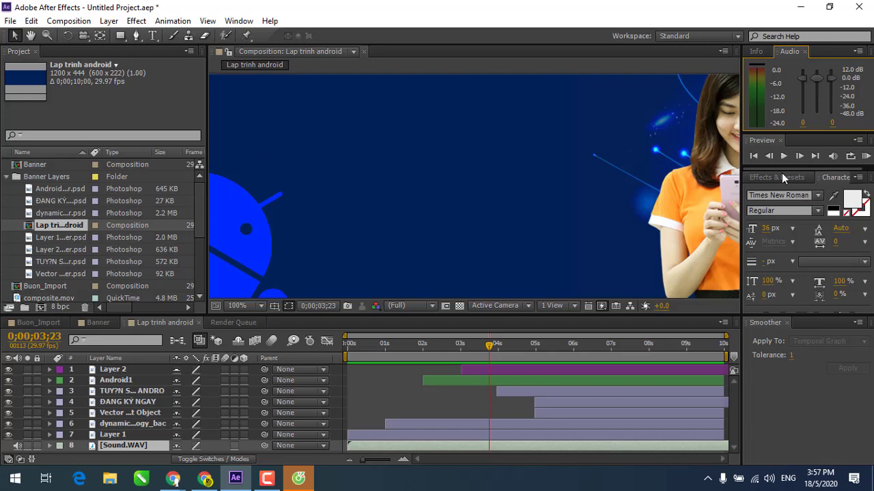
{"action": "left_click", "coordinate": [781, 172]}
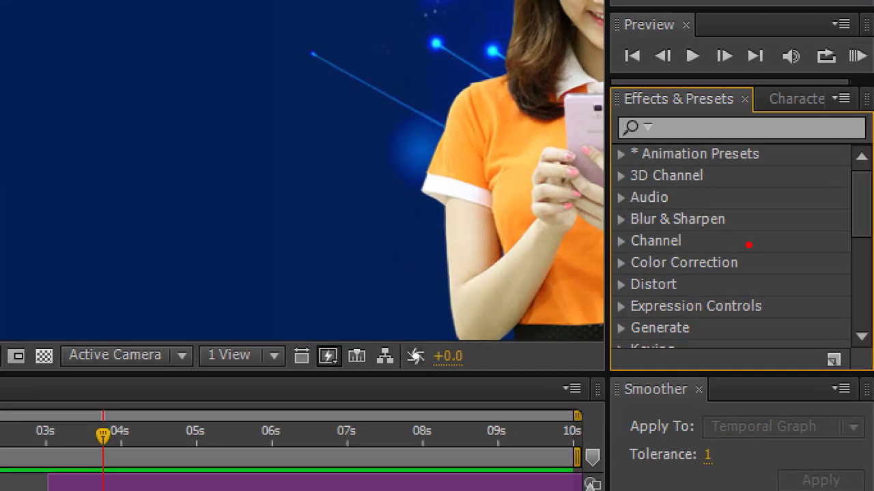
{"action": "left_click_drag", "start_coordinate": [768, 182], "coordinate": [773, 203]}
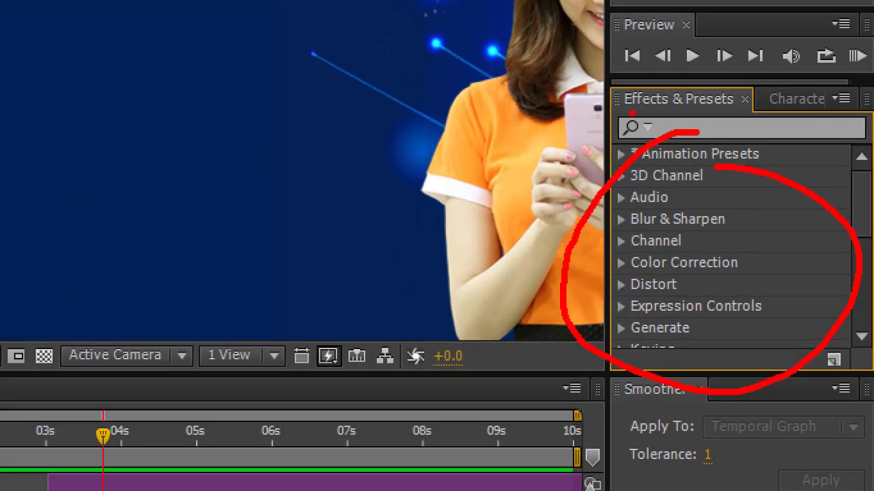
{"action": "left_click_drag", "start_coordinate": [616, 113], "coordinate": [735, 111]}
{"action": "left_click", "coordinate": [711, 182]}
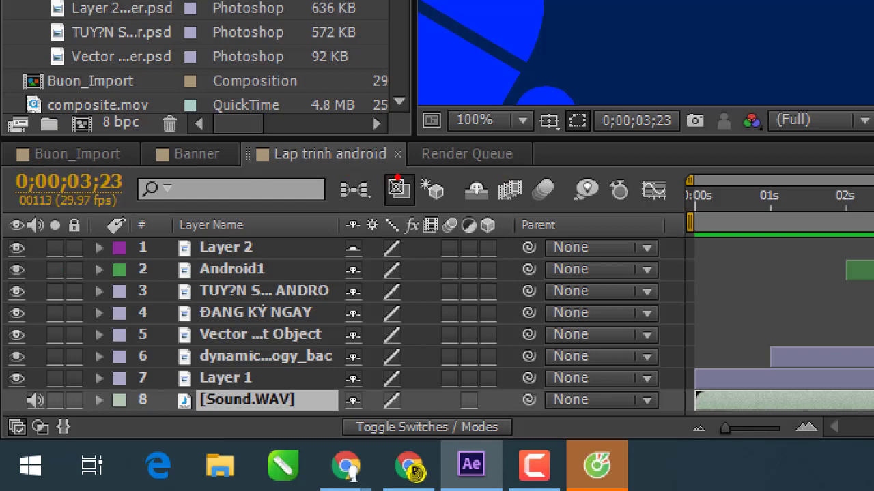
Mark up the Timeline panel and move the current time to 0;00;05;18.
{"action": "left_click_drag", "start_coordinate": [303, 135], "coordinate": [296, 169]}
{"action": "mouse_move", "coordinate": [277, 122]}
{"action": "left_mouse_down"}
{"action": "mouse_move", "coordinate": [345, 113]}
{"action": "mouse_move", "coordinate": [338, 169]}
{"action": "mouse_move", "coordinate": [519, 142]}
{"action": "mouse_move", "coordinate": [620, 143]}
{"action": "left_mouse_up"}
{"action": "left_click", "coordinate": [547, 80]}
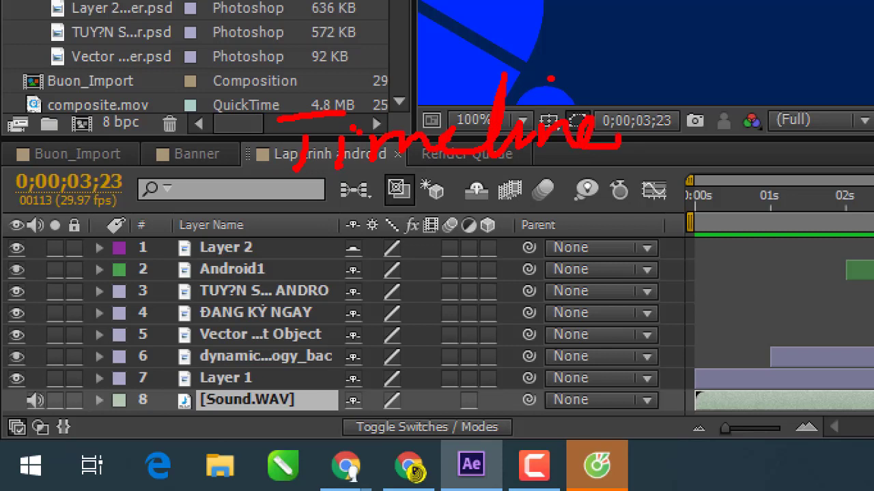
{"action": "left_click_drag", "start_coordinate": [41, 170], "coordinate": [839, 175]}
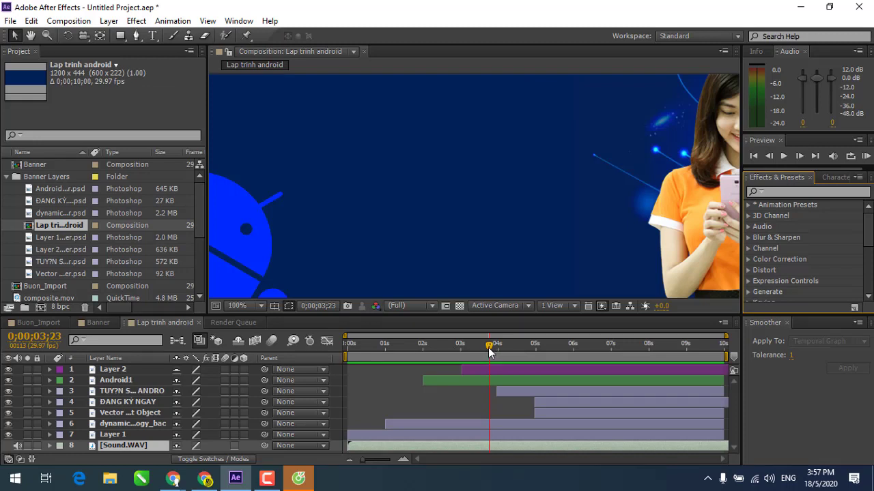
{"action": "mouse_move", "coordinate": [492, 344]}
{"action": "left_mouse_down"}
{"action": "mouse_move", "coordinate": [394, 345]}
{"action": "mouse_move", "coordinate": [558, 345]}
{"action": "left_mouse_up"}
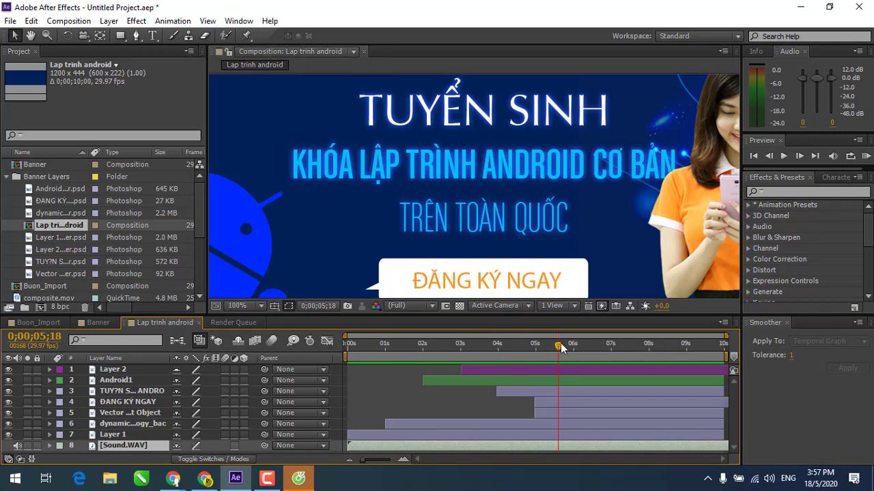
Scrub back to 0;00;02;11 and mark the playhead and layer bars in the Timeline.
{"action": "left_click_drag", "start_coordinate": [560, 343], "coordinate": [436, 344]}
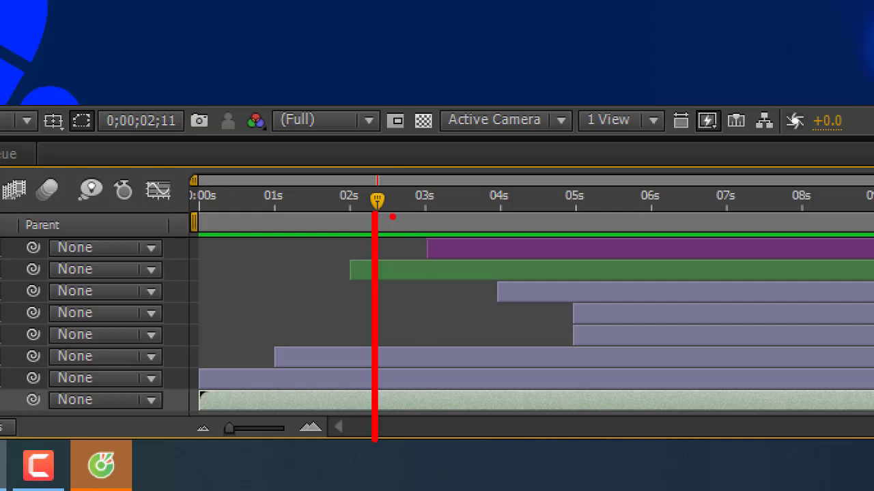
{"action": "left_click_drag", "start_coordinate": [376, 185], "coordinate": [394, 194]}
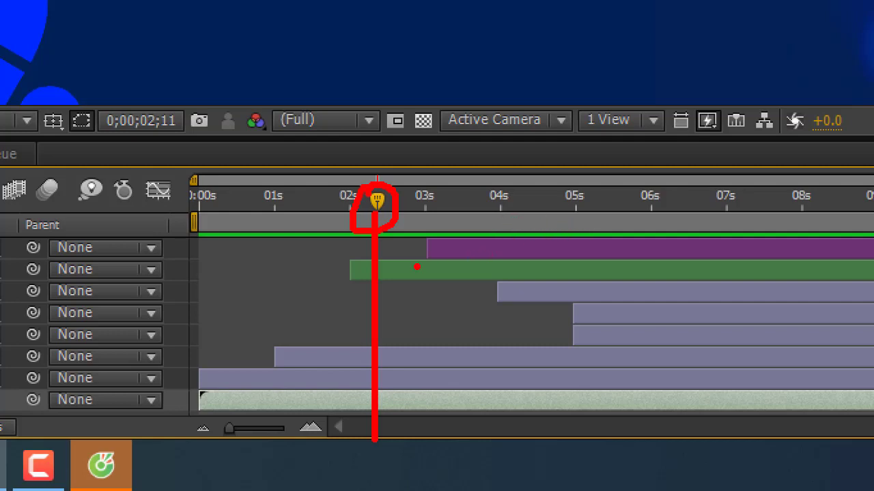
{"action": "mouse_move", "coordinate": [415, 267]}
{"action": "left_mouse_down"}
{"action": "mouse_move", "coordinate": [566, 264]}
{"action": "mouse_move", "coordinate": [577, 275]}
{"action": "left_mouse_up"}
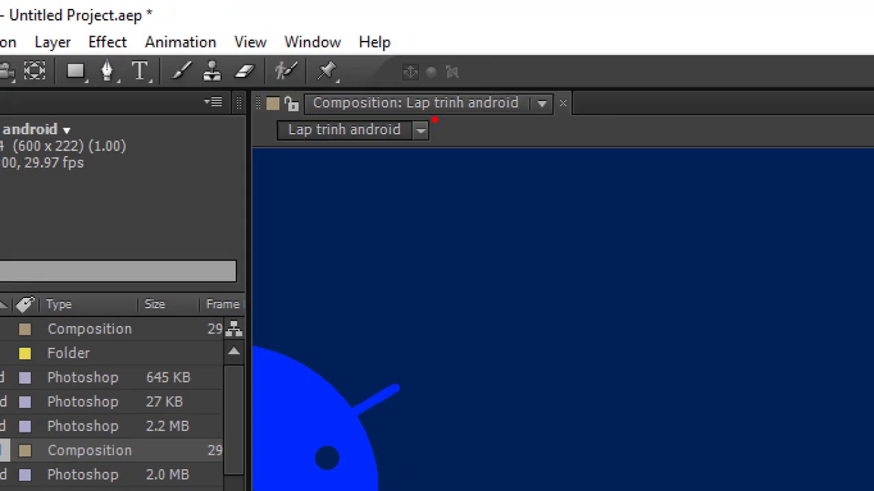
{"action": "mouse_move", "coordinate": [249, 32]}
{"action": "left_mouse_down"}
{"action": "mouse_move", "coordinate": [219, 62]}
{"action": "mouse_move", "coordinate": [236, 27]}
{"action": "left_mouse_up"}
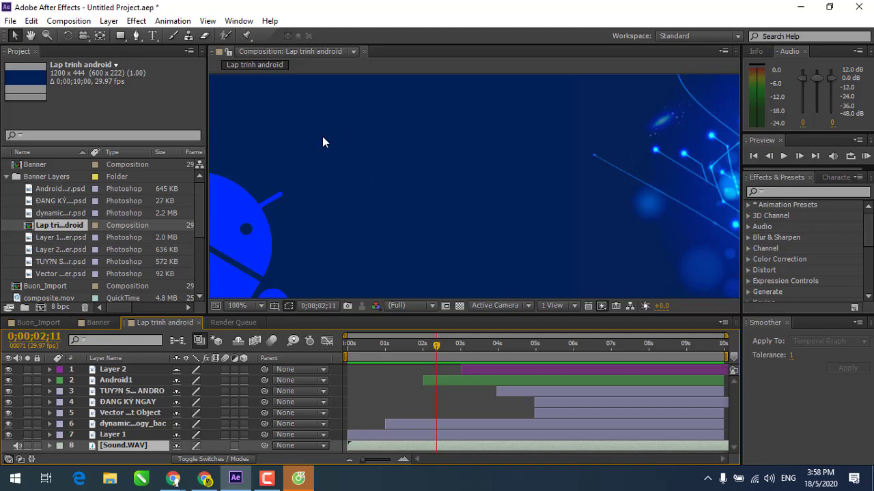
{"action": "key", "text": "ctrl+1"}
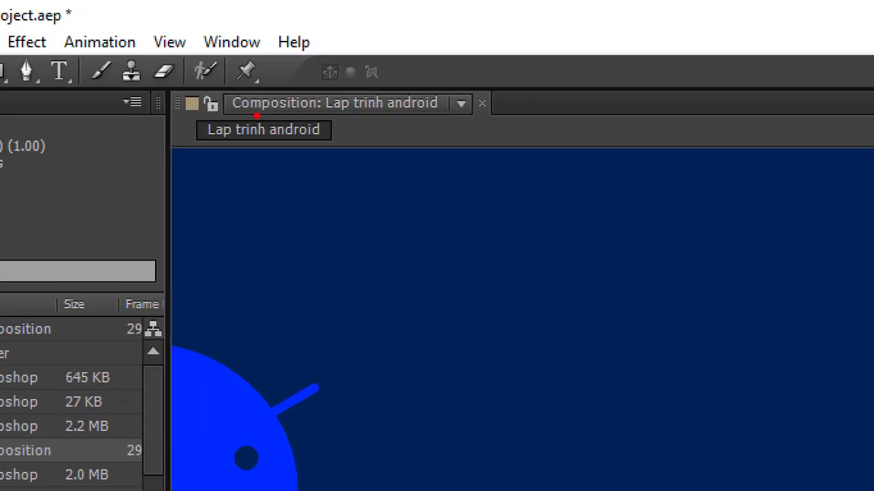
Scrub the Lap trinh android timeline and settle the current time at 0;00;07;07.
{"action": "mouse_move", "coordinate": [257, 116]}
{"action": "left_mouse_down"}
{"action": "mouse_move", "coordinate": [341, 115]}
{"action": "mouse_move", "coordinate": [337, 164]}
{"action": "left_mouse_up"}
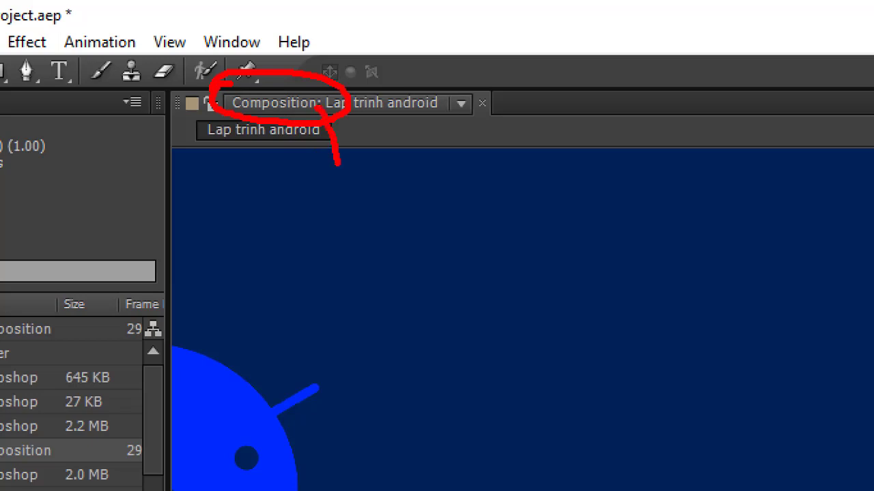
{"action": "key", "text": "Escape"}
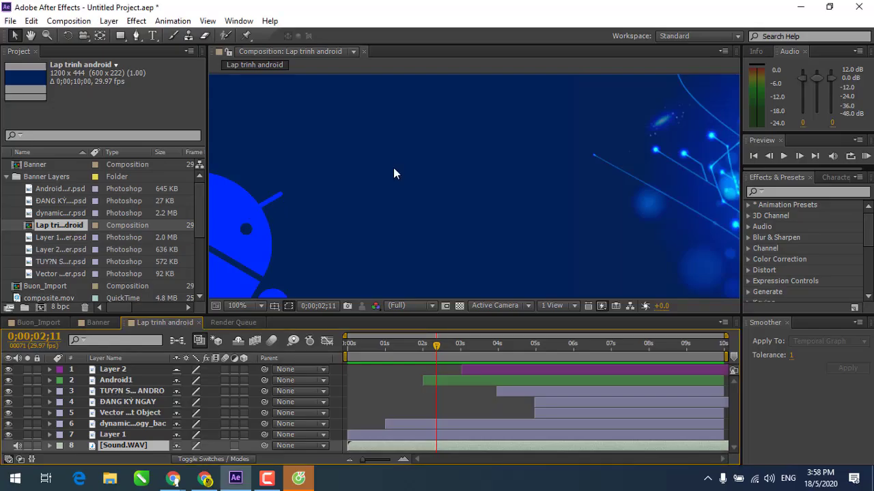
{"action": "left_click_drag", "start_coordinate": [436, 346], "coordinate": [354, 346]}
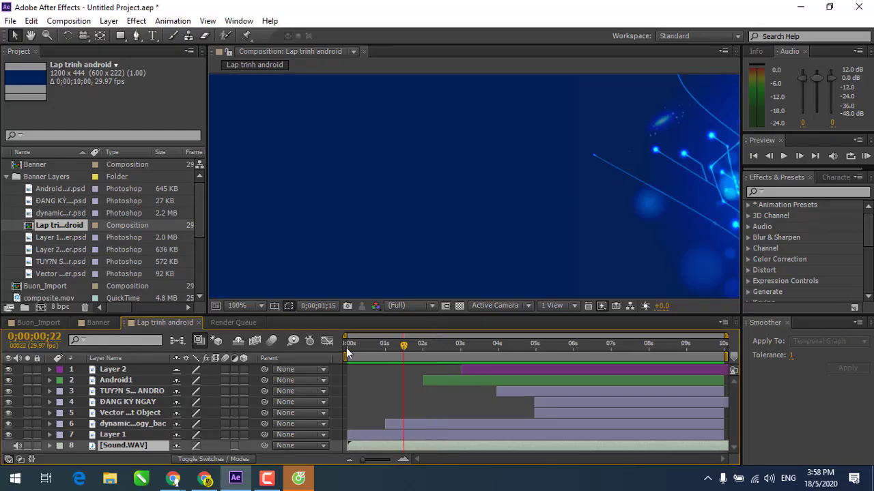
{"action": "left_click_drag", "start_coordinate": [423, 342], "coordinate": [657, 344]}
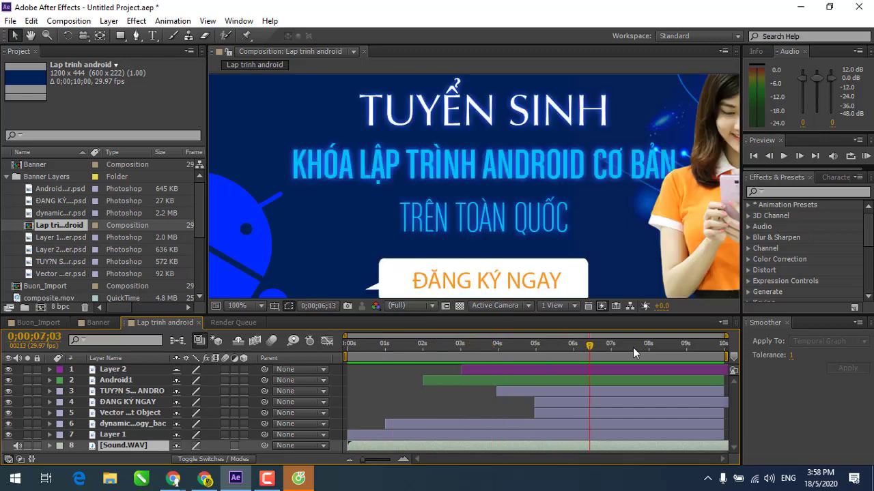
{"action": "left_click_drag", "start_coordinate": [599, 345], "coordinate": [418, 345]}
{"action": "left_click_drag", "start_coordinate": [607, 342], "coordinate": [619, 342]}
{"action": "left_click", "coordinate": [267, 479]}
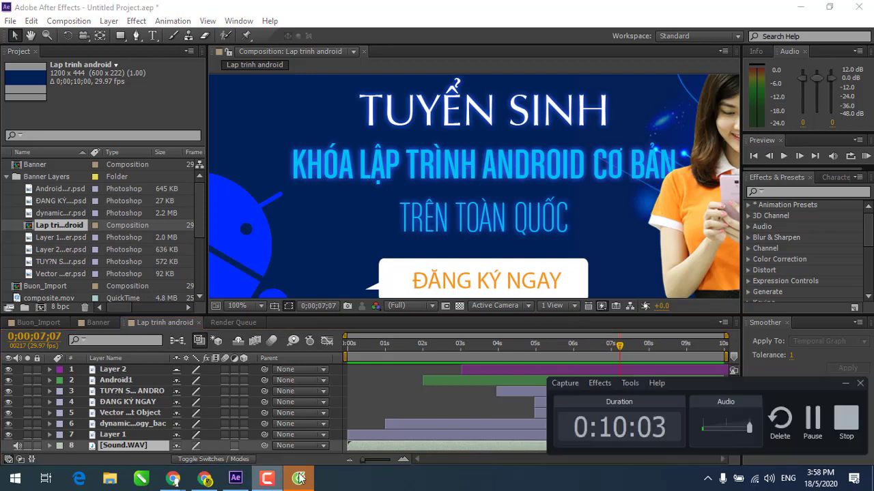
{"action": "left_click", "coordinate": [806, 426]}
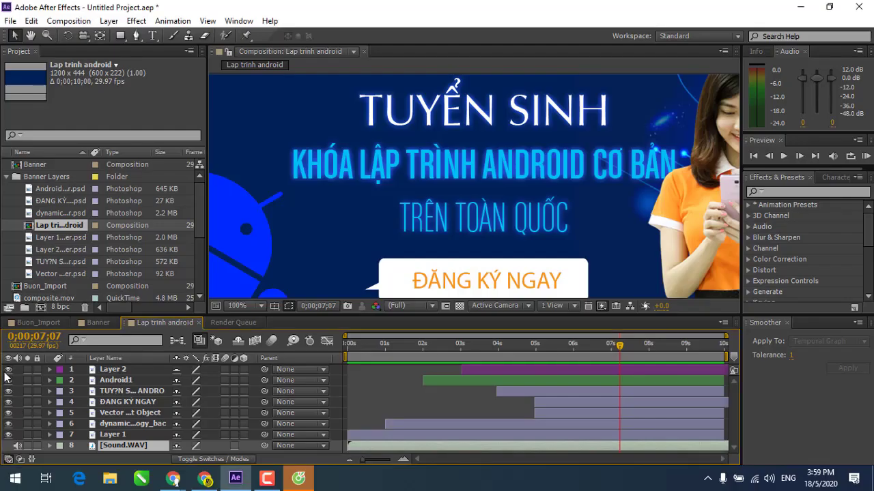
Toggle the woman in Layer 2 off and on several times, leaving her visible.
{"action": "left_click", "coordinate": [8, 369]}
{"action": "left_click", "coordinate": [7, 370]}
{"action": "left_click", "coordinate": [7, 370]}
{"action": "left_click", "coordinate": [8, 369]}
Set the preview magnification to 50%, try 200%, then return to 50%.
{"action": "left_click", "coordinate": [261, 305]}
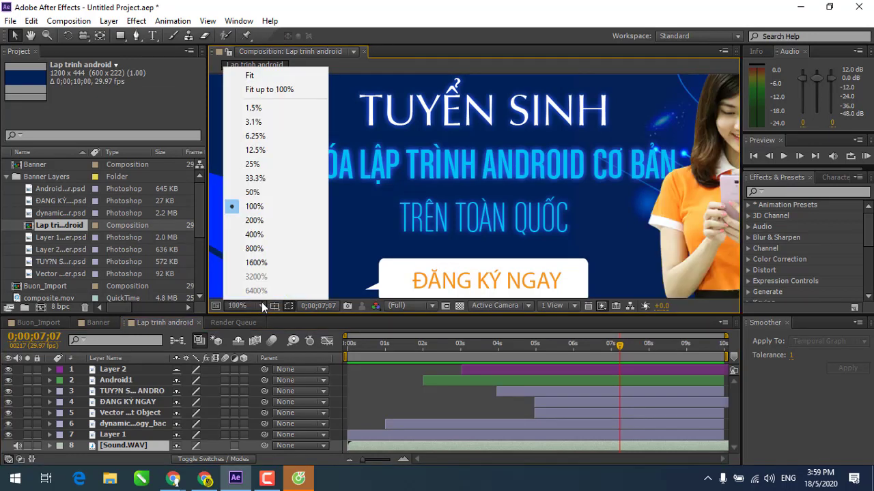
{"action": "left_click", "coordinate": [254, 192]}
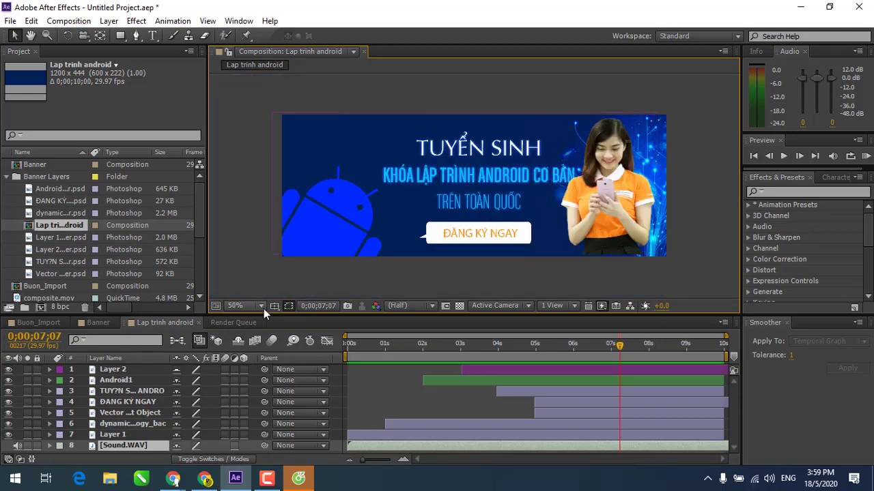
{"action": "left_click", "coordinate": [263, 306]}
{"action": "left_click", "coordinate": [254, 221]}
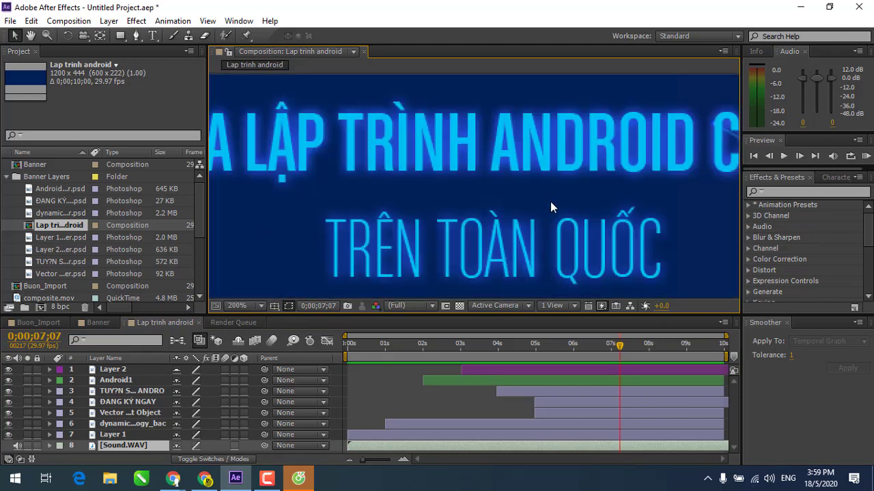
{"action": "left_click", "coordinate": [253, 306]}
{"action": "left_click", "coordinate": [258, 191]}
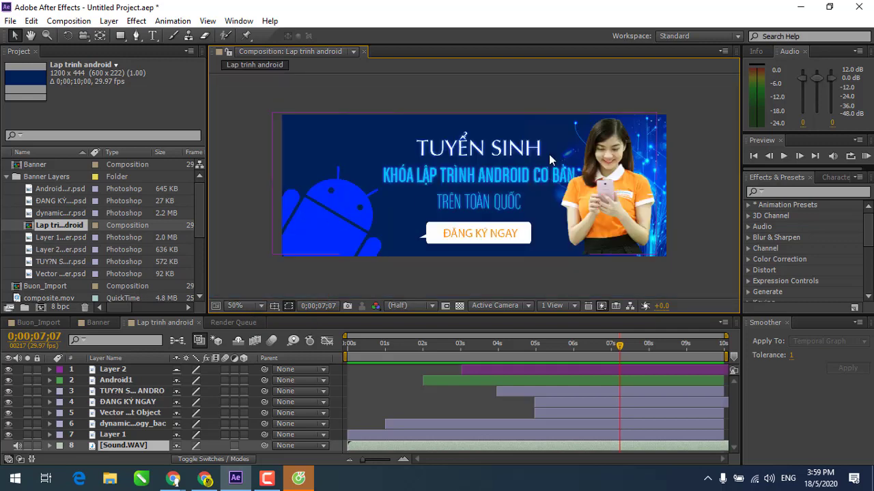
{"action": "left_click", "coordinate": [9, 372]}
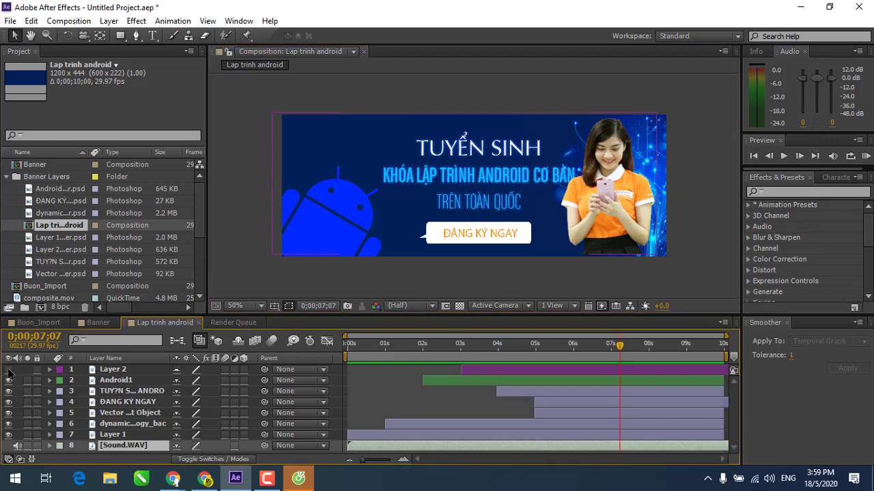
{"action": "left_click", "coordinate": [8, 370]}
{"action": "left_click", "coordinate": [8, 369]}
{"action": "left_click", "coordinate": [8, 369]}
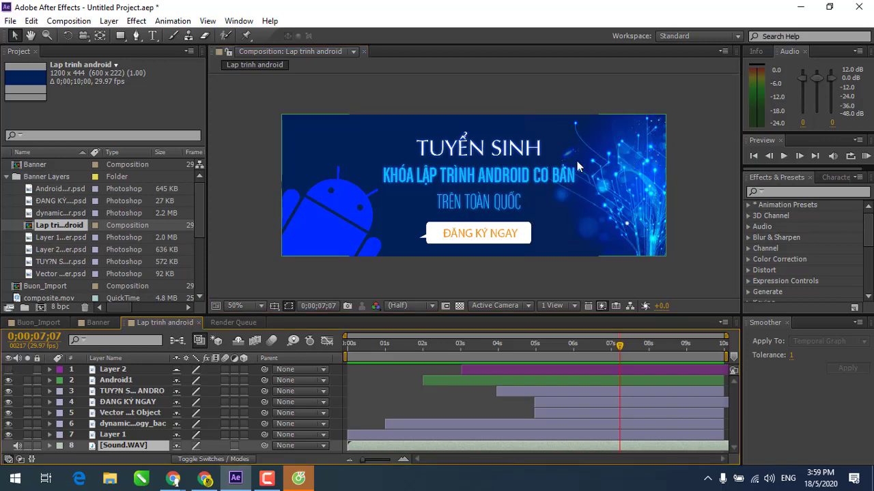
{"action": "left_click", "coordinate": [8, 380]}
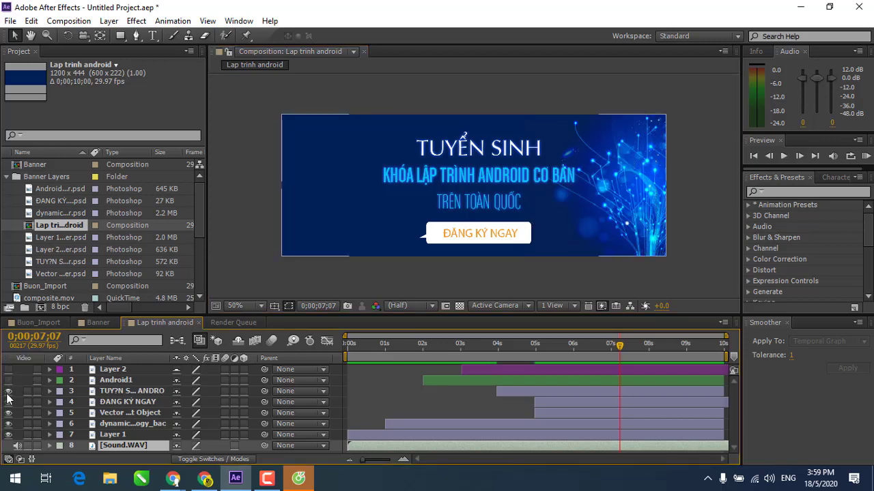
{"action": "left_click", "coordinate": [8, 393]}
{"action": "left_click", "coordinate": [9, 402]}
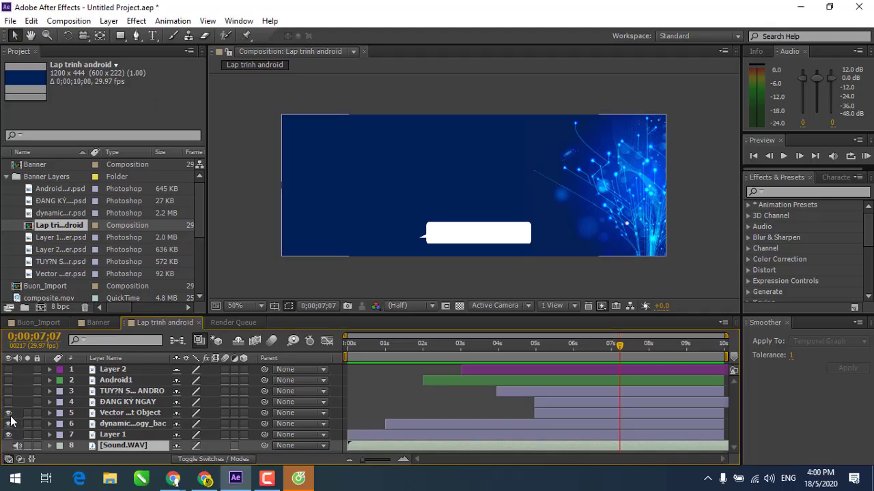
{"action": "left_click", "coordinate": [8, 413]}
{"action": "left_click", "coordinate": [8, 424]}
{"action": "left_click", "coordinate": [9, 435]}
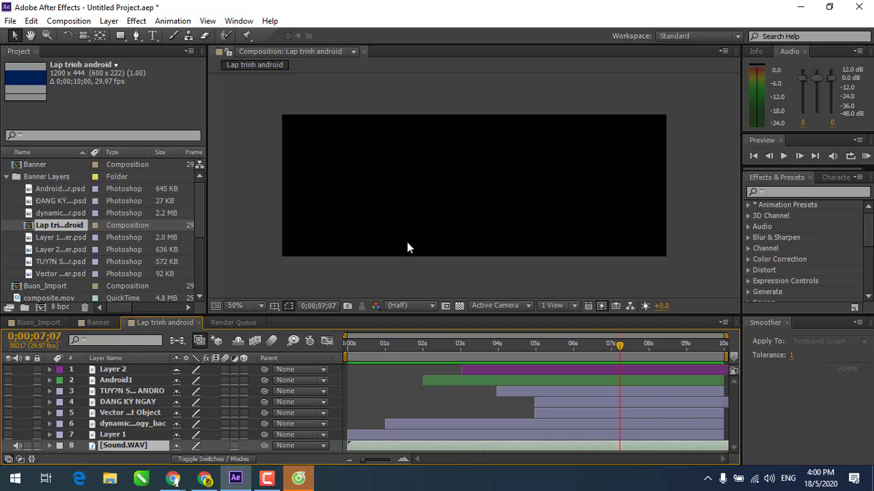
{"action": "left_click_drag", "start_coordinate": [8, 369], "coordinate": [8, 435]}
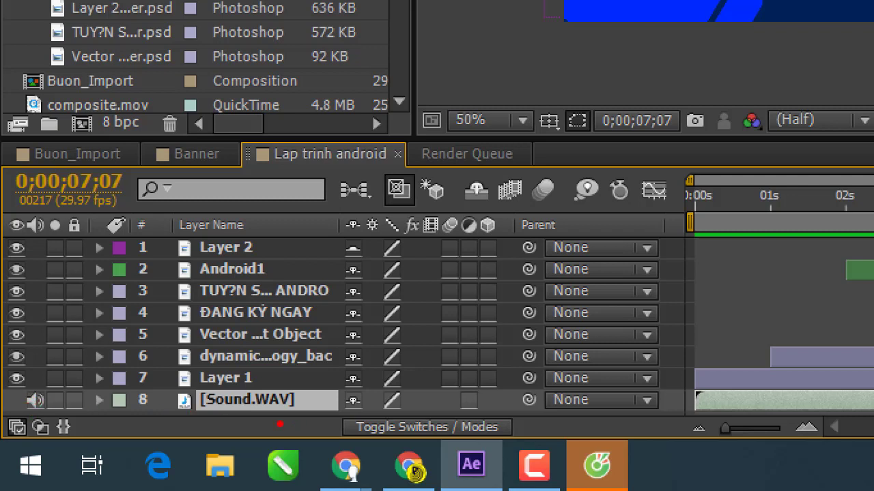
{"action": "left_click_drag", "start_coordinate": [219, 410], "coordinate": [201, 405]}
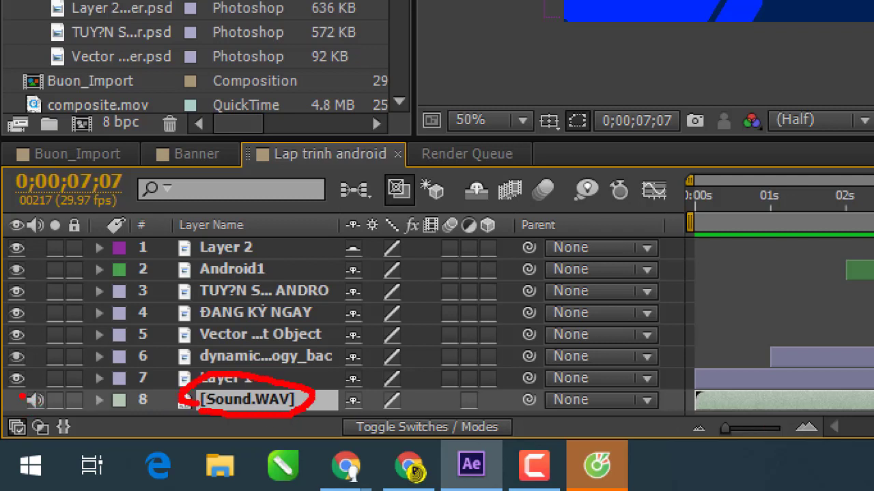
{"action": "mouse_move", "coordinate": [17, 413]}
{"action": "left_mouse_down"}
{"action": "mouse_move", "coordinate": [40, 416]}
{"action": "mouse_move", "coordinate": [20, 386]}
{"action": "left_mouse_up"}
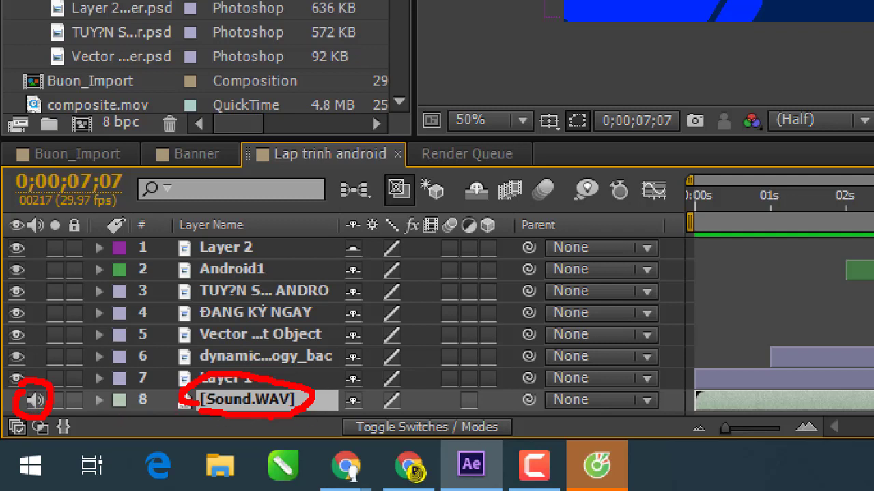
{"action": "left_click_drag", "start_coordinate": [59, 214], "coordinate": [101, 164]}
{"action": "left_click_drag", "start_coordinate": [103, 104], "coordinate": [144, 146]}
{"action": "left_click_drag", "start_coordinate": [145, 114], "coordinate": [110, 157]}
{"action": "left_click_drag", "start_coordinate": [194, 123], "coordinate": [174, 147]}
{"action": "left_click_drag", "start_coordinate": [240, 76], "coordinate": [208, 147]}
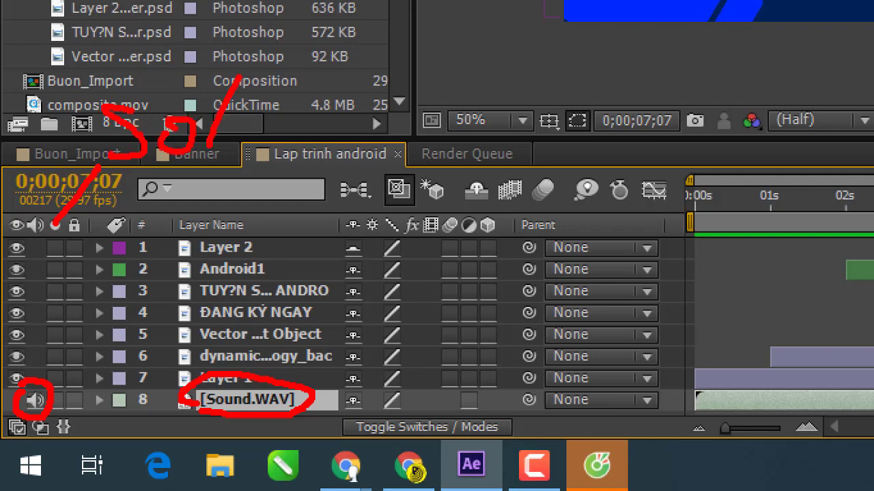
{"action": "left_click_drag", "start_coordinate": [280, 117], "coordinate": [269, 114]}
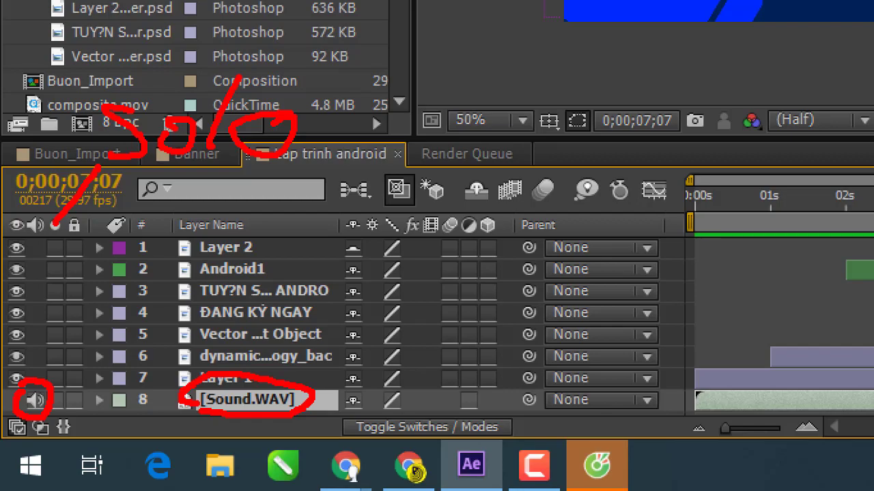
{"action": "left_click", "coordinate": [54, 277]}
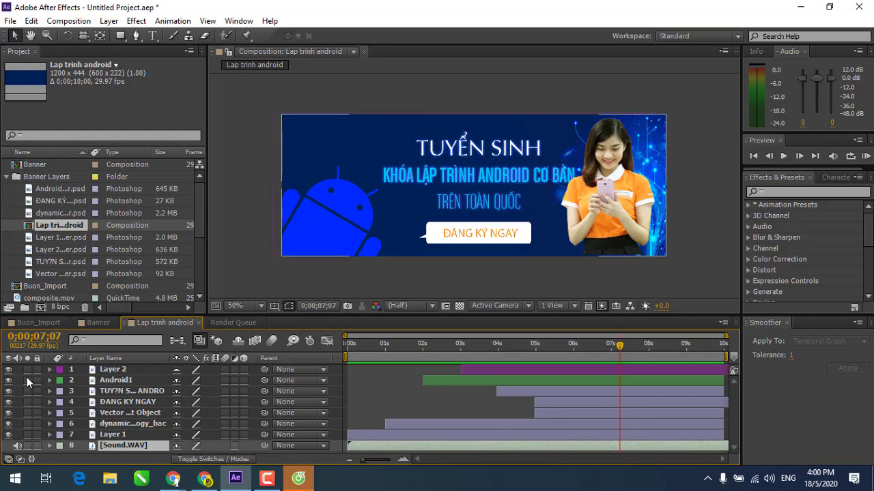
{"action": "left_click", "coordinate": [26, 369]}
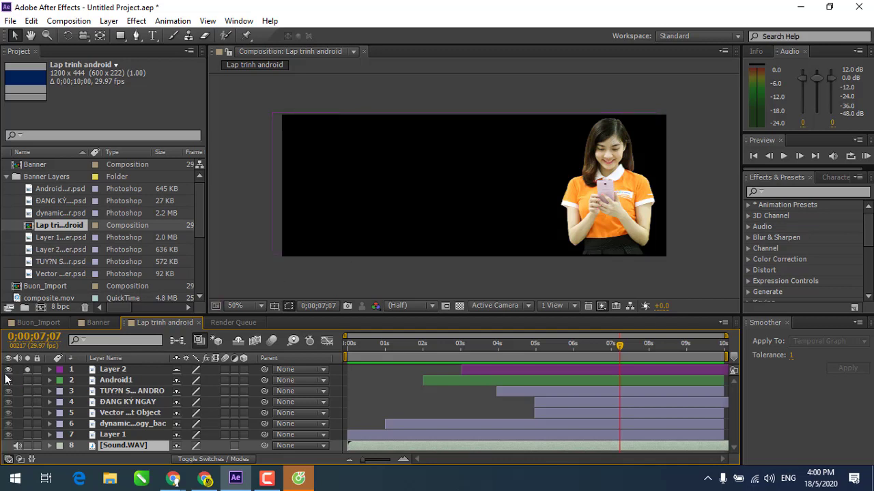
{"action": "left_click", "coordinate": [27, 381]}
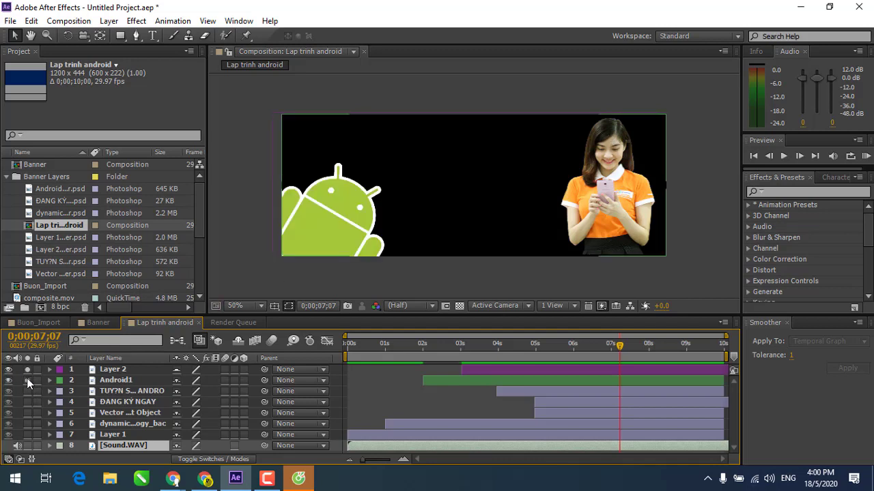
{"action": "left_click", "coordinate": [28, 370]}
{"action": "left_click", "coordinate": [27, 391]}
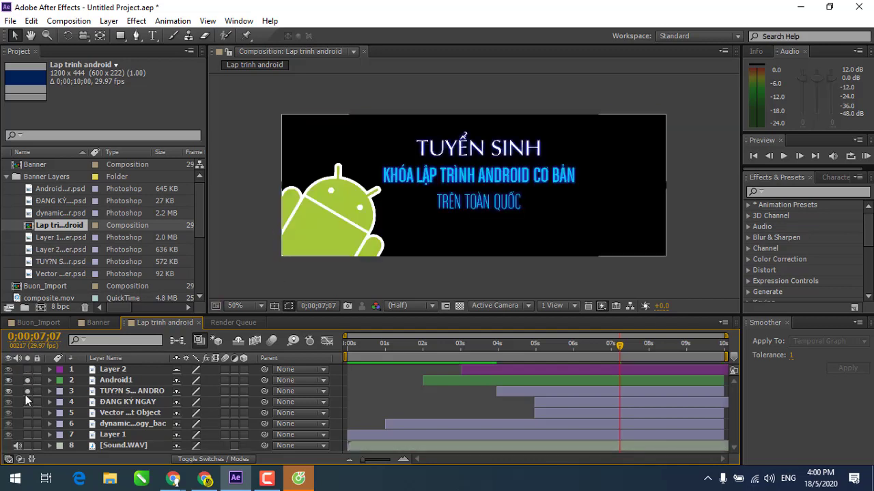
{"action": "left_click", "coordinate": [26, 380]}
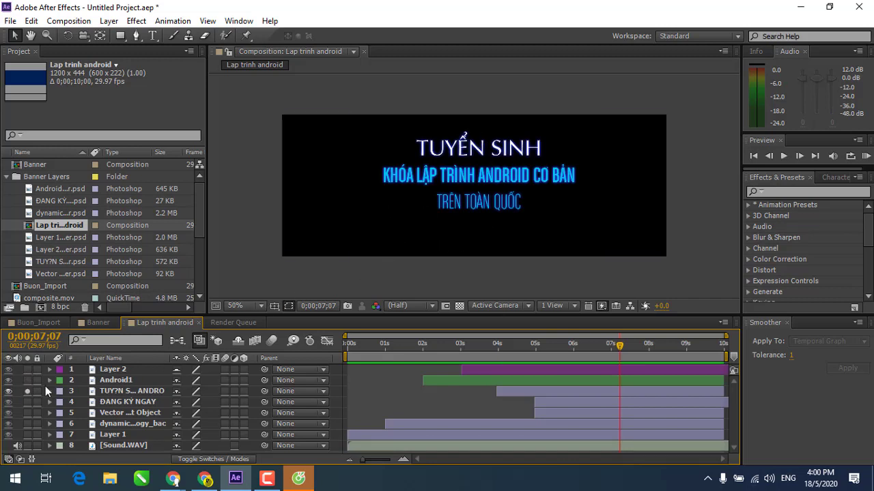
{"action": "left_click", "coordinate": [27, 391]}
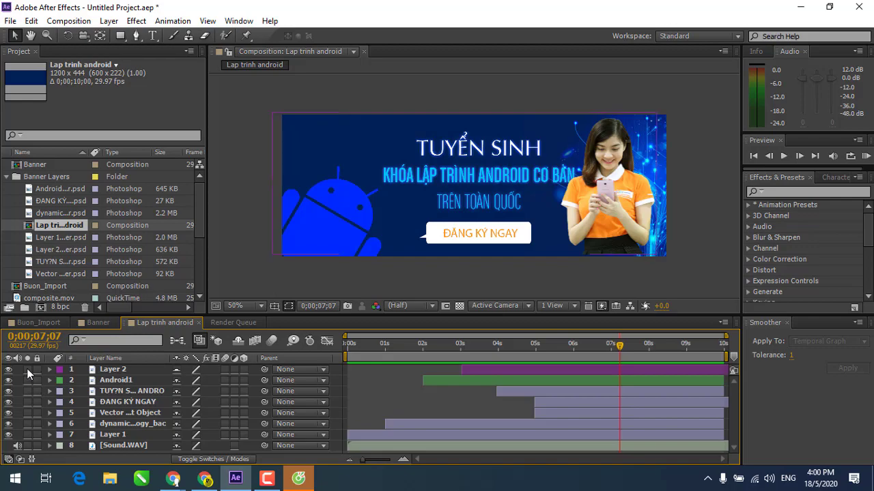
{"action": "left_click", "coordinate": [27, 369]}
{"action": "left_click", "coordinate": [25, 370]}
Try shifting Android1 to start near 03s, then undo the timing change.
{"action": "left_click", "coordinate": [267, 478]}
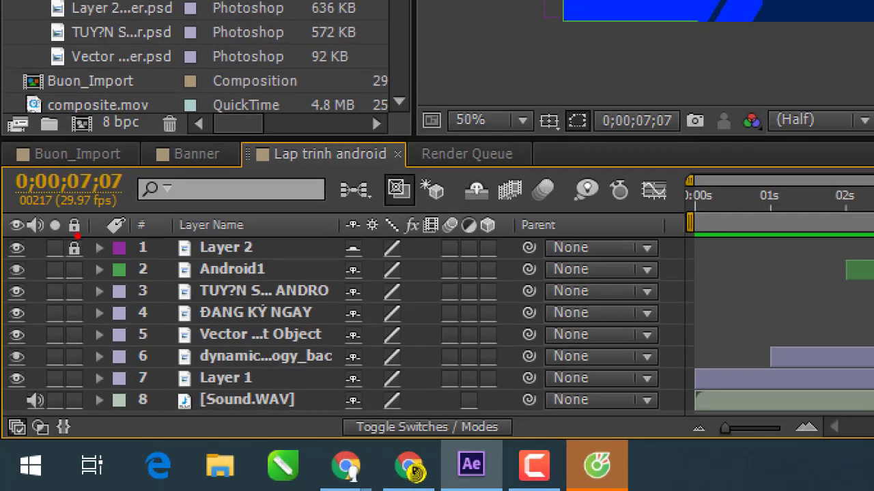
{"action": "left_click_drag", "start_coordinate": [62, 240], "coordinate": [66, 241]}
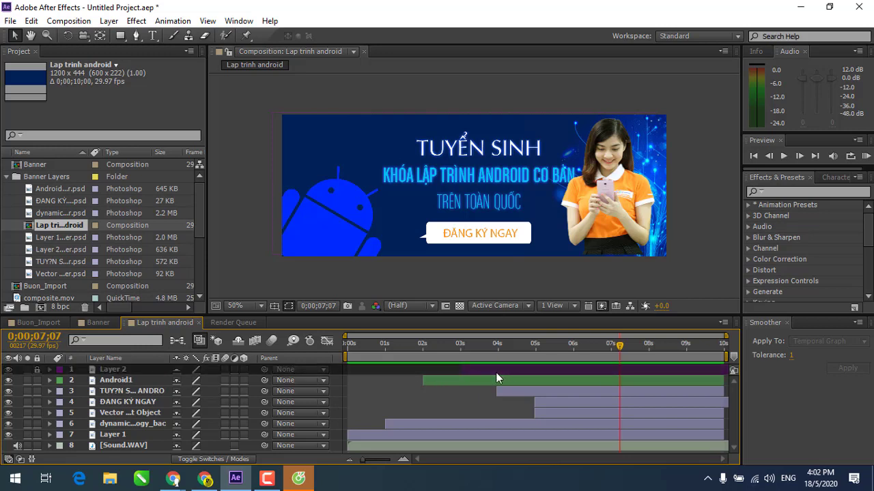
{"action": "left_click_drag", "start_coordinate": [480, 376], "coordinate": [436, 380]}
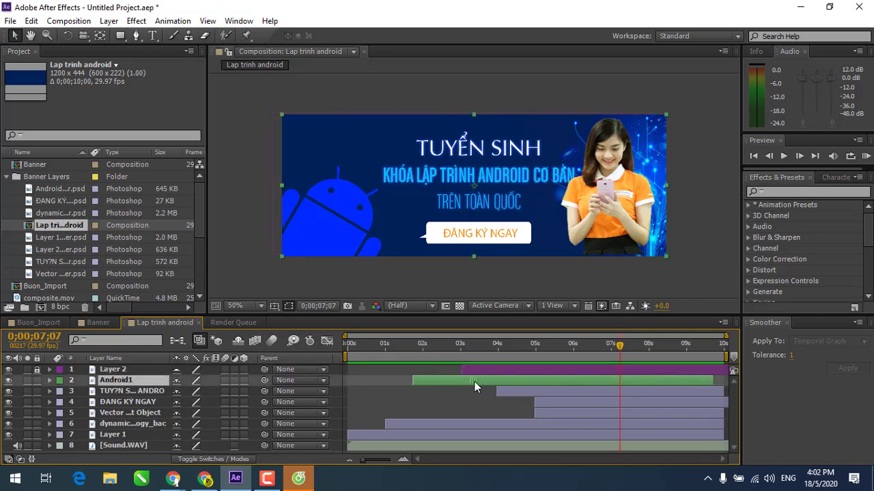
{"action": "key", "text": "F2"}
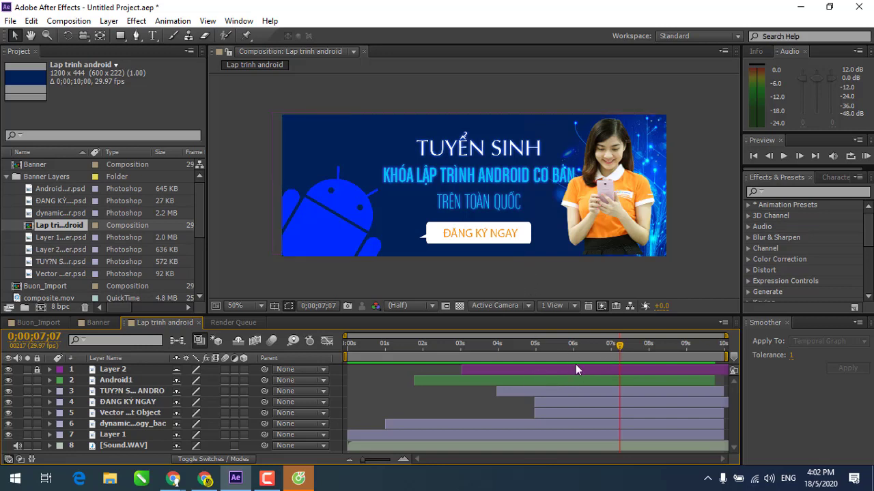
Select Android1, set the current time to 0;00;06;18, and unlock Layer 2.
{"action": "left_click", "coordinate": [619, 187]}
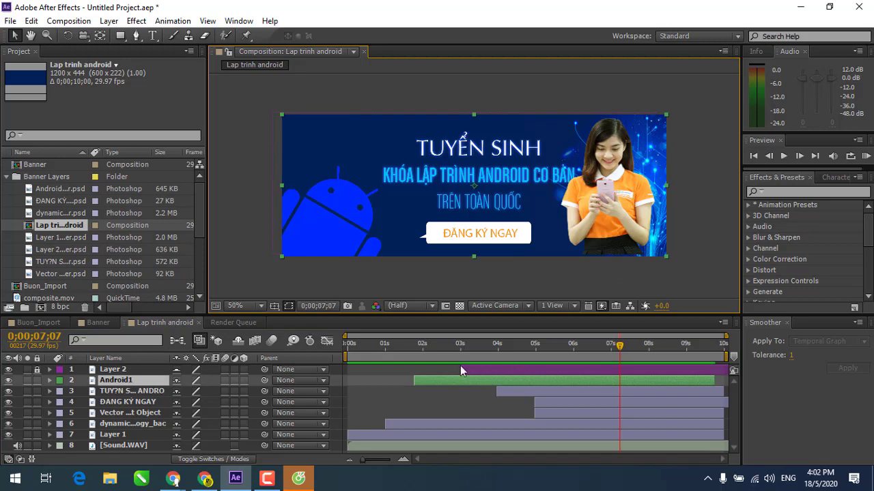
{"action": "left_click_drag", "start_coordinate": [619, 344], "coordinate": [576, 346]}
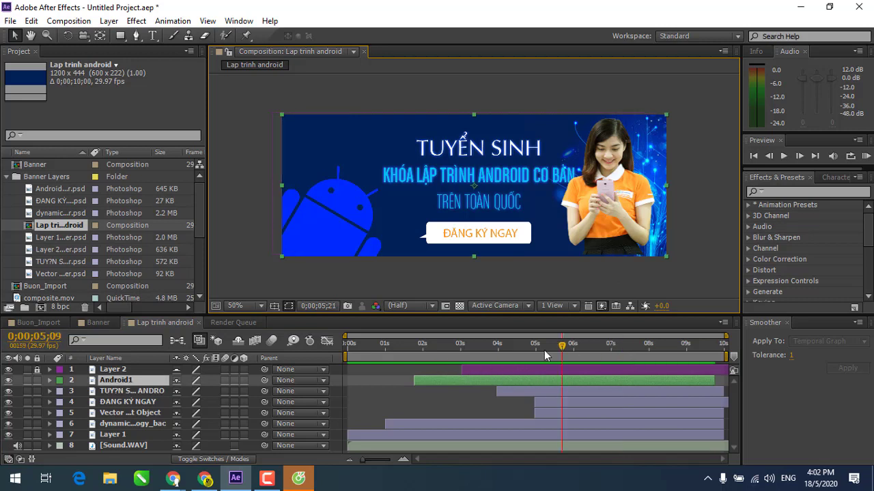
{"action": "left_click", "coordinate": [594, 351]}
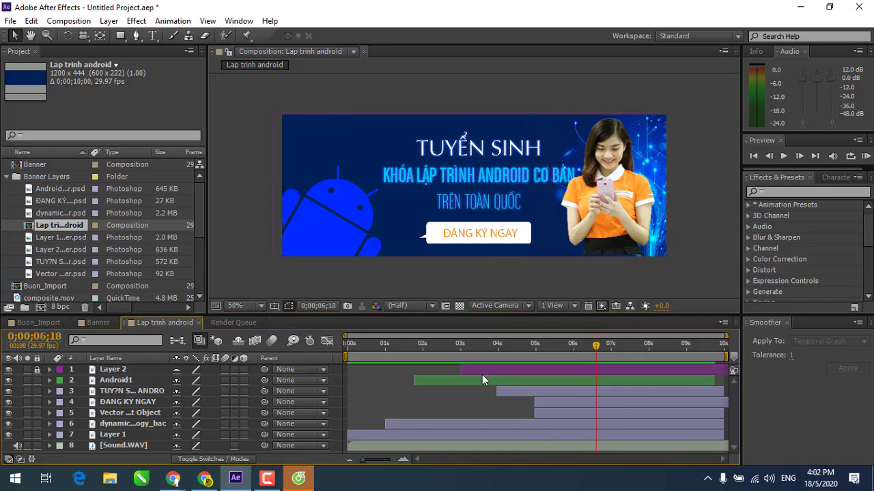
{"action": "left_click", "coordinate": [37, 369]}
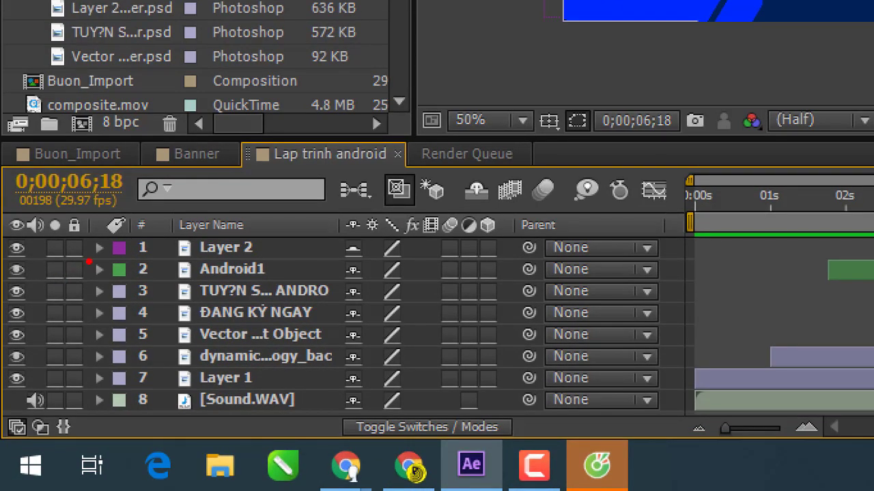
{"action": "left_click_drag", "start_coordinate": [89, 261], "coordinate": [101, 252]}
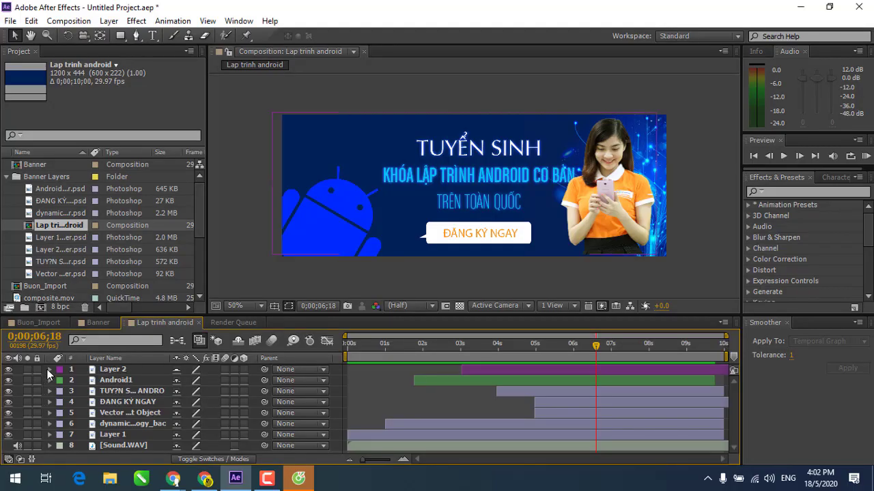
{"action": "left_click", "coordinate": [48, 369]}
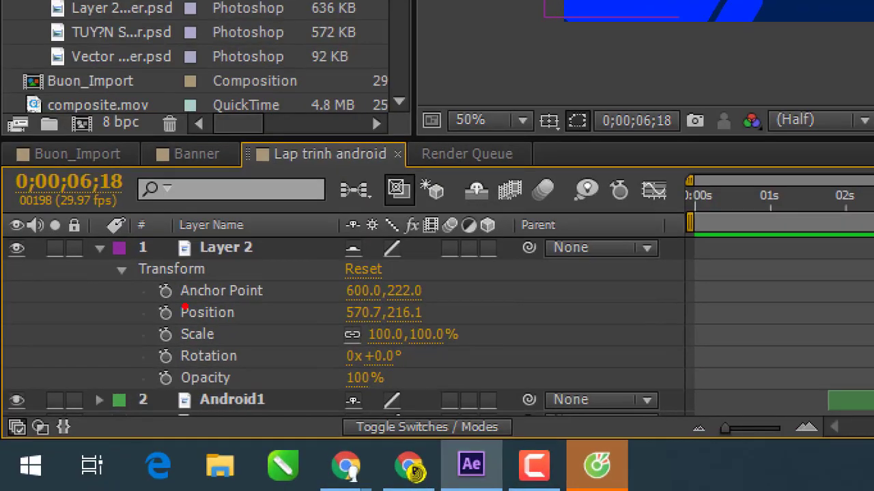
{"action": "left_click_drag", "start_coordinate": [138, 272], "coordinate": [231, 273]}
{"action": "left_click_drag", "start_coordinate": [159, 298], "coordinate": [251, 306]}
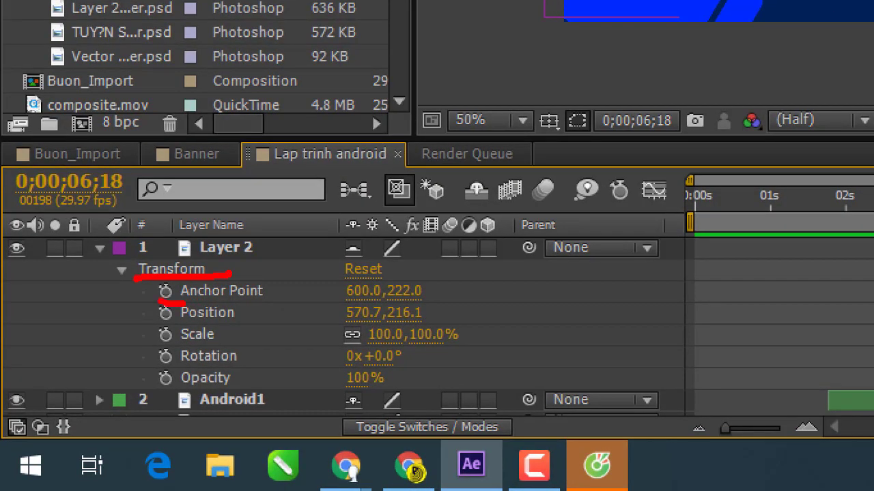
{"action": "left_click_drag", "start_coordinate": [164, 321], "coordinate": [203, 324]}
{"action": "mouse_move", "coordinate": [148, 345]}
{"action": "left_mouse_down"}
{"action": "mouse_move", "coordinate": [209, 349]}
{"action": "mouse_move", "coordinate": [212, 364]}
{"action": "left_mouse_up"}
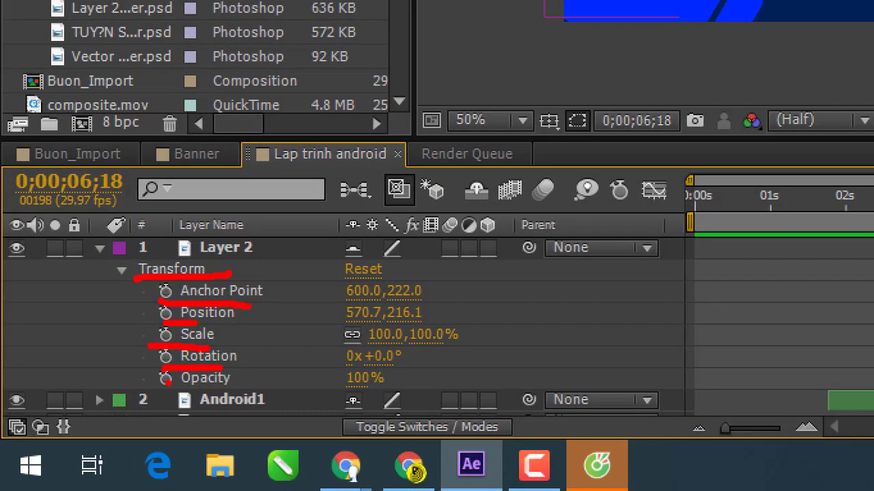
{"action": "left_click_drag", "start_coordinate": [151, 386], "coordinate": [226, 390]}
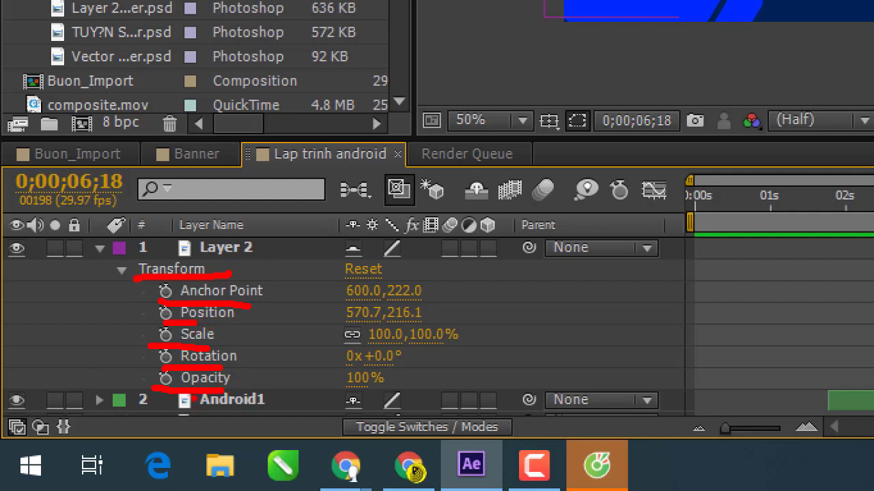
{"action": "mouse_move", "coordinate": [196, 403]}
{"action": "left_mouse_down"}
{"action": "mouse_move", "coordinate": [340, 383]}
{"action": "mouse_move", "coordinate": [459, 380]}
{"action": "mouse_move", "coordinate": [462, 279]}
{"action": "mouse_move", "coordinate": [176, 246]}
{"action": "mouse_move", "coordinate": [120, 384]}
{"action": "mouse_move", "coordinate": [176, 390]}
{"action": "left_mouse_up"}
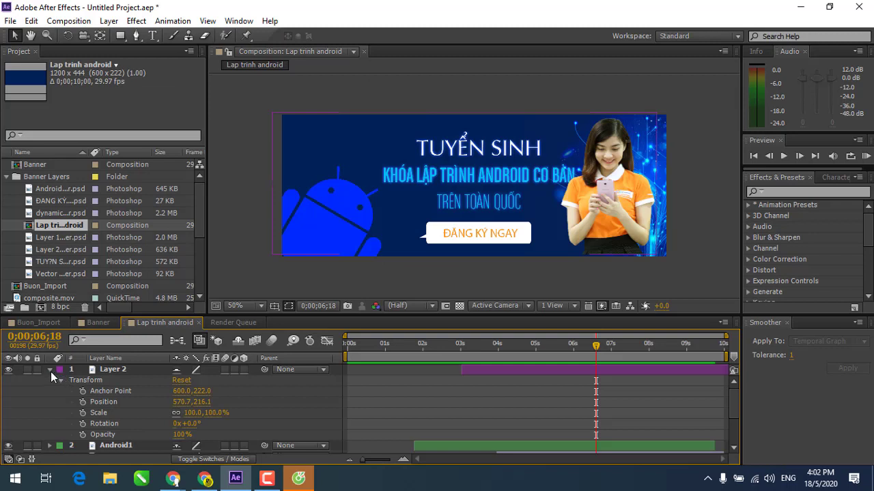
{"action": "left_click", "coordinate": [50, 370]}
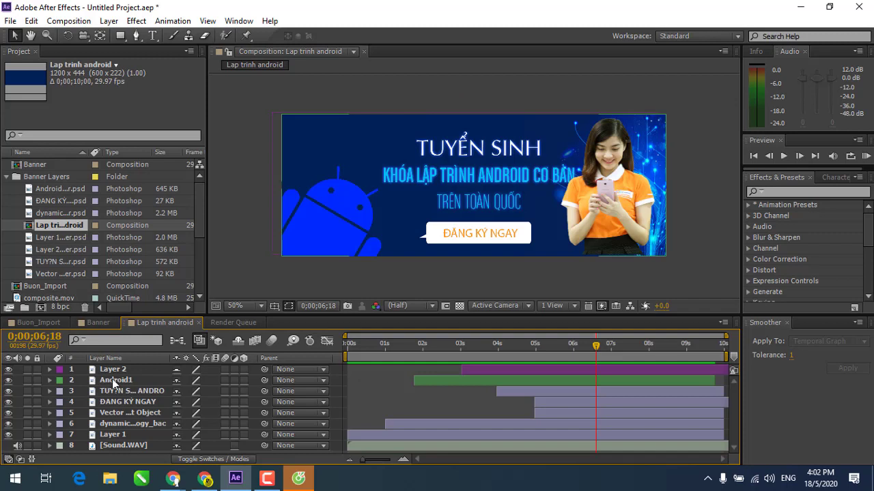
Give Layer 2 and Android1 pink labels.
{"action": "left_click", "coordinate": [113, 370]}
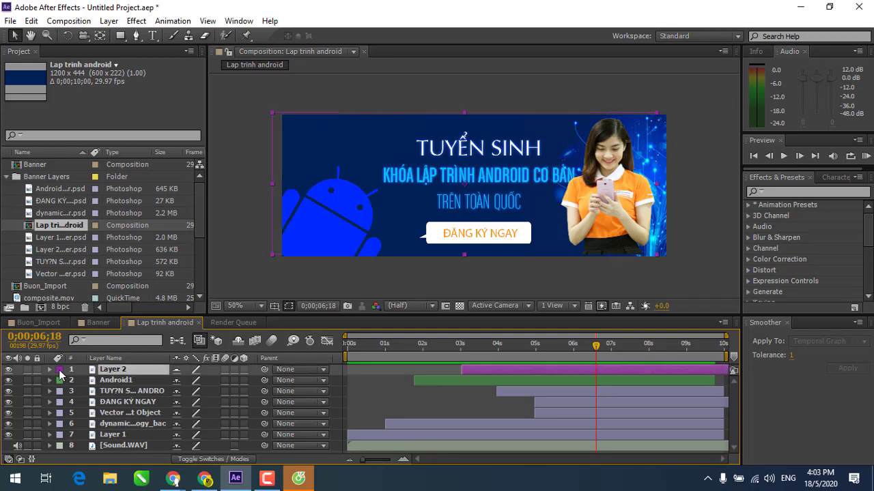
{"action": "left_click", "coordinate": [59, 370]}
{"action": "left_click", "coordinate": [81, 197]}
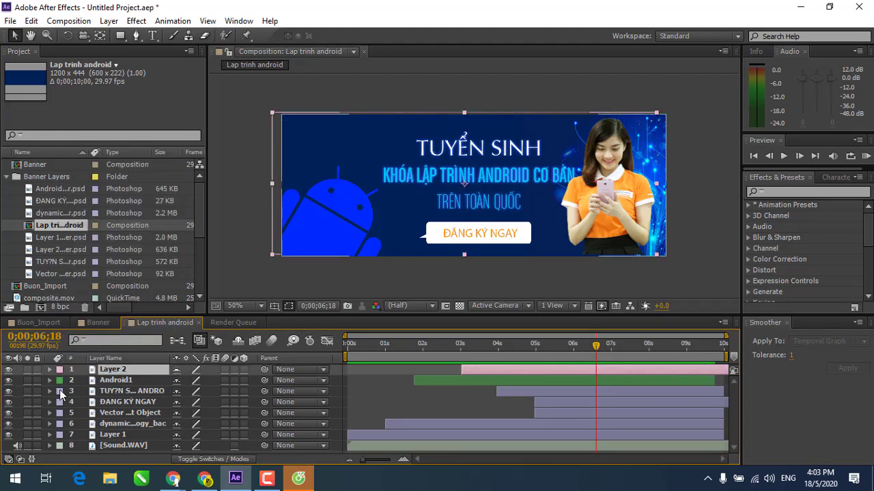
{"action": "left_click", "coordinate": [60, 380]}
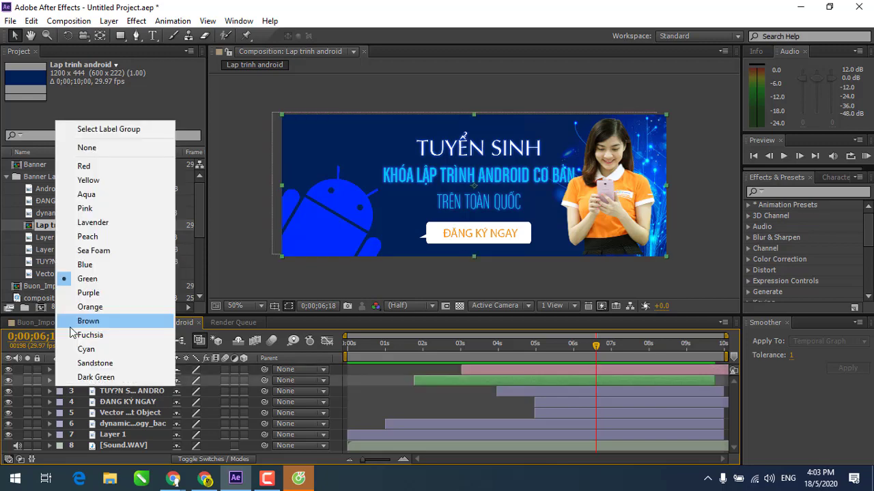
{"action": "left_click", "coordinate": [84, 208]}
Make layer 3's label red, layer 4's green, layer 5's brown, and circle them.
{"action": "left_click", "coordinate": [60, 391]}
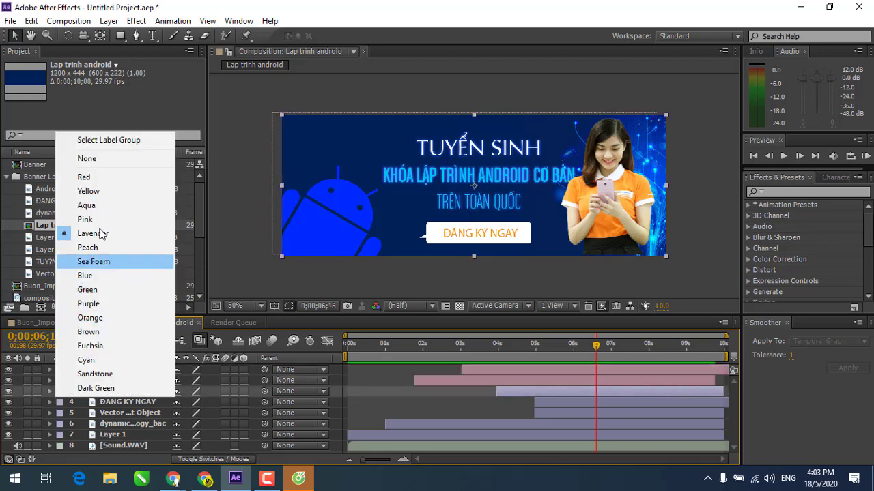
{"action": "left_click", "coordinate": [83, 177]}
{"action": "left_click", "coordinate": [60, 402]}
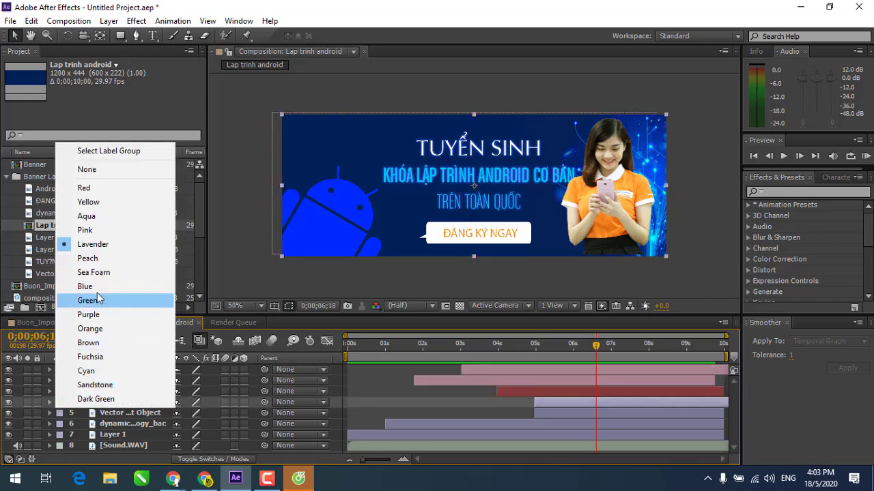
{"action": "left_click", "coordinate": [98, 300]}
{"action": "left_click", "coordinate": [60, 414]}
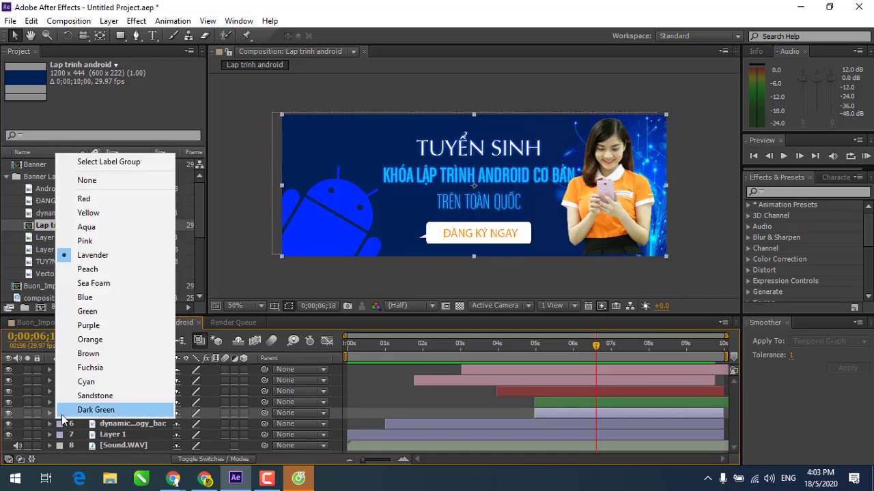
{"action": "left_click", "coordinate": [87, 353]}
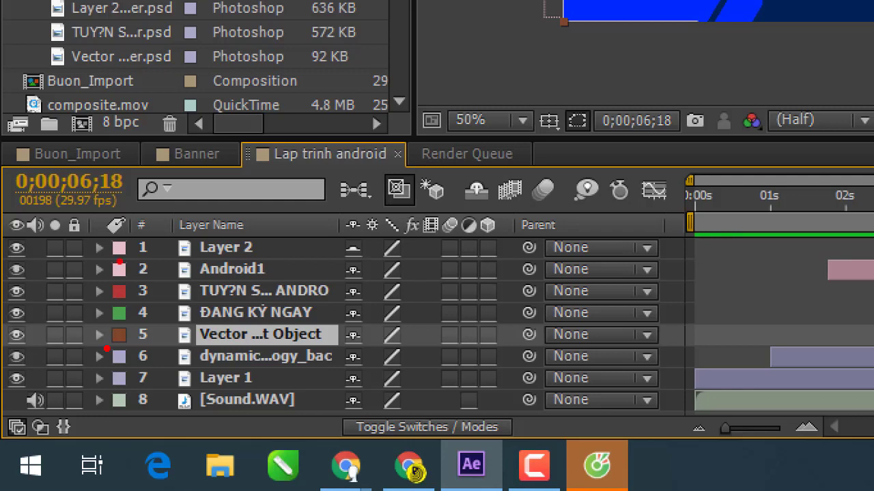
{"action": "left_click_drag", "start_coordinate": [118, 243], "coordinate": [134, 367]}
{"action": "left_click_drag", "start_coordinate": [169, 247], "coordinate": [138, 421]}
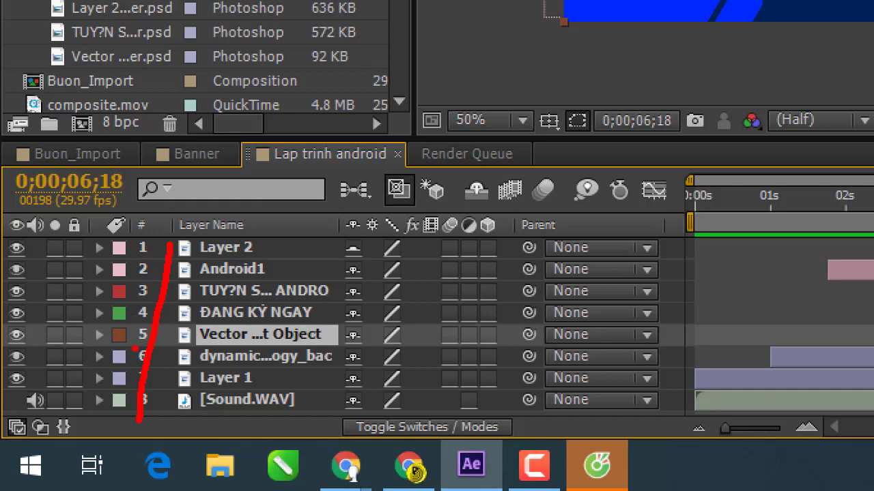
{"action": "mouse_move", "coordinate": [177, 233]}
{"action": "left_mouse_down"}
{"action": "mouse_move", "coordinate": [251, 203]}
{"action": "mouse_move", "coordinate": [162, 213]}
{"action": "left_mouse_up"}
{"action": "left_click_drag", "start_coordinate": [212, 260], "coordinate": [261, 259]}
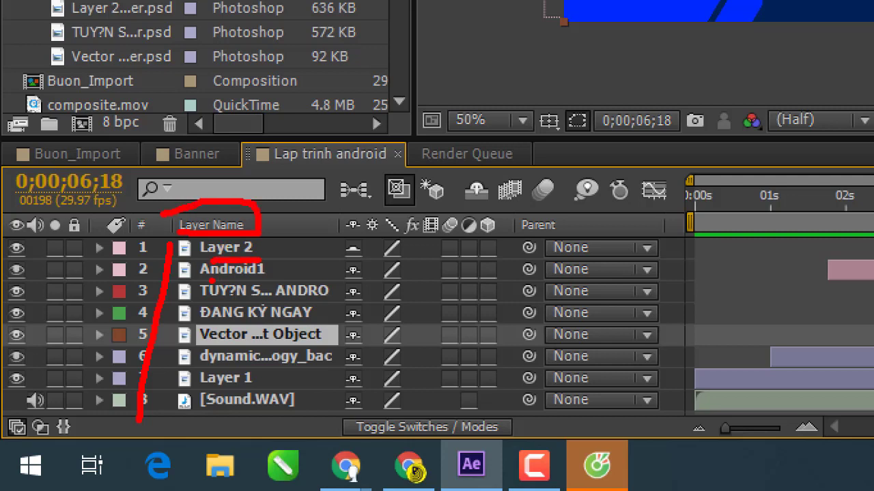
{"action": "left_click_drag", "start_coordinate": [212, 299], "coordinate": [265, 298]}
{"action": "left_click_drag", "start_coordinate": [217, 321], "coordinate": [266, 320]}
{"action": "mouse_move", "coordinate": [213, 343]}
{"action": "left_mouse_down"}
{"action": "mouse_move", "coordinate": [249, 346]}
{"action": "mouse_move", "coordinate": [247, 365]}
{"action": "left_mouse_up"}
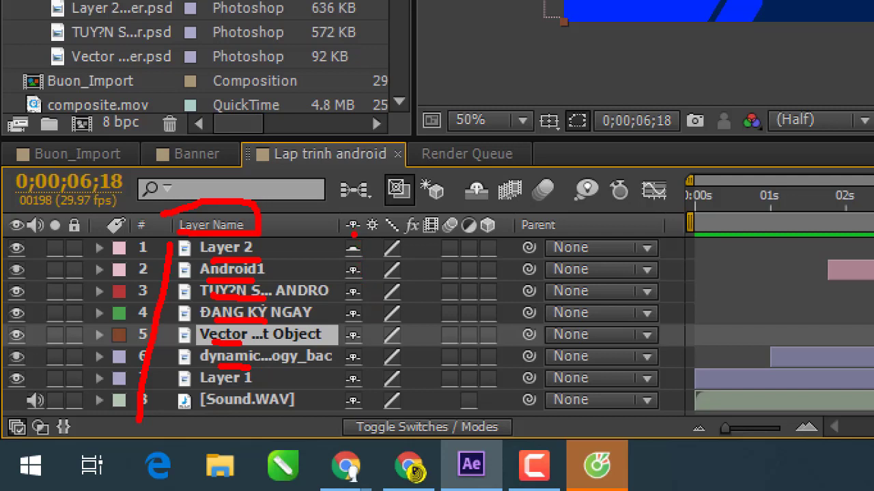
{"action": "left_click_drag", "start_coordinate": [352, 250], "coordinate": [346, 391]}
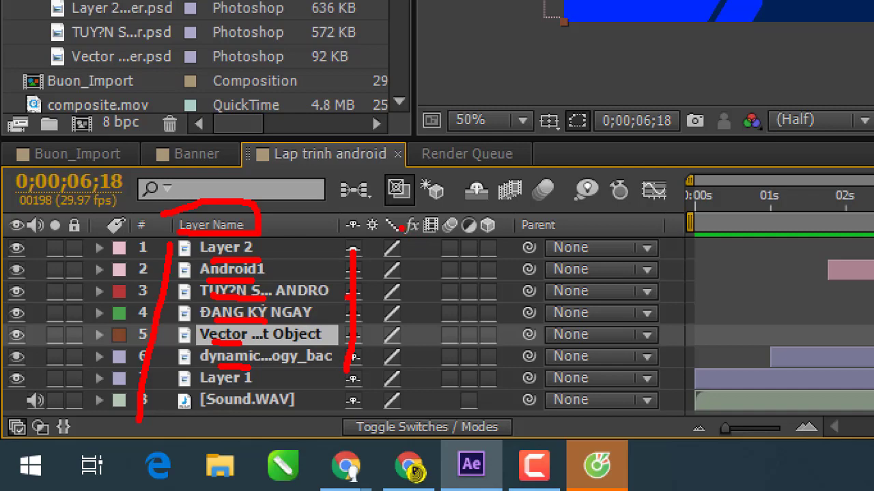
{"action": "left_click_drag", "start_coordinate": [372, 239], "coordinate": [375, 430]}
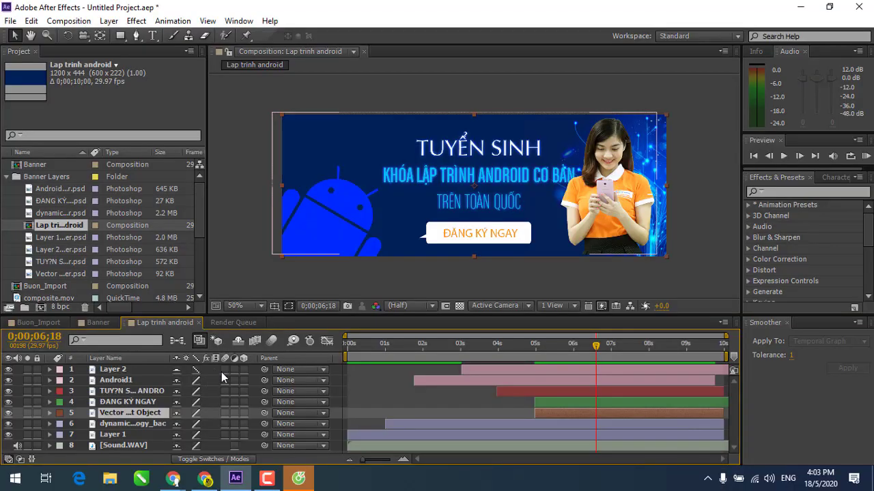
Switch Android1 and layer 3 to draft quality and mark the remaining layers' switches.
{"action": "left_click", "coordinate": [196, 381]}
{"action": "left_click", "coordinate": [197, 391]}
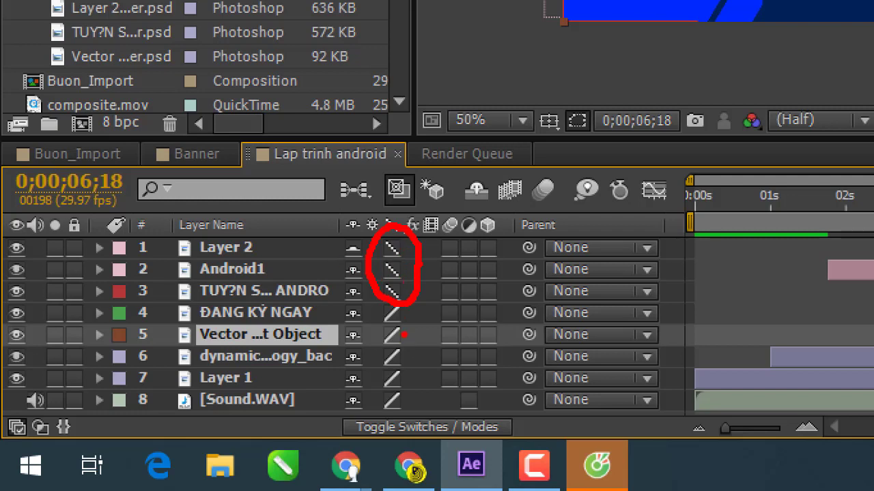
{"action": "mouse_move", "coordinate": [407, 337]}
{"action": "left_mouse_down"}
{"action": "mouse_move", "coordinate": [417, 372]}
{"action": "mouse_move", "coordinate": [394, 396]}
{"action": "left_mouse_up"}
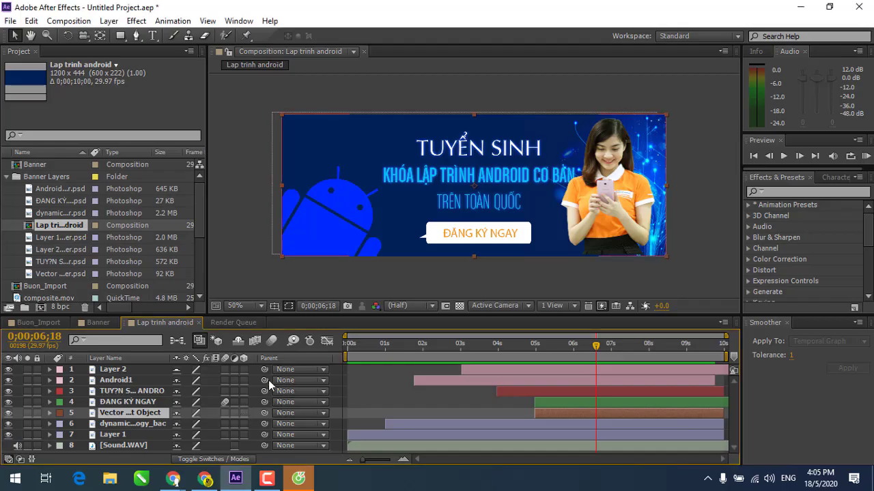
Toggle 3D on and off for layer 5, then make Layer 2 a 3D layer.
{"action": "left_click", "coordinate": [244, 413]}
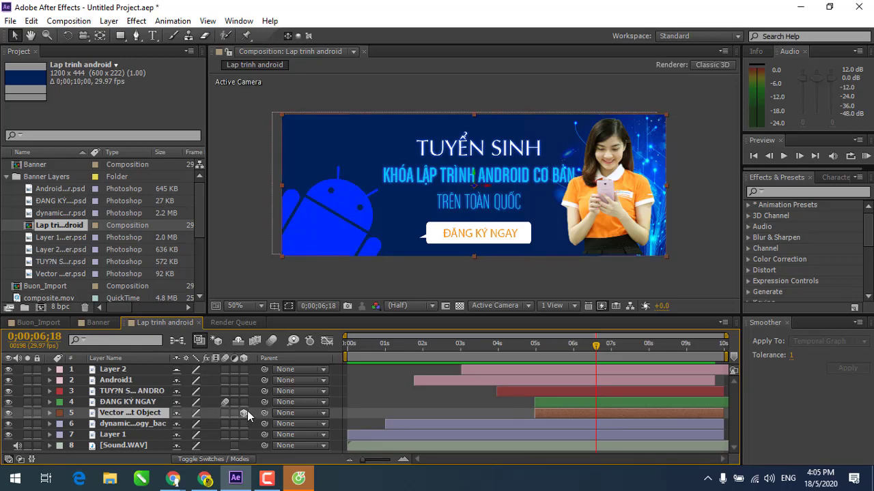
{"action": "left_click", "coordinate": [245, 412]}
{"action": "left_click", "coordinate": [243, 369]}
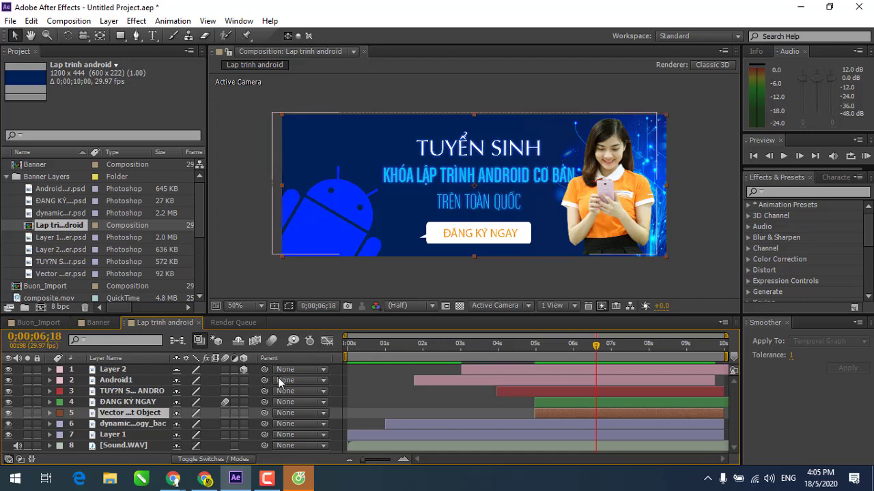
Expand Layer 2, set its Y orientation to 316°, then fold its properties away.
{"action": "left_click", "coordinate": [48, 370]}
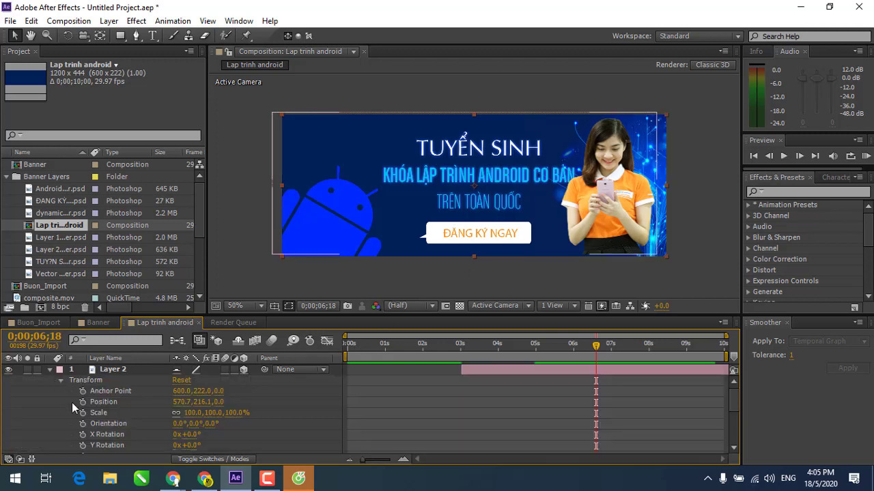
{"action": "scroll", "coordinate": [96, 423], "scroll_direction": "down", "scroll_amount": 3}
{"action": "scroll", "coordinate": [101, 413], "scroll_direction": "up", "scroll_amount": 1}
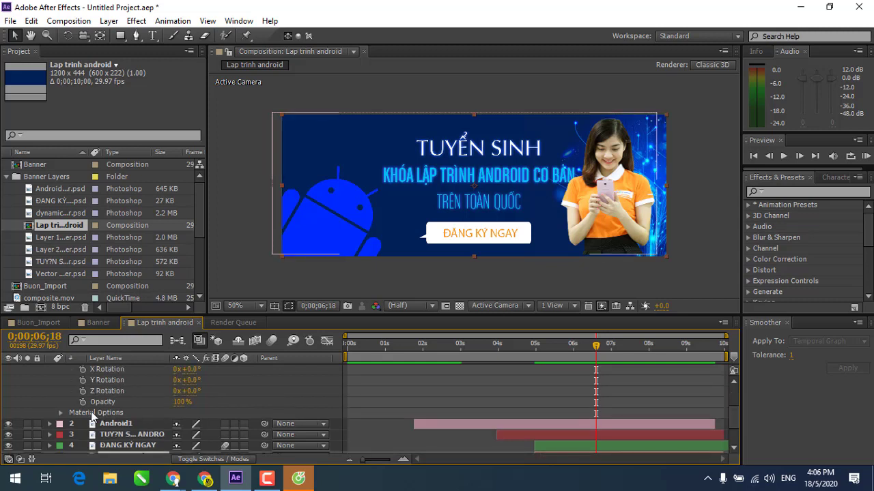
{"action": "scroll", "coordinate": [184, 386], "scroll_direction": "up", "scroll_amount": 1}
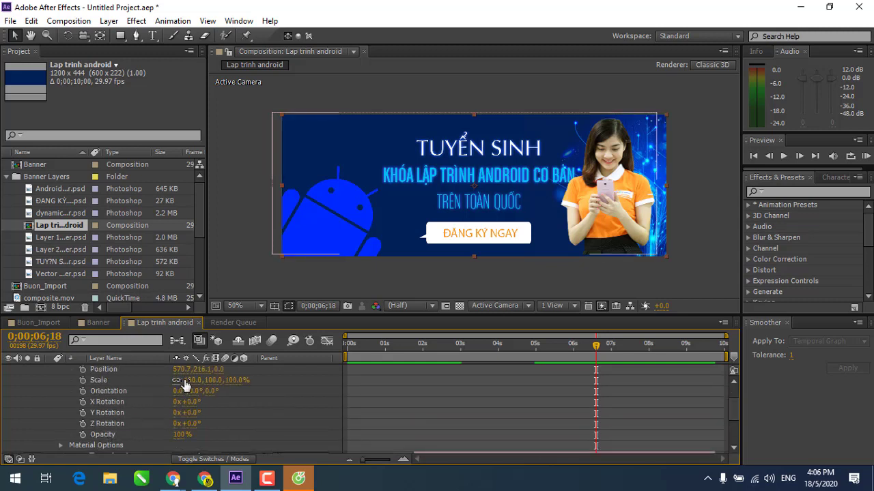
{"action": "mouse_move", "coordinate": [188, 391]}
{"action": "left_mouse_down"}
{"action": "mouse_move", "coordinate": [166, 391]}
{"action": "mouse_move", "coordinate": [263, 393]}
{"action": "mouse_move", "coordinate": [196, 394]}
{"action": "mouse_move", "coordinate": [224, 394]}
{"action": "left_mouse_up"}
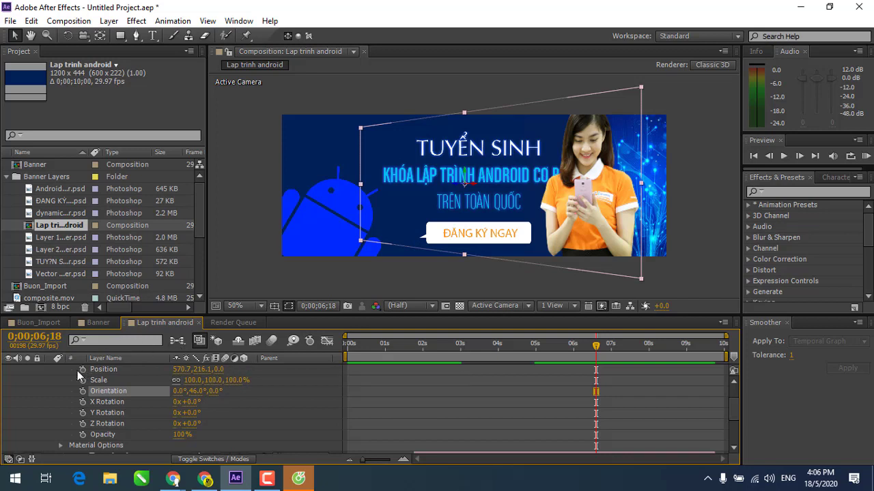
{"action": "scroll", "coordinate": [71, 382], "scroll_direction": "up", "scroll_amount": 3}
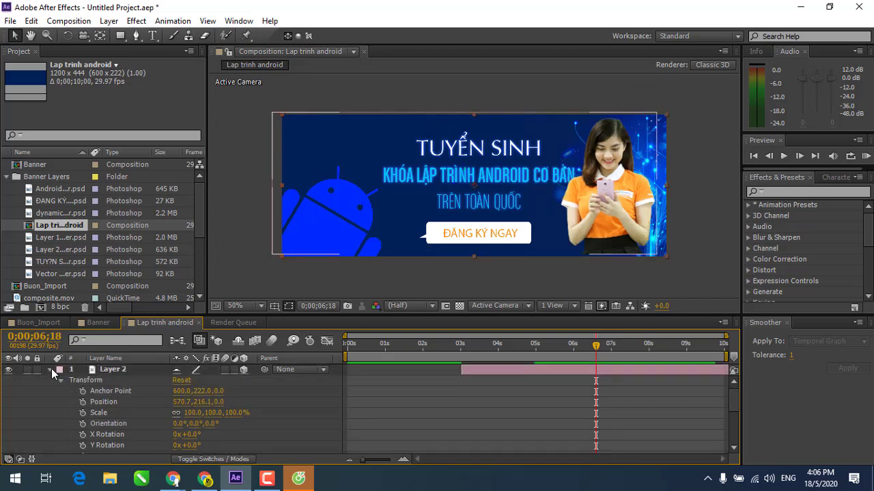
{"action": "left_click", "coordinate": [50, 369]}
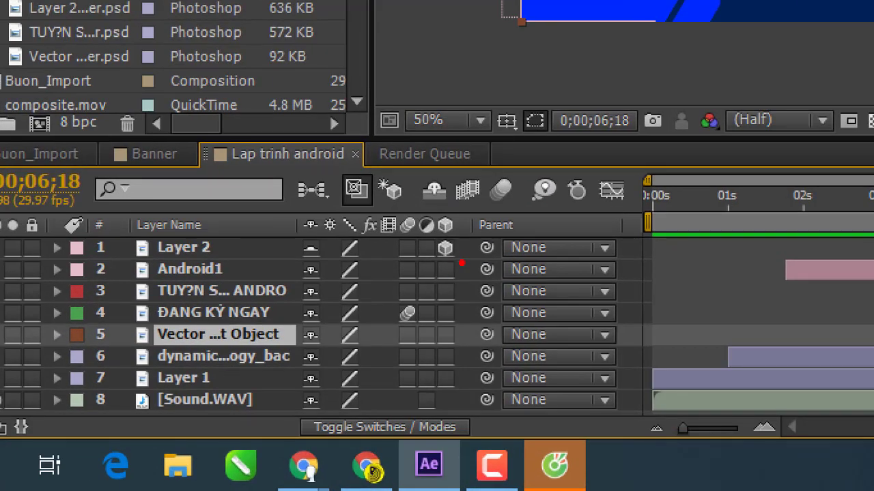
{"action": "left_click_drag", "start_coordinate": [461, 263], "coordinate": [461, 254]}
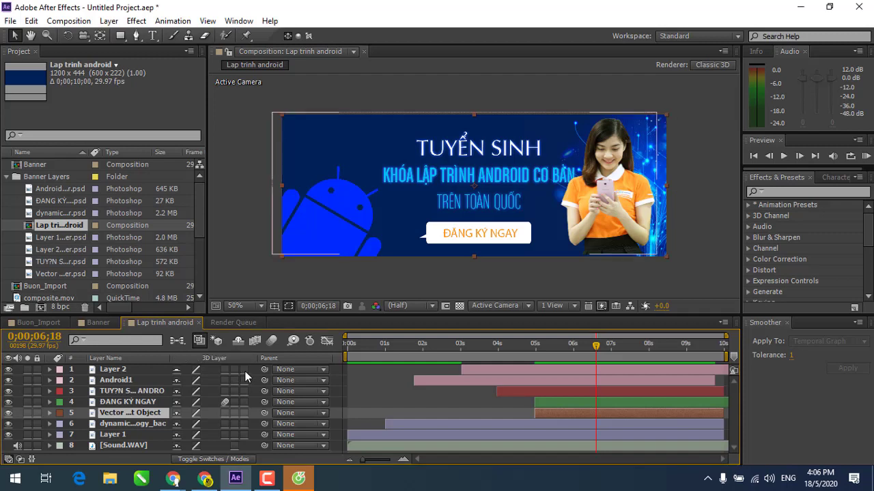
{"action": "left_click_drag", "start_coordinate": [265, 369], "coordinate": [241, 387]}
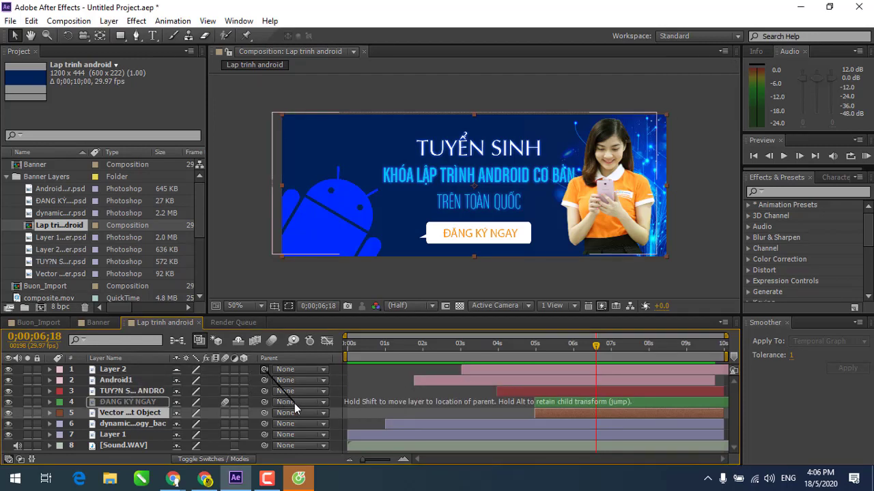
{"action": "left_click_drag", "start_coordinate": [294, 403], "coordinate": [294, 406]}
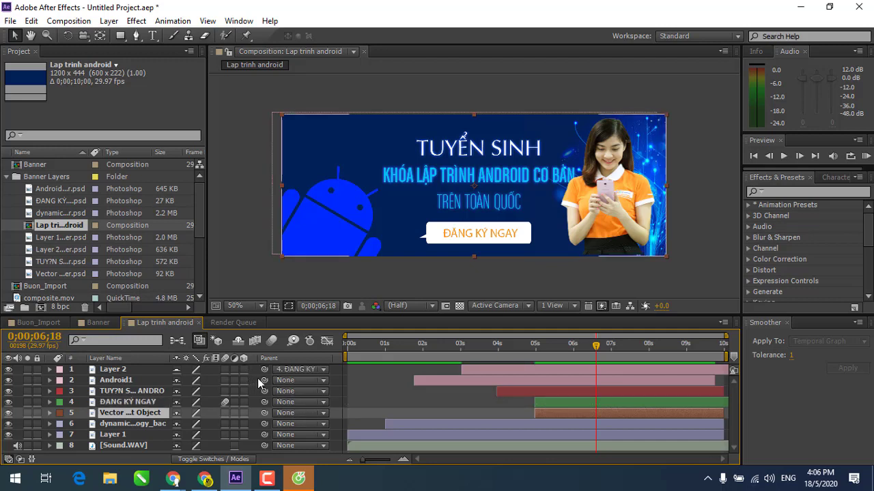
{"action": "mouse_move", "coordinate": [263, 370]}
{"action": "left_mouse_down"}
{"action": "mouse_move", "coordinate": [288, 407]}
{"action": "mouse_move", "coordinate": [305, 402]}
{"action": "left_mouse_up"}
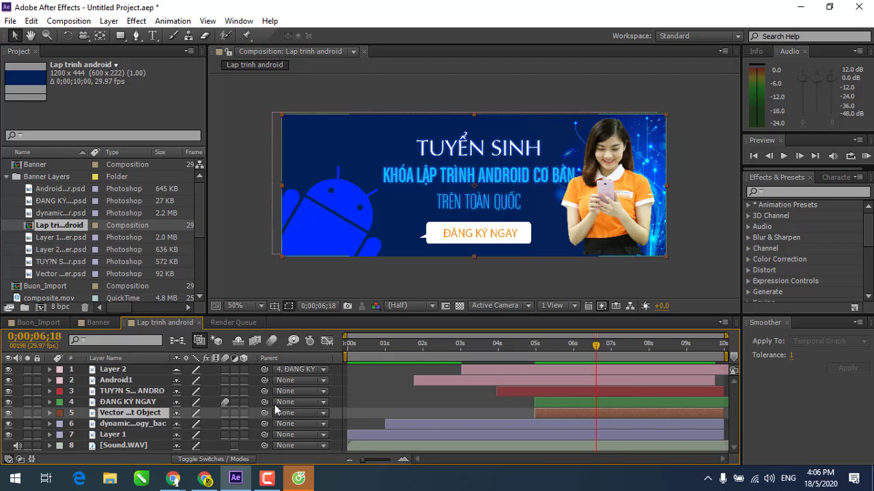
{"action": "key", "text": "ctrl+z"}
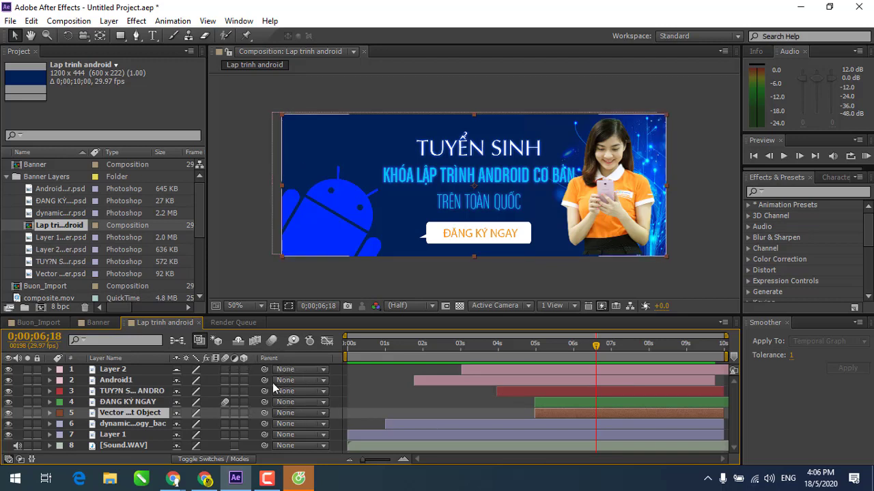
{"action": "left_click", "coordinate": [301, 370]}
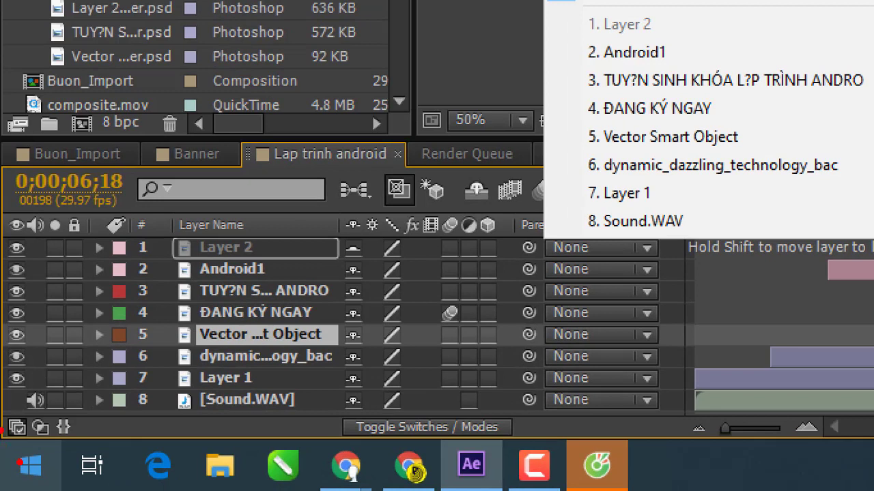
{"action": "mouse_move", "coordinate": [1, 428]}
{"action": "left_mouse_down"}
{"action": "mouse_move", "coordinate": [102, 406]}
{"action": "mouse_move", "coordinate": [3, 443]}
{"action": "mouse_move", "coordinate": [8, 400]}
{"action": "left_mouse_up"}
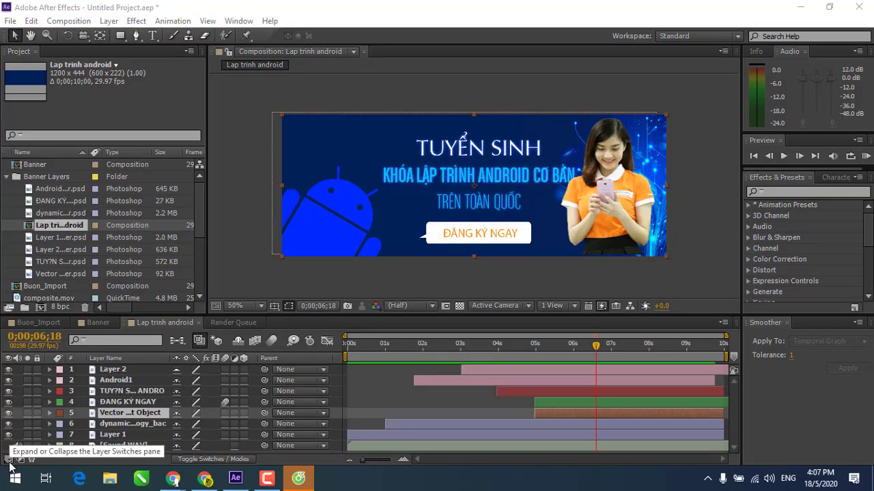
Toggle the layer switch columns, then reveal the Mode/track matte and In/Out/Duration/Stretch columns.
{"action": "left_click", "coordinate": [8, 460]}
{"action": "left_click", "coordinate": [9, 460]}
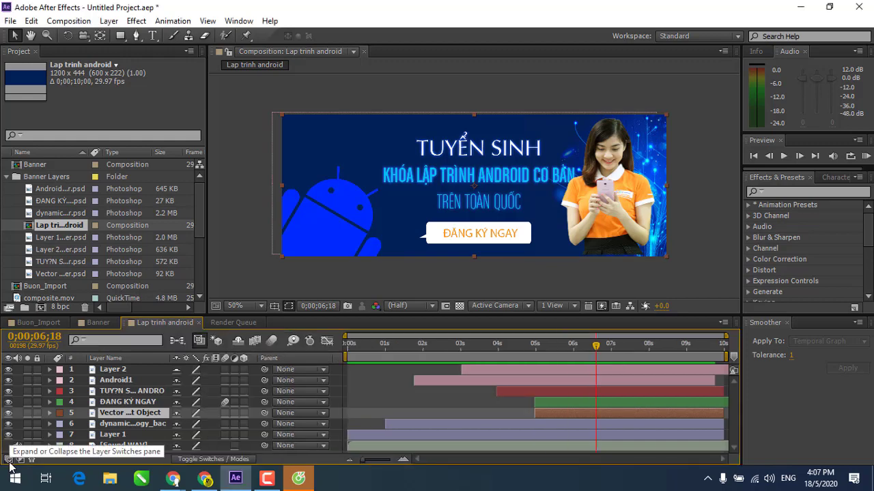
{"action": "left_click", "coordinate": [9, 460]}
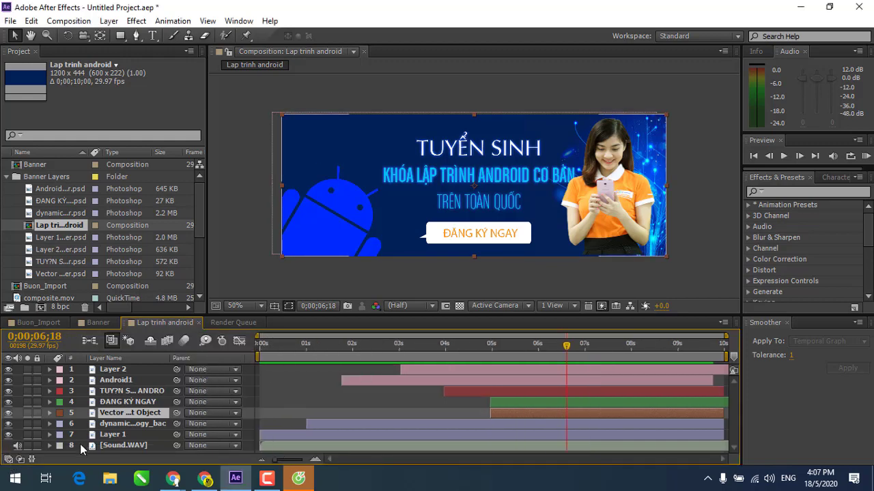
{"action": "left_click", "coordinate": [9, 460]}
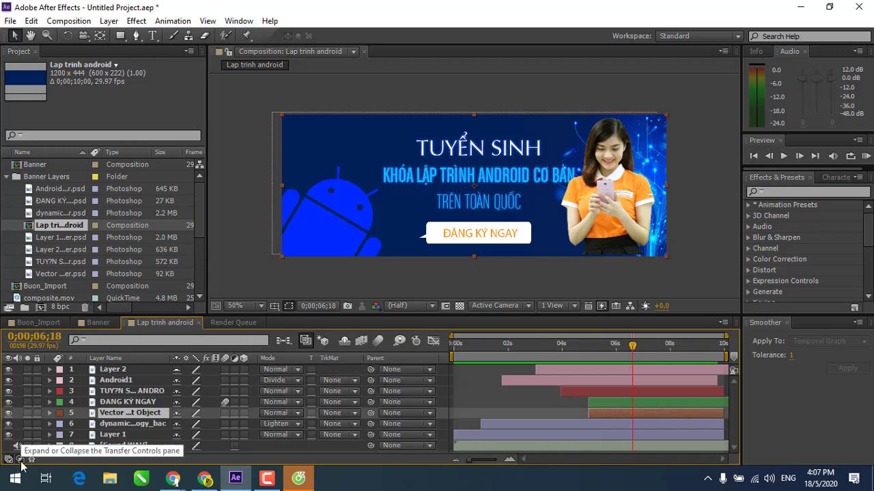
{"action": "left_click", "coordinate": [31, 460]}
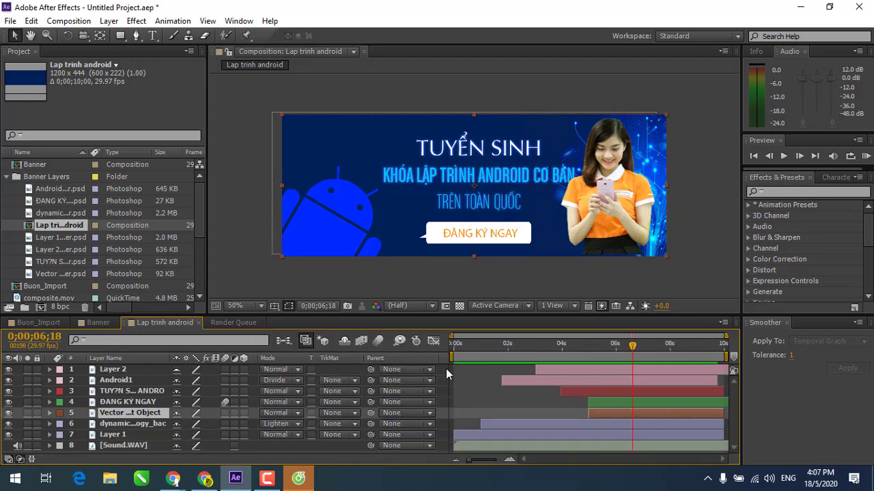
{"action": "left_click", "coordinate": [32, 460]}
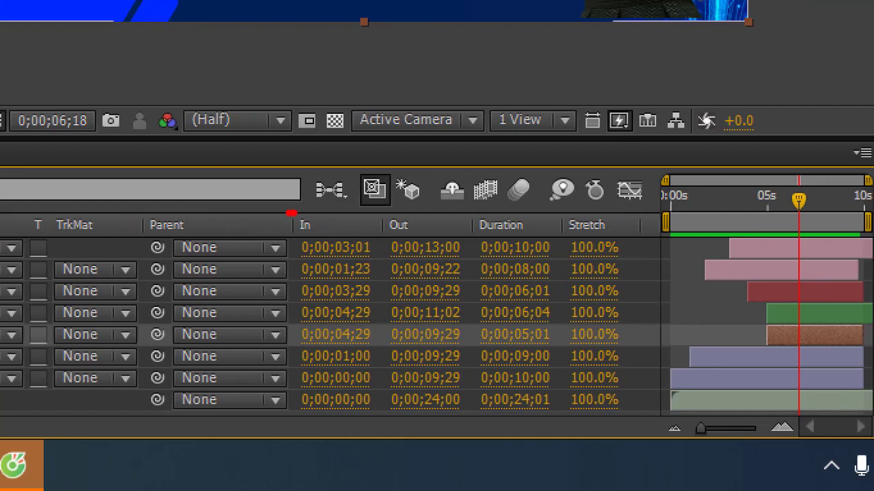
{"action": "left_click_drag", "start_coordinate": [289, 211], "coordinate": [285, 202]}
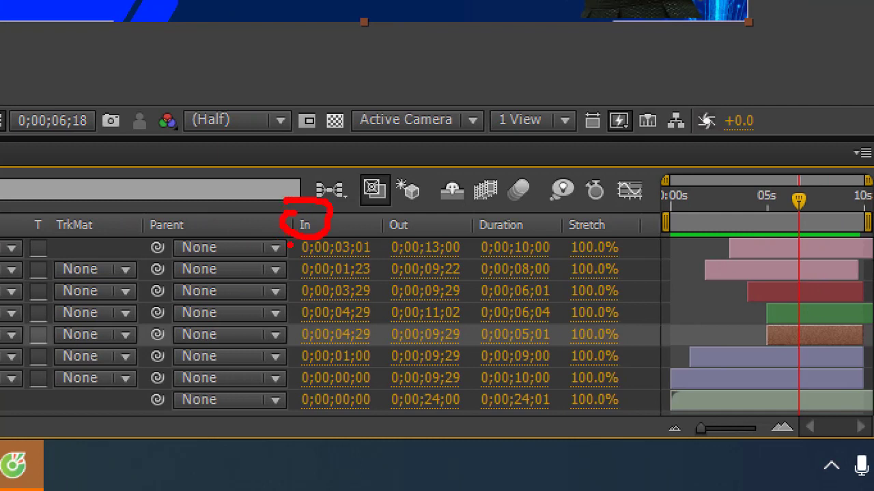
{"action": "left_click_drag", "start_coordinate": [302, 209], "coordinate": [343, 134]}
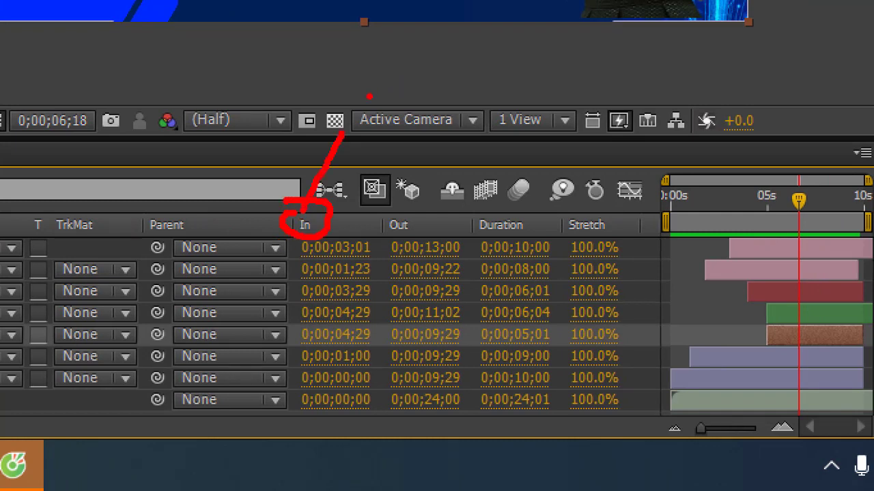
{"action": "mouse_move", "coordinate": [368, 70]}
{"action": "left_mouse_down"}
{"action": "mouse_move", "coordinate": [354, 95]}
{"action": "mouse_move", "coordinate": [413, 93]}
{"action": "left_mouse_up"}
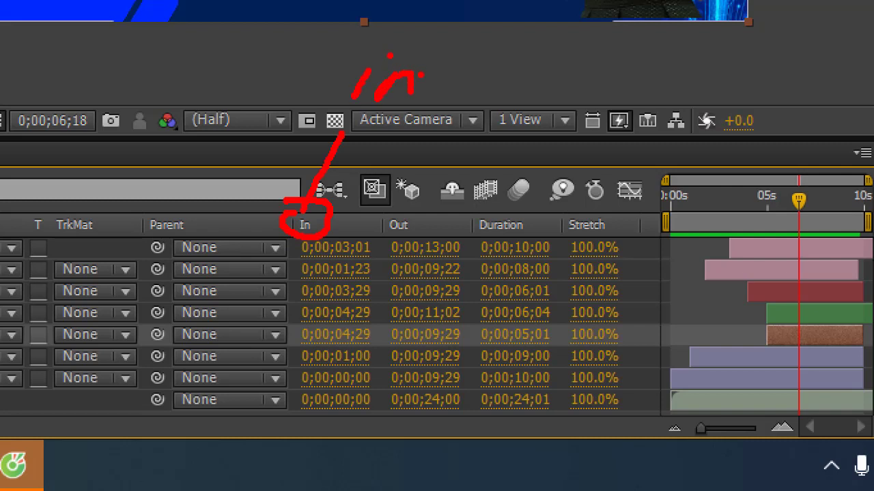
{"action": "left_click_drag", "start_coordinate": [297, 258], "coordinate": [321, 259]}
{"action": "mouse_move", "coordinate": [407, 209]}
{"action": "left_mouse_down"}
{"action": "mouse_move", "coordinate": [421, 210]}
{"action": "mouse_move", "coordinate": [517, 84]}
{"action": "mouse_move", "coordinate": [606, 88]}
{"action": "left_mouse_up"}
{"action": "left_click_drag", "start_coordinate": [635, 35], "coordinate": [644, 83]}
{"action": "left_click_drag", "start_coordinate": [623, 54], "coordinate": [707, 42]}
{"action": "left_click", "coordinate": [466, 155]}
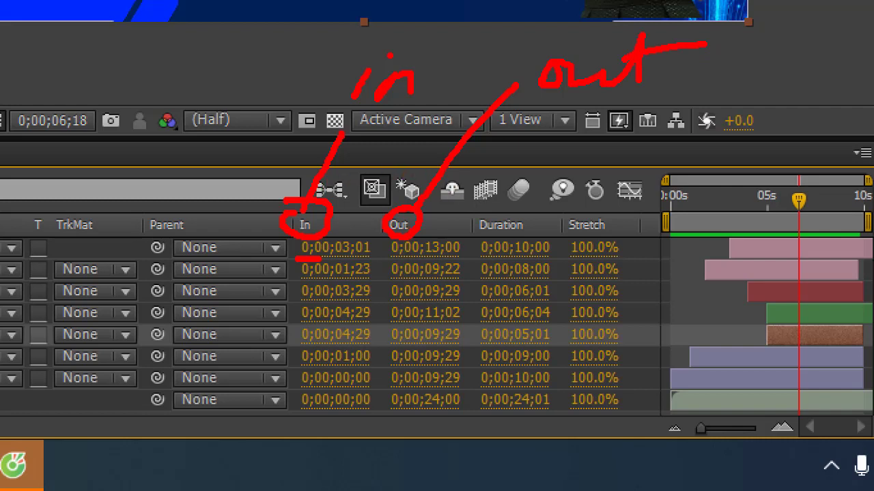
{"action": "mouse_move", "coordinate": [321, 111]}
{"action": "left_mouse_down"}
{"action": "mouse_move", "coordinate": [305, 25]}
{"action": "mouse_move", "coordinate": [311, 99]}
{"action": "left_mouse_up"}
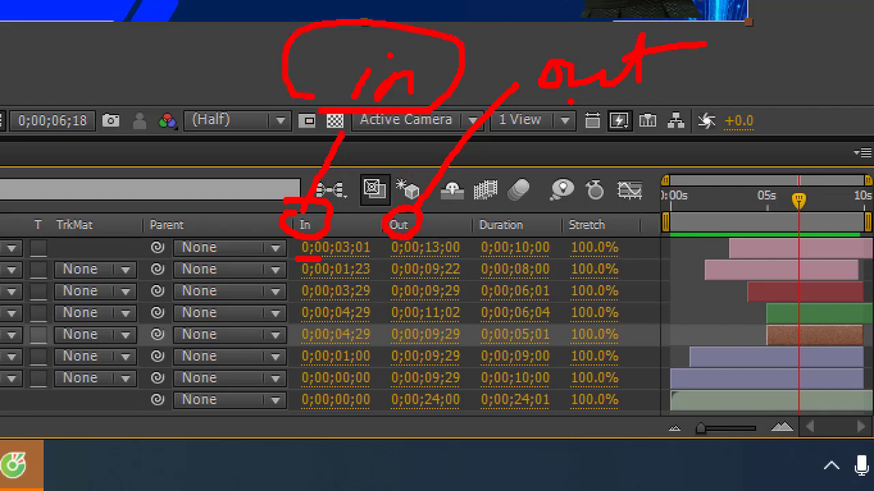
{"action": "left_click_drag", "start_coordinate": [472, 238], "coordinate": [489, 210]}
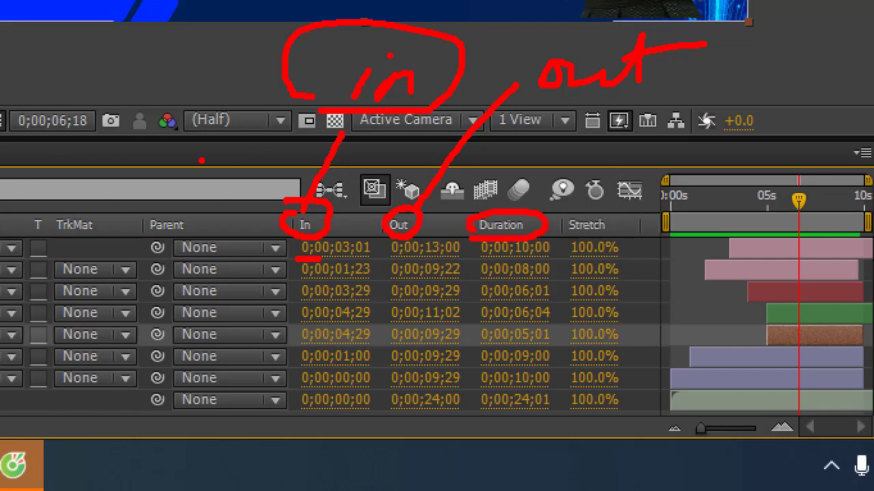
{"action": "left_click_drag", "start_coordinate": [599, 206], "coordinate": [616, 217]}
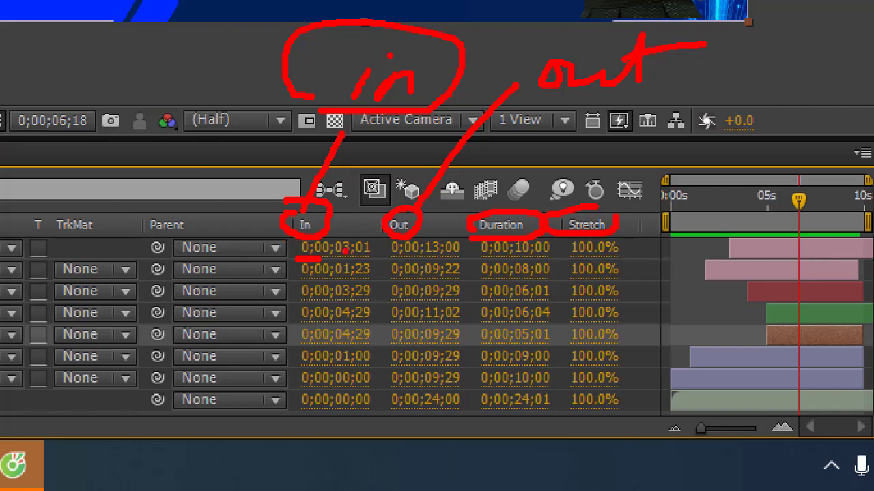
{"action": "mouse_move", "coordinate": [315, 256]}
{"action": "left_mouse_down"}
{"action": "mouse_move", "coordinate": [283, 257]}
{"action": "mouse_move", "coordinate": [590, 258]}
{"action": "left_mouse_up"}
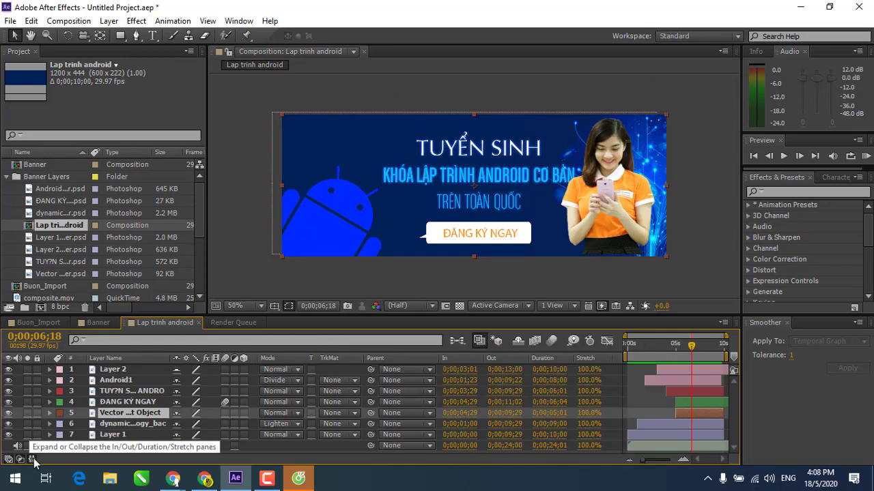
Collapse the In/Out/Duration/Stretch pane, annotate the zoom slider, and zoom in on later seconds.
{"action": "left_click", "coordinate": [32, 461]}
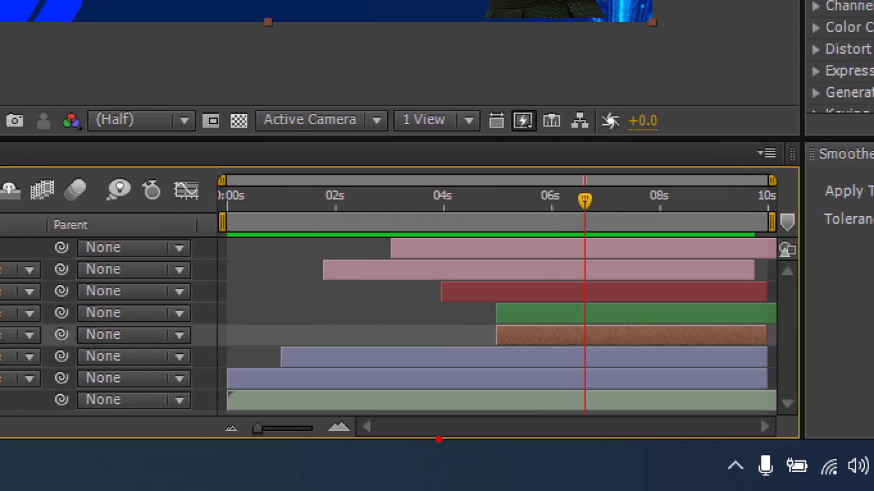
{"action": "left_click_drag", "start_coordinate": [263, 419], "coordinate": [236, 453]}
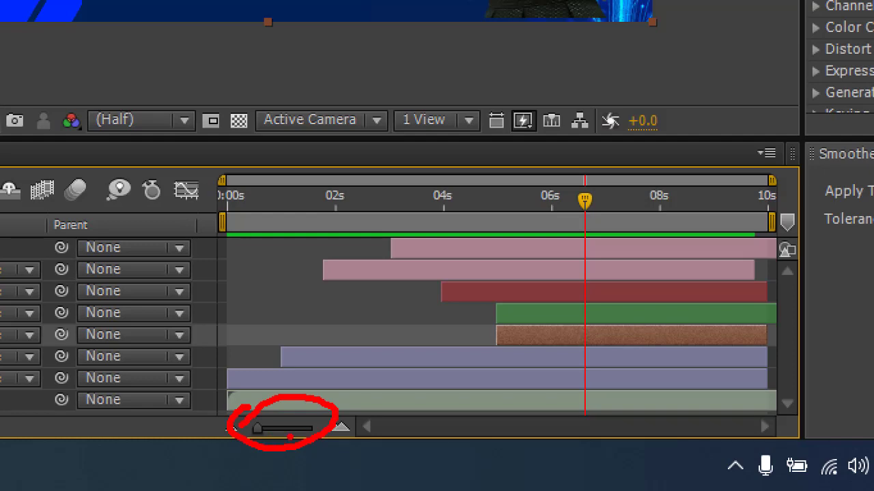
{"action": "left_click_drag", "start_coordinate": [263, 424], "coordinate": [305, 430]}
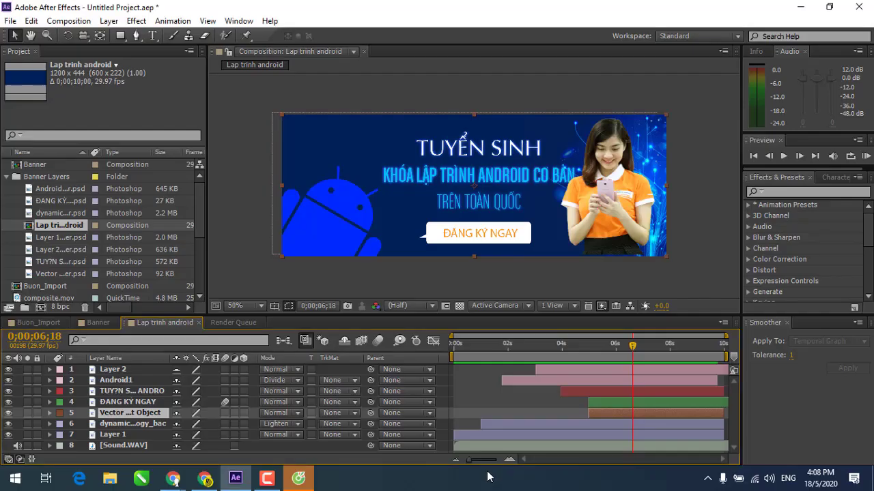
{"action": "left_click", "coordinate": [482, 463]}
{"action": "left_click_drag", "start_coordinate": [483, 463], "coordinate": [466, 465]}
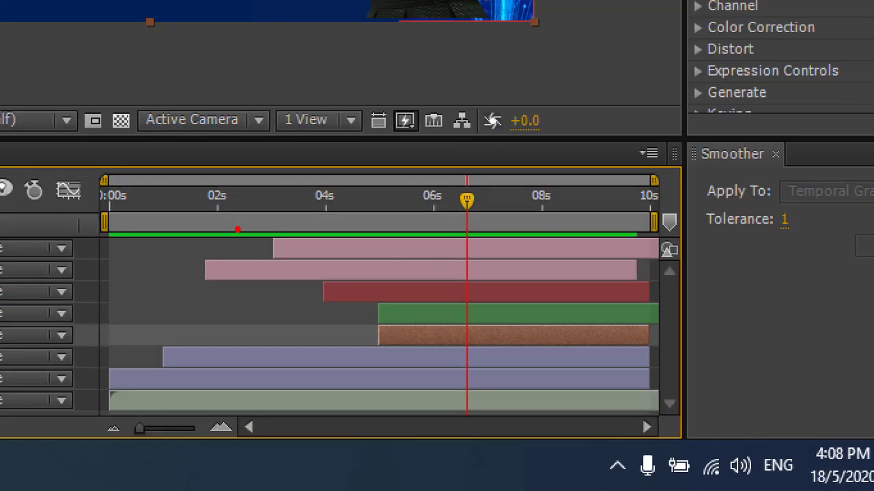
Write 02 and 04s above the time ruler and underline it from 02s to 10s.
{"action": "left_click_drag", "start_coordinate": [214, 165], "coordinate": [281, 175]}
{"action": "mouse_move", "coordinate": [341, 136]}
{"action": "left_mouse_down"}
{"action": "mouse_move", "coordinate": [378, 156]}
{"action": "mouse_move", "coordinate": [373, 168]}
{"action": "mouse_move", "coordinate": [388, 181]}
{"action": "left_mouse_up"}
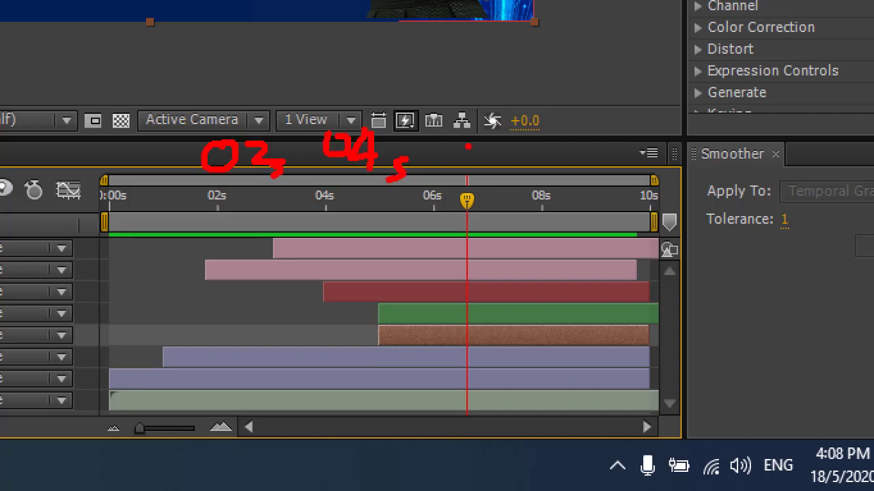
{"action": "left_click_drag", "start_coordinate": [203, 216], "coordinate": [647, 215]}
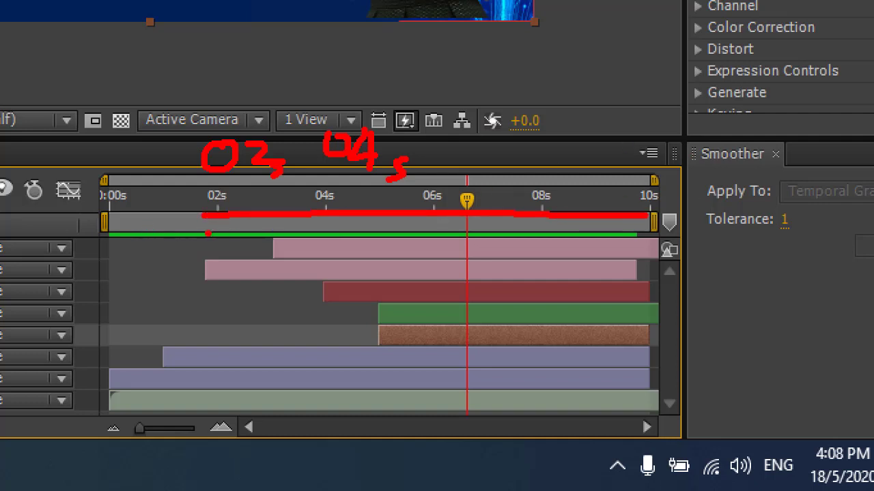
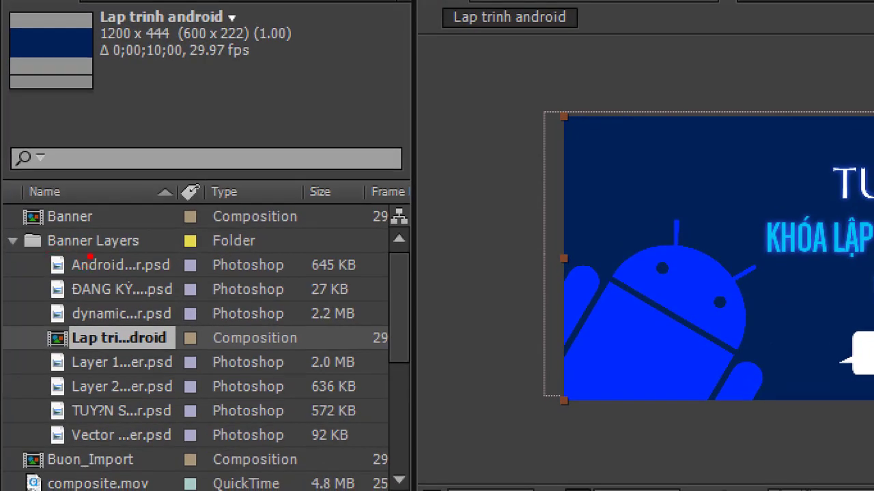
Start a new empty project, discarding the banner project without saving.
{"action": "left_click_drag", "start_coordinate": [79, 241], "coordinate": [41, 382]}
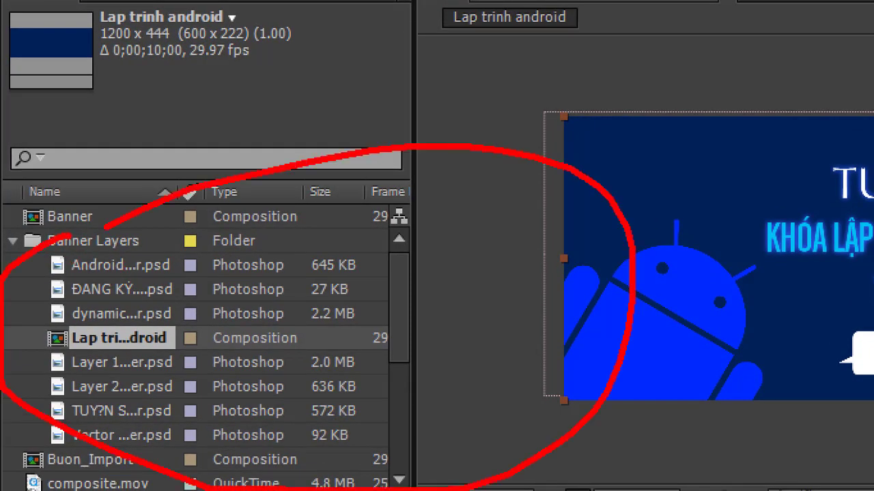
{"action": "left_click_drag", "start_coordinate": [61, 293], "coordinate": [96, 341]}
{"action": "mouse_move", "coordinate": [41, 382]}
{"action": "left_mouse_down"}
{"action": "mouse_move", "coordinate": [205, 410]}
{"action": "mouse_move", "coordinate": [286, 409]}
{"action": "left_mouse_up"}
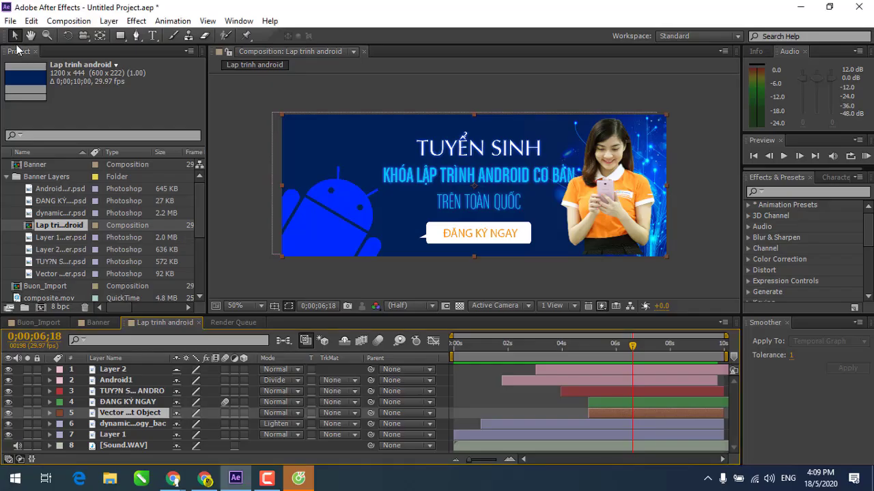
{"action": "left_click", "coordinate": [11, 21]}
{"action": "mouse_move", "coordinate": [30, 35]}
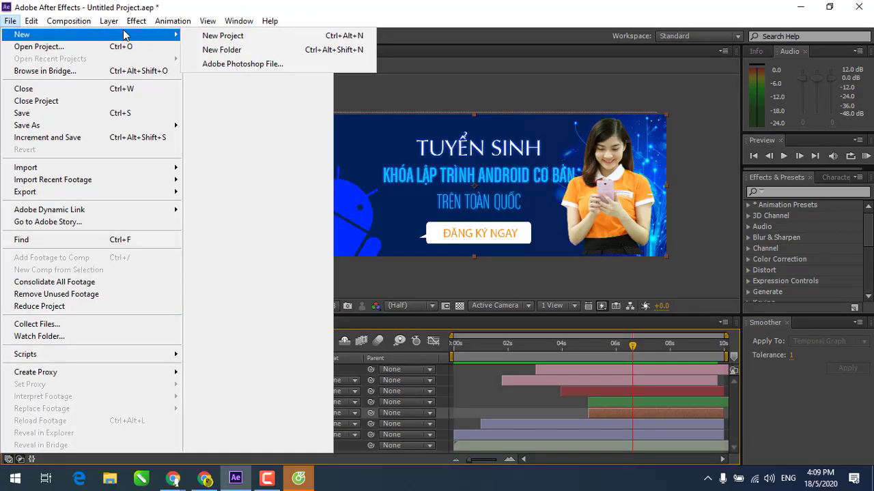
{"action": "left_click", "coordinate": [213, 36]}
{"action": "left_click", "coordinate": [463, 256]}
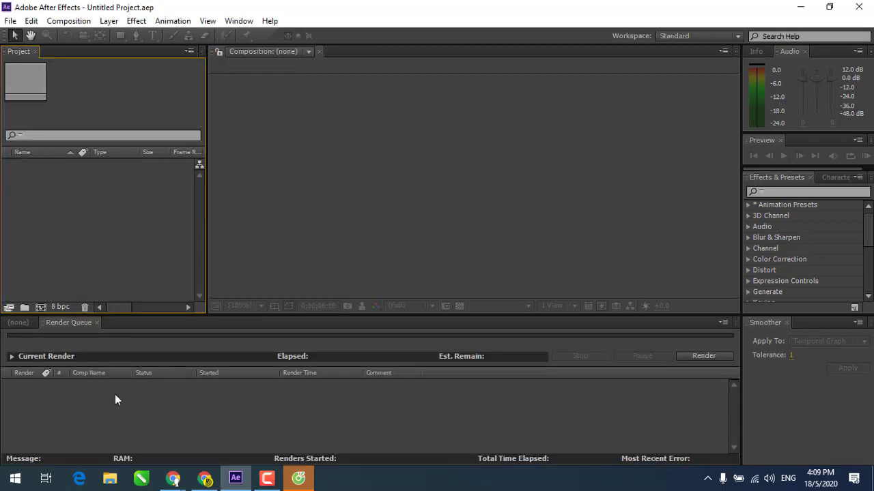
Close the empty render queue, then bring up the Import dialog and cancel it.
{"action": "left_click", "coordinate": [97, 322]}
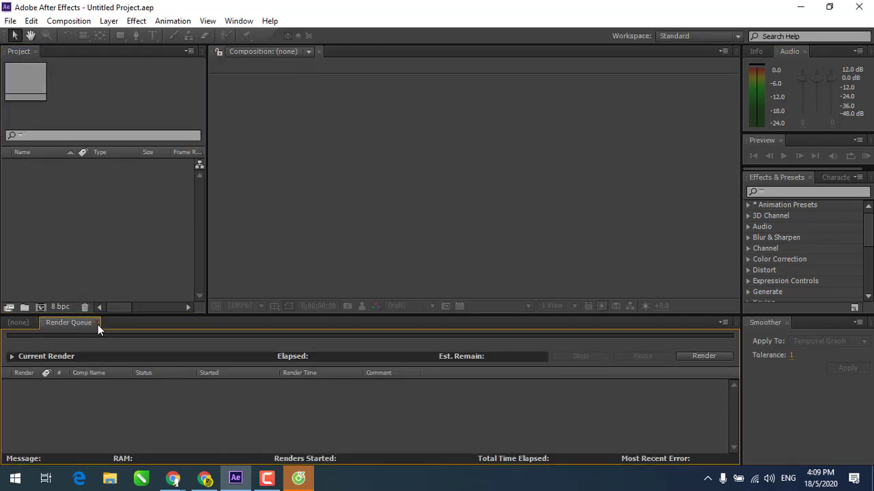
{"action": "left_click", "coordinate": [51, 225]}
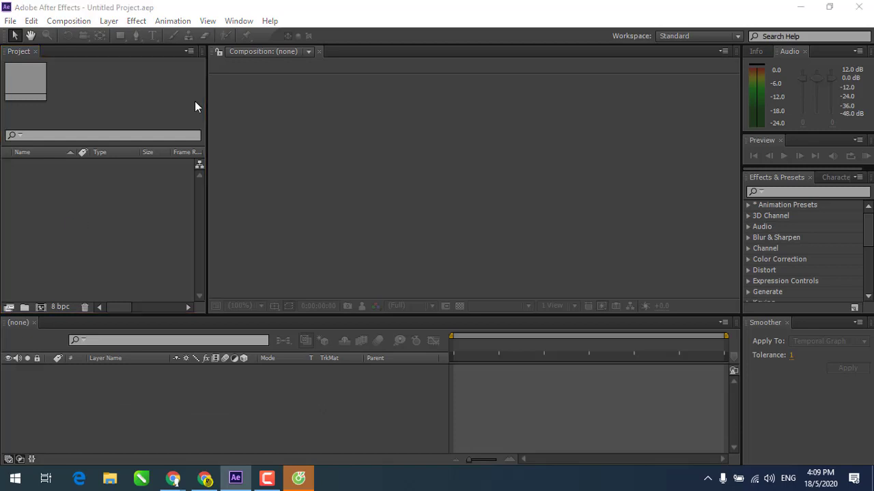
{"action": "double_click", "coordinate": [195, 101]}
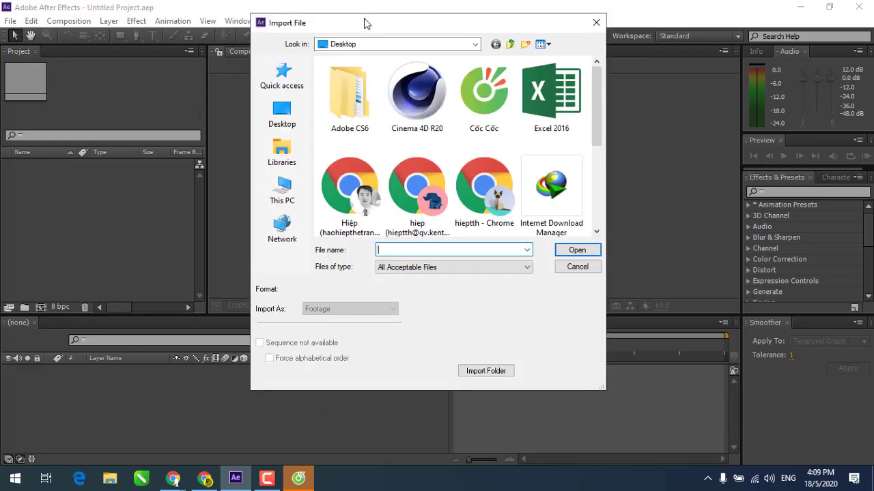
{"action": "left_click", "coordinate": [577, 267]}
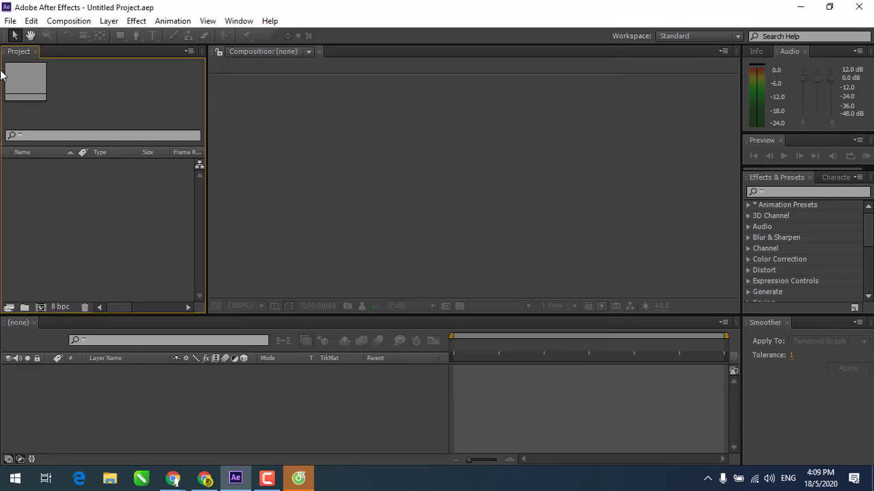
Reveal the File > Import choices and get the Import File dialog browsing the Desktop.
{"action": "left_click", "coordinate": [11, 21]}
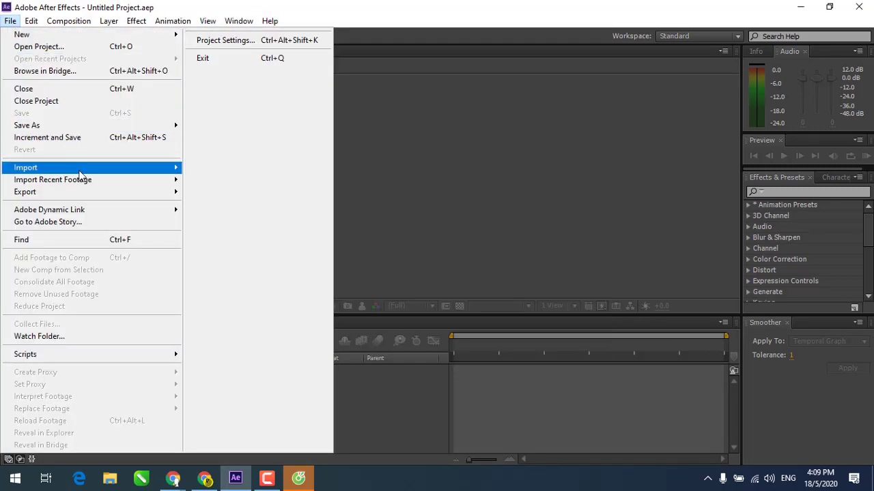
{"action": "mouse_move", "coordinate": [79, 168]}
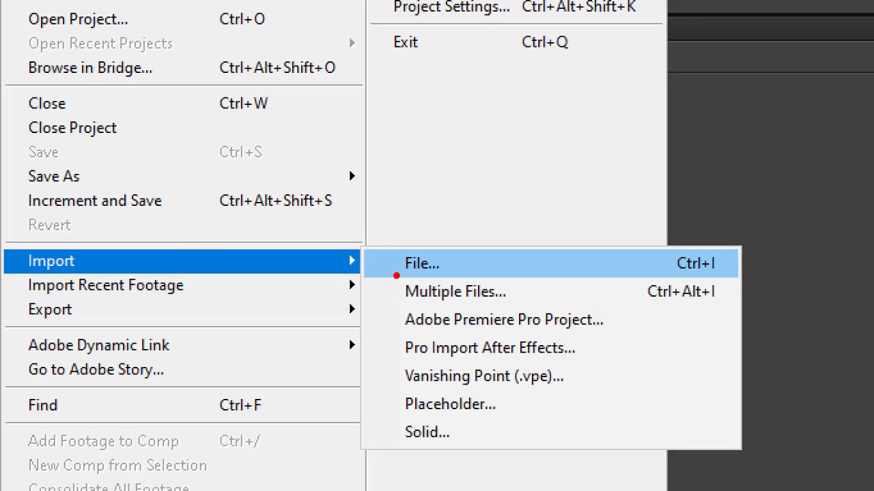
{"action": "left_click_drag", "start_coordinate": [401, 275], "coordinate": [452, 274]}
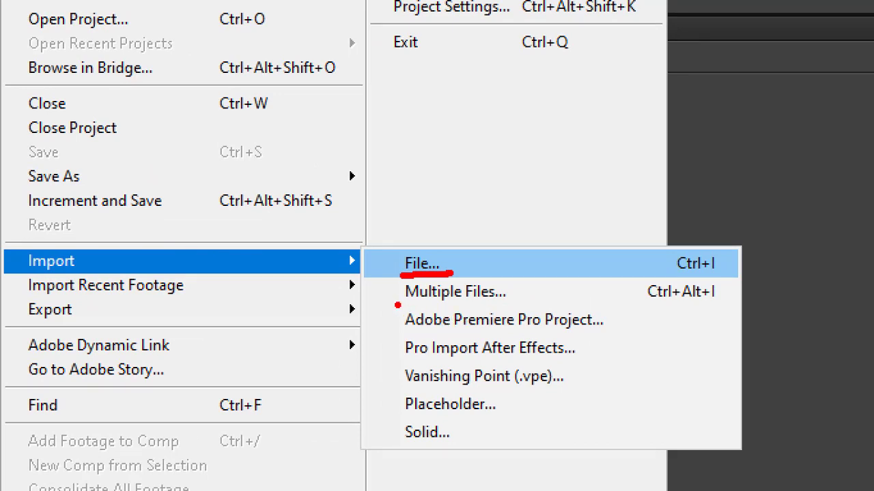
{"action": "mouse_move", "coordinate": [396, 305]}
{"action": "left_mouse_down"}
{"action": "mouse_move", "coordinate": [461, 309]}
{"action": "mouse_move", "coordinate": [393, 301]}
{"action": "left_mouse_up"}
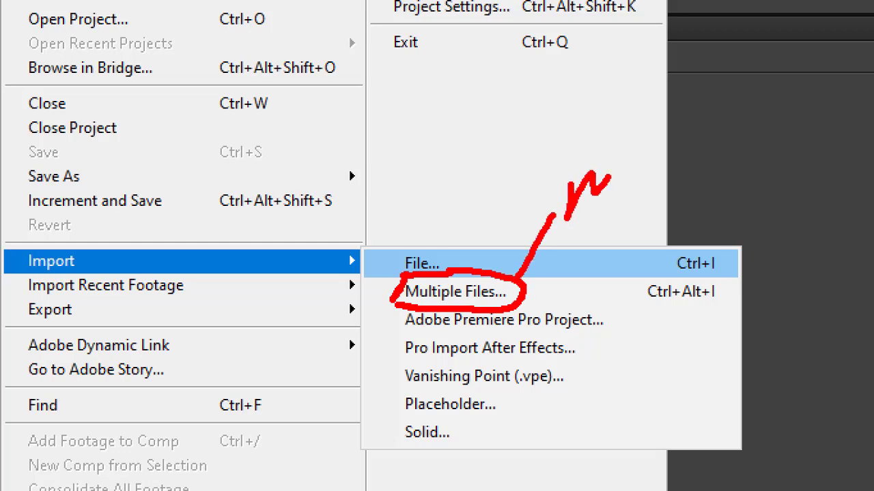
{"action": "mouse_move", "coordinate": [393, 300]}
{"action": "left_mouse_down"}
{"action": "mouse_move", "coordinate": [674, 175]}
{"action": "mouse_move", "coordinate": [752, 179]}
{"action": "left_mouse_up"}
{"action": "left_click", "coordinate": [681, 116]}
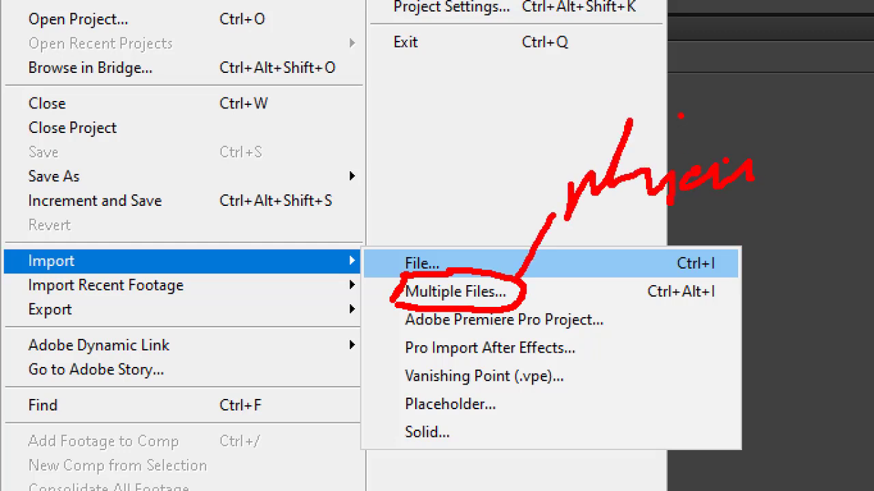
{"action": "left_click_drag", "start_coordinate": [718, 128], "coordinate": [739, 134]}
{"action": "left_click_drag", "start_coordinate": [737, 97], "coordinate": [825, 97]}
{"action": "left_click_drag", "start_coordinate": [737, 132], "coordinate": [659, 149]}
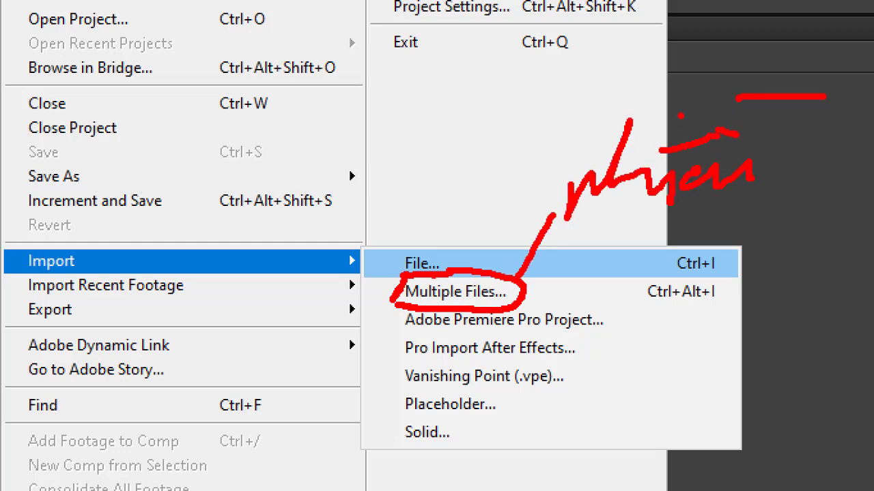
{"action": "left_click", "coordinate": [416, 240]}
{"action": "left_click_drag", "start_coordinate": [416, 240], "coordinate": [445, 254]}
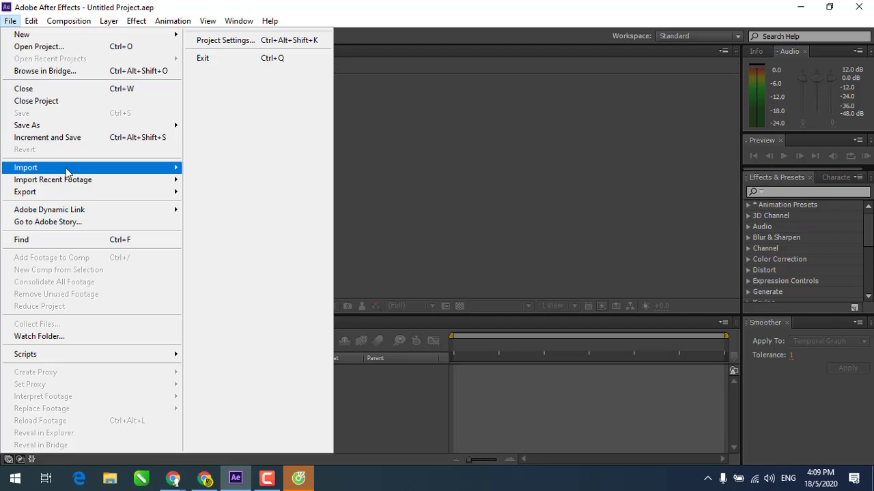
Browse from drive E: to the Bai 1-import vao project folder in the Import File dialog.
{"action": "mouse_move", "coordinate": [102, 167]}
{"action": "left_click", "coordinate": [202, 170]}
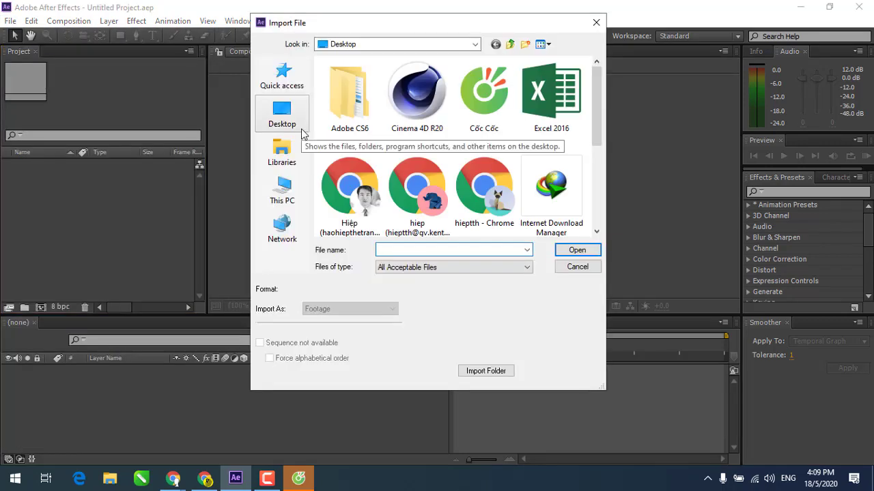
{"action": "left_click", "coordinate": [282, 195]}
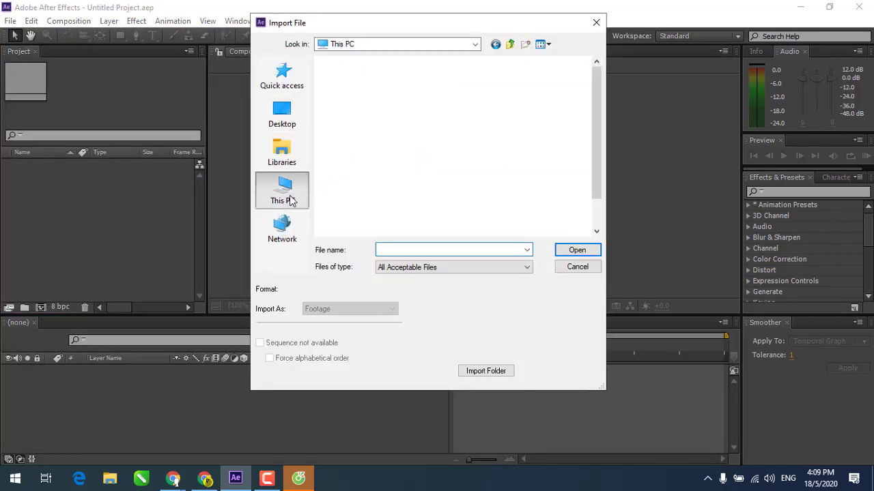
{"action": "scroll", "coordinate": [458, 178], "scroll_direction": "down", "scroll_amount": 3}
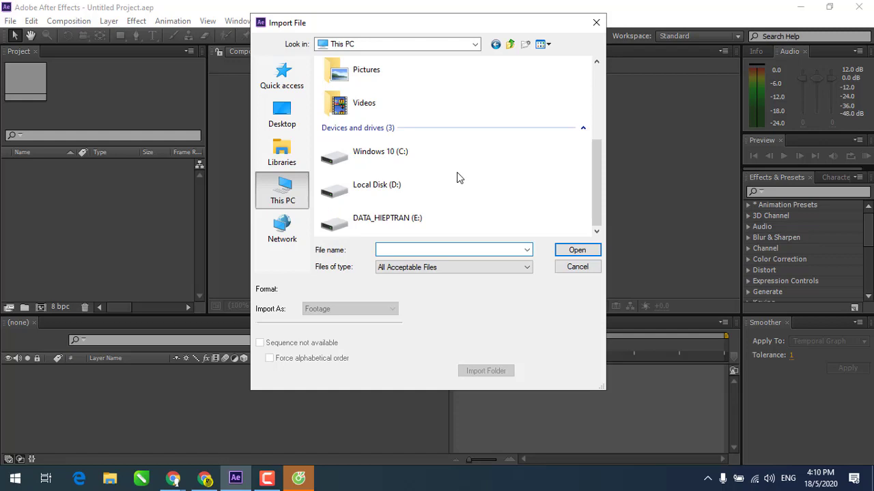
{"action": "double_click", "coordinate": [382, 220]}
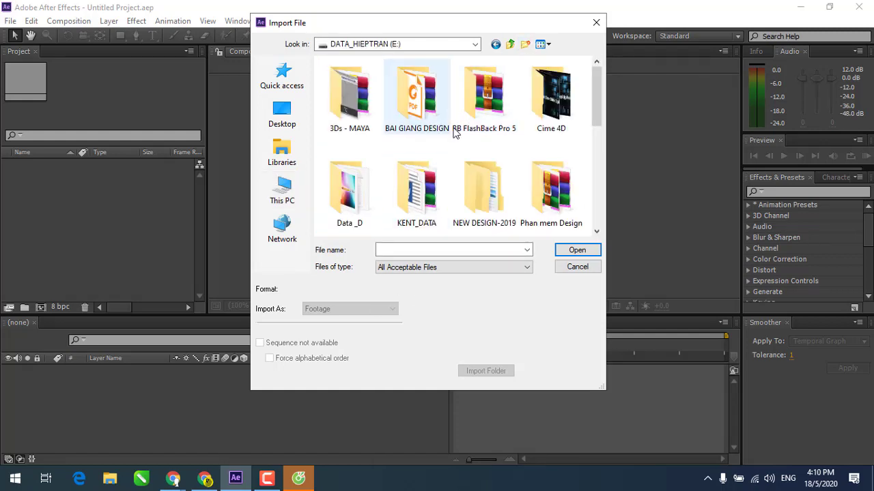
{"action": "scroll", "coordinate": [475, 175], "scroll_direction": "down", "scroll_amount": 3}
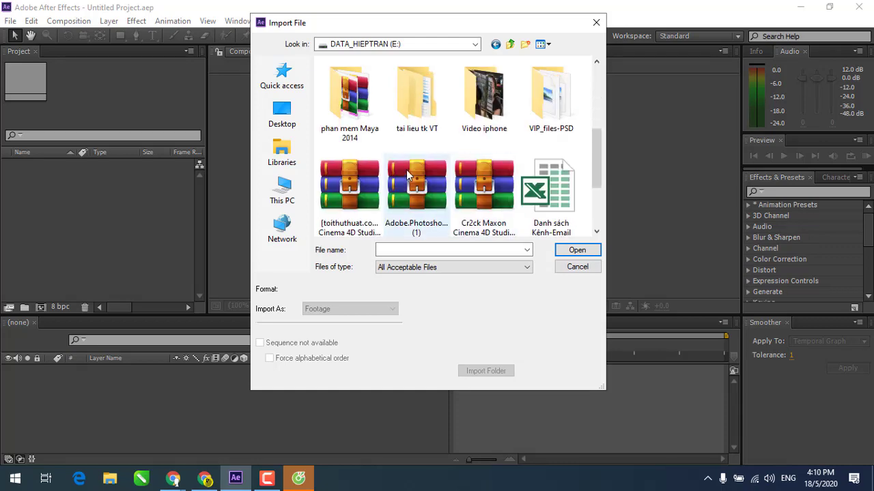
{"action": "scroll", "coordinate": [460, 119], "scroll_direction": "up", "scroll_amount": 3}
{"action": "double_click", "coordinate": [414, 103]}
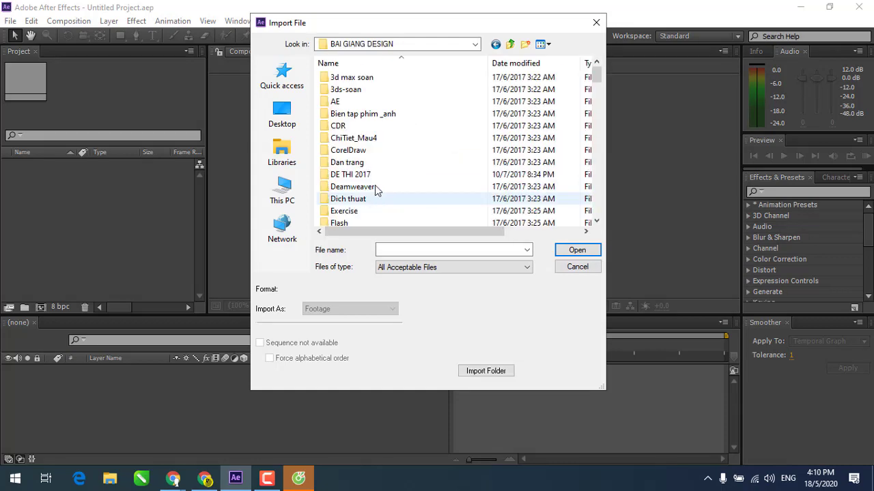
{"action": "scroll", "coordinate": [375, 185], "scroll_direction": "down", "scroll_amount": 2}
{"action": "double_click", "coordinate": [358, 198]}
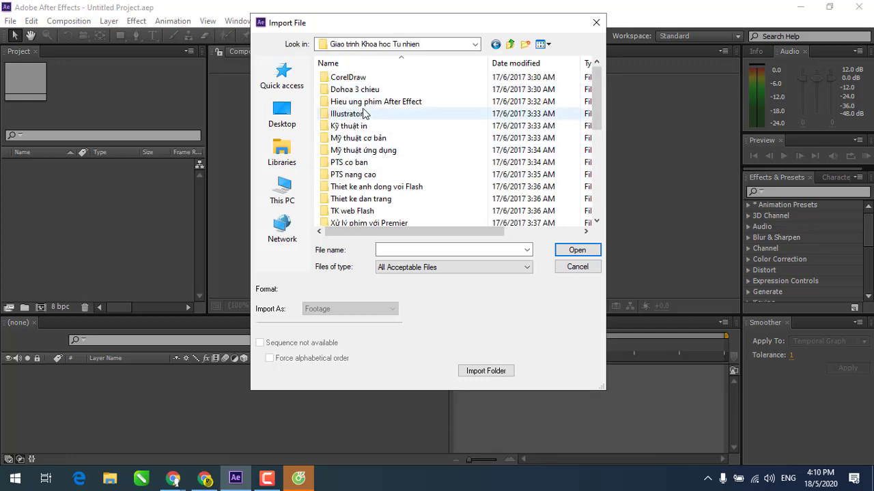
{"action": "double_click", "coordinate": [361, 102]}
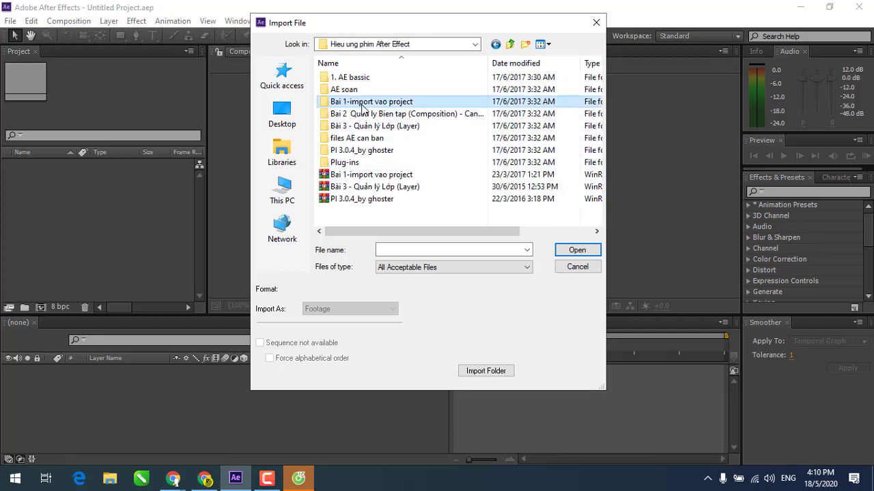
{"action": "double_click", "coordinate": [360, 103]}
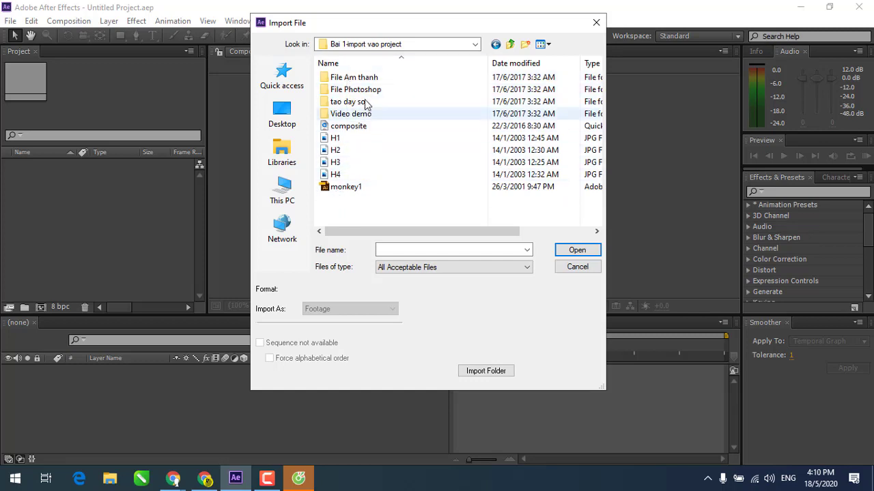
Import monkey1 with Import Kind set to Composition.
{"action": "left_click", "coordinate": [355, 63]}
{"action": "left_click", "coordinate": [336, 77]}
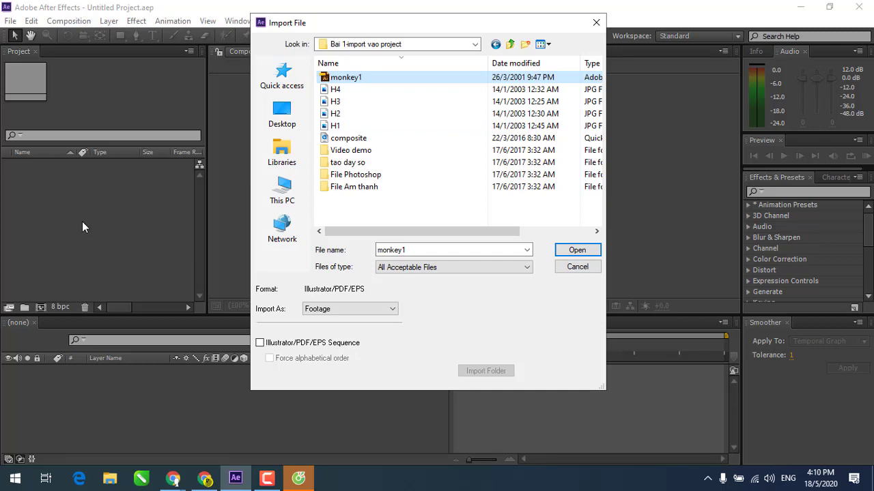
{"action": "key", "text": "Return"}
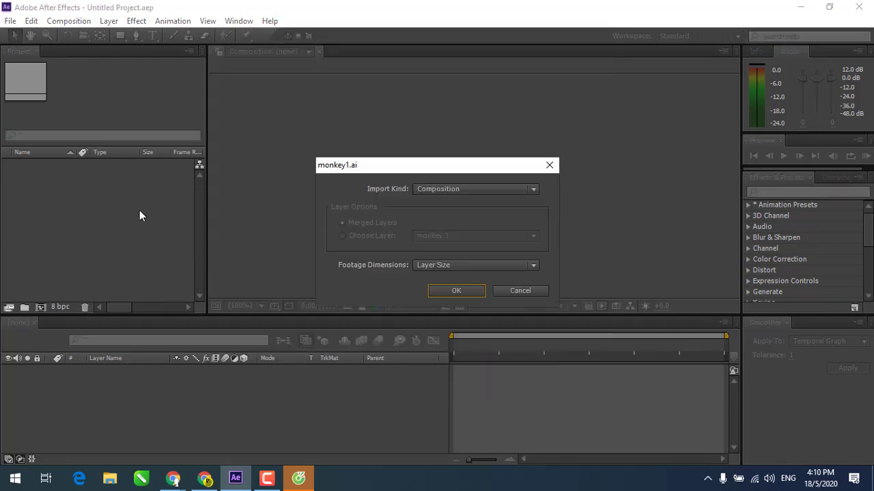
{"action": "left_click", "coordinate": [447, 291]}
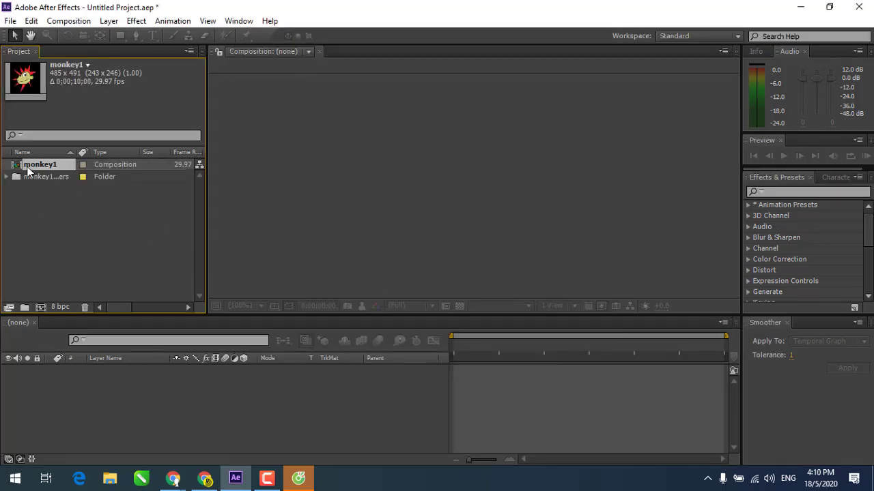
Import H1.JPG through H4.JPG together as four separate still images, not a JPEG sequence.
{"action": "left_click", "coordinate": [10, 20]}
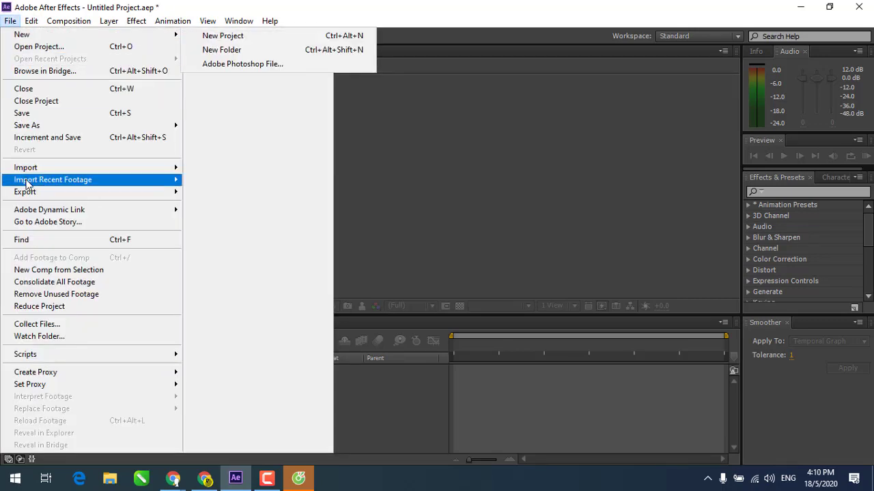
{"action": "mouse_move", "coordinate": [40, 170]}
{"action": "left_click", "coordinate": [220, 172]}
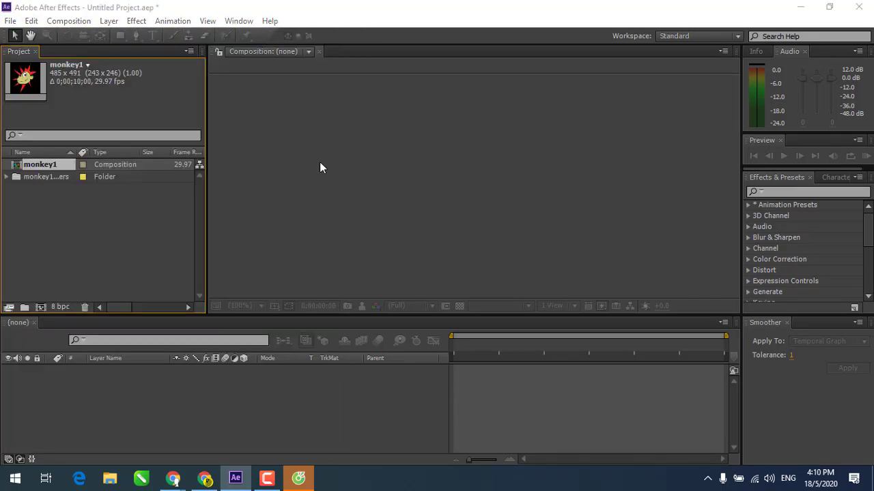
{"action": "left_click", "coordinate": [335, 92]}
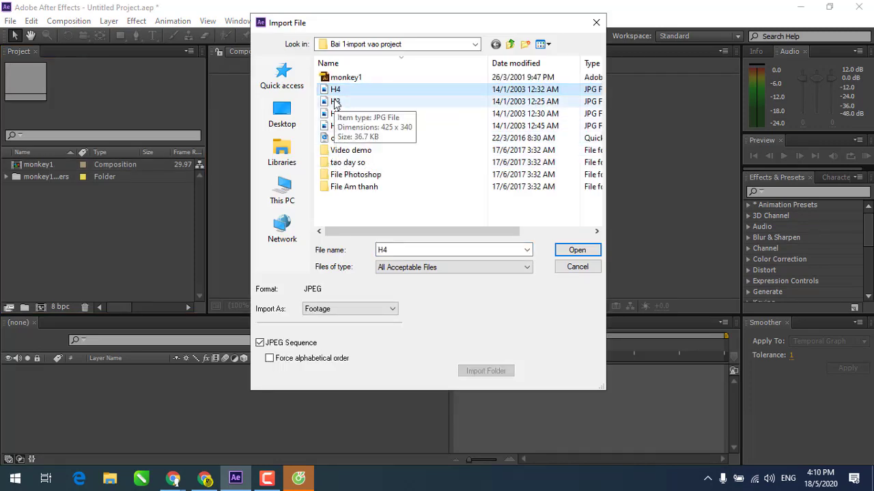
{"action": "left_click", "coordinate": [335, 125], "text": "shift"}
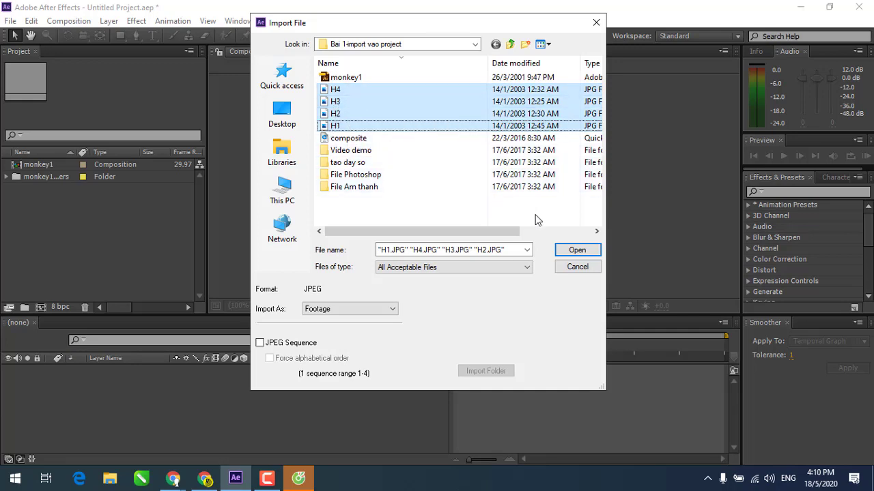
{"action": "left_click", "coordinate": [561, 253]}
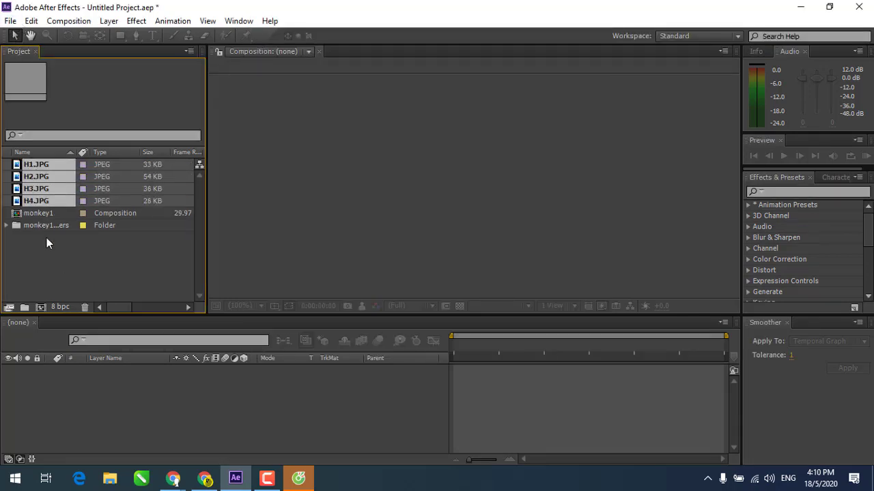
{"action": "left_click", "coordinate": [57, 262]}
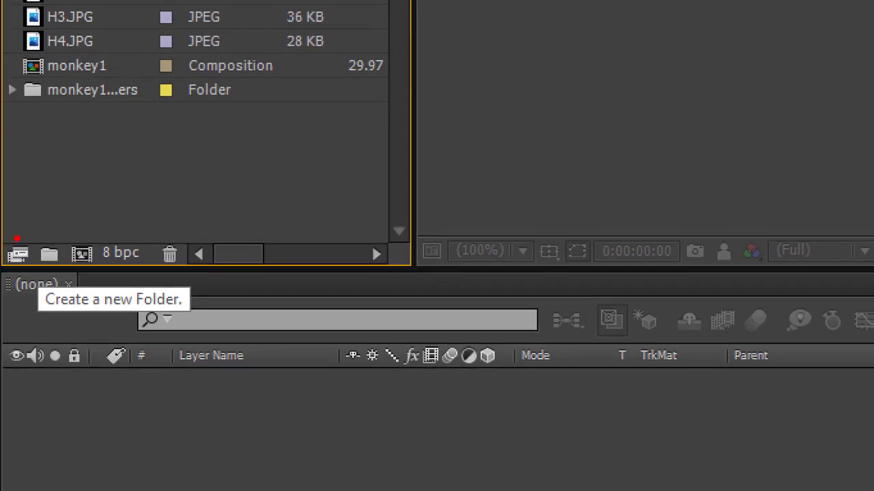
Create a new project folder named Images.
{"action": "left_click_drag", "start_coordinate": [45, 234], "coordinate": [68, 239]}
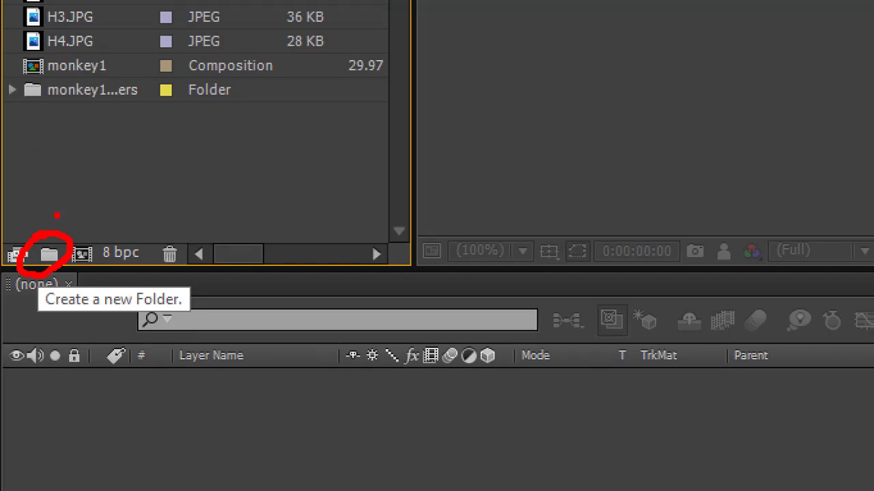
{"action": "mouse_move", "coordinate": [73, 247]}
{"action": "left_mouse_down"}
{"action": "mouse_move", "coordinate": [382, 238]}
{"action": "mouse_move", "coordinate": [493, 179]}
{"action": "left_mouse_up"}
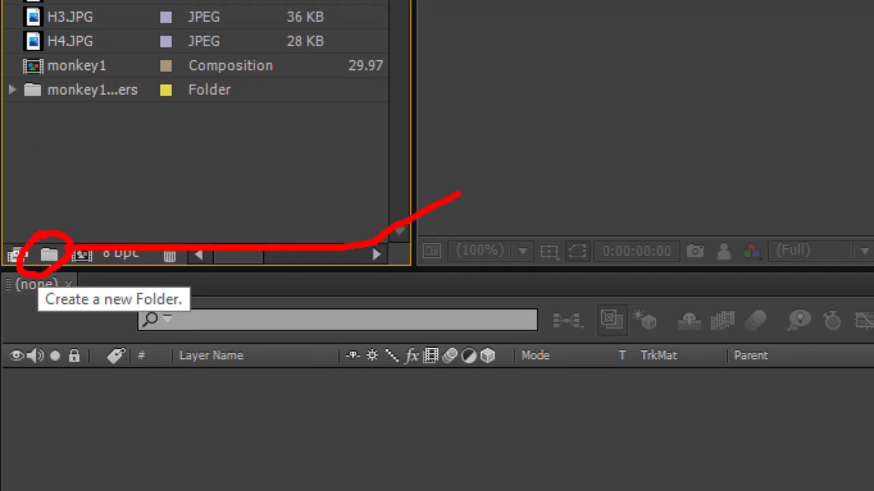
{"action": "left_click_drag", "start_coordinate": [534, 85], "coordinate": [546, 161]}
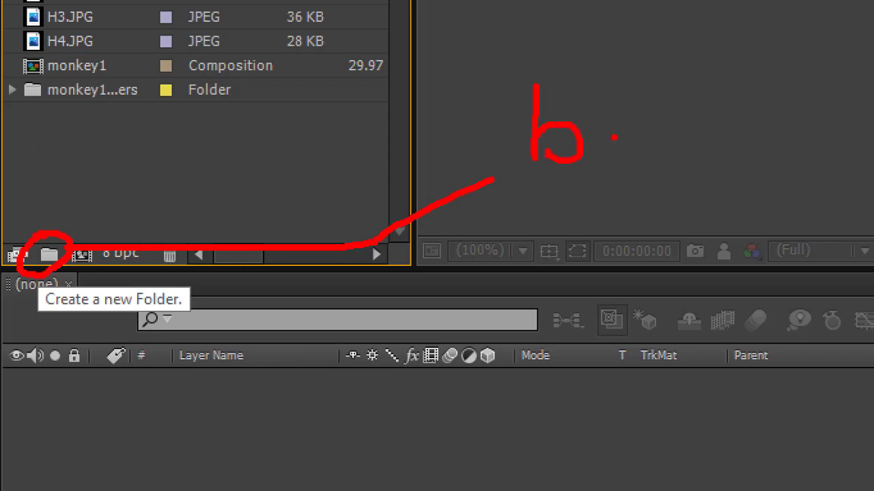
{"action": "left_click_drag", "start_coordinate": [615, 140], "coordinate": [605, 162]}
{"action": "left_click_drag", "start_coordinate": [639, 129], "coordinate": [684, 157]}
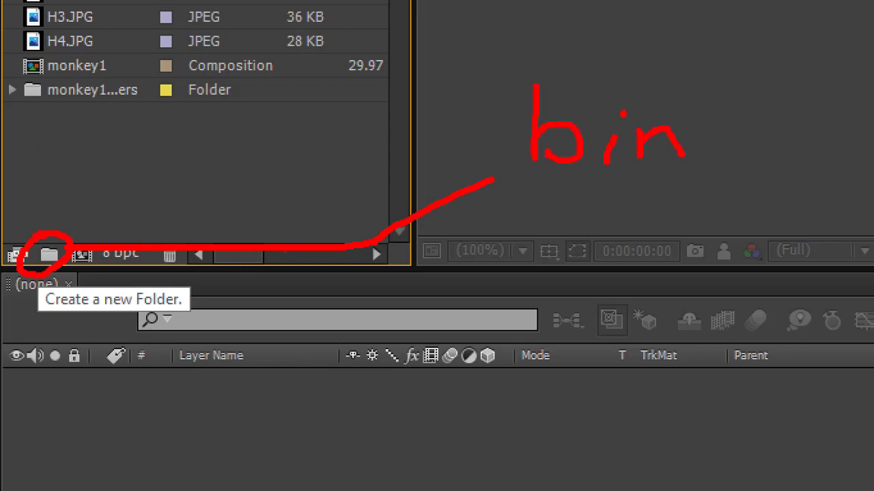
{"action": "left_click_drag", "start_coordinate": [25, 315], "coordinate": [164, 316]}
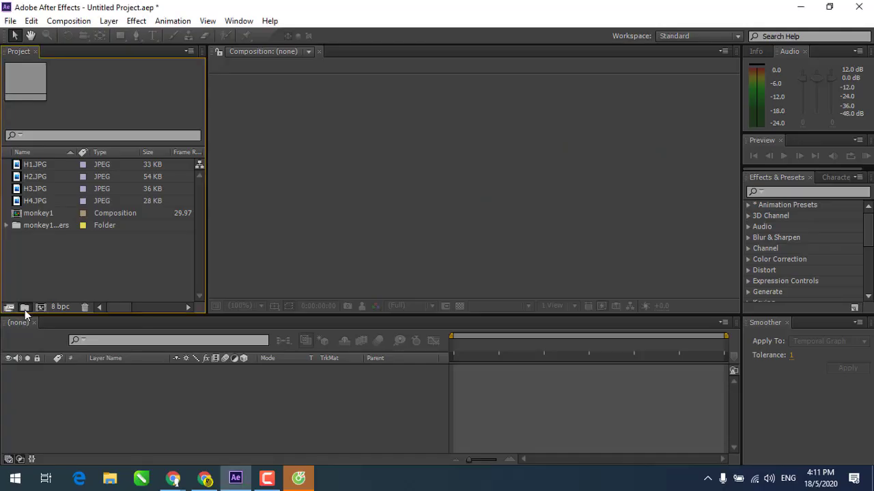
{"action": "left_click", "coordinate": [24, 309]}
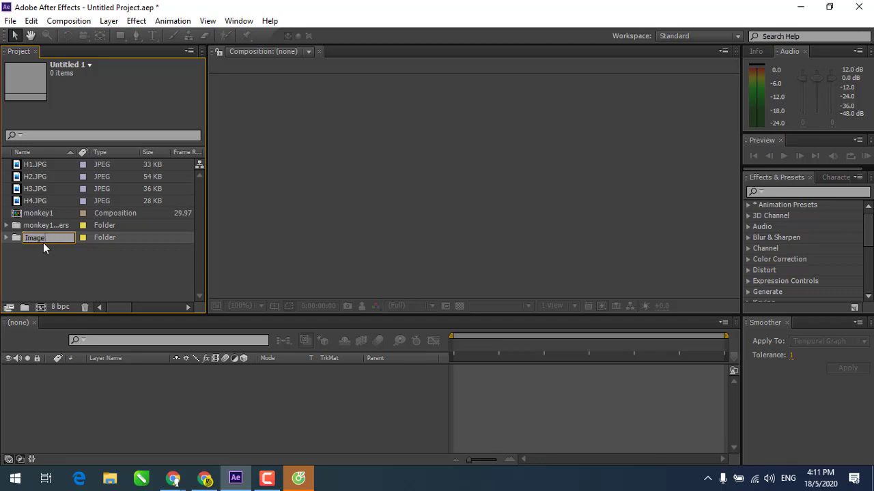
{"action": "key", "text": "Return"}
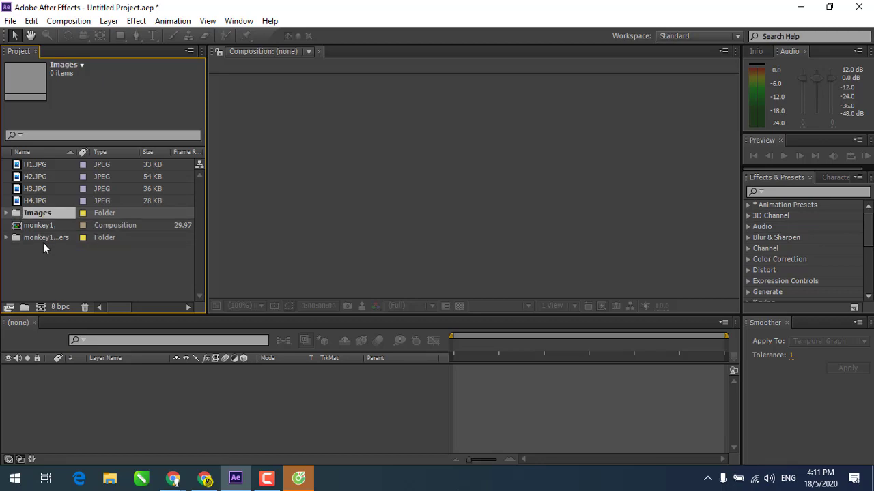
Move the four H1–H4 JPG images into the Images folder.
{"action": "left_click", "coordinate": [30, 165]}
{"action": "left_click", "coordinate": [29, 201], "text": "shift"}
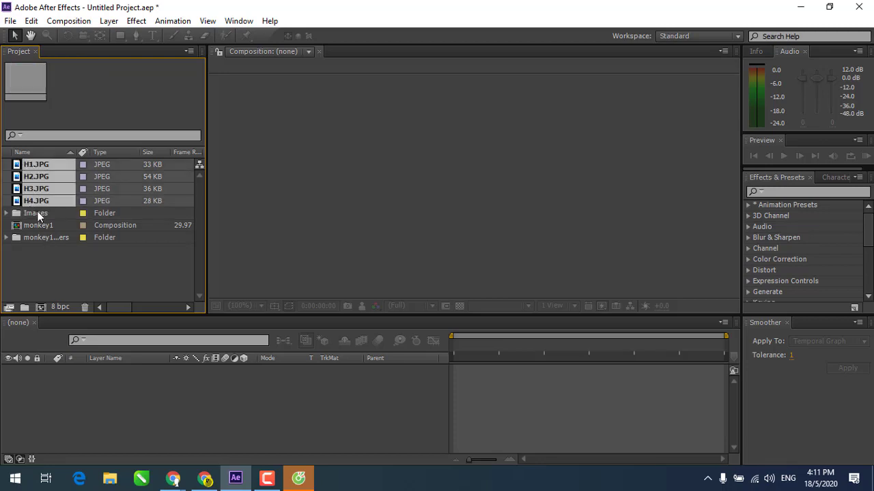
{"action": "left_click_drag", "start_coordinate": [40, 205], "coordinate": [41, 211]}
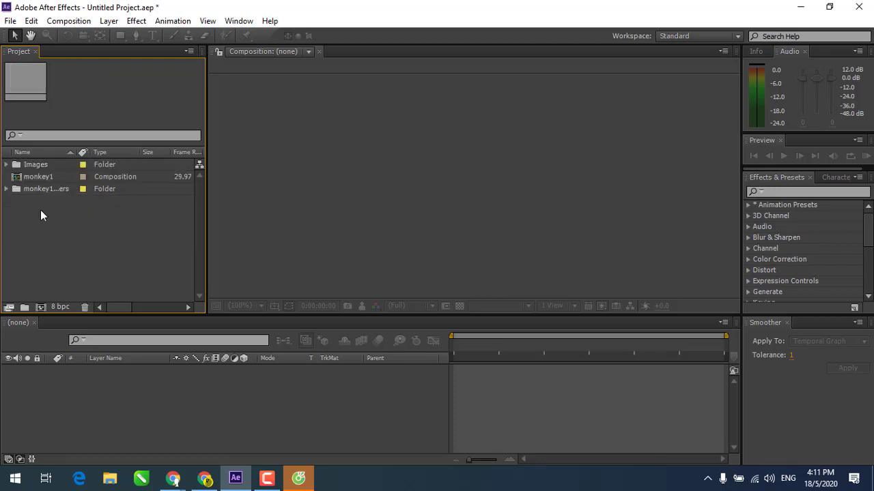
{"action": "left_click", "coordinate": [30, 166]}
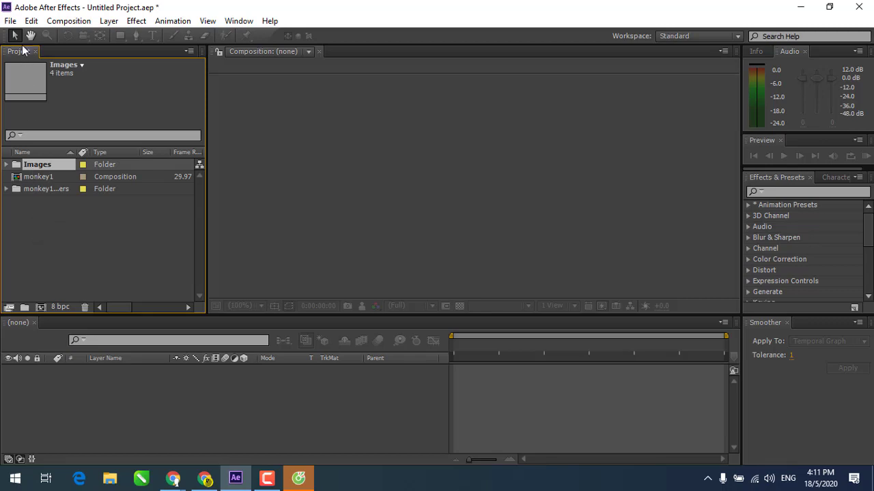
Import the composite.mov QuickTime clip into Images and add subfolder Untitled 1 there.
{"action": "left_click", "coordinate": [10, 21]}
{"action": "mouse_move", "coordinate": [47, 168]}
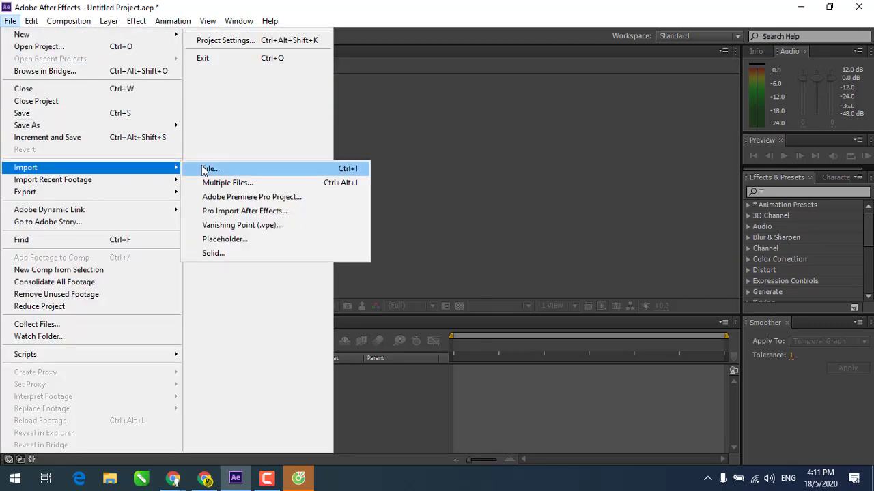
{"action": "left_click", "coordinate": [205, 170]}
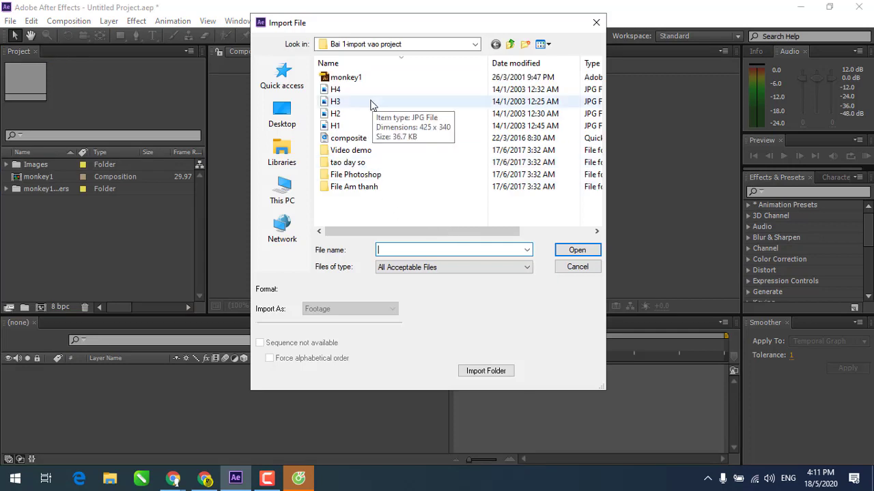
{"action": "left_click", "coordinate": [338, 140]}
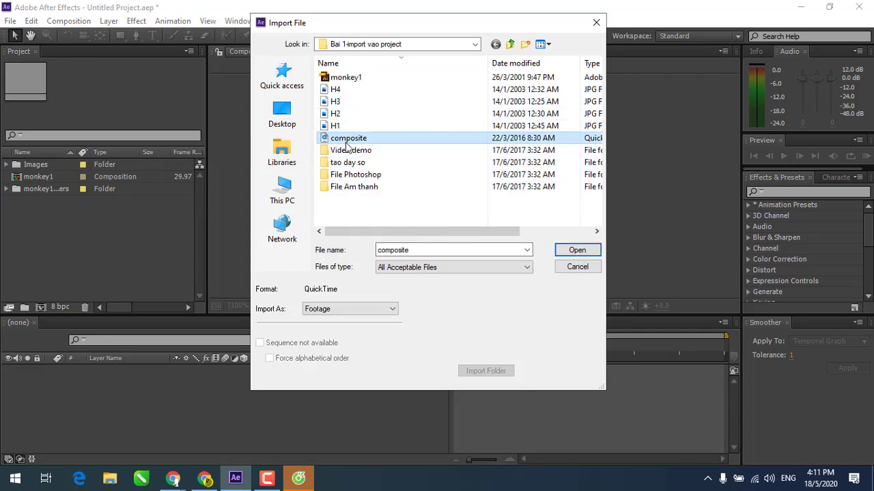
{"action": "left_click", "coordinate": [577, 250]}
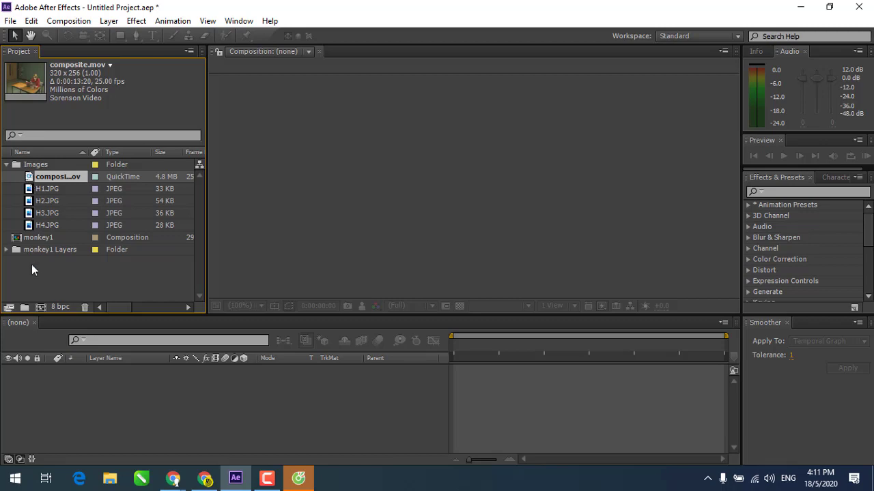
{"action": "left_click", "coordinate": [23, 308]}
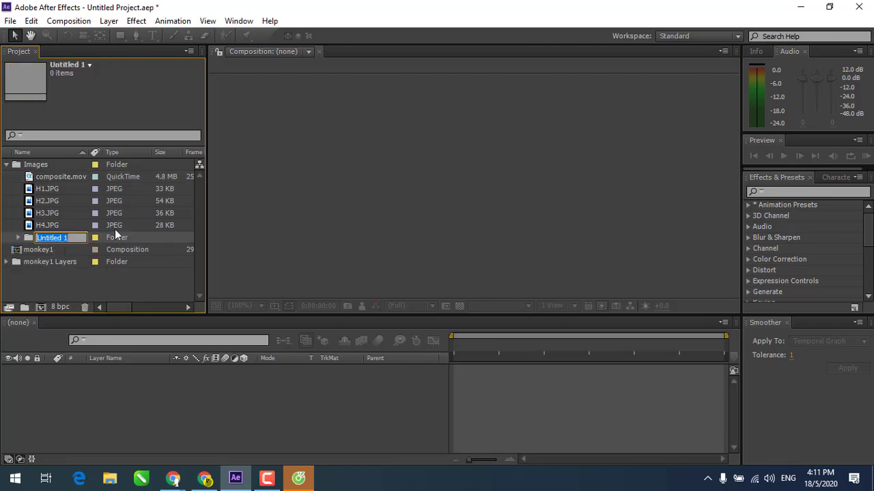
Name the new subfolder Video and move composite.mov into it.
{"action": "type", "text": "Video"}
{"action": "key", "text": "Return"}
{"action": "left_click", "coordinate": [62, 178]}
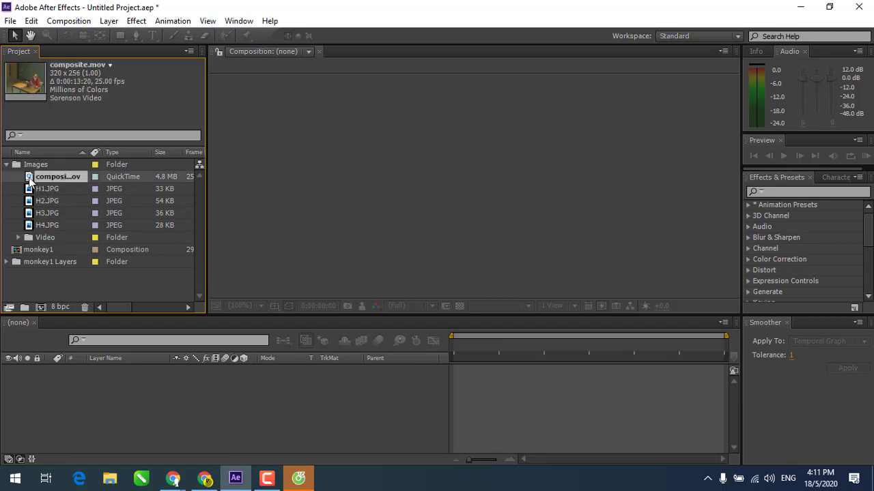
{"action": "left_click_drag", "start_coordinate": [30, 179], "coordinate": [41, 237]}
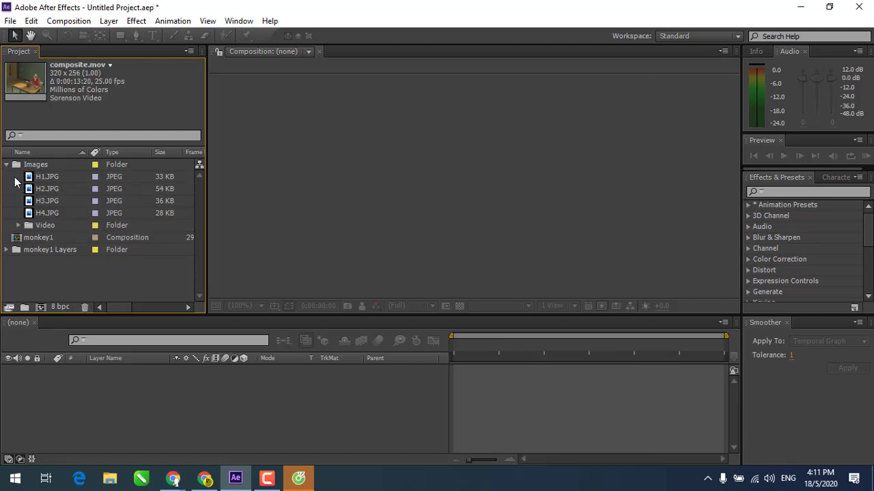
Move the Video folder out of Images to the project's top level.
{"action": "left_click", "coordinate": [6, 165]}
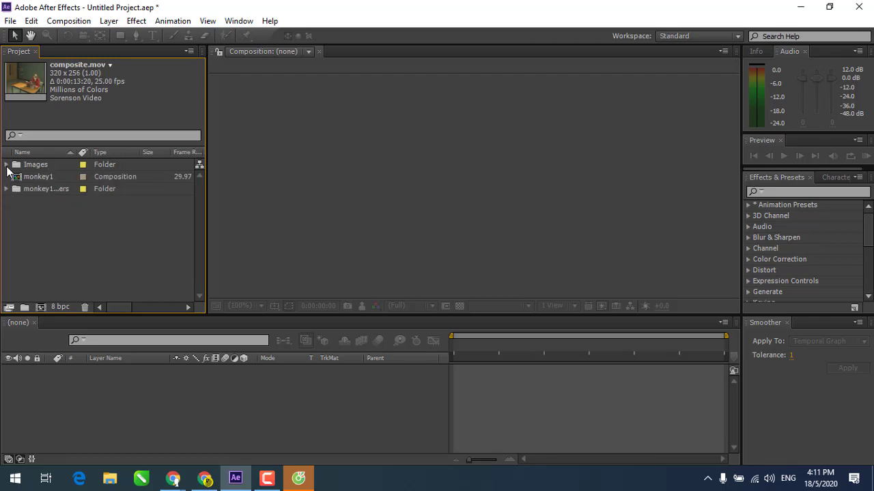
{"action": "left_click", "coordinate": [7, 166]}
{"action": "left_click_drag", "start_coordinate": [29, 226], "coordinate": [45, 279]}
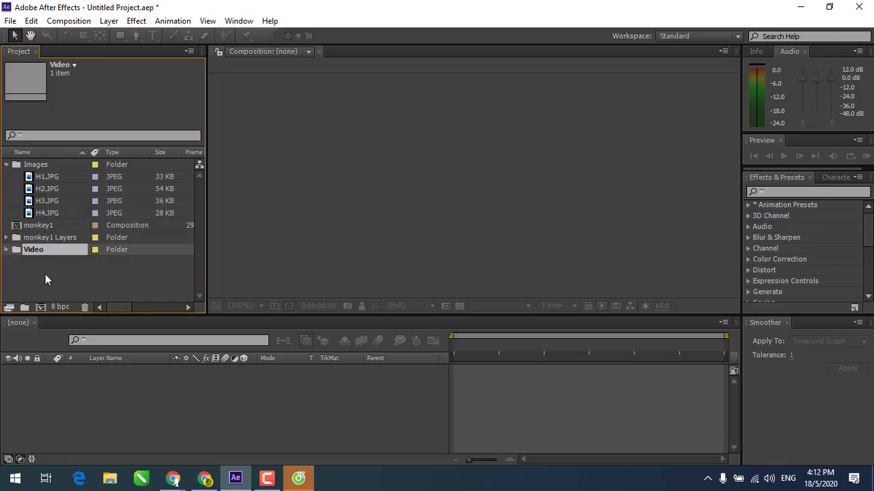
{"action": "left_click", "coordinate": [6, 165]}
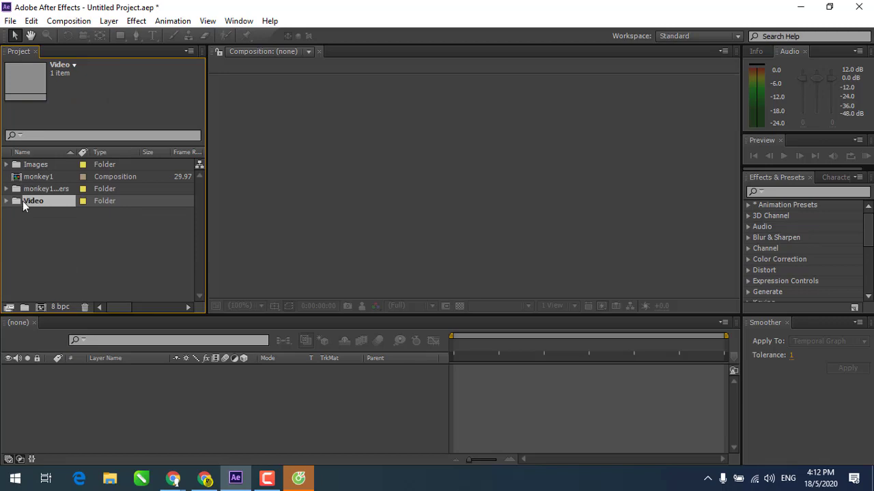
{"action": "left_click", "coordinate": [23, 203]}
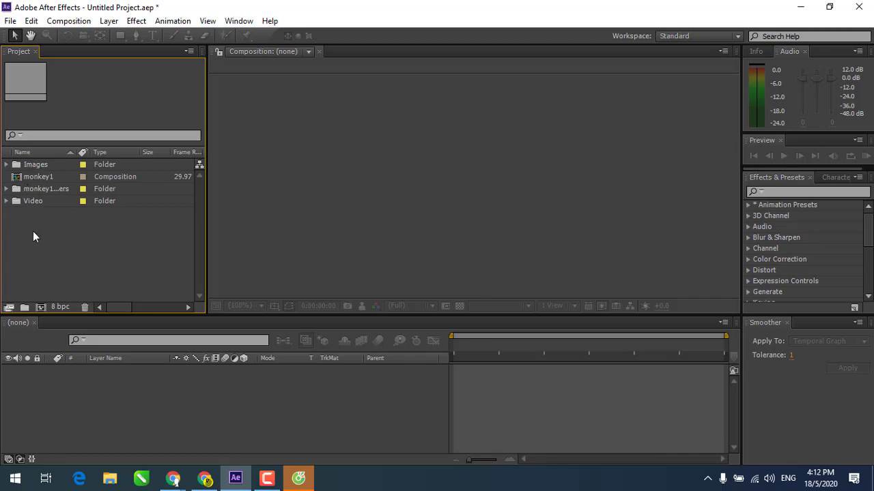
{"action": "left_click", "coordinate": [14, 24]}
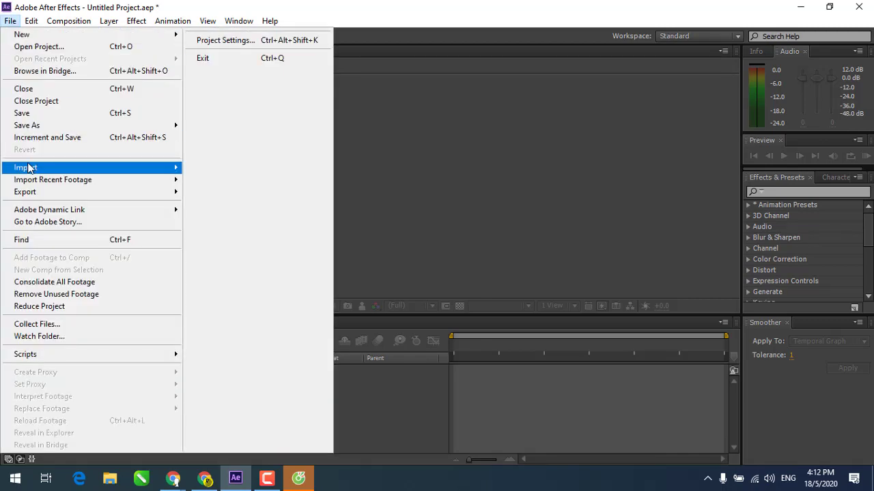
Import the File Am thanh folder, containing Sound.WAV, into the project.
{"action": "mouse_move", "coordinate": [178, 168]}
{"action": "left_click", "coordinate": [216, 170]}
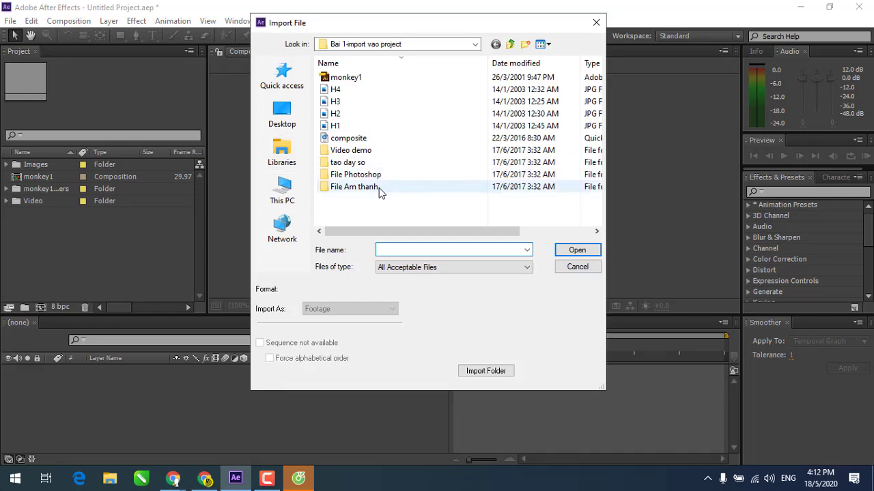
{"action": "left_click", "coordinate": [354, 188]}
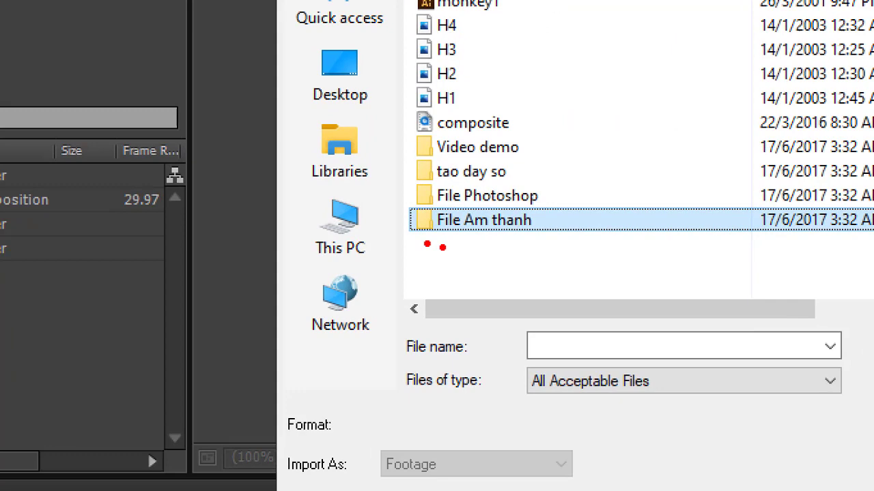
{"action": "left_click_drag", "start_coordinate": [428, 243], "coordinate": [419, 244]}
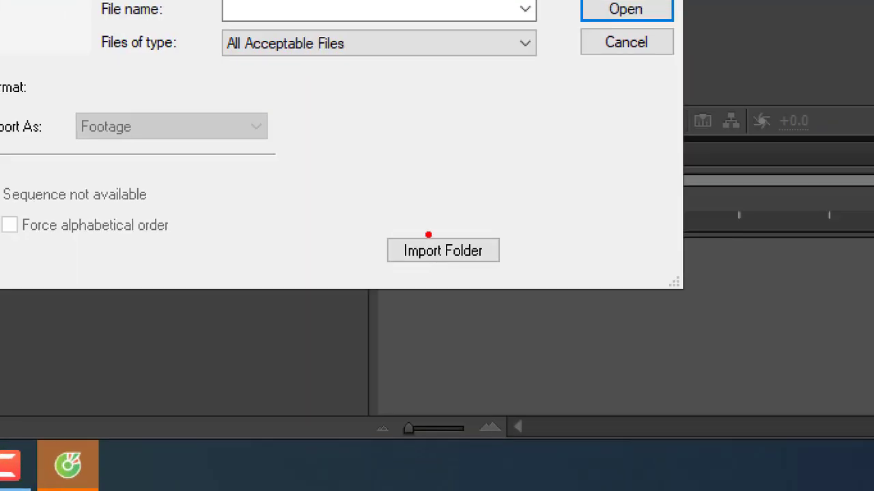
{"action": "left_click_drag", "start_coordinate": [407, 209], "coordinate": [324, 204]}
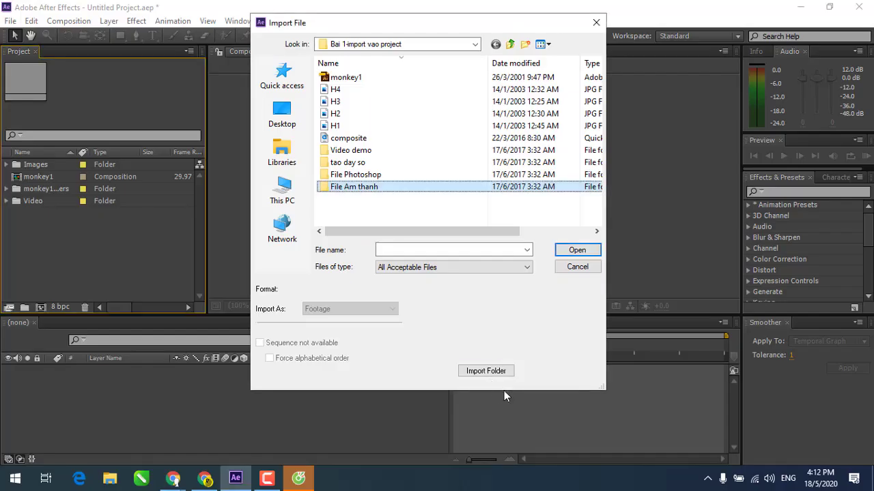
{"action": "left_click", "coordinate": [499, 369]}
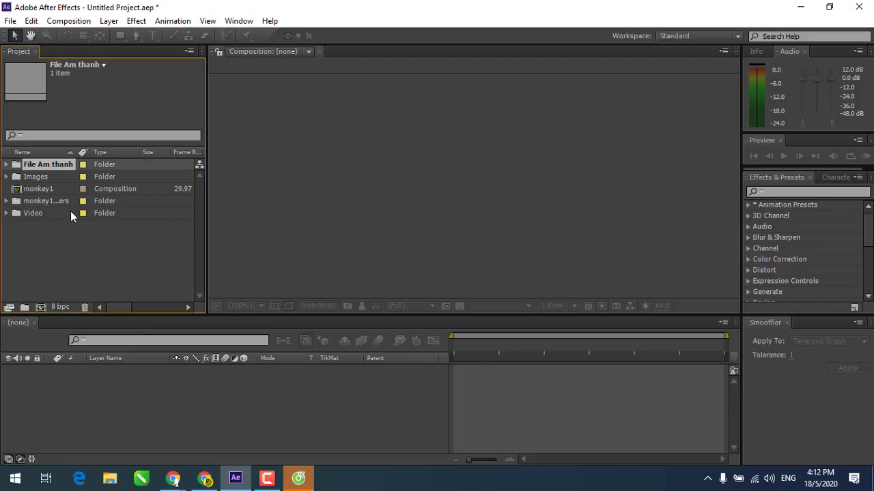
{"action": "left_click", "coordinate": [7, 165]}
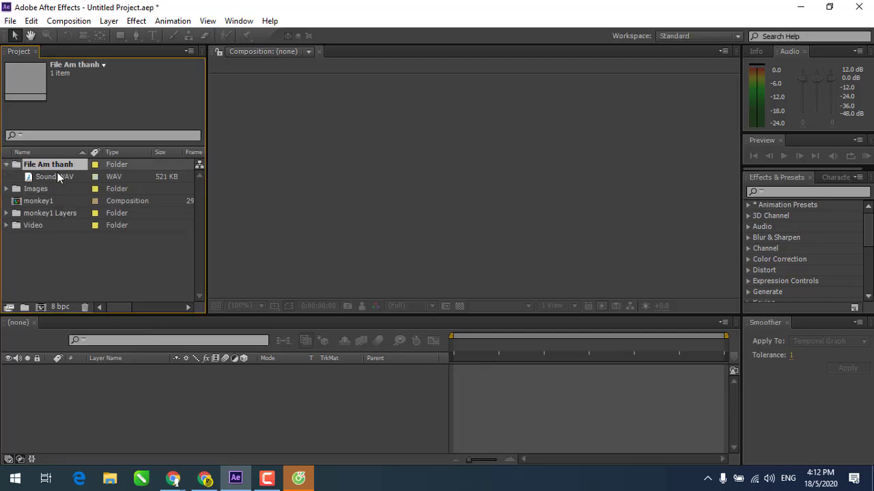
{"action": "left_click", "coordinate": [7, 164]}
Browse the Bai 1-import vao project subfolders in Import File, then cancel without importing.
{"action": "left_click", "coordinate": [10, 20]}
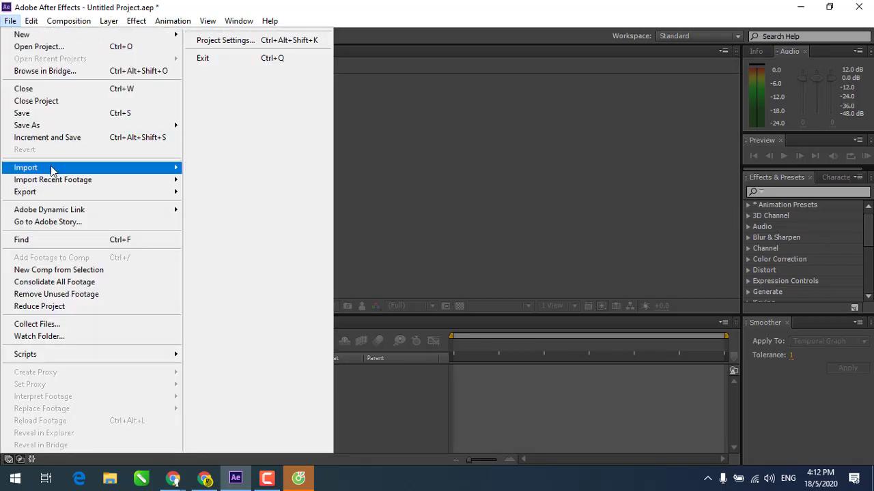
{"action": "mouse_move", "coordinate": [52, 167]}
{"action": "left_click", "coordinate": [212, 166]}
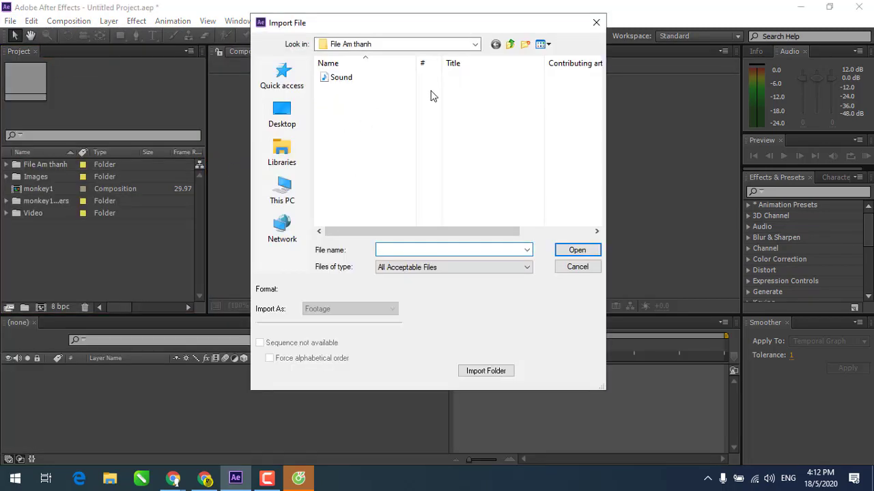
{"action": "left_click", "coordinate": [510, 43]}
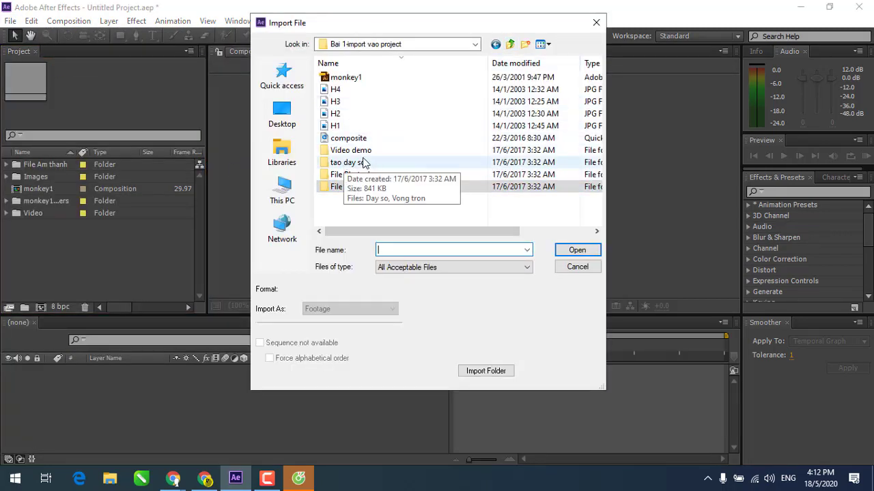
{"action": "left_click", "coordinate": [343, 188]}
{"action": "left_click", "coordinate": [336, 176]}
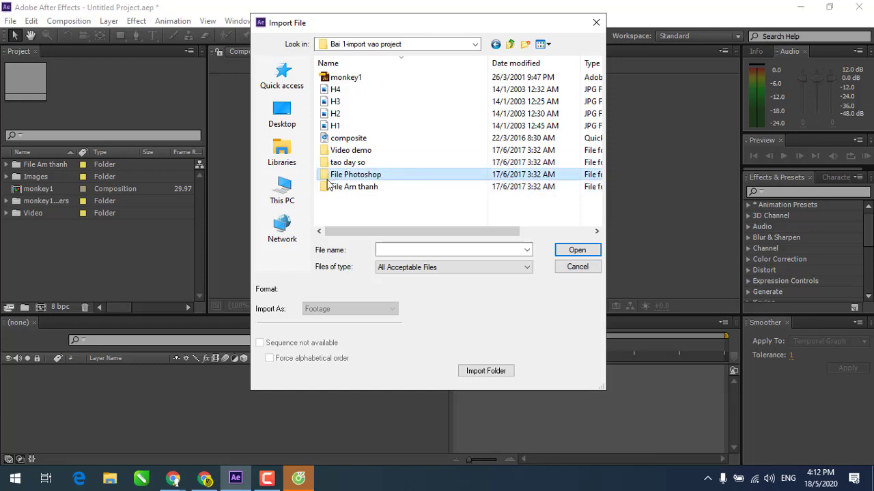
{"action": "left_click", "coordinate": [328, 165]}
{"action": "left_click", "coordinate": [327, 150]}
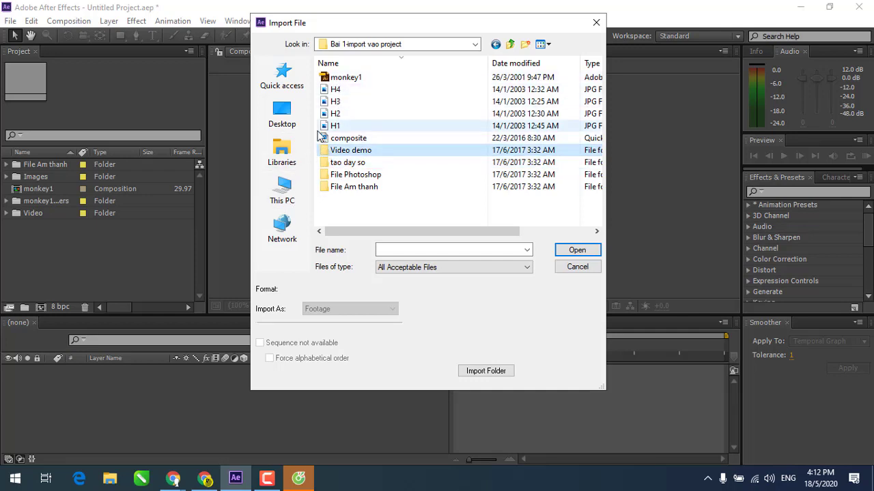
{"action": "left_click", "coordinate": [578, 269]}
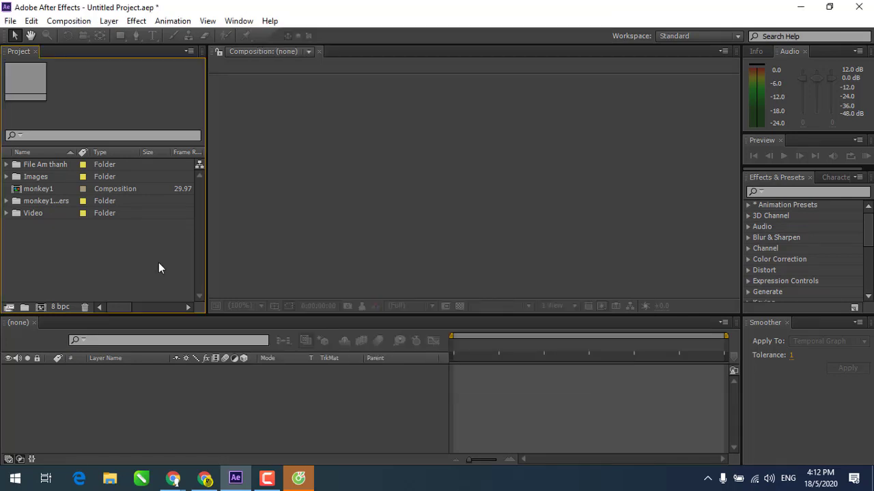
Create a composite composition by dropping composite.mov on the New Composition icon.
{"action": "left_click", "coordinate": [6, 214]}
{"action": "left_click", "coordinate": [48, 226]}
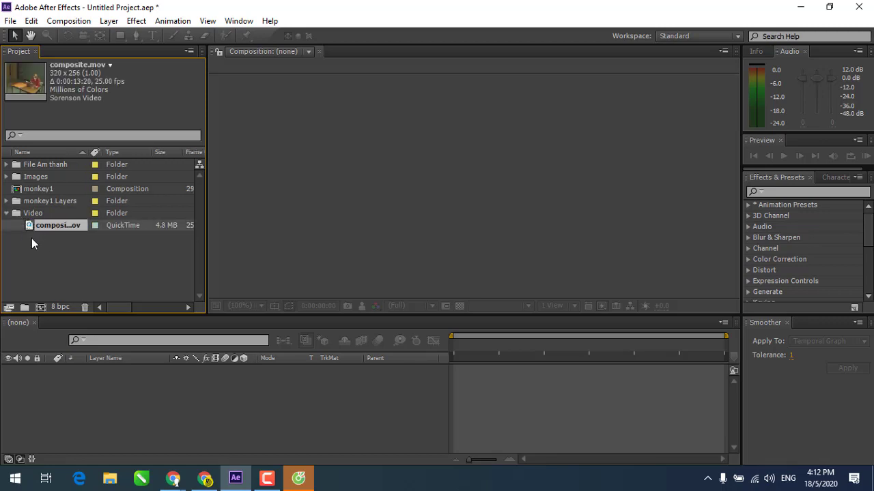
{"action": "left_click", "coordinate": [32, 238]}
{"action": "mouse_move", "coordinate": [28, 225]}
{"action": "left_mouse_down"}
{"action": "mouse_move", "coordinate": [66, 254]}
{"action": "mouse_move", "coordinate": [92, 390]}
{"action": "left_mouse_up"}
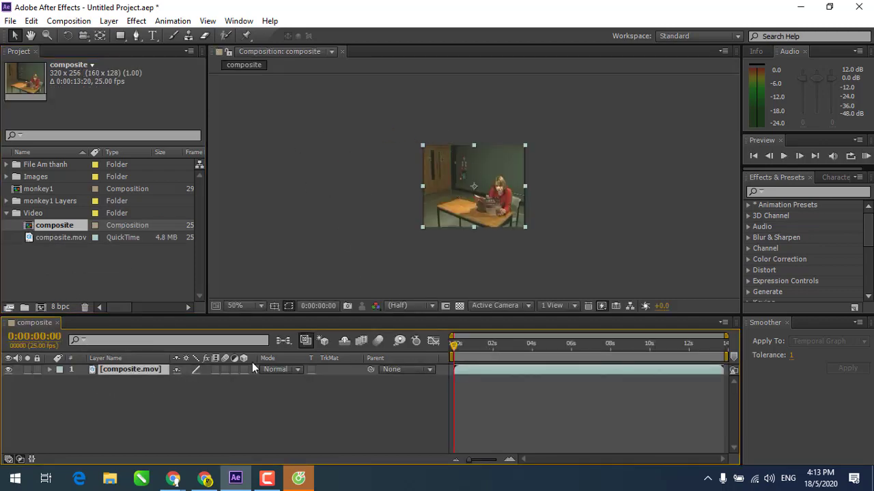
Delete the composite.mov layer, close the composition viewer and collapse the Video folder.
{"action": "left_click_drag", "start_coordinate": [479, 348], "coordinate": [476, 369]}
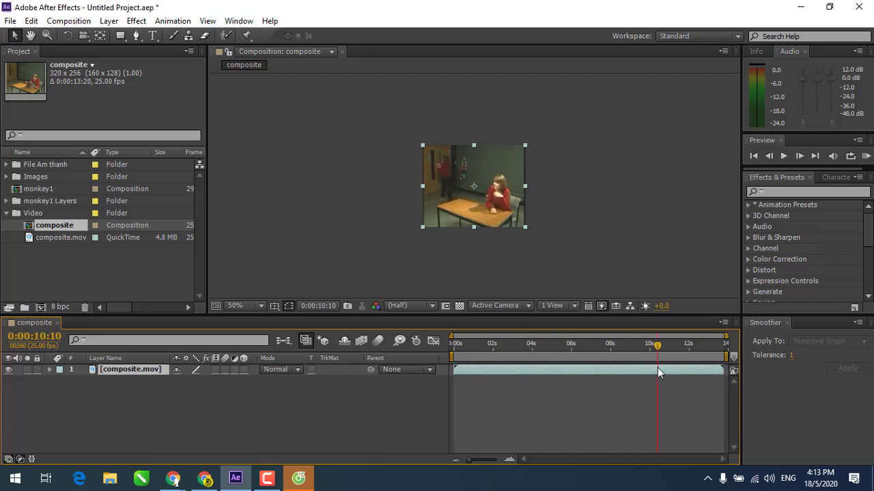
{"action": "key", "text": "Home"}
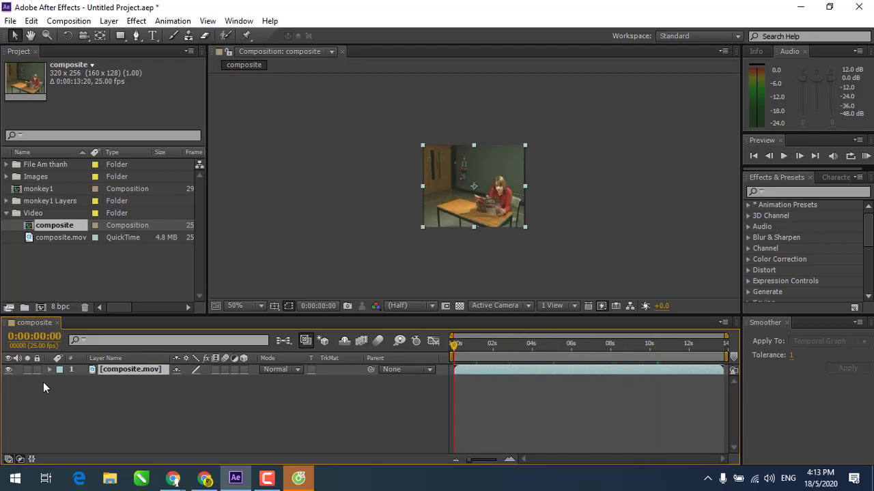
{"action": "key", "text": "Delete"}
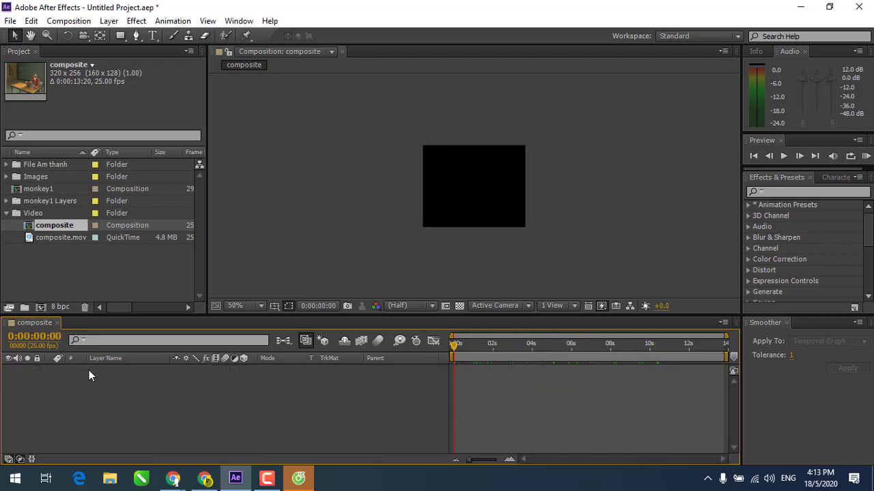
{"action": "left_click", "coordinate": [341, 52]}
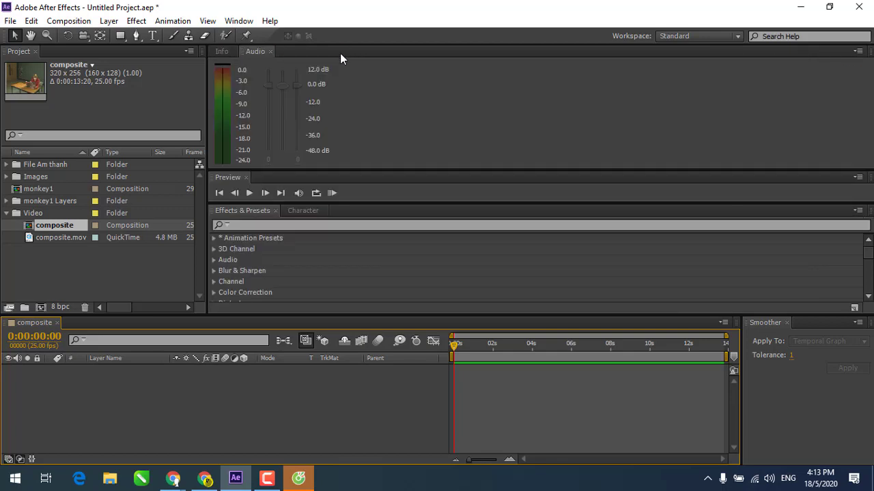
{"action": "left_click", "coordinate": [77, 283]}
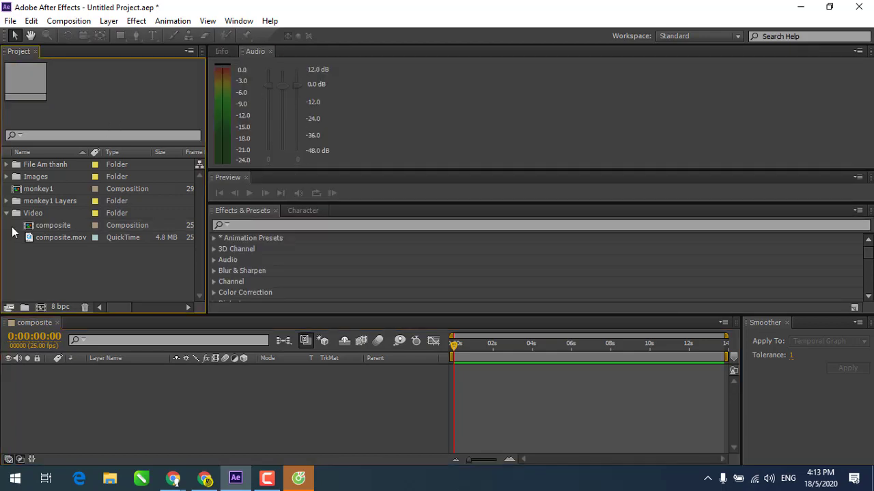
{"action": "left_click", "coordinate": [7, 213]}
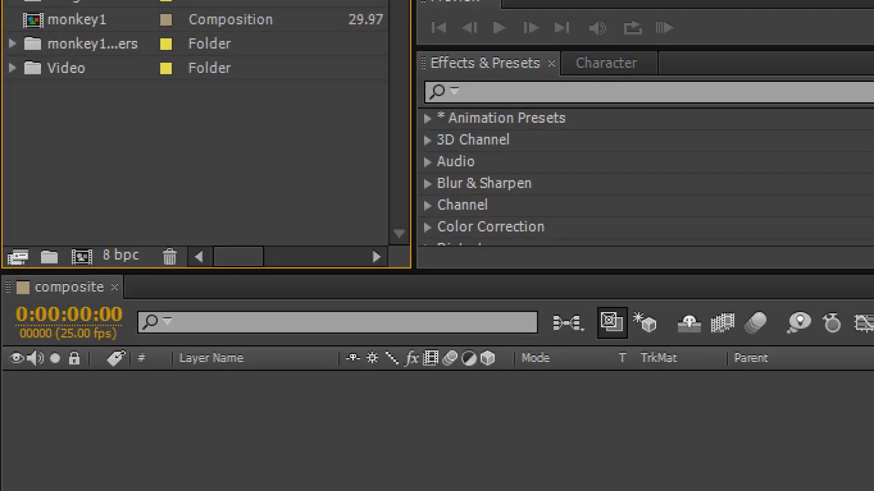
{"action": "mouse_move", "coordinate": [217, 144]}
{"action": "left_mouse_down"}
{"action": "mouse_move", "coordinate": [195, 203]}
{"action": "mouse_move", "coordinate": [279, 203]}
{"action": "left_mouse_up"}
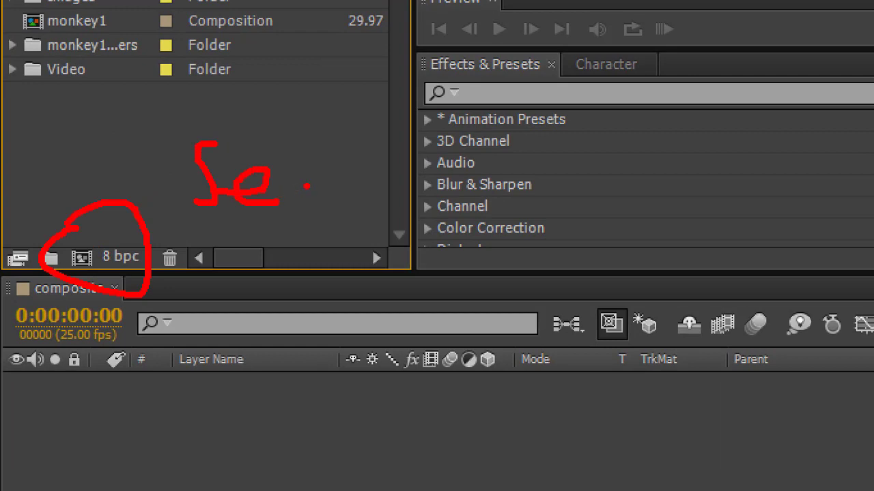
{"action": "left_click_drag", "start_coordinate": [316, 168], "coordinate": [308, 231]}
{"action": "mouse_move", "coordinate": [330, 198]}
{"action": "left_mouse_down"}
{"action": "mouse_move", "coordinate": [388, 172]}
{"action": "mouse_move", "coordinate": [445, 175]}
{"action": "left_mouse_up"}
{"action": "left_click_drag", "start_coordinate": [499, 146], "coordinate": [568, 184]}
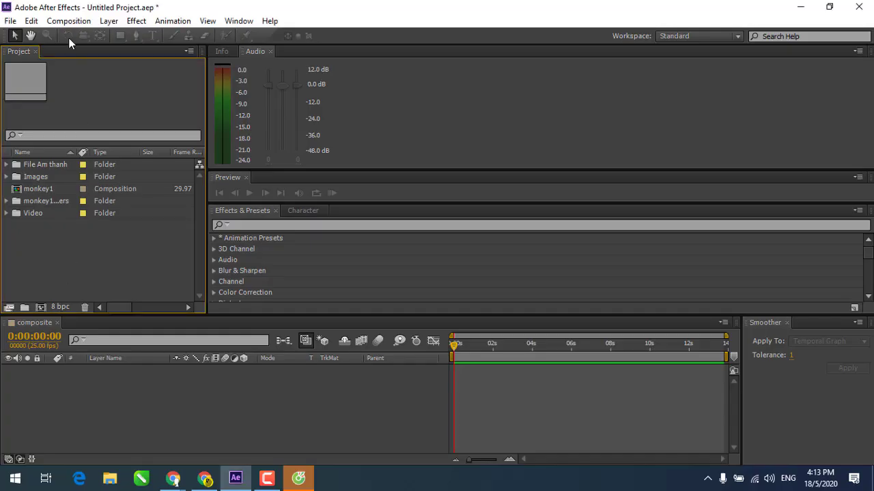
{"action": "left_click", "coordinate": [69, 21]}
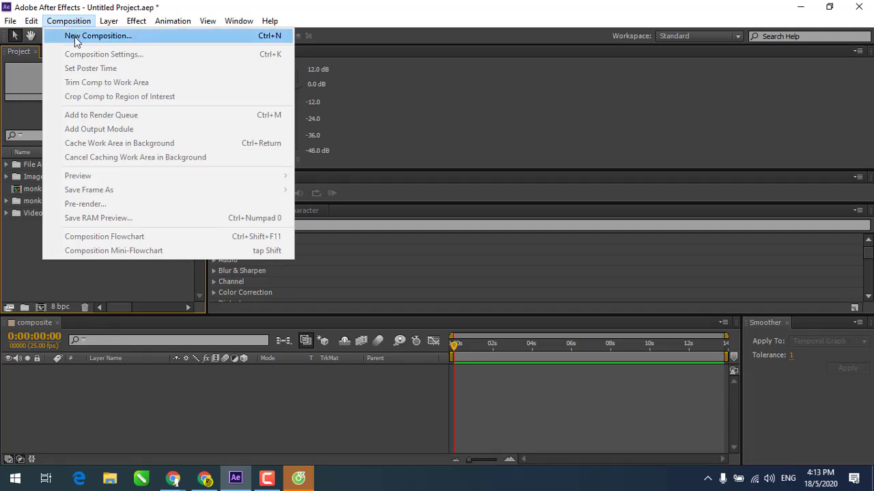
Rename the new composition from Comp 1 to Buoi 1_Import and show the Preset list, still NTSC D1.
{"action": "left_click", "coordinate": [76, 38]}
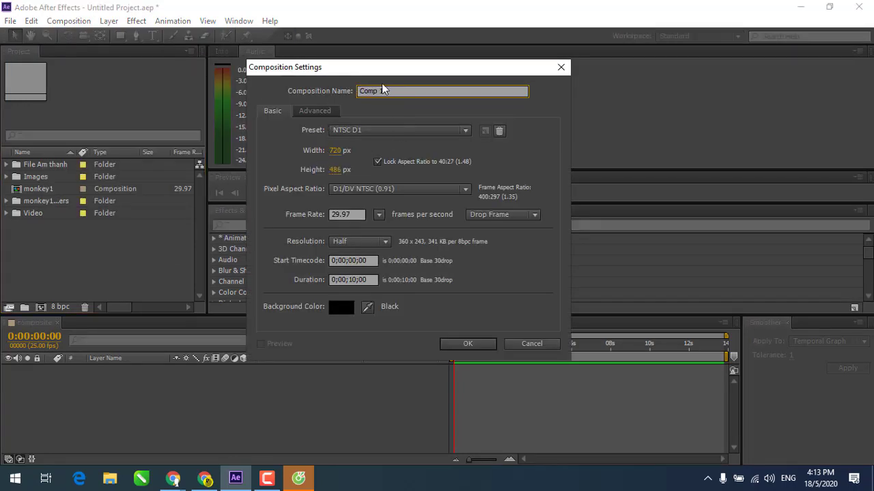
{"action": "left_click_drag", "start_coordinate": [382, 90], "coordinate": [289, 91]}
{"action": "type", "text": "Bu"}
{"action": "type", "text": "oi 1_"}
{"action": "type", "text": "Im"}
{"action": "type", "text": "a"}
{"action": "key", "text": "BackSpace"}
{"action": "type", "text": "port"}
{"action": "left_click", "coordinate": [362, 130]}
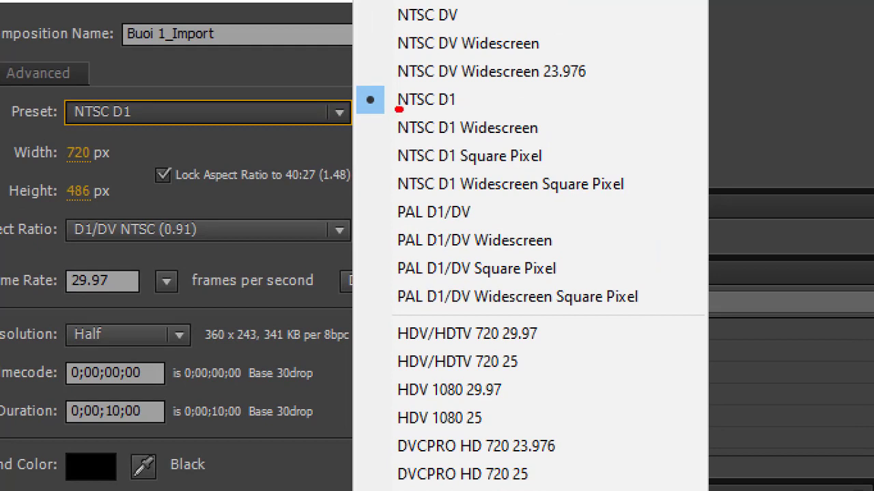
{"action": "left_click_drag", "start_coordinate": [400, 108], "coordinate": [430, 108]}
{"action": "left_click_drag", "start_coordinate": [397, 251], "coordinate": [419, 252]}
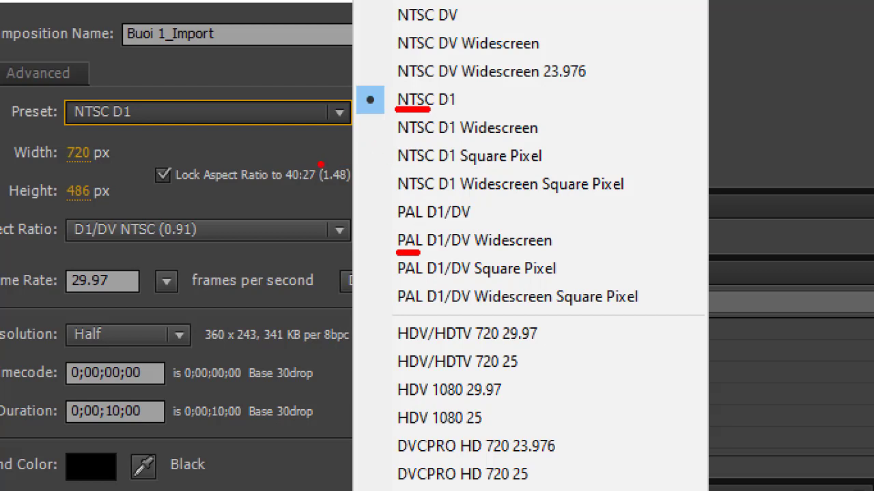
{"action": "mouse_move", "coordinate": [324, 164]}
{"action": "left_mouse_down"}
{"action": "mouse_move", "coordinate": [345, 161]}
{"action": "mouse_move", "coordinate": [370, 175]}
{"action": "mouse_move", "coordinate": [298, 244]}
{"action": "left_mouse_up"}
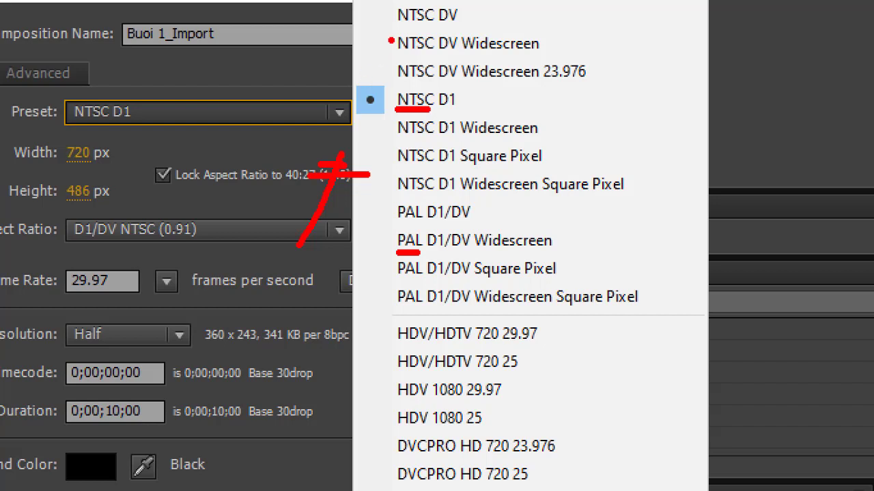
{"action": "left_click_drag", "start_coordinate": [395, 111], "coordinate": [190, 60]}
{"action": "left_click_drag", "start_coordinate": [87, 32], "coordinate": [71, 117]}
{"action": "left_click_drag", "start_coordinate": [68, 69], "coordinate": [108, 61]}
{"action": "mouse_move", "coordinate": [103, 42]}
{"action": "left_mouse_down"}
{"action": "mouse_move", "coordinate": [106, 71]}
{"action": "mouse_move", "coordinate": [128, 99]}
{"action": "mouse_move", "coordinate": [153, 102]}
{"action": "left_mouse_up"}
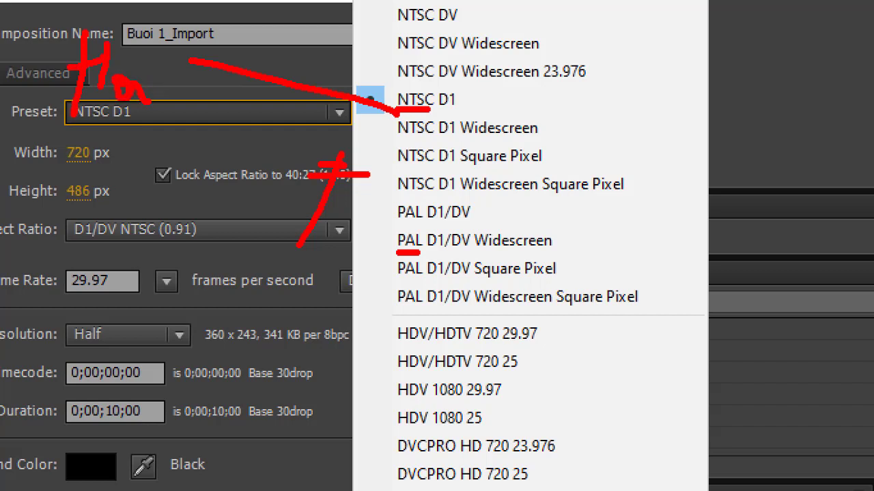
{"action": "mouse_move", "coordinate": [172, 60]}
{"action": "left_mouse_down"}
{"action": "mouse_move", "coordinate": [162, 106]}
{"action": "mouse_move", "coordinate": [205, 113]}
{"action": "left_mouse_up"}
{"action": "left_click_drag", "start_coordinate": [222, 120], "coordinate": [213, 164]}
{"action": "left_click_drag", "start_coordinate": [202, 82], "coordinate": [396, 110]}
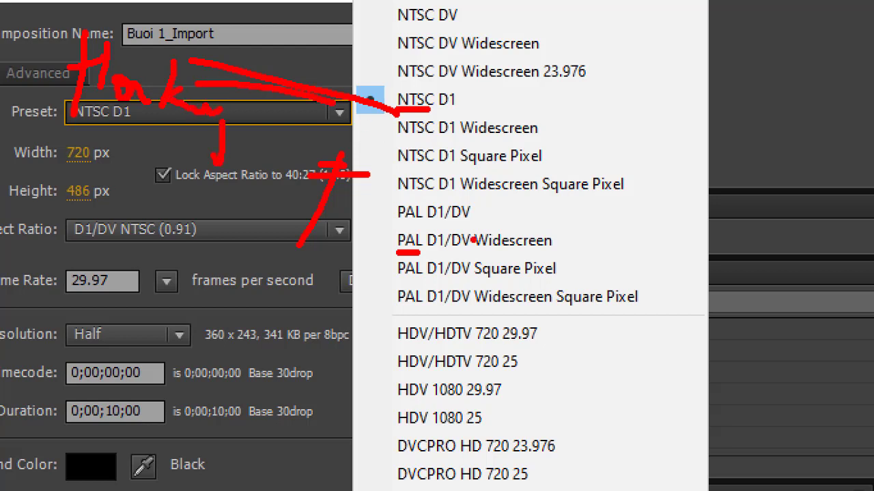
{"action": "mouse_move", "coordinate": [417, 253]}
{"action": "left_mouse_down"}
{"action": "mouse_move", "coordinate": [233, 277]}
{"action": "mouse_move", "coordinate": [205, 295]}
{"action": "left_mouse_up"}
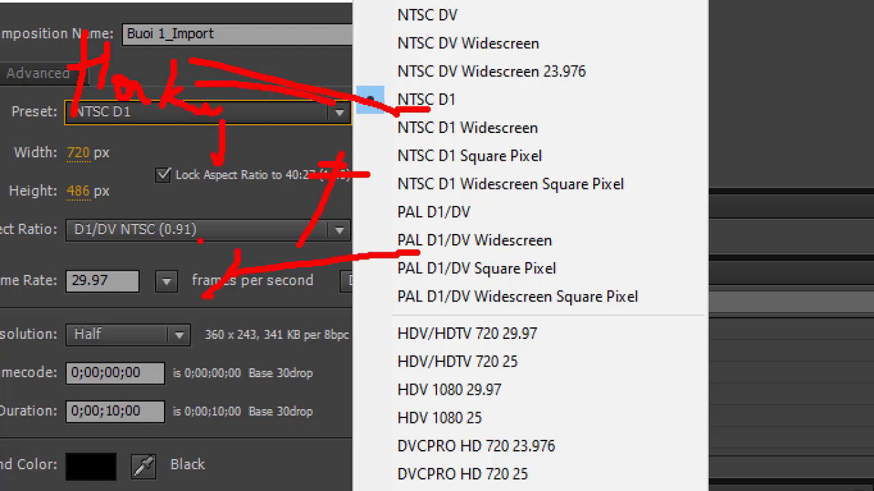
{"action": "left_click_drag", "start_coordinate": [203, 299], "coordinate": [281, 287]}
{"action": "left_click_drag", "start_coordinate": [48, 250], "coordinate": [109, 271]}
{"action": "mouse_move", "coordinate": [140, 184]}
{"action": "left_mouse_down"}
{"action": "mouse_move", "coordinate": [167, 259]}
{"action": "mouse_move", "coordinate": [208, 256]}
{"action": "left_mouse_up"}
{"action": "left_click_drag", "start_coordinate": [179, 210], "coordinate": [202, 205]}
{"action": "left_click_drag", "start_coordinate": [228, 238], "coordinate": [280, 217]}
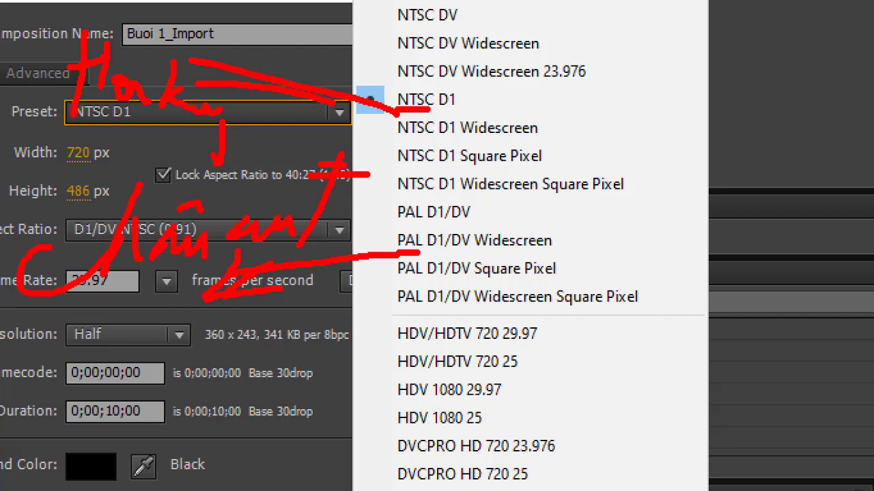
{"action": "left_click_drag", "start_coordinate": [240, 197], "coordinate": [273, 194]}
{"action": "mouse_move", "coordinate": [420, 251]}
{"action": "left_mouse_down"}
{"action": "mouse_move", "coordinate": [172, 368]}
{"action": "mouse_move", "coordinate": [174, 377]}
{"action": "left_mouse_up"}
{"action": "mouse_move", "coordinate": [44, 401]}
{"action": "left_mouse_down"}
{"action": "mouse_move", "coordinate": [40, 467]}
{"action": "mouse_move", "coordinate": [68, 403]}
{"action": "left_mouse_up"}
{"action": "left_click_drag", "start_coordinate": [43, 444], "coordinate": [134, 427]}
{"action": "mouse_move", "coordinate": [142, 408]}
{"action": "left_mouse_down"}
{"action": "mouse_move", "coordinate": [143, 424]}
{"action": "mouse_move", "coordinate": [177, 444]}
{"action": "left_mouse_up"}
{"action": "left_click_drag", "start_coordinate": [128, 424], "coordinate": [162, 388]}
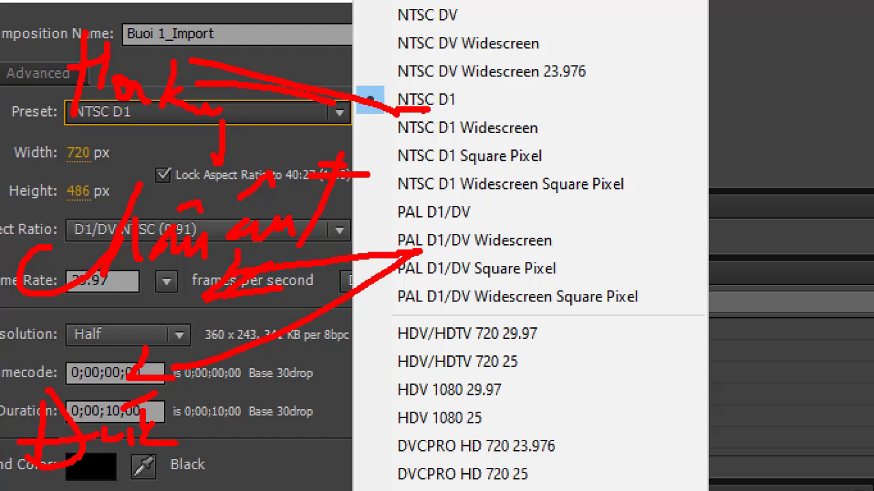
{"action": "left_click_drag", "start_coordinate": [398, 113], "coordinate": [430, 110]}
Draw annotations over the Composition Settings preset information.
{"action": "mouse_move", "coordinate": [392, 109]}
{"action": "left_mouse_down"}
{"action": "mouse_move", "coordinate": [394, 79]}
{"action": "mouse_move", "coordinate": [440, 81]}
{"action": "mouse_move", "coordinate": [439, 114]}
{"action": "mouse_move", "coordinate": [592, 99]}
{"action": "mouse_move", "coordinate": [658, 116]}
{"action": "left_mouse_up"}
{"action": "mouse_move", "coordinate": [688, 90]}
{"action": "left_mouse_down"}
{"action": "mouse_move", "coordinate": [710, 81]}
{"action": "mouse_move", "coordinate": [697, 123]}
{"action": "left_mouse_up"}
{"action": "left_click", "coordinate": [727, 100]}
{"action": "mouse_move", "coordinate": [775, 82]}
{"action": "left_mouse_down"}
{"action": "mouse_move", "coordinate": [773, 139]}
{"action": "mouse_move", "coordinate": [872, 90]}
{"action": "left_mouse_up"}
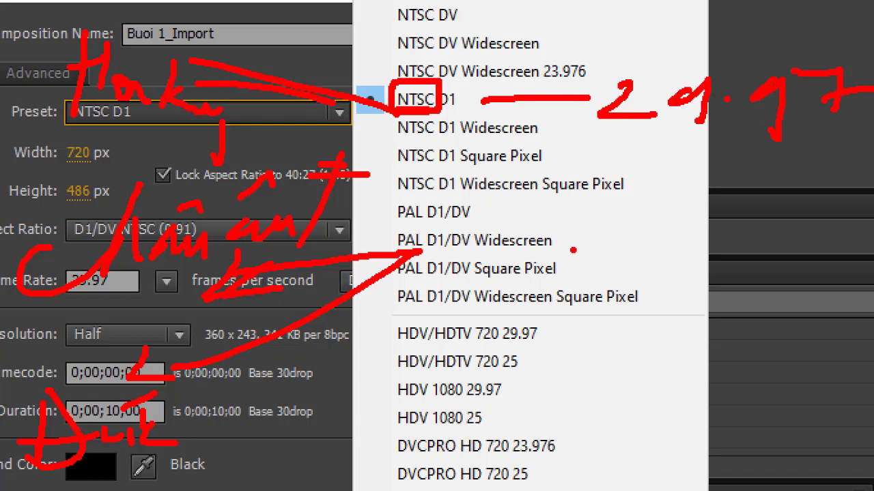
{"action": "left_click_drag", "start_coordinate": [599, 230], "coordinate": [639, 259]}
{"action": "mouse_move", "coordinate": [663, 224]}
{"action": "left_mouse_down"}
{"action": "mouse_move", "coordinate": [652, 254]}
{"action": "mouse_move", "coordinate": [710, 217]}
{"action": "mouse_move", "coordinate": [730, 260]}
{"action": "left_mouse_up"}
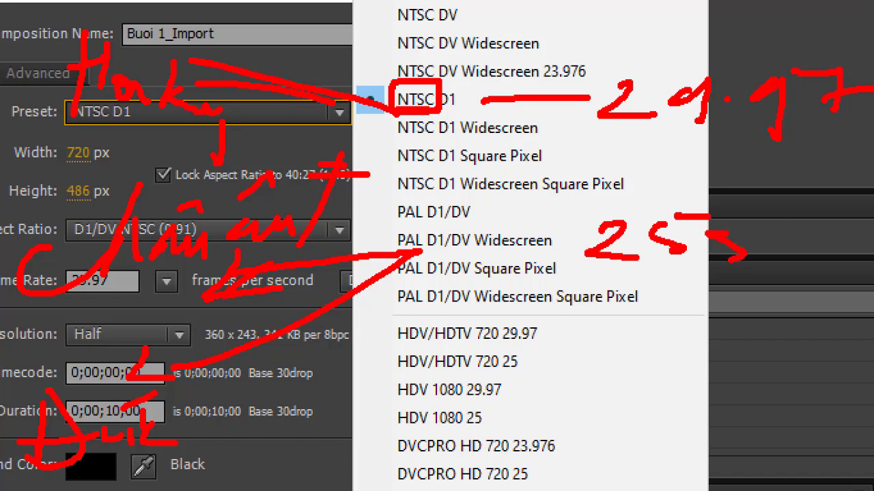
{"action": "mouse_move", "coordinate": [598, 277]}
{"action": "left_mouse_down"}
{"action": "mouse_move", "coordinate": [579, 191]}
{"action": "mouse_move", "coordinate": [561, 271]}
{"action": "left_mouse_up"}
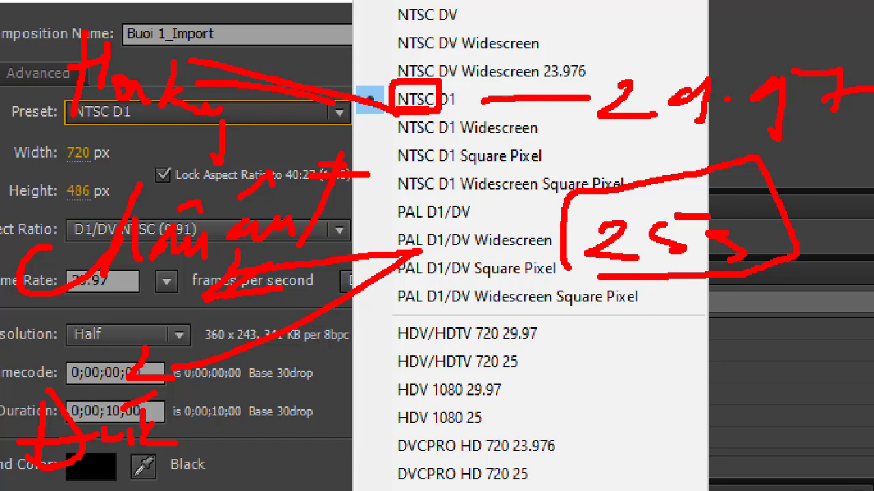
Mark up the NTSC D1 29.97 fps note and box the PAL 25 fps note.
{"action": "left_click_drag", "start_coordinate": [442, 87], "coordinate": [654, 55]}
{"action": "left_click_drag", "start_coordinate": [614, 143], "coordinate": [836, 123]}
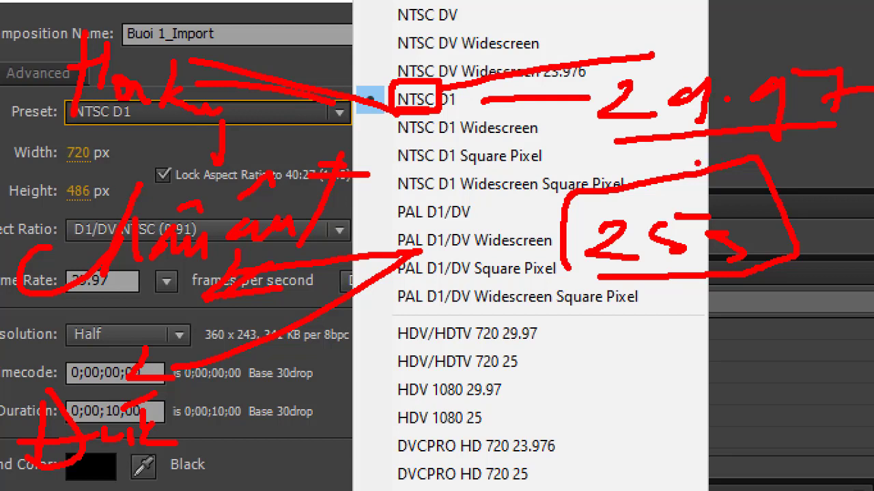
{"action": "left_click", "coordinate": [657, 126]}
{"action": "mouse_move", "coordinate": [659, 11]}
{"action": "left_mouse_down"}
{"action": "mouse_move", "coordinate": [703, 3]}
{"action": "mouse_move", "coordinate": [764, 84]}
{"action": "left_mouse_up"}
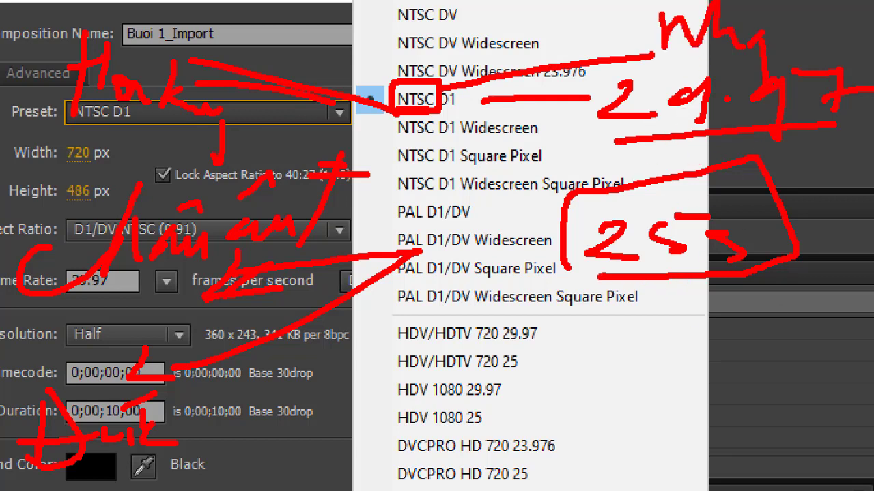
{"action": "mouse_move", "coordinate": [570, 273]}
{"action": "left_mouse_down"}
{"action": "mouse_move", "coordinate": [628, 282]}
{"action": "mouse_move", "coordinate": [606, 352]}
{"action": "mouse_move", "coordinate": [665, 347]}
{"action": "left_mouse_up"}
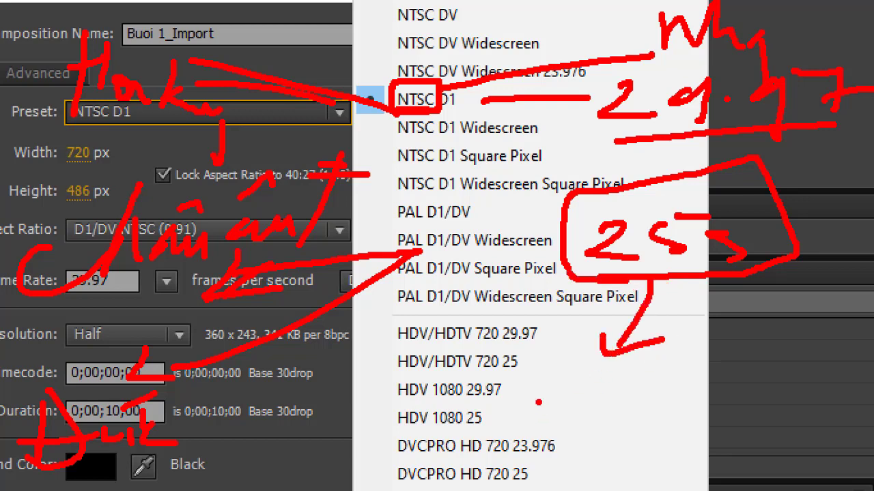
Underline and bracket the HDV/HDTV 720 29.97 preset group, then bring up the preset list.
{"action": "mouse_move", "coordinate": [539, 393]}
{"action": "left_mouse_down"}
{"action": "mouse_move", "coordinate": [522, 415]}
{"action": "mouse_move", "coordinate": [622, 409]}
{"action": "mouse_move", "coordinate": [622, 389]}
{"action": "left_mouse_up"}
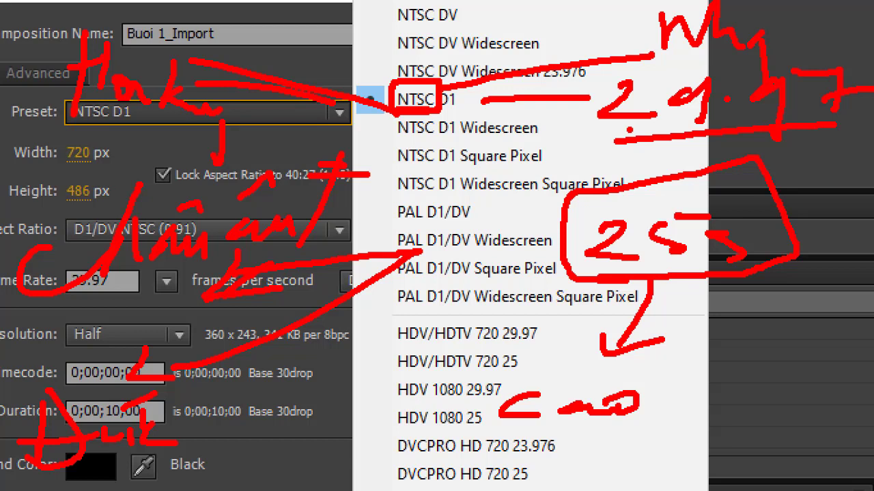
{"action": "left_click_drag", "start_coordinate": [383, 351], "coordinate": [428, 347]}
{"action": "left_click_drag", "start_coordinate": [444, 351], "coordinate": [508, 353]}
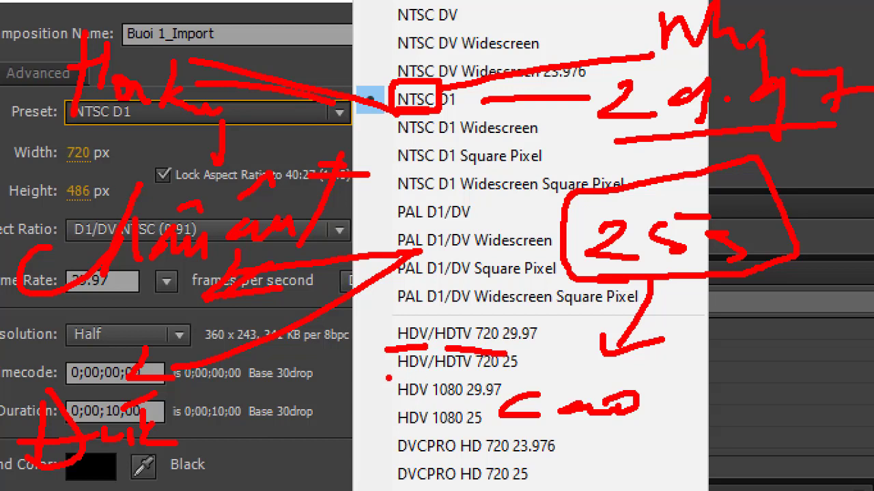
{"action": "left_click_drag", "start_coordinate": [389, 375], "coordinate": [454, 374]}
{"action": "left_click_drag", "start_coordinate": [390, 404], "coordinate": [444, 400]}
{"action": "left_click_drag", "start_coordinate": [403, 434], "coordinate": [472, 432]}
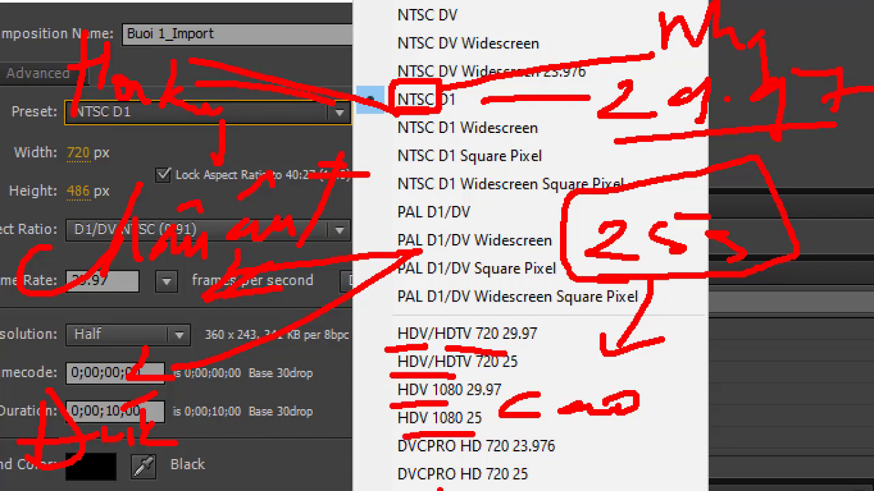
{"action": "left_click_drag", "start_coordinate": [387, 318], "coordinate": [369, 429]}
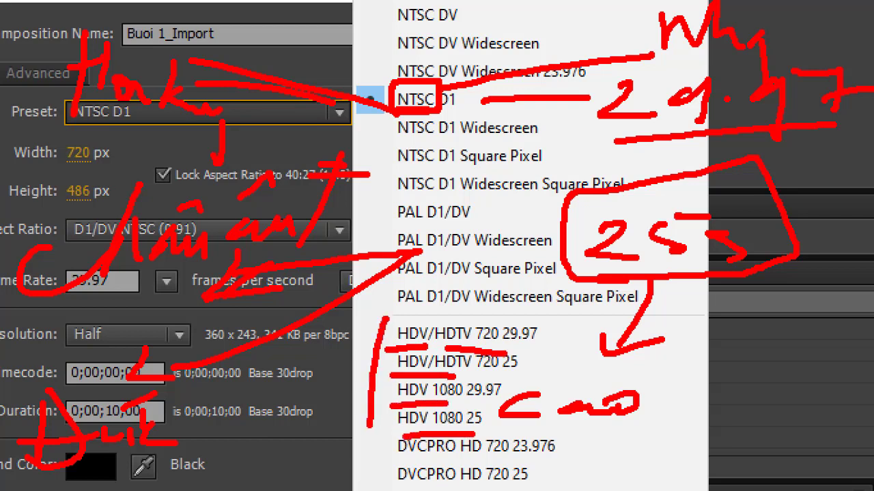
{"action": "left_click_drag", "start_coordinate": [397, 321], "coordinate": [356, 434]}
{"action": "left_click_drag", "start_coordinate": [373, 314], "coordinate": [369, 381]}
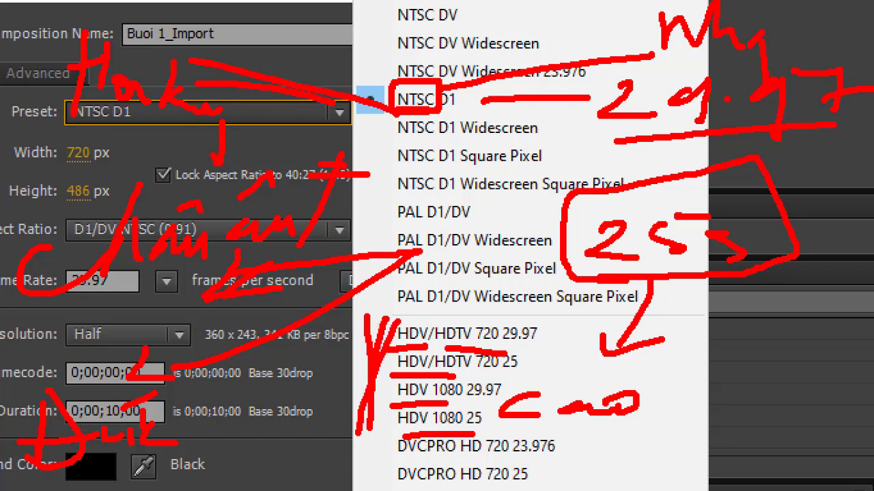
{"action": "left_click_drag", "start_coordinate": [351, 325], "coordinate": [386, 412]}
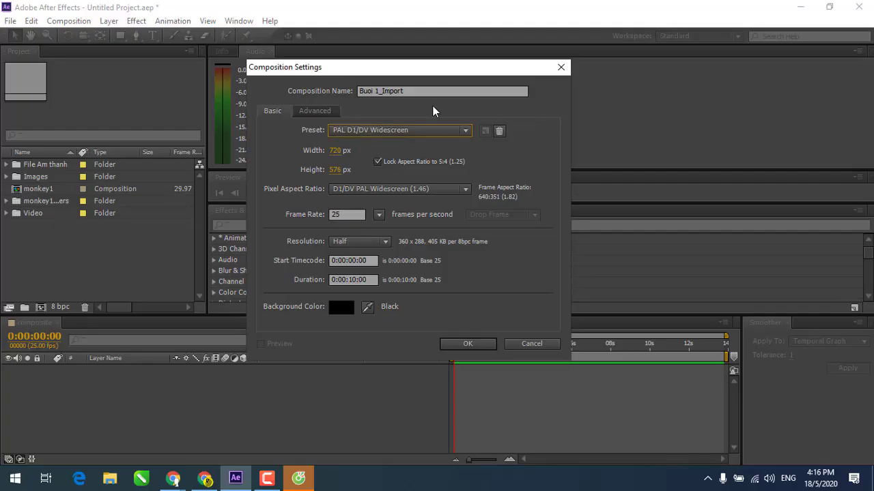
{"action": "left_click", "coordinate": [369, 137]}
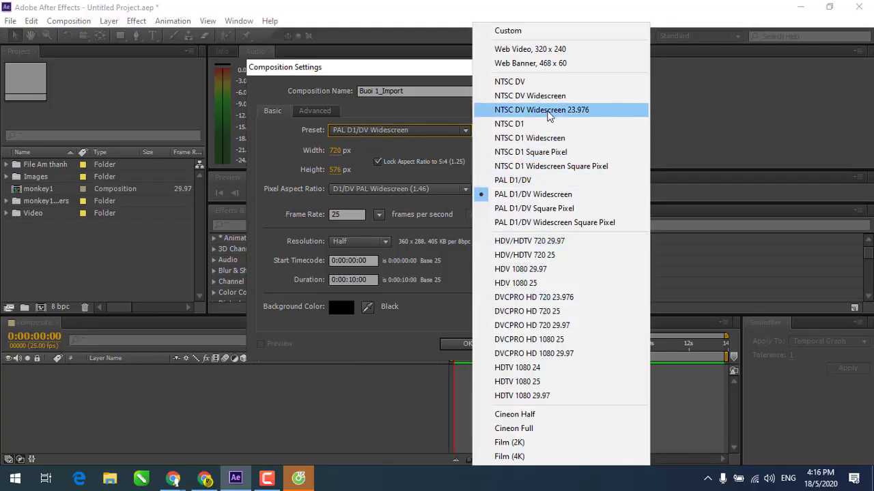
Pick NTSC D1, then mark its 720×486 size, 29.97 frame rate and resolution setting.
{"action": "left_click", "coordinate": [522, 125]}
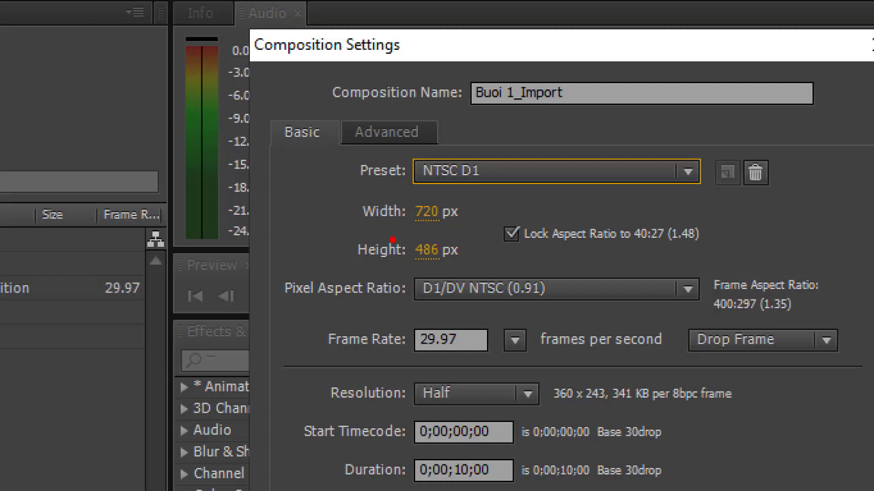
{"action": "left_click_drag", "start_coordinate": [365, 222], "coordinate": [395, 219]}
{"action": "left_click_drag", "start_coordinate": [358, 267], "coordinate": [413, 276]}
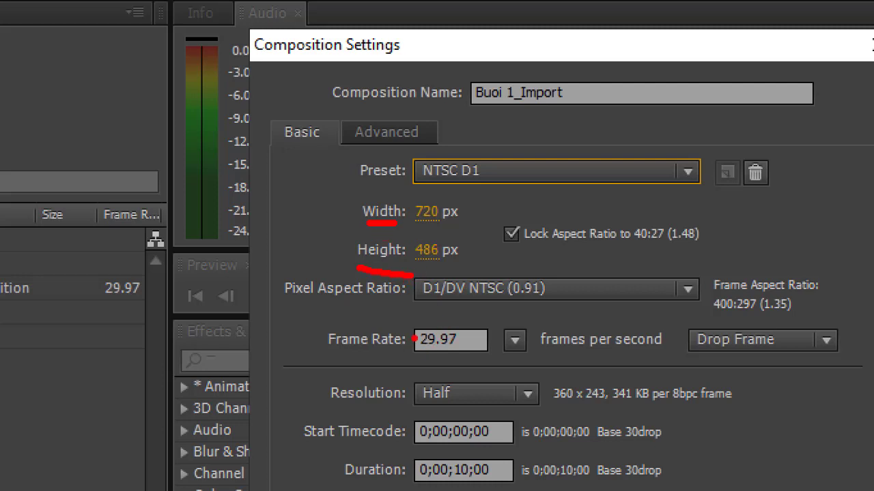
{"action": "left_click_drag", "start_coordinate": [318, 353], "coordinate": [398, 352]}
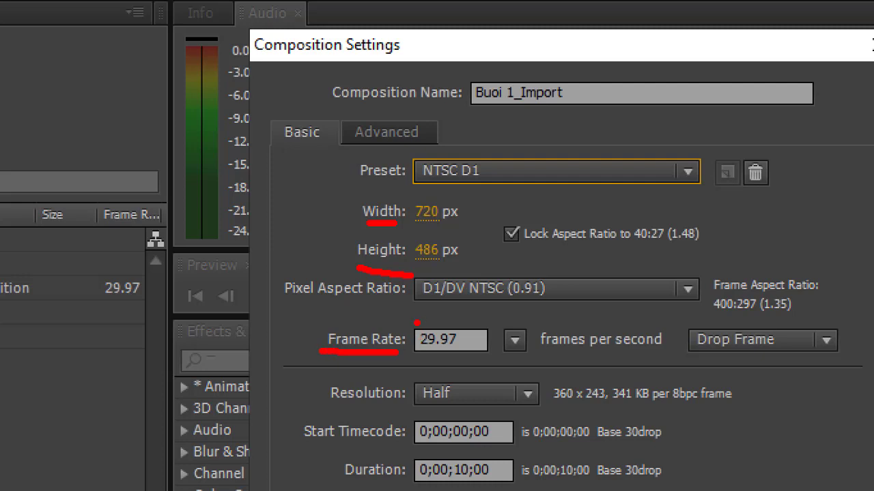
{"action": "left_click_drag", "start_coordinate": [416, 322], "coordinate": [409, 309]}
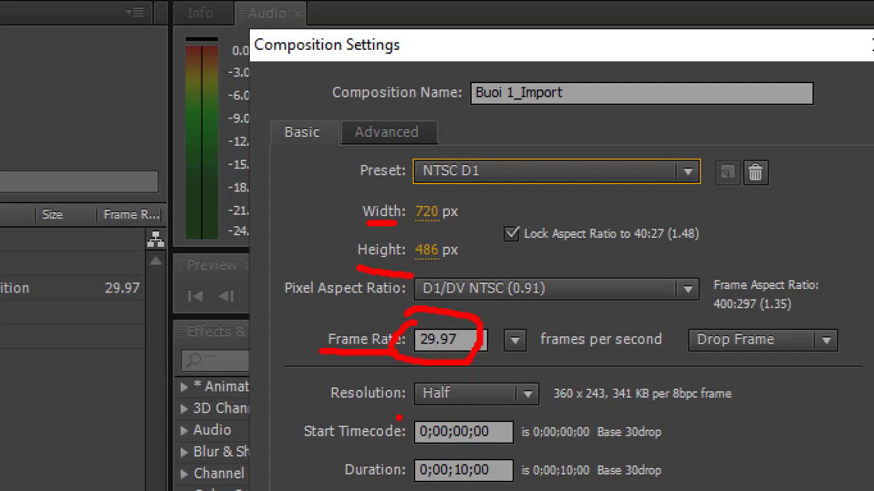
{"action": "left_click_drag", "start_coordinate": [337, 402], "coordinate": [385, 403]}
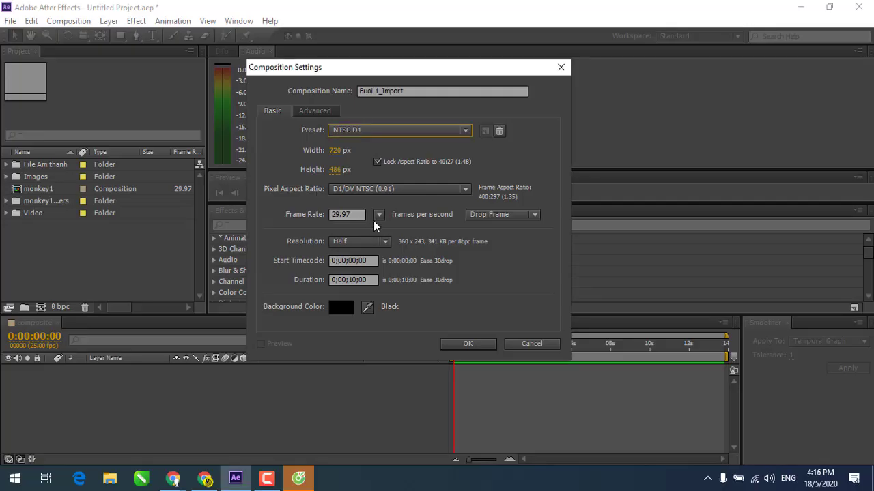
Set the composition resolution to Full.
{"action": "left_click", "coordinate": [379, 242]}
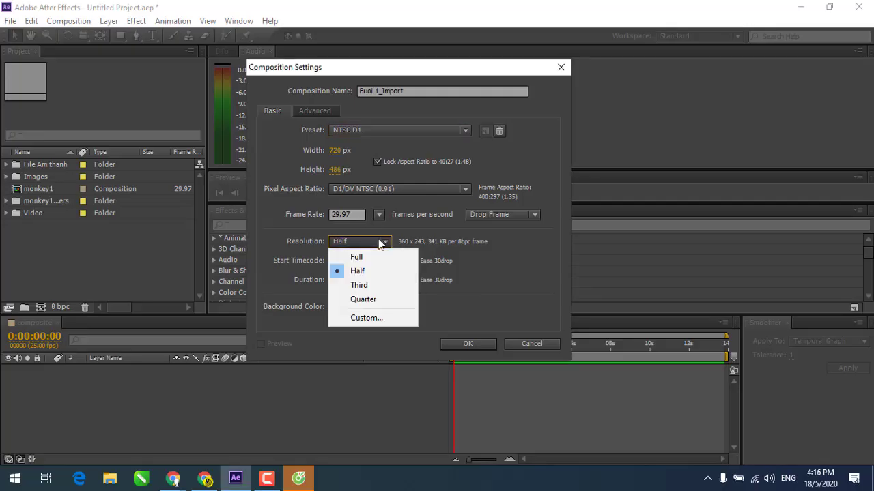
{"action": "left_click", "coordinate": [375, 258]}
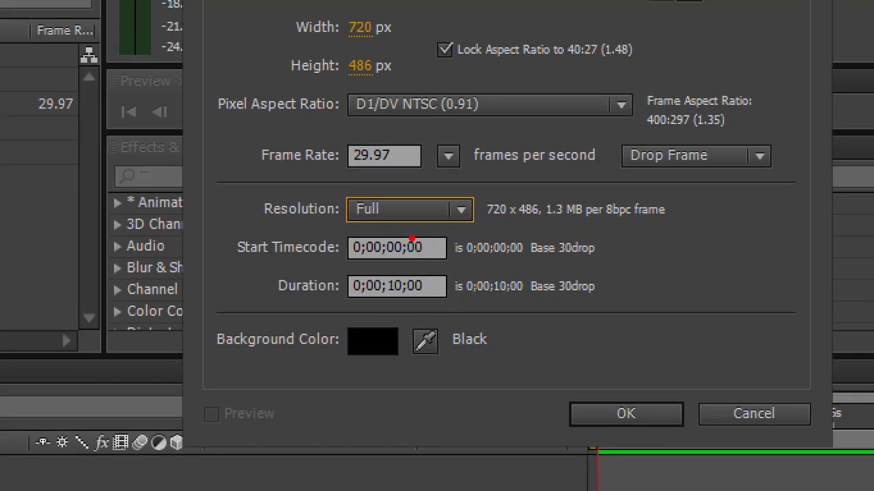
{"action": "mouse_move", "coordinate": [342, 222]}
{"action": "left_mouse_down"}
{"action": "mouse_move", "coordinate": [382, 219]}
{"action": "mouse_move", "coordinate": [345, 217]}
{"action": "left_mouse_up"}
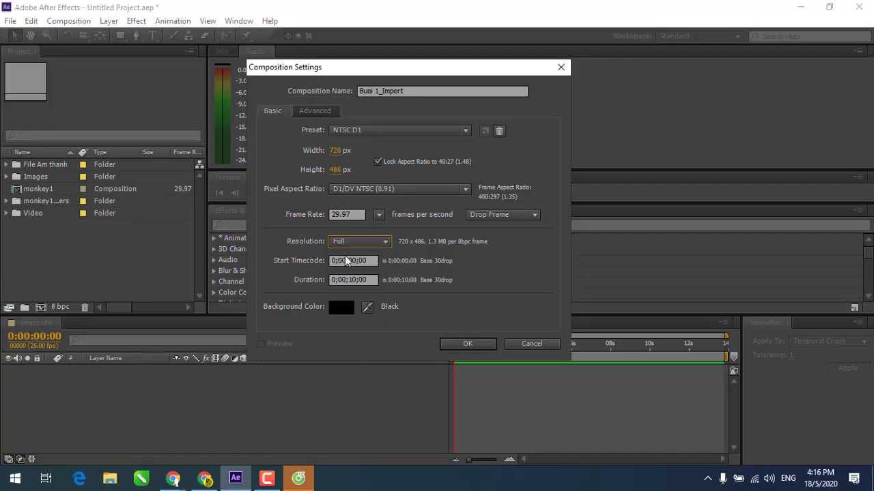
Annotate the resolution list, labelling Half as 1/2 and Third as 1/3.
{"action": "left_click", "coordinate": [385, 243]}
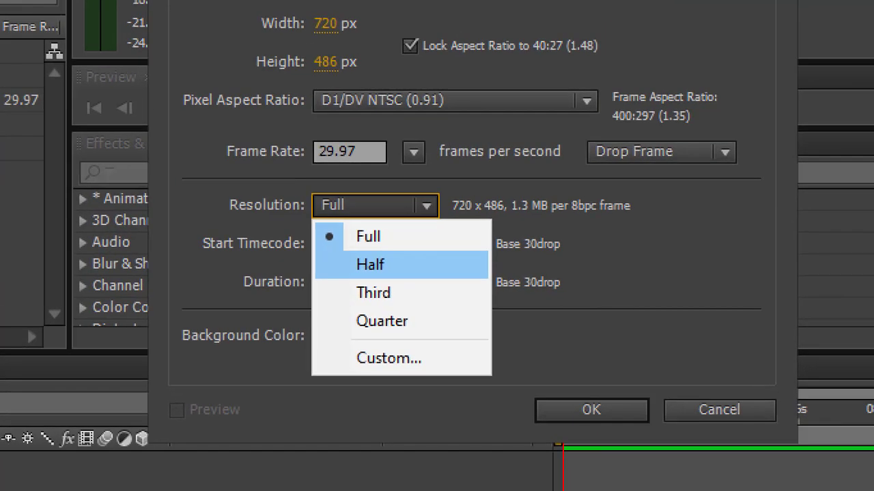
{"action": "mouse_move", "coordinate": [435, 258]}
{"action": "left_mouse_down"}
{"action": "mouse_move", "coordinate": [564, 219]}
{"action": "mouse_move", "coordinate": [676, 151]}
{"action": "left_mouse_up"}
{"action": "left_click_drag", "start_coordinate": [675, 153], "coordinate": [635, 213]}
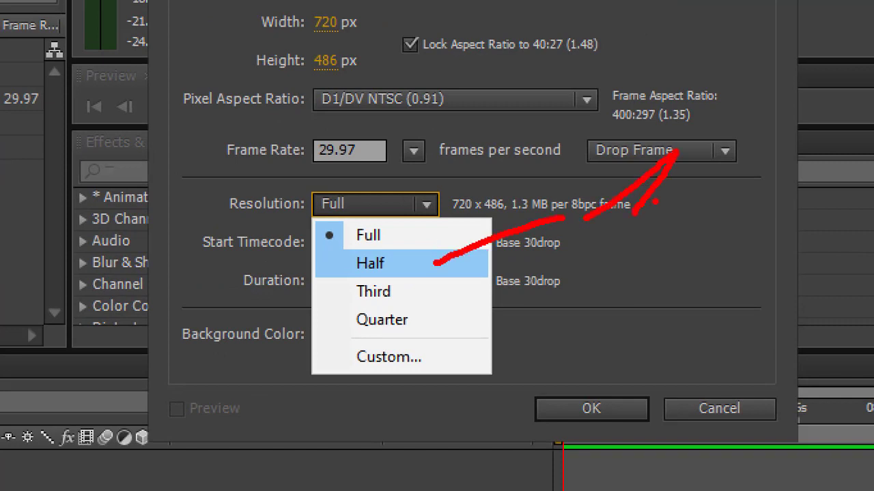
{"action": "left_click_drag", "start_coordinate": [718, 156], "coordinate": [680, 221]}
{"action": "left_click_drag", "start_coordinate": [716, 192], "coordinate": [758, 220]}
{"action": "left_click_drag", "start_coordinate": [357, 298], "coordinate": [389, 300]}
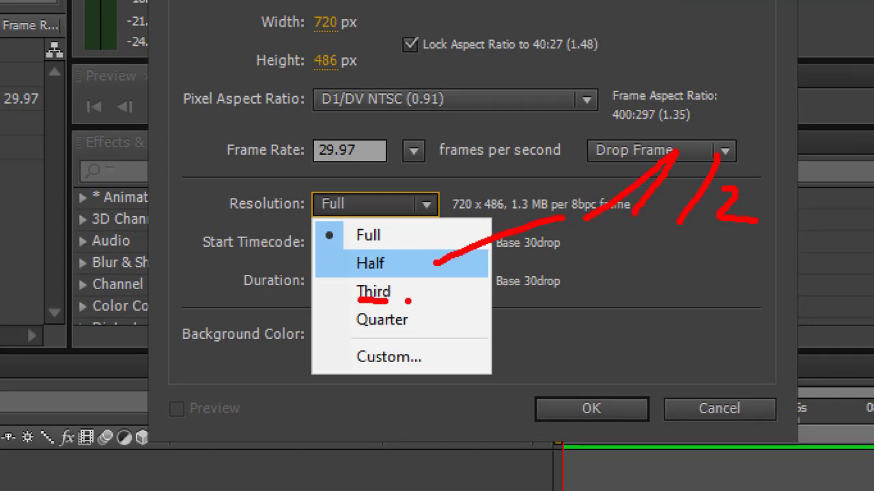
{"action": "left_click_drag", "start_coordinate": [452, 295], "coordinate": [686, 302]}
{"action": "left_click_drag", "start_coordinate": [742, 254], "coordinate": [709, 314]}
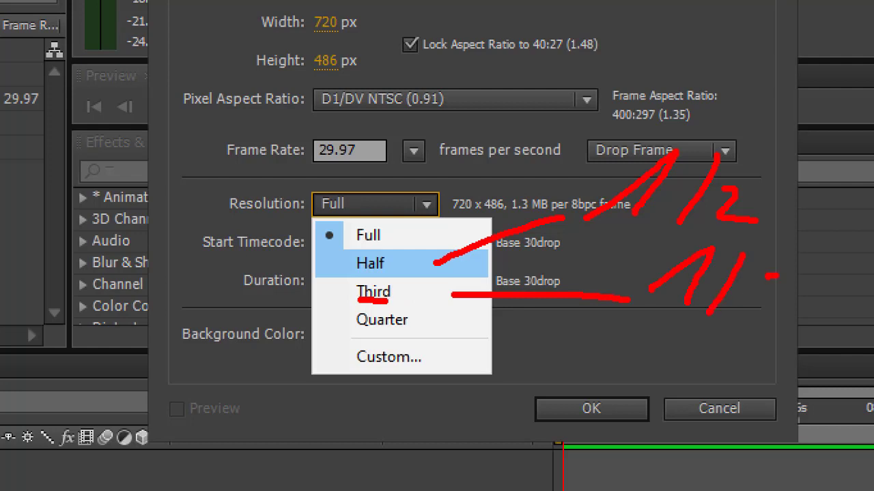
{"action": "left_click_drag", "start_coordinate": [754, 288], "coordinate": [764, 318]}
{"action": "mouse_move", "coordinate": [346, 327]}
{"action": "left_mouse_down"}
{"action": "mouse_move", "coordinate": [426, 330]}
{"action": "mouse_move", "coordinate": [570, 394]}
{"action": "left_mouse_up"}
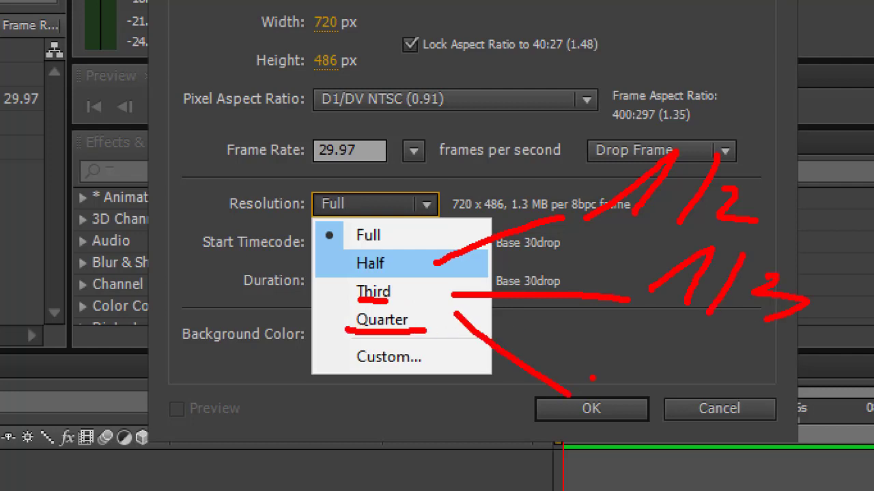
Label Quarter as 1/4, circle Custom, and mark the Half and Third options.
{"action": "left_click_drag", "start_coordinate": [614, 377], "coordinate": [636, 413]}
{"action": "left_click_drag", "start_coordinate": [723, 355], "coordinate": [679, 401]}
{"action": "mouse_move", "coordinate": [754, 366]}
{"action": "left_mouse_down"}
{"action": "mouse_move", "coordinate": [762, 410]}
{"action": "mouse_move", "coordinate": [750, 434]}
{"action": "left_mouse_up"}
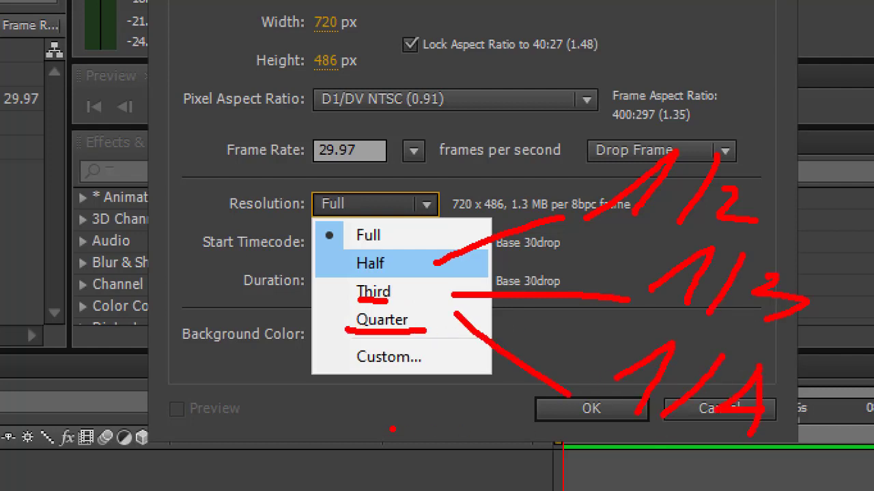
{"action": "mouse_move", "coordinate": [373, 344]}
{"action": "left_mouse_down"}
{"action": "mouse_move", "coordinate": [374, 381]}
{"action": "mouse_move", "coordinate": [331, 355]}
{"action": "mouse_move", "coordinate": [338, 446]}
{"action": "left_mouse_up"}
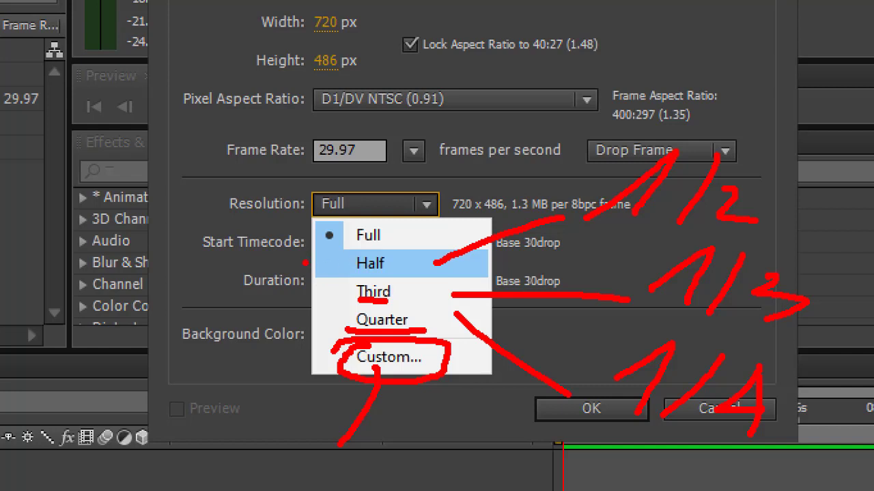
{"action": "left_click_drag", "start_coordinate": [300, 262], "coordinate": [331, 260]}
{"action": "left_click_drag", "start_coordinate": [295, 293], "coordinate": [351, 290]}
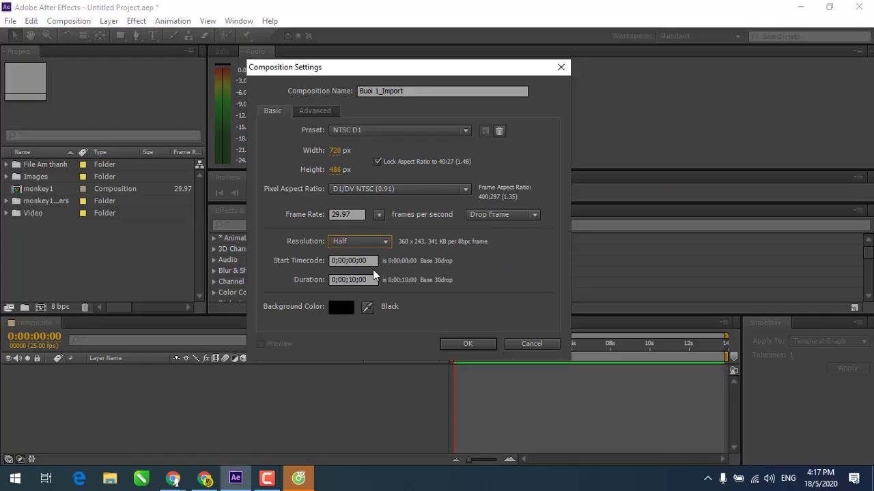
{"action": "left_click", "coordinate": [359, 241]}
{"action": "left_click", "coordinate": [339, 255]}
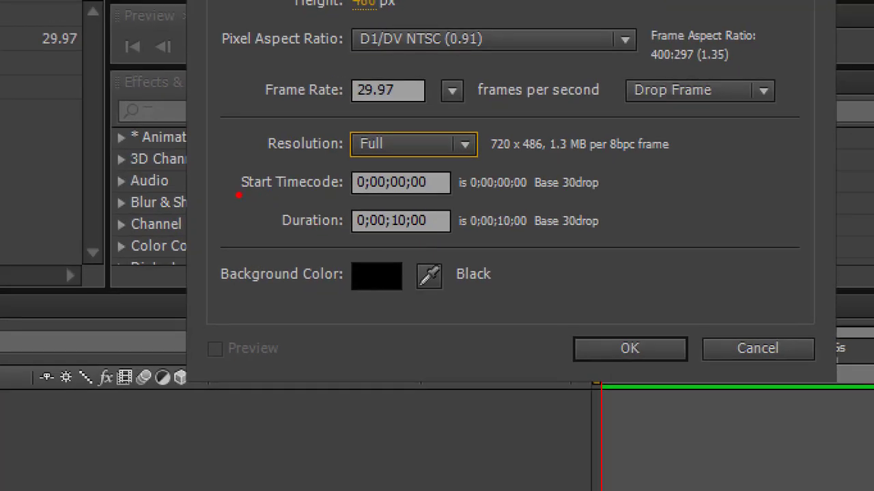
{"action": "left_click_drag", "start_coordinate": [239, 196], "coordinate": [340, 198]}
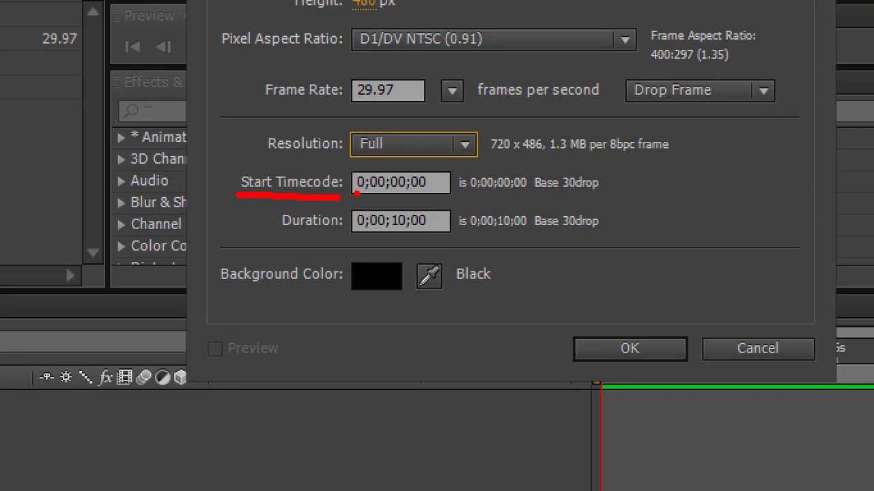
{"action": "left_click_drag", "start_coordinate": [334, 194], "coordinate": [213, 195]}
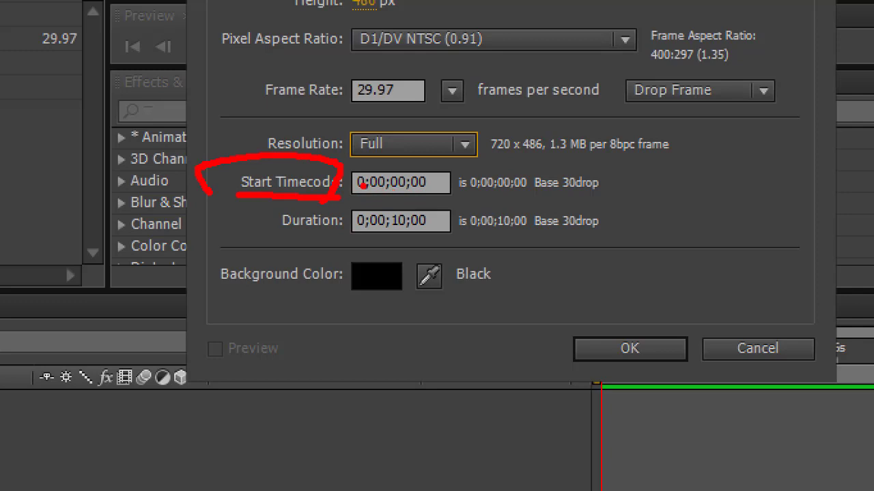
{"action": "mouse_move", "coordinate": [356, 176]}
{"action": "left_mouse_down"}
{"action": "mouse_move", "coordinate": [356, 191]}
{"action": "mouse_move", "coordinate": [341, 198]}
{"action": "left_mouse_up"}
{"action": "mouse_move", "coordinate": [473, 180]}
{"action": "left_mouse_down"}
{"action": "mouse_move", "coordinate": [499, 199]}
{"action": "mouse_move", "coordinate": [618, 188]}
{"action": "mouse_move", "coordinate": [604, 204]}
{"action": "mouse_move", "coordinate": [760, 191]}
{"action": "left_mouse_up"}
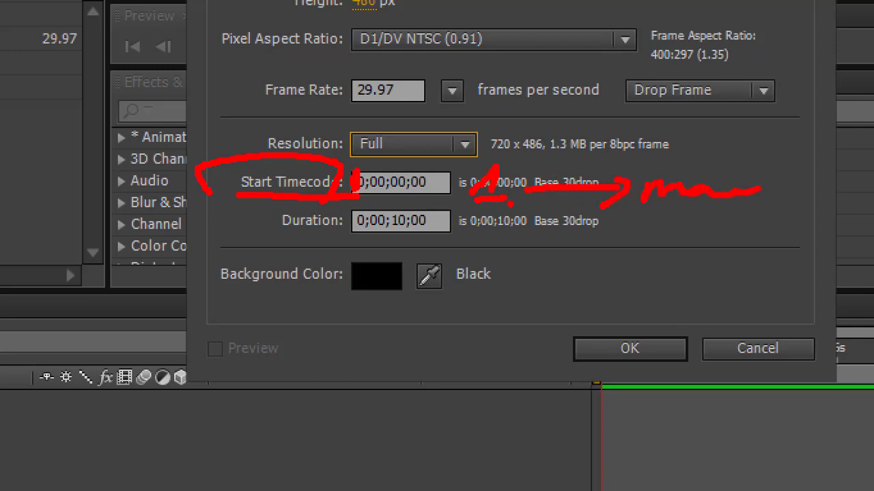
{"action": "left_click_drag", "start_coordinate": [362, 176], "coordinate": [360, 191]}
{"action": "left_click_drag", "start_coordinate": [624, 206], "coordinate": [710, 194]}
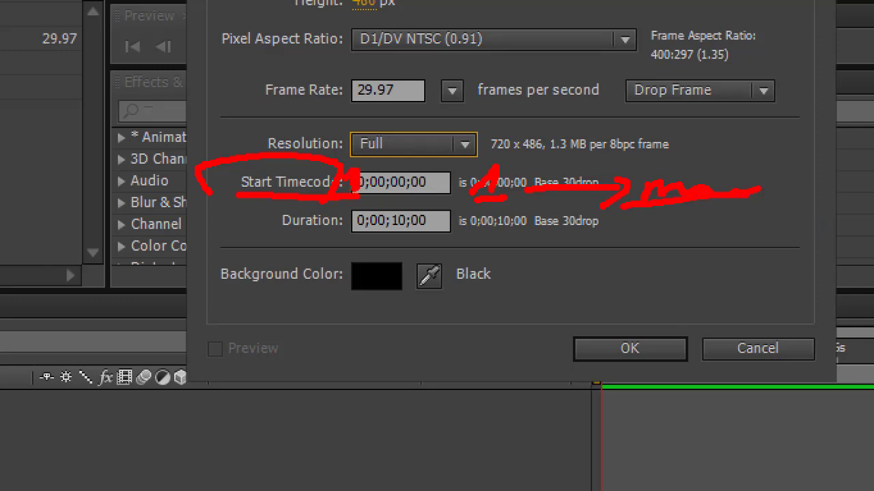
{"action": "left_click_drag", "start_coordinate": [442, 158], "coordinate": [386, 194]}
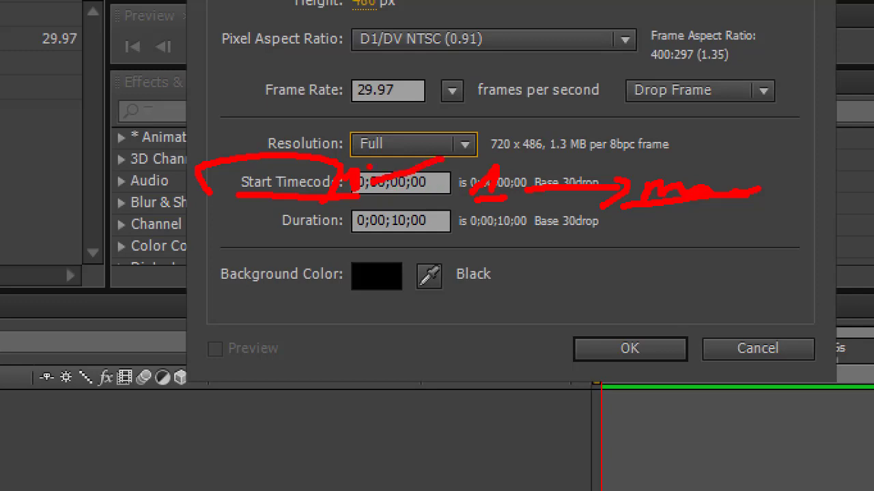
{"action": "left_click_drag", "start_coordinate": [367, 157], "coordinate": [436, 205]}
{"action": "left_click_drag", "start_coordinate": [284, 233], "coordinate": [335, 232]}
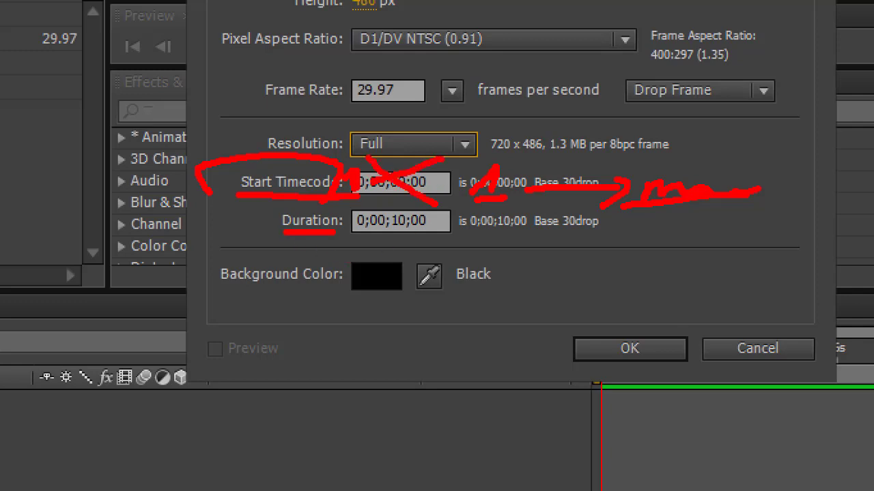
{"action": "left_click", "coordinate": [335, 239]}
{"action": "key", "text": "Escape"}
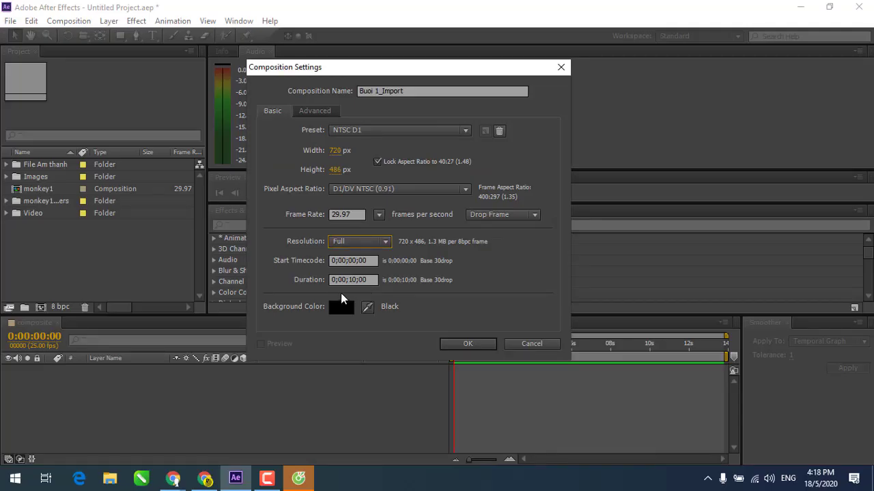
Annotate the 720×486, 29.97 fps composition settings and edit the 0;00;10;00 duration.
{"action": "key", "text": "ctrl+1"}
{"action": "left_click_drag", "start_coordinate": [332, 283], "coordinate": [260, 310]}
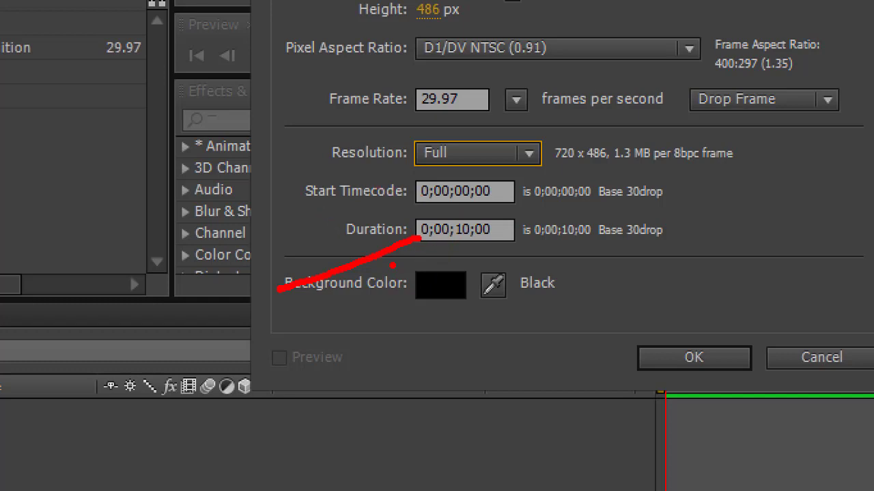
{"action": "mouse_move", "coordinate": [232, 297]}
{"action": "left_mouse_down"}
{"action": "mouse_move", "coordinate": [204, 344]}
{"action": "mouse_move", "coordinate": [225, 340]}
{"action": "left_mouse_up"}
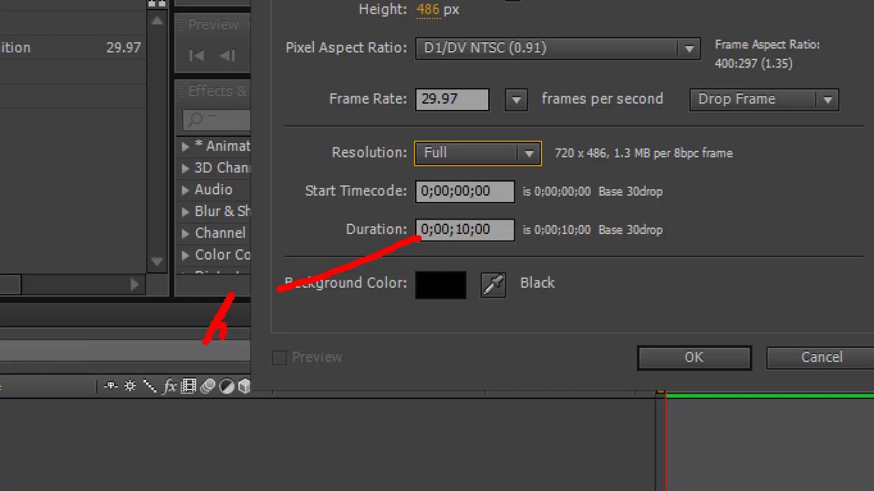
{"action": "left_click_drag", "start_coordinate": [435, 242], "coordinate": [355, 344]}
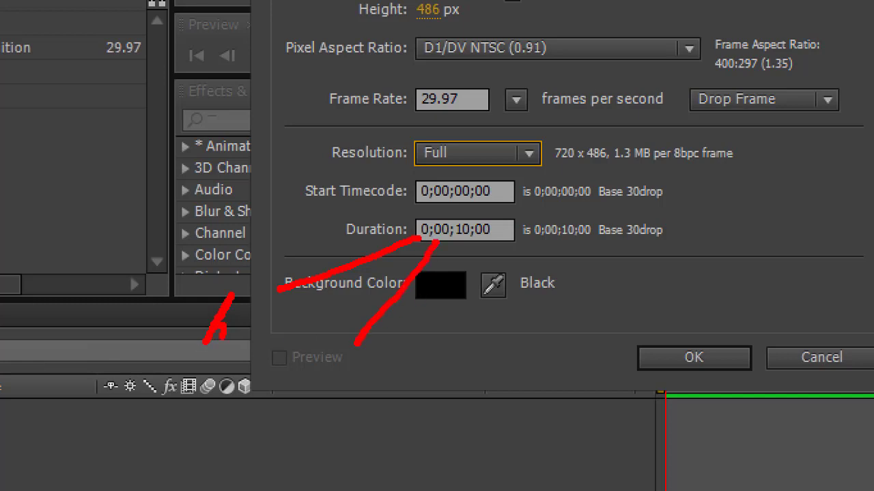
{"action": "mouse_move", "coordinate": [315, 385]}
{"action": "left_mouse_down"}
{"action": "mouse_move", "coordinate": [308, 427]}
{"action": "mouse_move", "coordinate": [338, 389]}
{"action": "mouse_move", "coordinate": [377, 407]}
{"action": "left_mouse_up"}
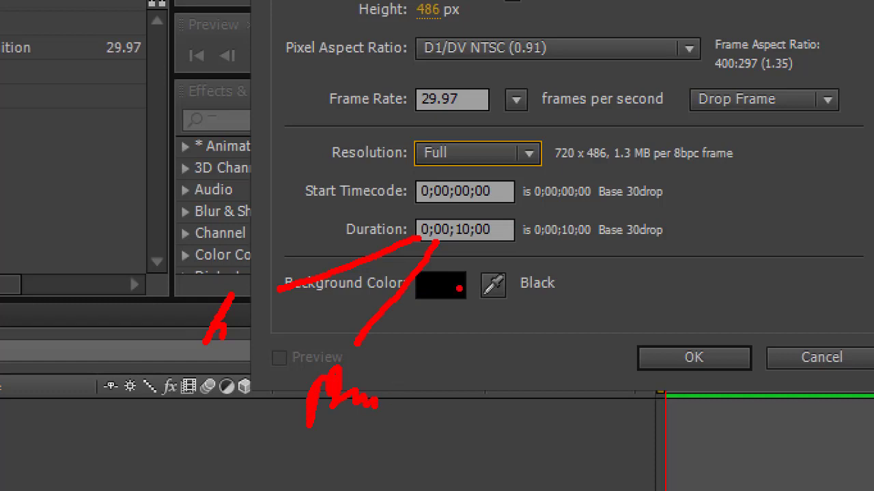
{"action": "left_click_drag", "start_coordinate": [465, 239], "coordinate": [468, 331]}
{"action": "left_click_drag", "start_coordinate": [459, 369], "coordinate": [430, 389]}
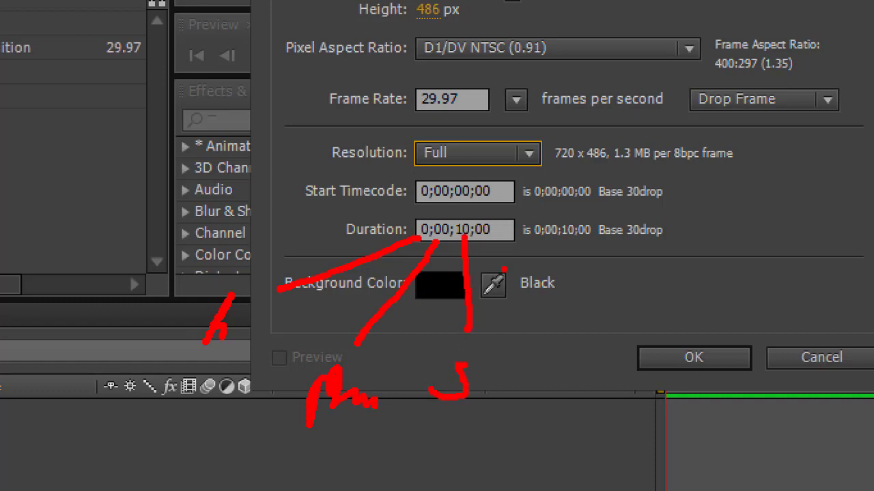
{"action": "mouse_move", "coordinate": [486, 238]}
{"action": "left_mouse_down"}
{"action": "mouse_move", "coordinate": [531, 388]}
{"action": "mouse_move", "coordinate": [527, 455]}
{"action": "left_mouse_up"}
{"action": "left_click_drag", "start_coordinate": [531, 416], "coordinate": [573, 408]}
{"action": "left_click", "coordinate": [580, 410]}
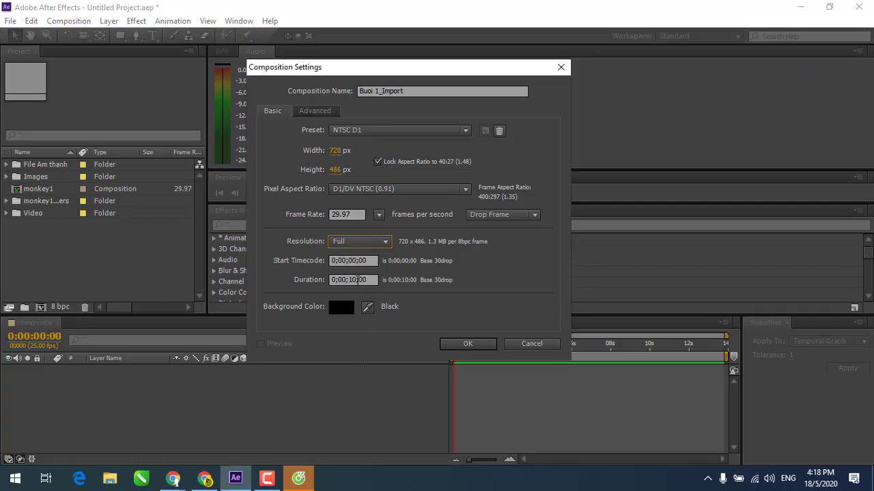
{"action": "left_click", "coordinate": [354, 280]}
{"action": "left_click", "coordinate": [468, 344]}
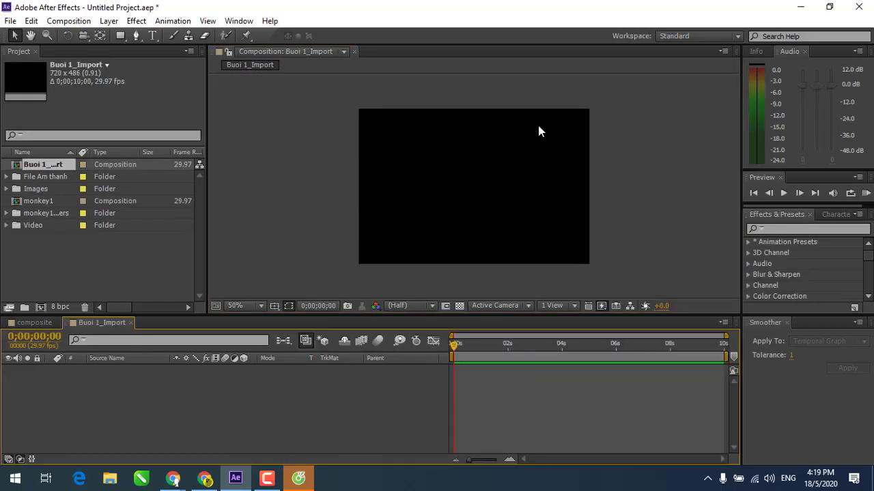
{"action": "left_click", "coordinate": [34, 201]}
{"action": "left_click", "coordinate": [20, 213]}
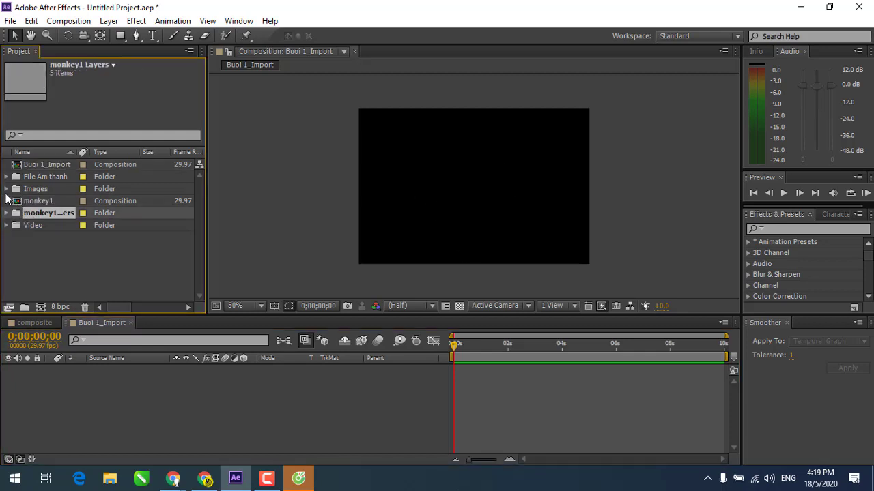
{"action": "left_click", "coordinate": [6, 213]}
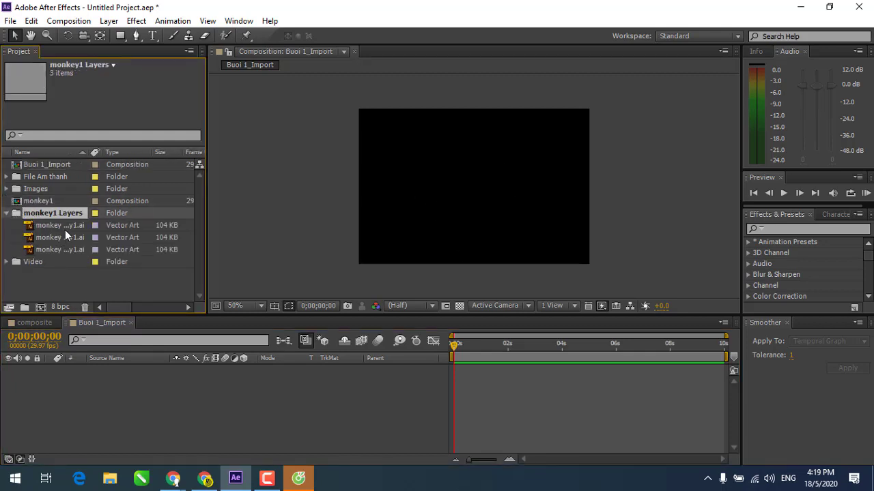
{"action": "left_click_drag", "start_coordinate": [60, 226], "coordinate": [64, 389]}
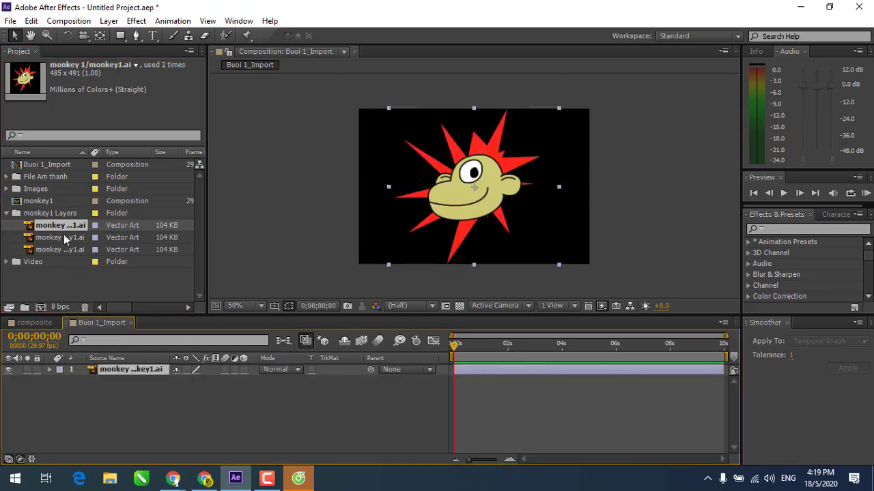
{"action": "left_click", "coordinate": [33, 240]}
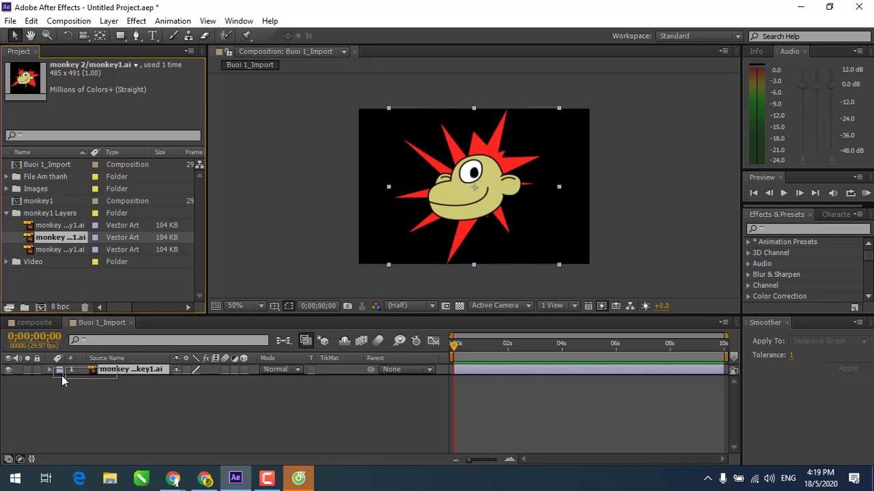
{"action": "left_click_drag", "start_coordinate": [31, 240], "coordinate": [68, 380]}
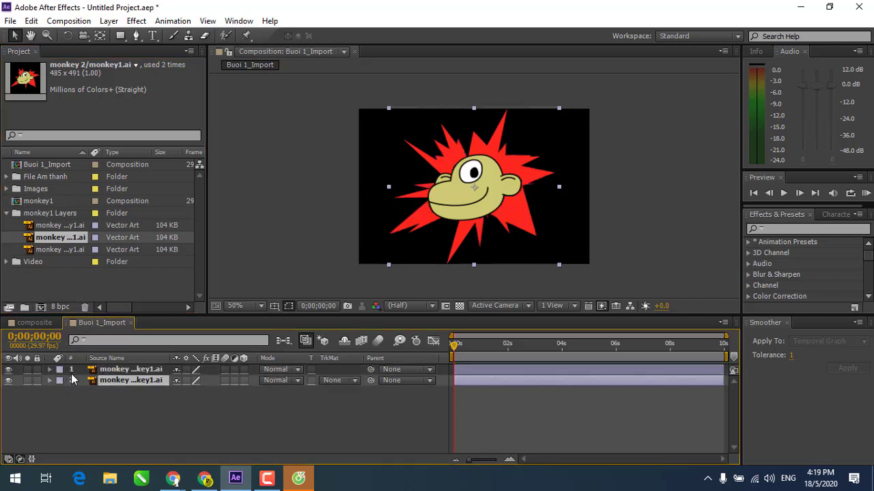
{"action": "left_click", "coordinate": [31, 250]}
{"action": "mouse_move", "coordinate": [31, 250]}
{"action": "left_mouse_down"}
{"action": "mouse_move", "coordinate": [63, 399]}
{"action": "mouse_move", "coordinate": [82, 403]}
{"action": "left_mouse_up"}
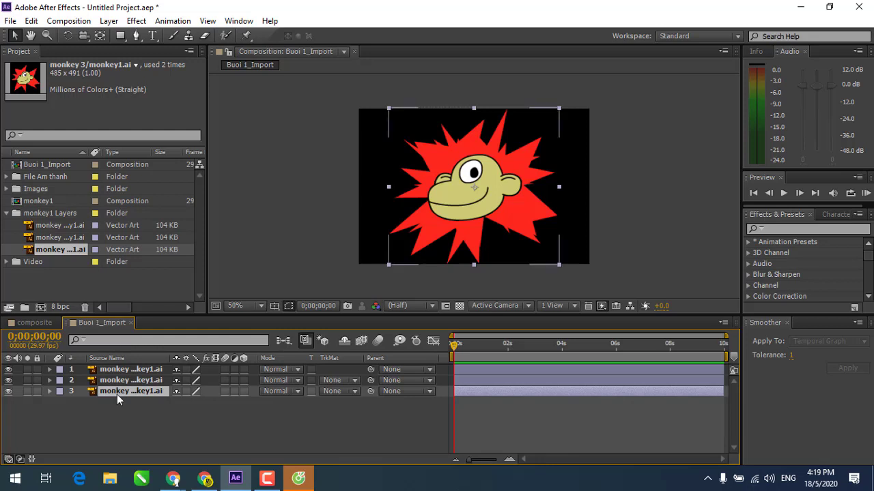
{"action": "key", "text": "ctrl+a"}
{"action": "key", "text": "Delete"}
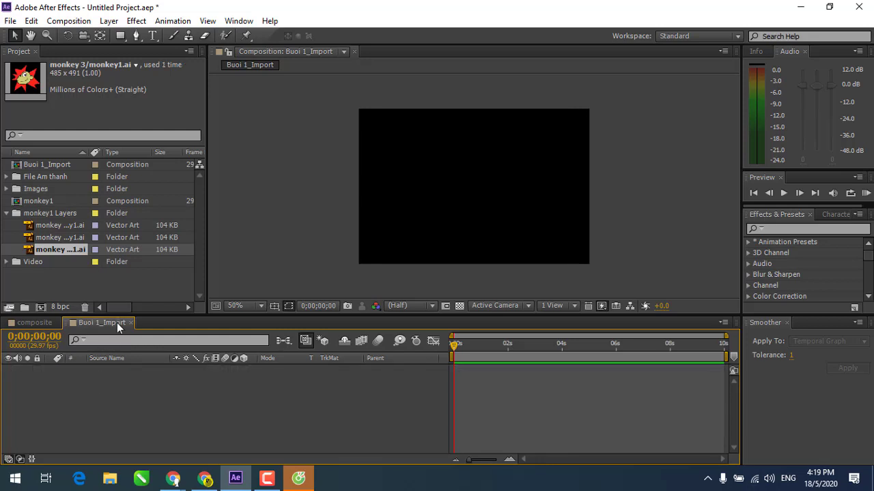
{"action": "left_click", "coordinate": [6, 213]}
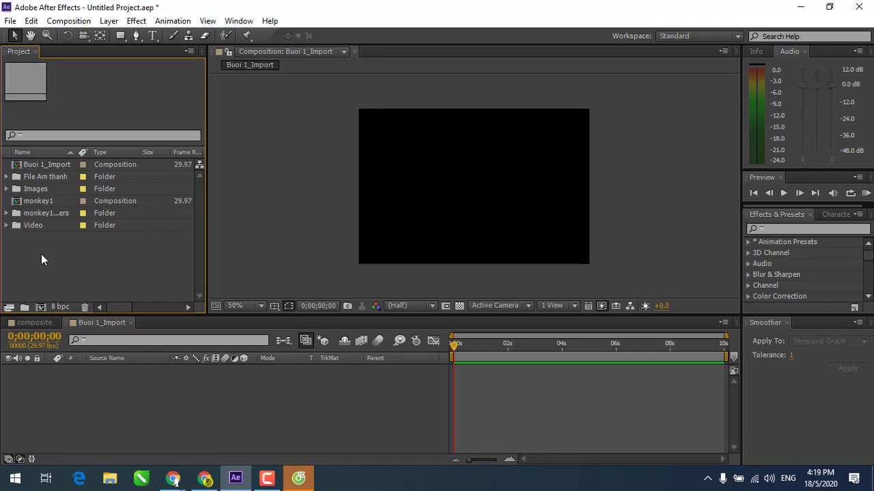
Import Banner.psd from the File Photoshop folder as a layered composition.
{"action": "double_click", "coordinate": [41, 255]}
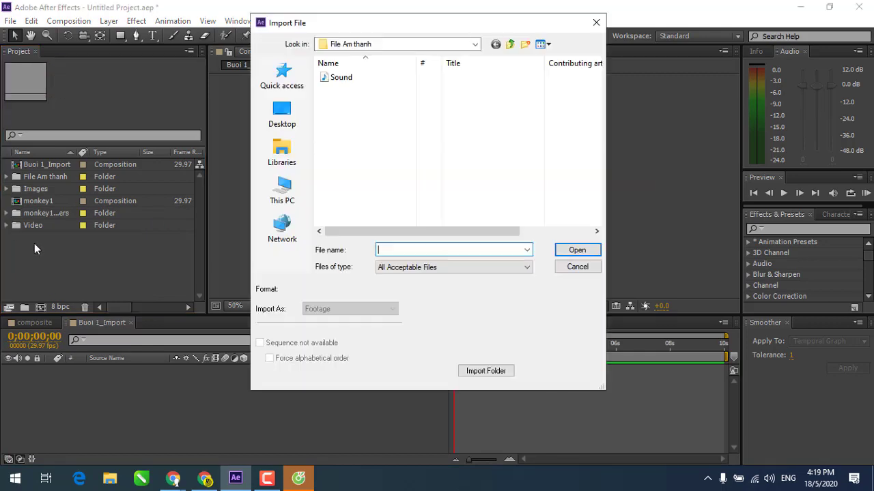
{"action": "left_click", "coordinate": [510, 43]}
{"action": "double_click", "coordinate": [341, 175]}
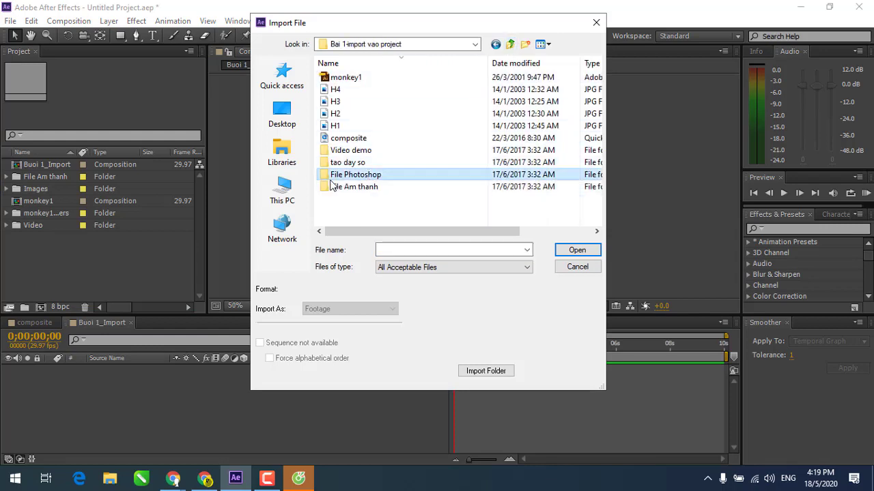
{"action": "left_click", "coordinate": [350, 89]}
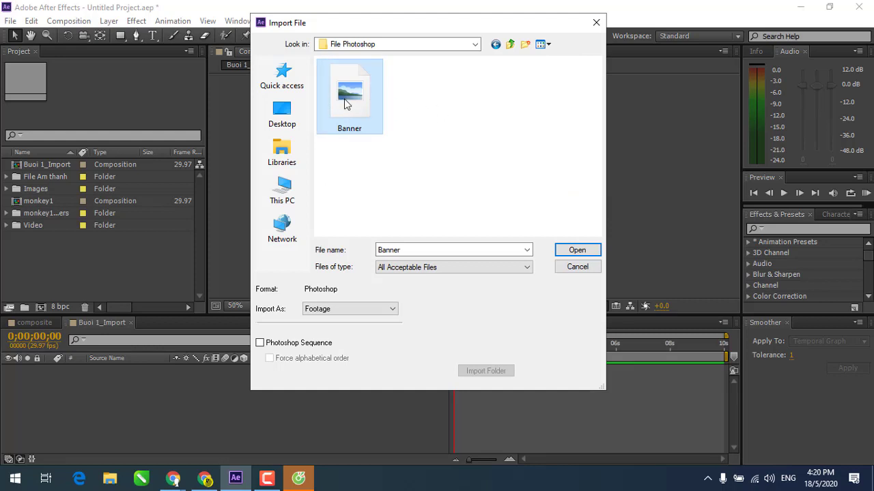
{"action": "left_click", "coordinate": [567, 250]}
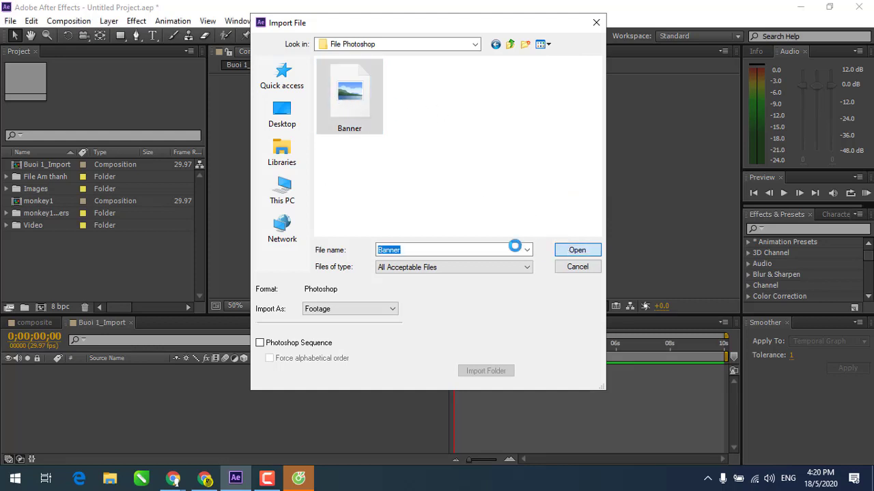
{"action": "left_click", "coordinate": [445, 313]}
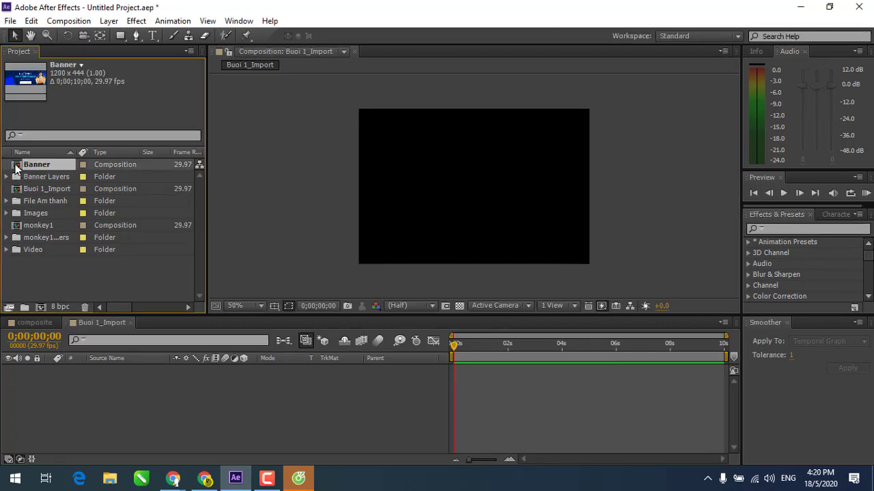
{"action": "left_click", "coordinate": [38, 178]}
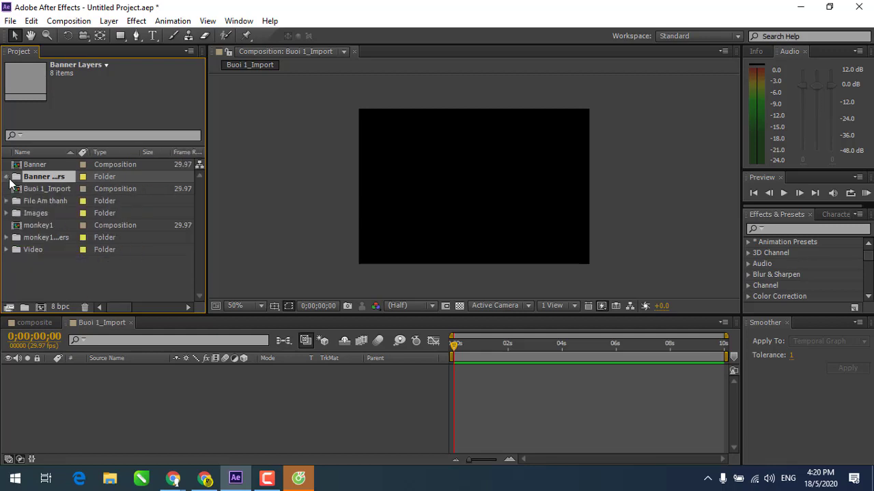
Expand the Banner Layers folder and browse its Photoshop layer files.
{"action": "left_click", "coordinate": [7, 177]}
{"action": "left_click", "coordinate": [7, 177]}
{"action": "left_click", "coordinate": [7, 177]}
{"action": "left_click", "coordinate": [61, 191]}
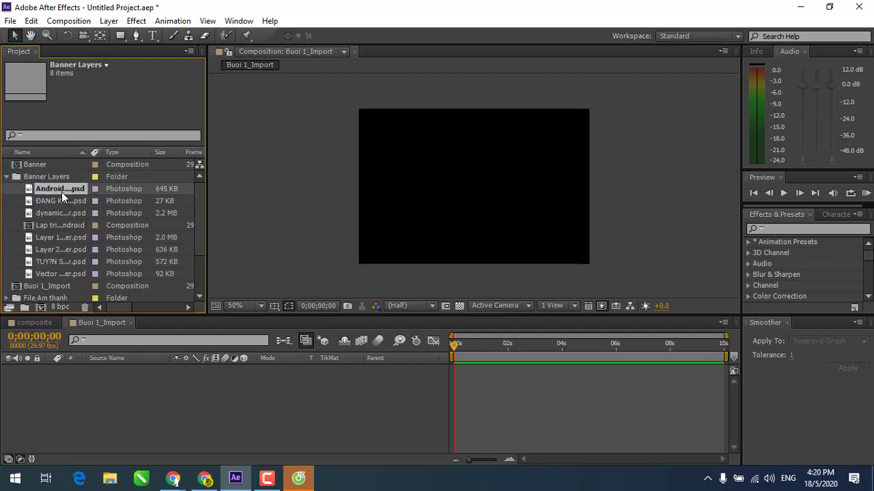
{"action": "left_click", "coordinate": [52, 213]}
{"action": "left_click", "coordinate": [57, 249]}
{"action": "left_click", "coordinate": [55, 262]}
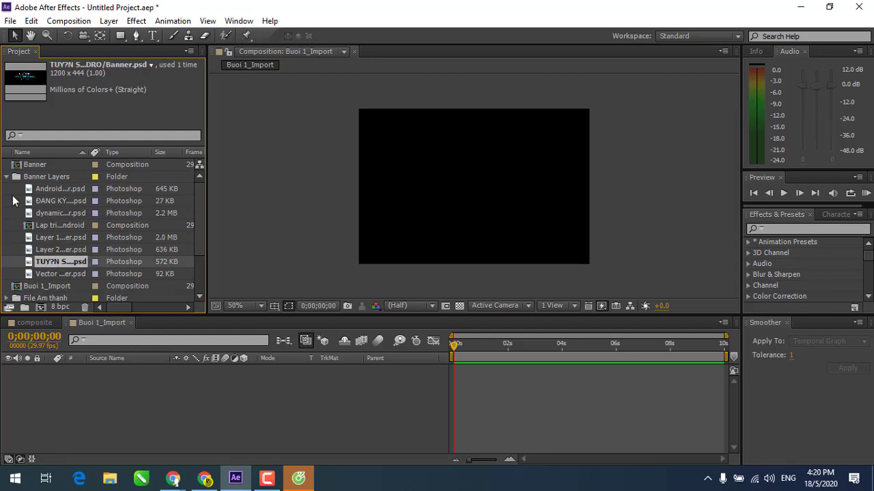
Delete the Banner Layers folder with its contents, confirming the prompt.
{"action": "left_click", "coordinate": [7, 176]}
{"action": "left_click", "coordinate": [20, 178]}
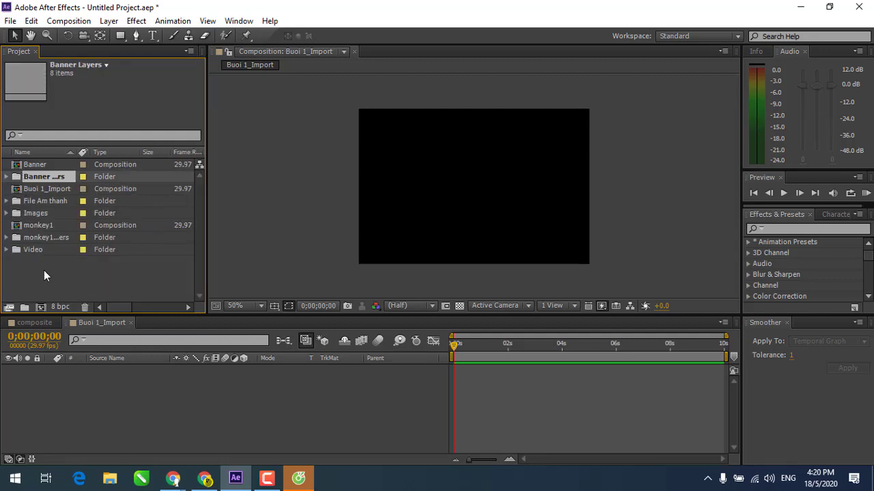
{"action": "key", "text": "Delete"}
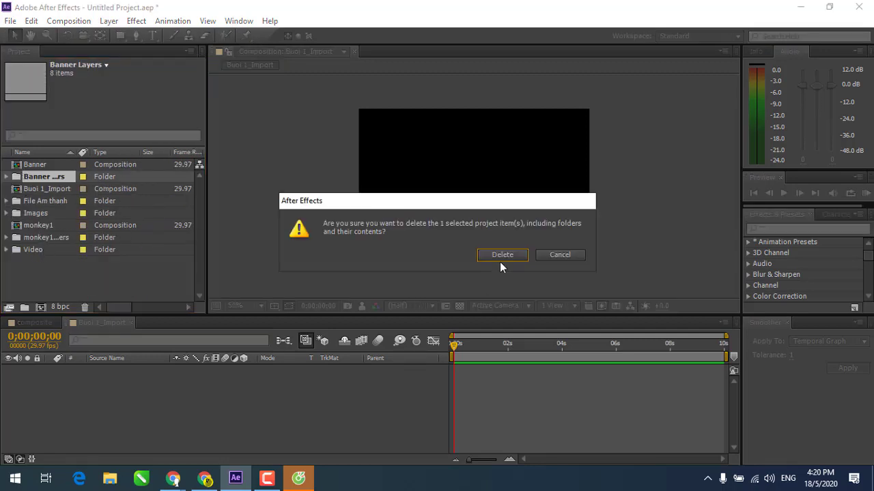
{"action": "left_click", "coordinate": [499, 255]}
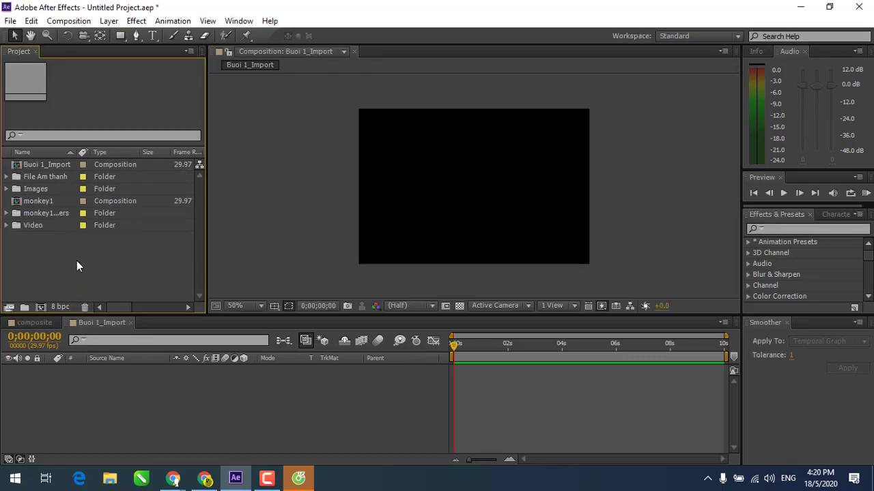
Choose Banner.psd in the import window and annotate the Import As options.
{"action": "double_click", "coordinate": [109, 254]}
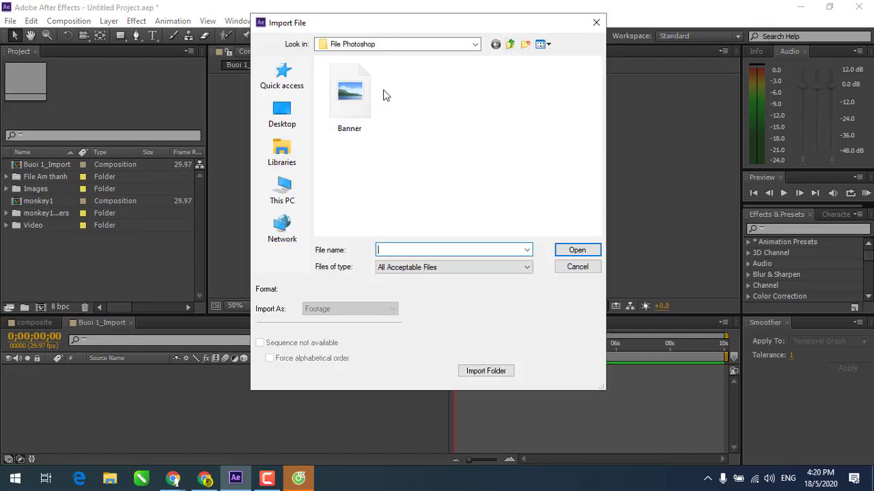
{"action": "left_click", "coordinate": [348, 104]}
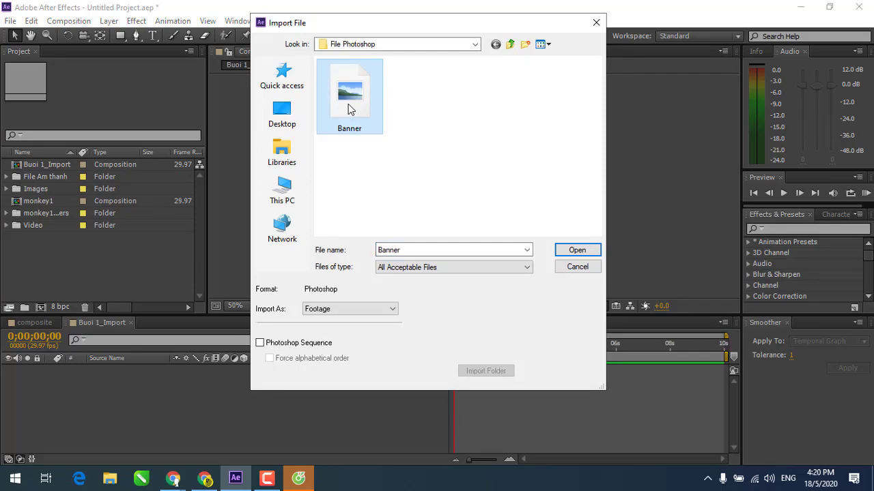
{"action": "left_click", "coordinate": [337, 311]}
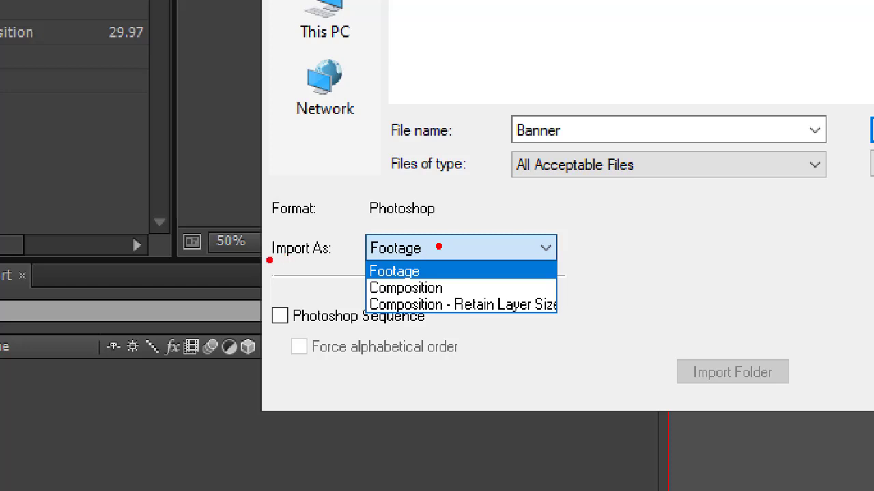
{"action": "left_click_drag", "start_coordinate": [269, 260], "coordinate": [239, 248]}
{"action": "left_click_drag", "start_coordinate": [372, 292], "coordinate": [346, 290]}
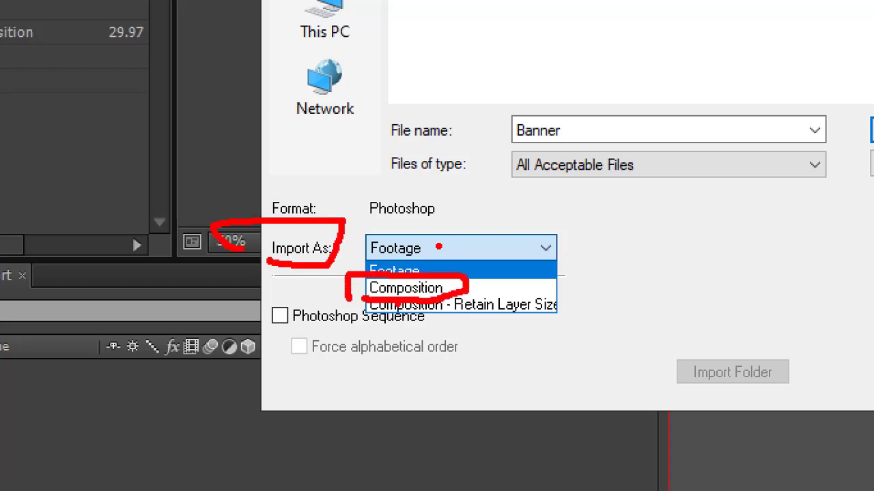
{"action": "left_click_drag", "start_coordinate": [467, 282], "coordinate": [578, 252]}
{"action": "mouse_move", "coordinate": [593, 217]}
{"action": "left_mouse_down"}
{"action": "mouse_move", "coordinate": [593, 184]}
{"action": "mouse_move", "coordinate": [595, 228]}
{"action": "mouse_move", "coordinate": [614, 208]}
{"action": "left_mouse_up"}
{"action": "mouse_move", "coordinate": [624, 201]}
{"action": "left_mouse_down"}
{"action": "mouse_move", "coordinate": [664, 202]}
{"action": "mouse_move", "coordinate": [686, 221]}
{"action": "left_mouse_up"}
{"action": "left_click_drag", "start_coordinate": [735, 162], "coordinate": [728, 223]}
{"action": "mouse_move", "coordinate": [758, 202]}
{"action": "left_mouse_down"}
{"action": "mouse_move", "coordinate": [746, 227]}
{"action": "mouse_move", "coordinate": [836, 197]}
{"action": "mouse_move", "coordinate": [861, 200]}
{"action": "mouse_move", "coordinate": [872, 164]}
{"action": "left_mouse_up"}
{"action": "left_click_drag", "start_coordinate": [753, 255], "coordinate": [746, 345]}
{"action": "mouse_move", "coordinate": [676, 360]}
{"action": "left_mouse_down"}
{"action": "mouse_move", "coordinate": [654, 411]}
{"action": "mouse_move", "coordinate": [667, 412]}
{"action": "mouse_move", "coordinate": [697, 377]}
{"action": "left_mouse_up"}
{"action": "left_click_drag", "start_coordinate": [700, 371], "coordinate": [686, 452]}
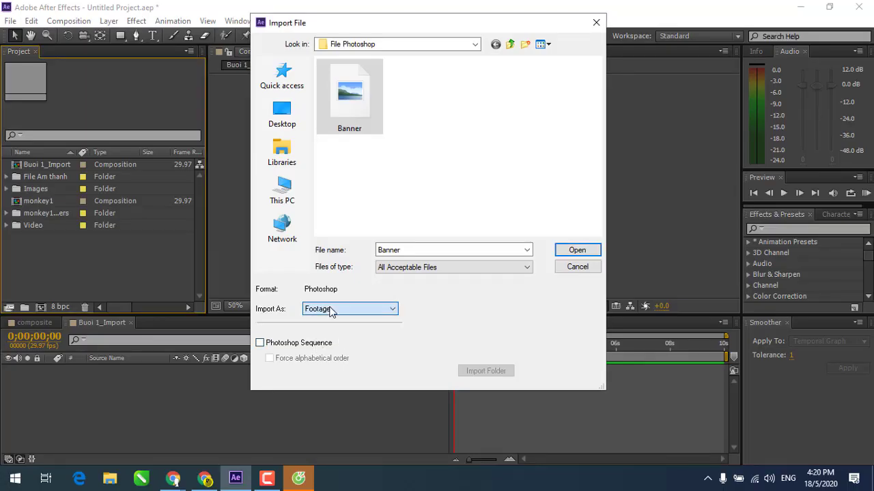
Import Banner.psd as a Composition, accepting the layer options.
{"action": "left_click", "coordinate": [331, 309]}
{"action": "left_click", "coordinate": [340, 330]}
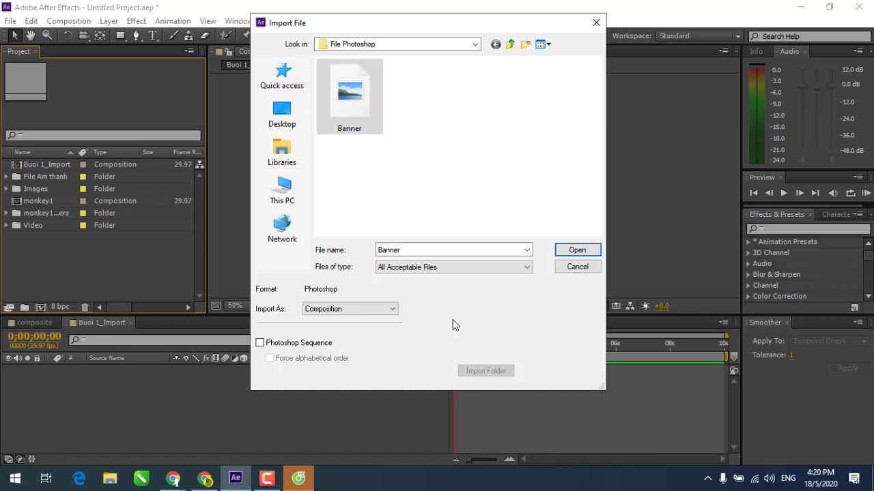
{"action": "left_click", "coordinate": [579, 253]}
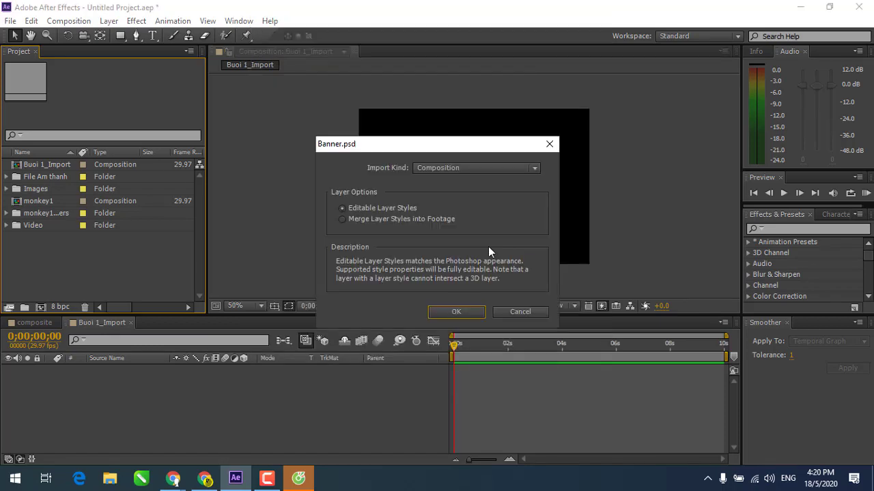
{"action": "left_click", "coordinate": [457, 312]}
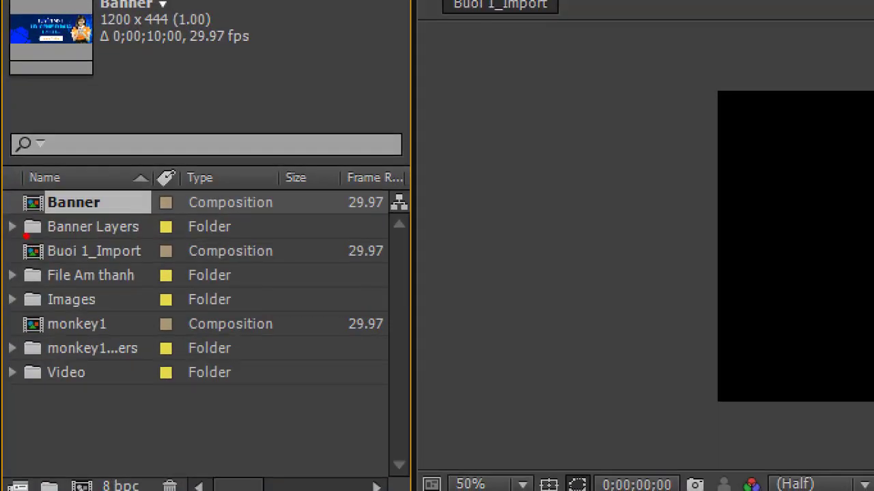
Expand Banner Layers, underline each of its eight items, and select the Banner composition.
{"action": "mouse_move", "coordinate": [19, 213]}
{"action": "left_mouse_down"}
{"action": "mouse_move", "coordinate": [61, 226]}
{"action": "mouse_move", "coordinate": [129, 195]}
{"action": "left_mouse_up"}
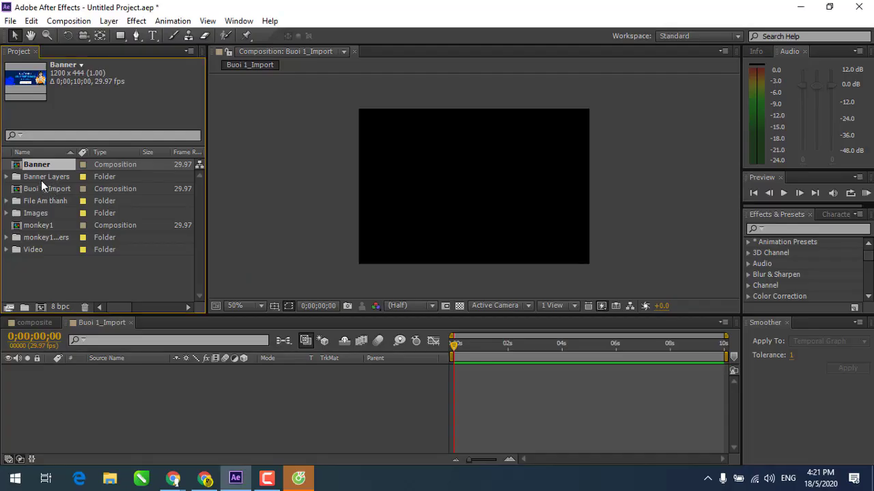
{"action": "left_click", "coordinate": [41, 179]}
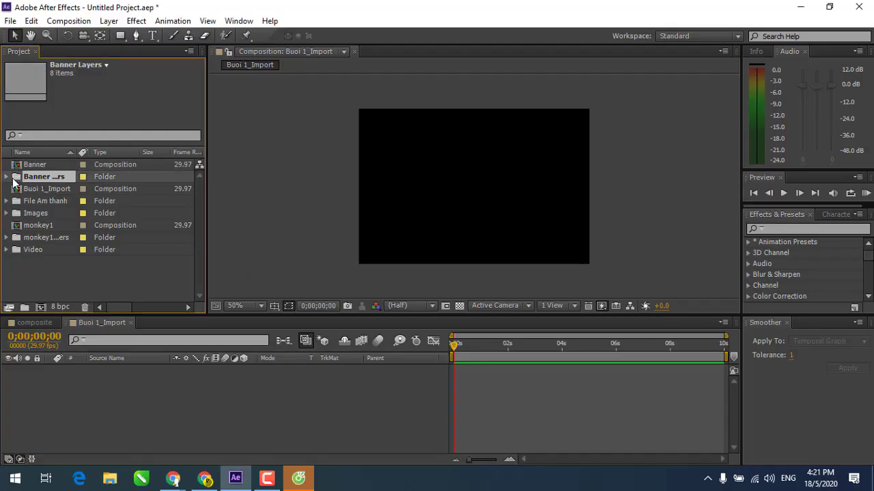
{"action": "left_click", "coordinate": [7, 176]}
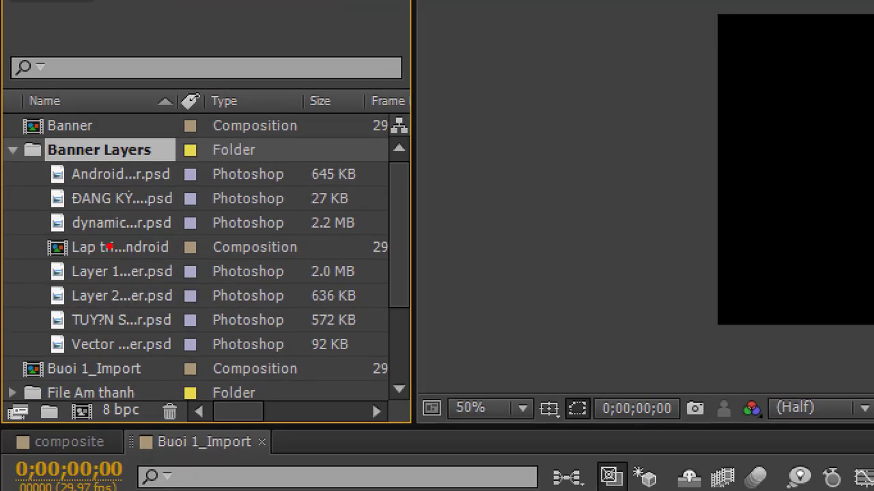
{"action": "left_click_drag", "start_coordinate": [44, 180], "coordinate": [173, 181]}
{"action": "left_click_drag", "start_coordinate": [51, 210], "coordinate": [139, 214]}
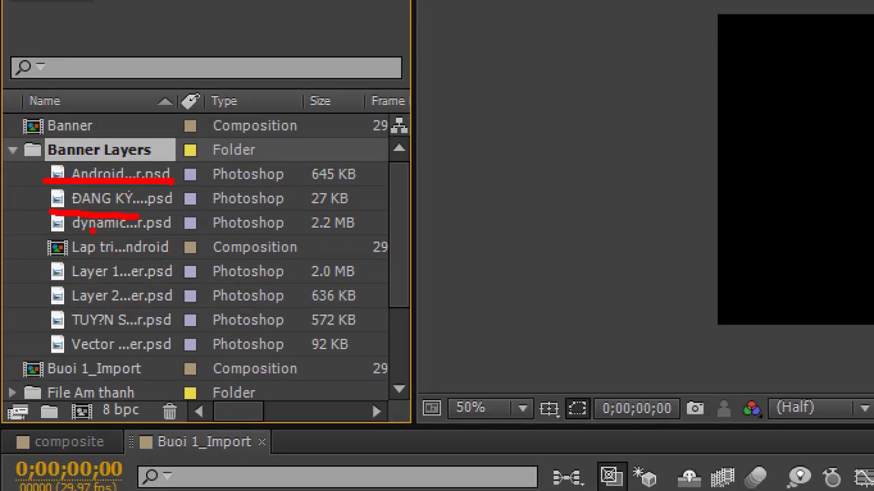
{"action": "left_click_drag", "start_coordinate": [52, 237], "coordinate": [97, 236]}
{"action": "left_click_drag", "start_coordinate": [36, 260], "coordinate": [99, 259]}
{"action": "left_click_drag", "start_coordinate": [41, 281], "coordinate": [122, 285]}
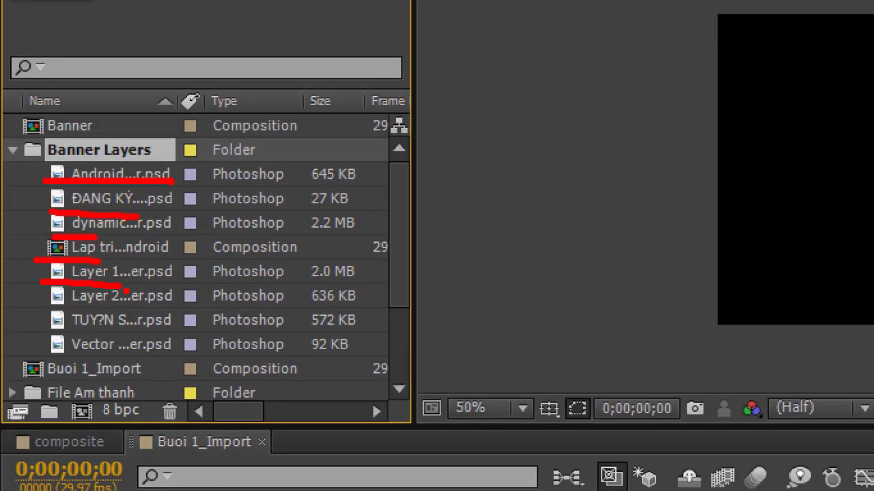
{"action": "left_click_drag", "start_coordinate": [49, 309], "coordinate": [111, 311]}
{"action": "left_click_drag", "start_coordinate": [34, 335], "coordinate": [111, 334]}
{"action": "left_click_drag", "start_coordinate": [36, 356], "coordinate": [94, 355]}
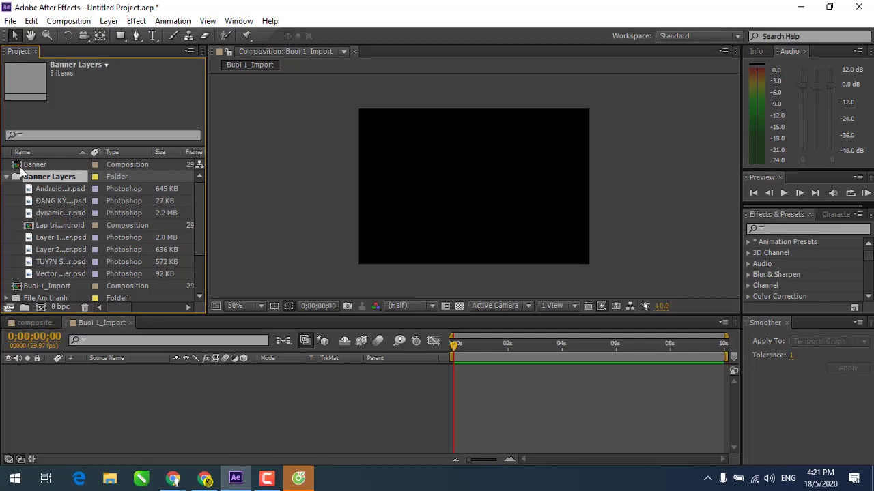
{"action": "left_click", "coordinate": [16, 166]}
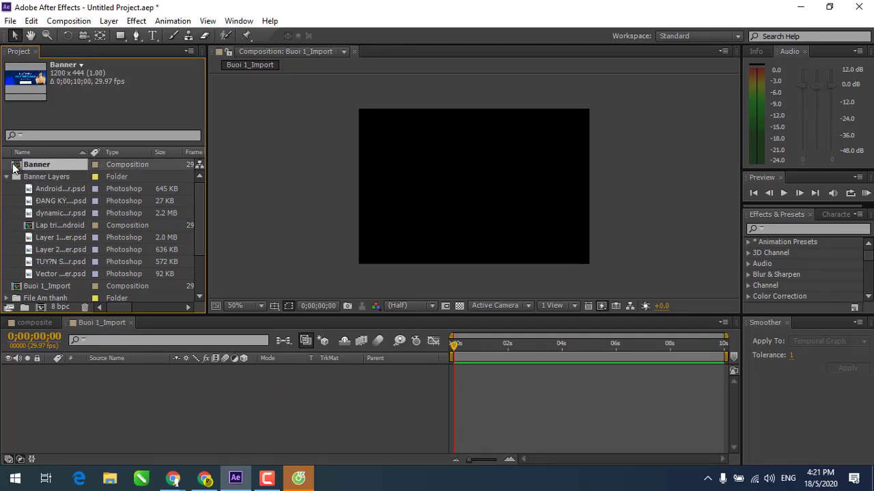
Open the Banner composition, scrub its first second, and return to the start.
{"action": "double_click", "coordinate": [16, 166]}
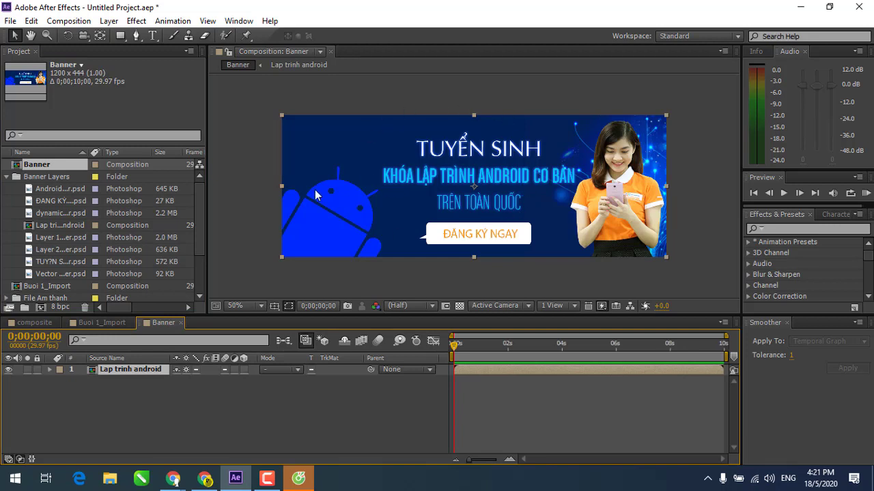
{"action": "left_click_drag", "start_coordinate": [454, 343], "coordinate": [513, 344]}
{"action": "key", "text": "Home"}
{"action": "left_click", "coordinate": [93, 384]}
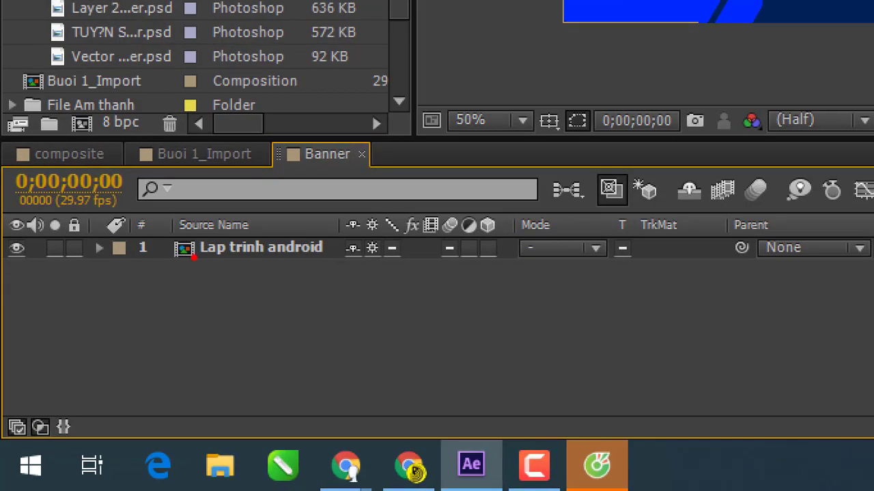
{"action": "left_click_drag", "start_coordinate": [194, 256], "coordinate": [211, 245]}
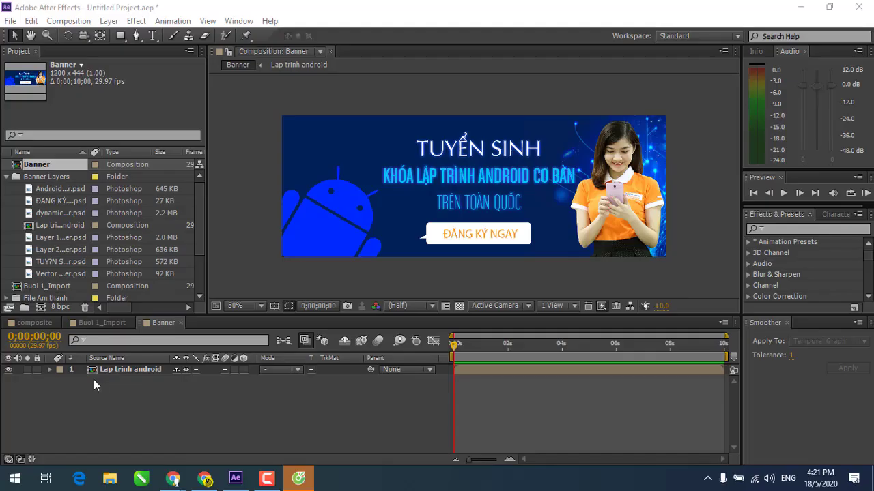
Open the nested Lap trinh android composition and scrub through its layers.
{"action": "double_click", "coordinate": [91, 371]}
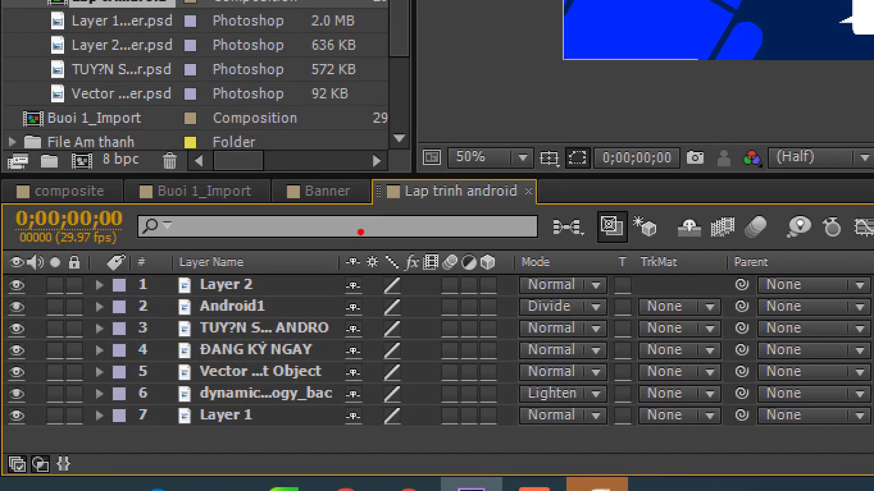
{"action": "left_click_drag", "start_coordinate": [197, 321], "coordinate": [201, 329]}
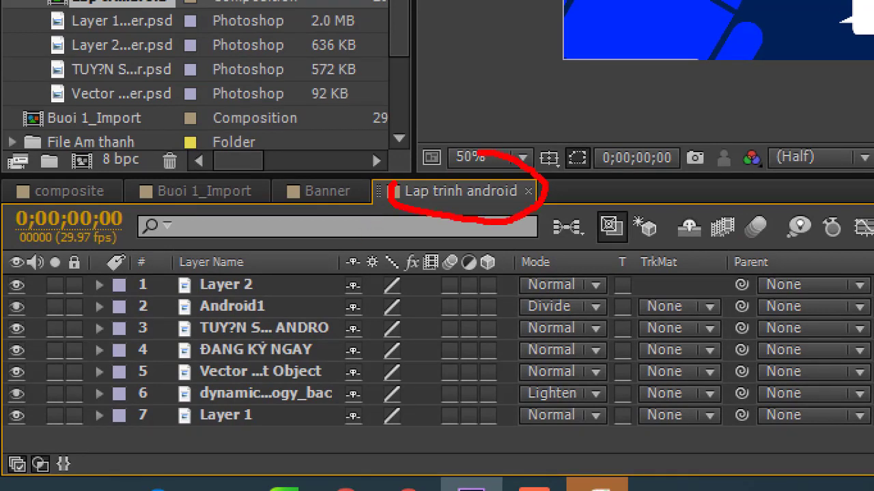
{"action": "left_click_drag", "start_coordinate": [180, 298], "coordinate": [251, 299]}
{"action": "mouse_move", "coordinate": [205, 319]}
{"action": "left_mouse_down"}
{"action": "mouse_move", "coordinate": [241, 318]}
{"action": "mouse_move", "coordinate": [255, 333]}
{"action": "left_mouse_up"}
{"action": "left_click_drag", "start_coordinate": [202, 358], "coordinate": [246, 359]}
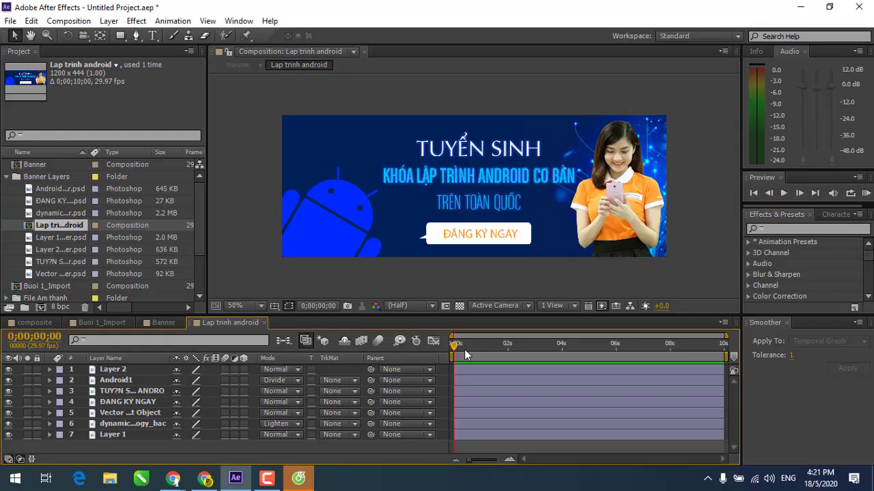
{"action": "mouse_move", "coordinate": [459, 347]}
{"action": "left_mouse_down"}
{"action": "mouse_move", "coordinate": [653, 345]}
{"action": "mouse_move", "coordinate": [454, 345]}
{"action": "left_mouse_up"}
{"action": "left_click", "coordinate": [28, 189]}
{"action": "scroll", "coordinate": [27, 192], "scroll_direction": "down", "scroll_amount": 2}
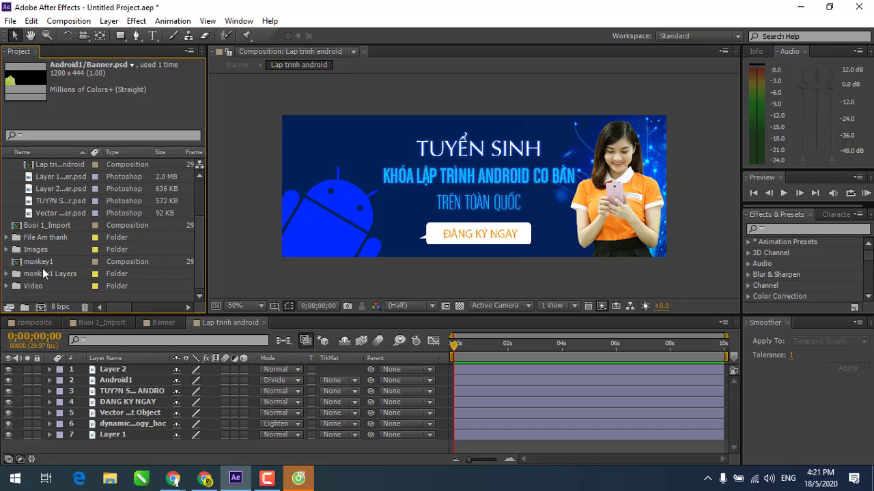
{"action": "left_click", "coordinate": [38, 276]}
{"action": "left_click", "coordinate": [16, 287]}
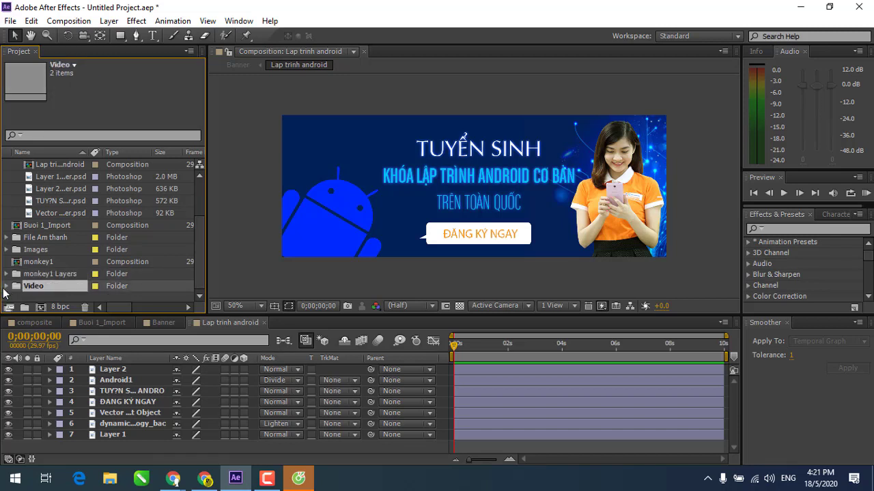
{"action": "left_click", "coordinate": [6, 286]}
{"action": "left_click", "coordinate": [42, 275]}
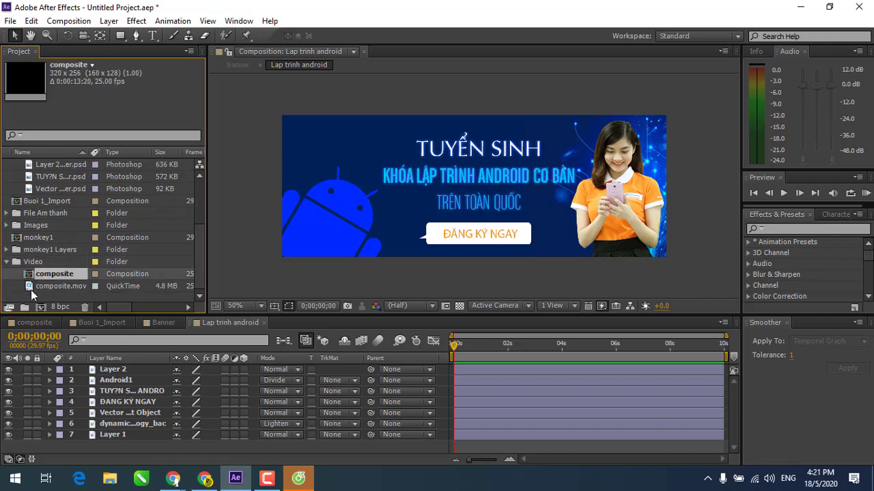
{"action": "double_click", "coordinate": [31, 290]}
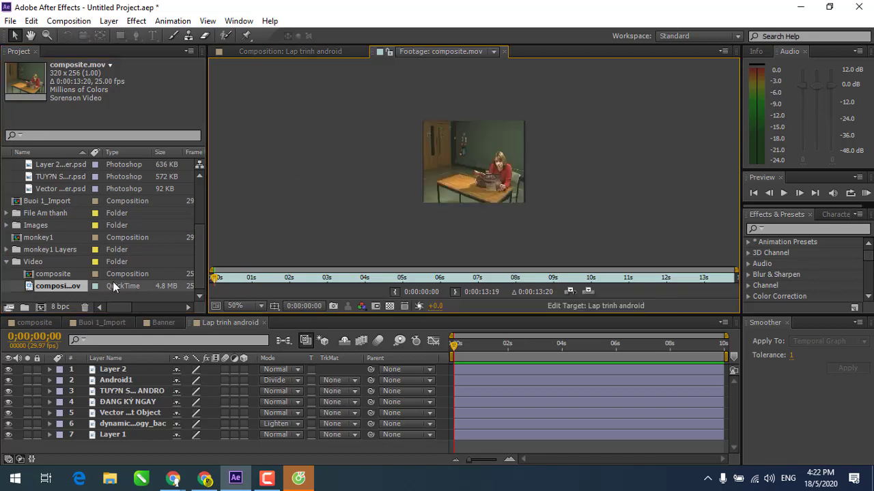
{"action": "double_click", "coordinate": [29, 274]}
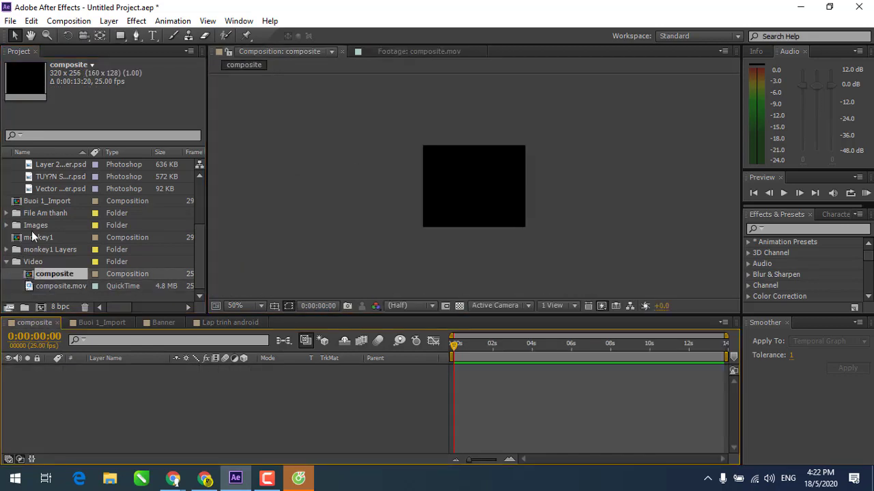
{"action": "scroll", "coordinate": [32, 235], "scroll_direction": "up", "scroll_amount": 3}
{"action": "left_click", "coordinate": [48, 274]}
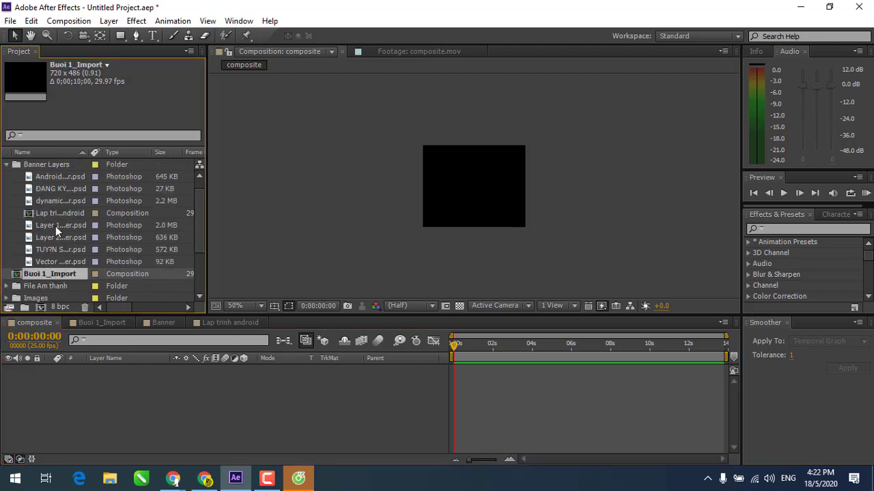
{"action": "scroll", "coordinate": [57, 232], "scroll_direction": "up", "scroll_amount": 1}
{"action": "left_click", "coordinate": [41, 190]}
{"action": "left_click", "coordinate": [31, 168]}
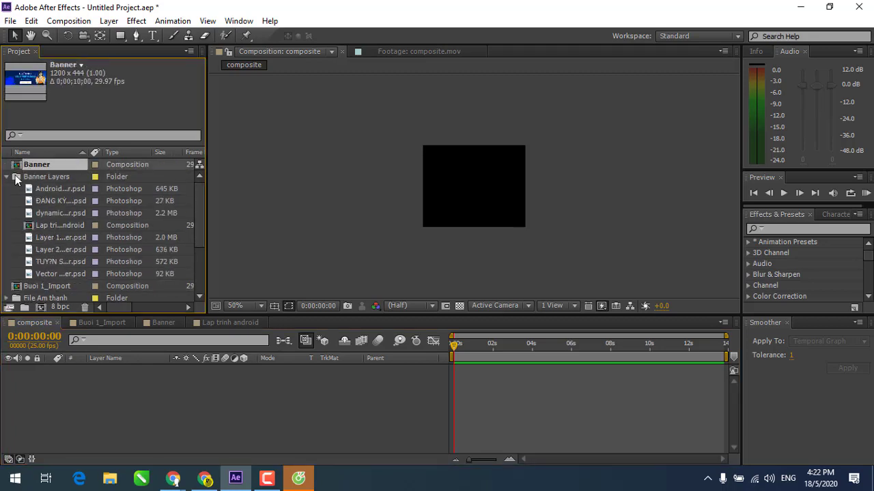
{"action": "left_click", "coordinate": [7, 177]}
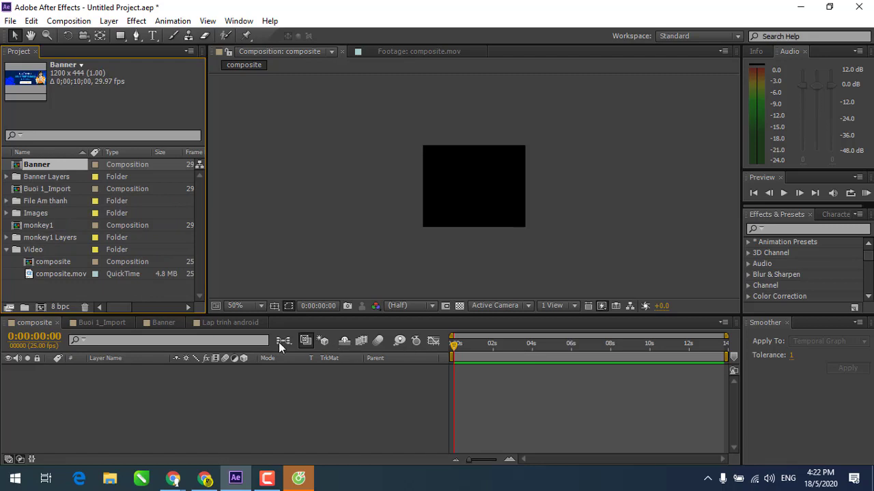
{"action": "left_click", "coordinate": [207, 322]}
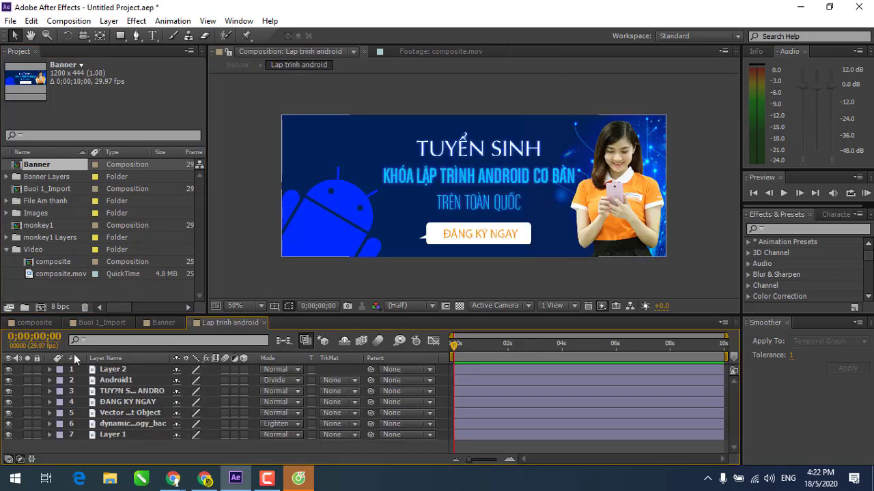
Hide all layers except the light-streak background and preview the opening seconds.
{"action": "left_click_drag", "start_coordinate": [8, 369], "coordinate": [8, 427]}
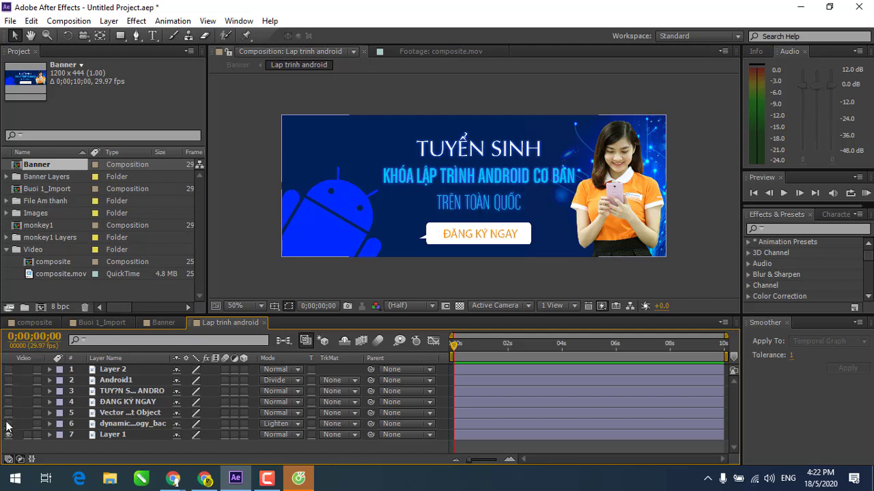
{"action": "left_click", "coordinate": [479, 436]}
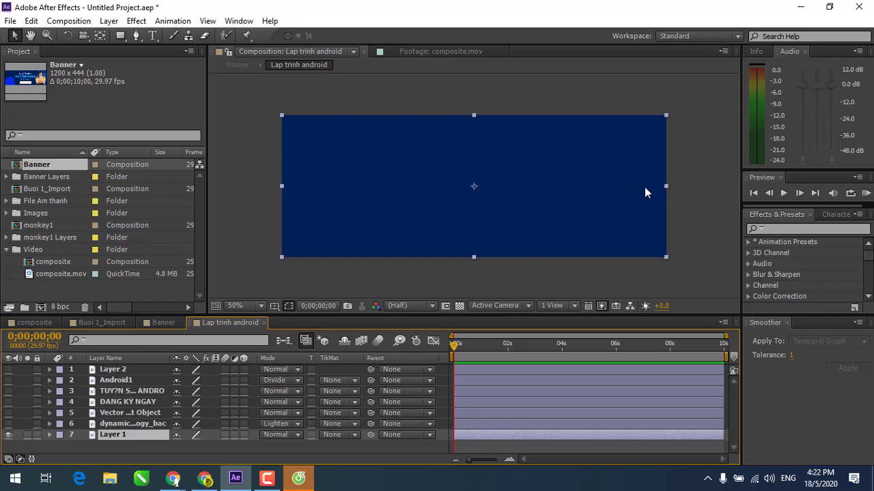
{"action": "left_click", "coordinate": [8, 424]}
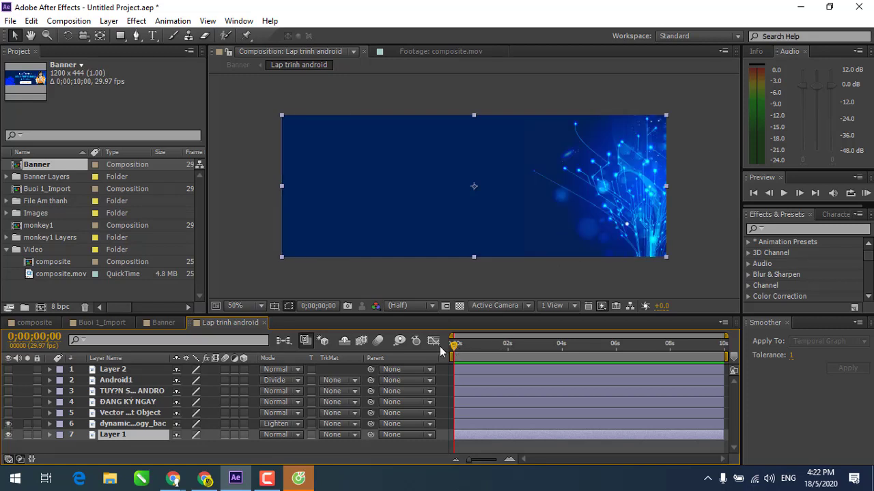
{"action": "left_click_drag", "start_coordinate": [455, 346], "coordinate": [419, 345]}
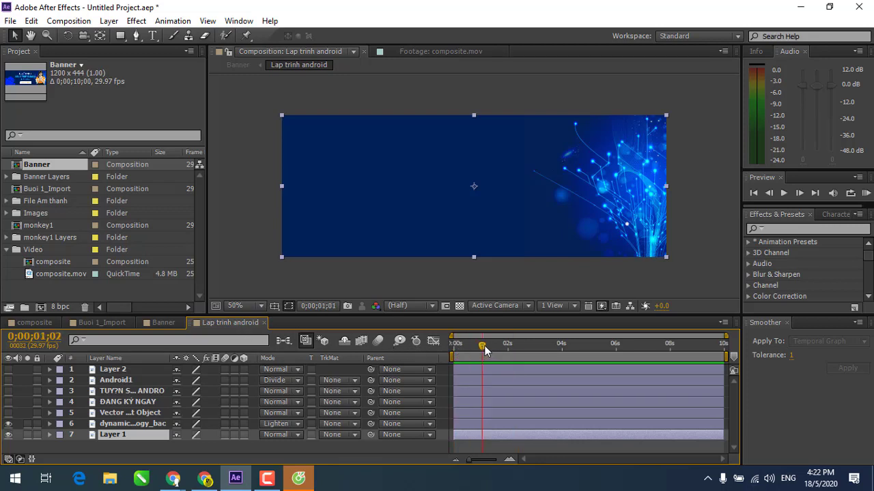
{"action": "left_click_drag", "start_coordinate": [453, 352], "coordinate": [382, 348]}
Set the time to 1 second and make the background layer start there.
{"action": "left_click", "coordinate": [34, 339]}
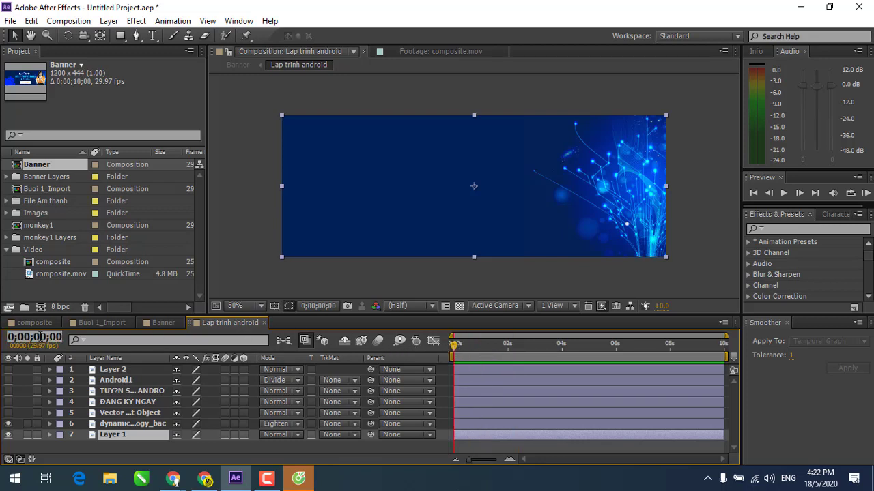
{"action": "key", "text": "BackSpace"}
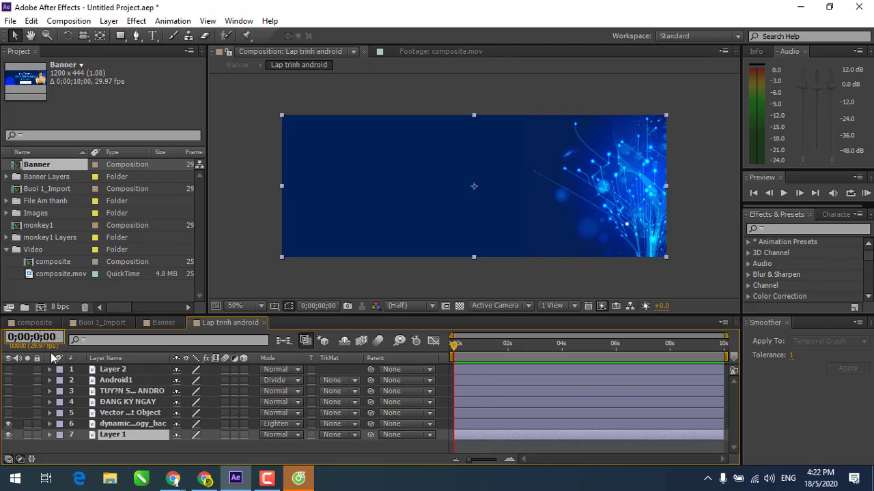
{"action": "key", "text": "BackSpace"}
{"action": "type", "text": "1"}
{"action": "key", "text": "Return"}
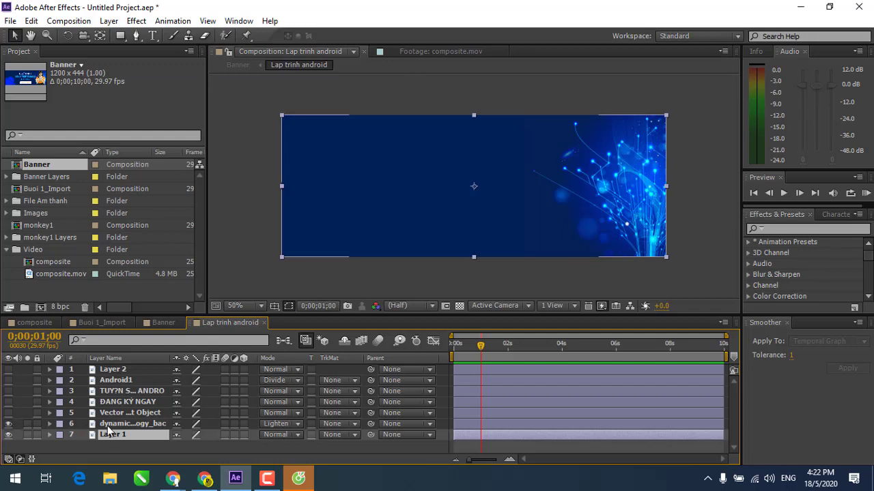
{"action": "left_click", "coordinate": [109, 424]}
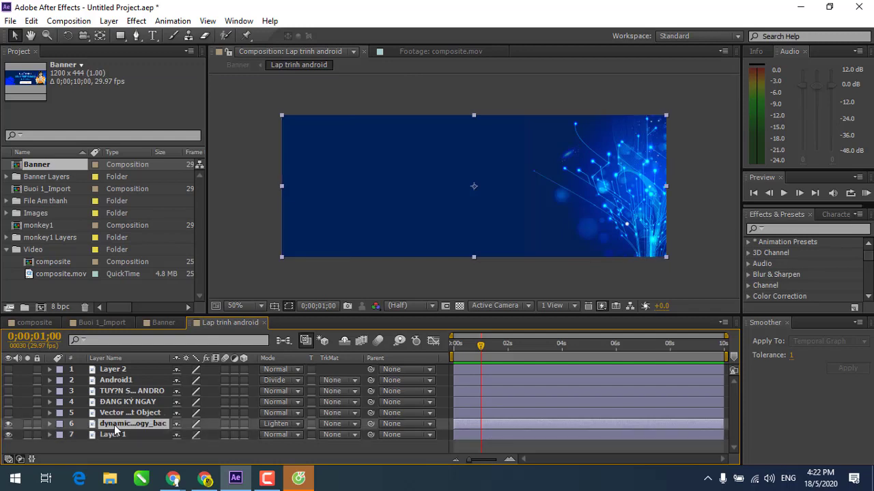
{"action": "left_click_drag", "start_coordinate": [496, 430], "coordinate": [532, 430]}
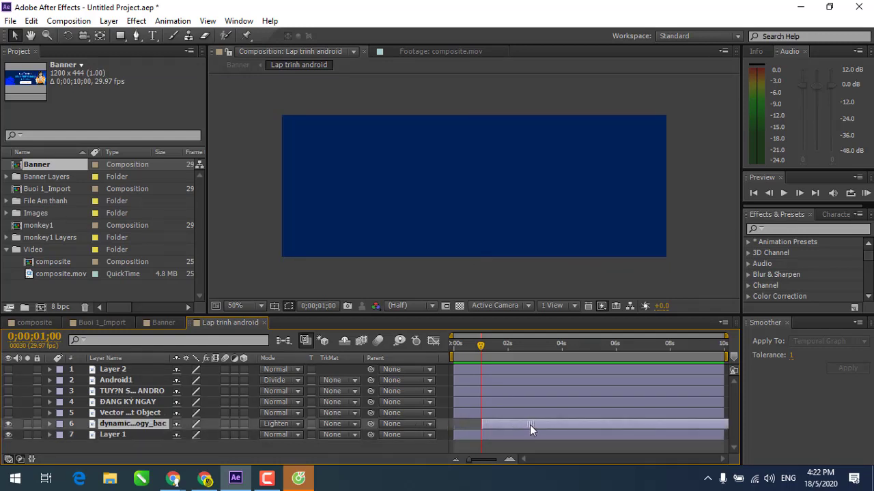
{"action": "left_click_drag", "start_coordinate": [530, 424], "coordinate": [515, 425]}
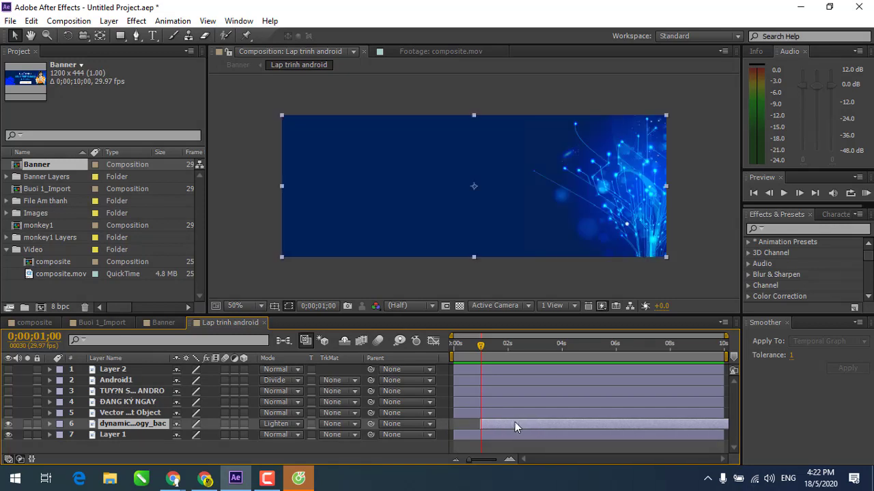
{"action": "left_click_drag", "start_coordinate": [480, 344], "coordinate": [439, 346]}
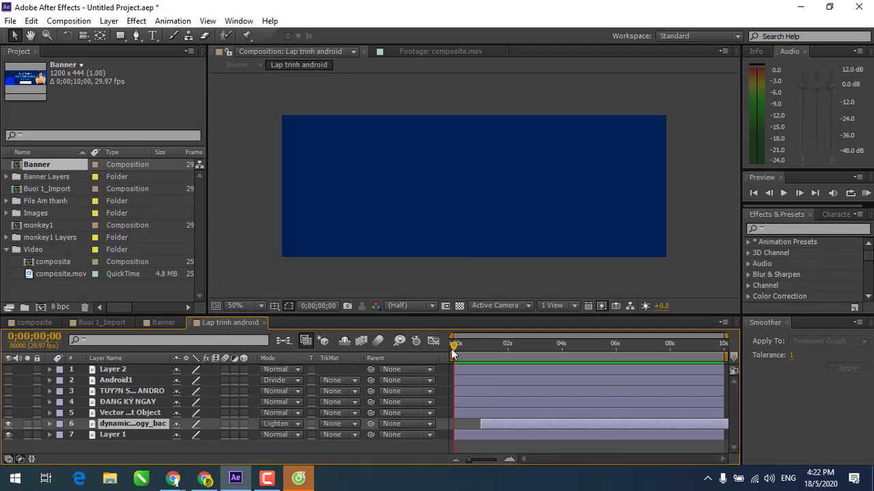
{"action": "key", "text": "space"}
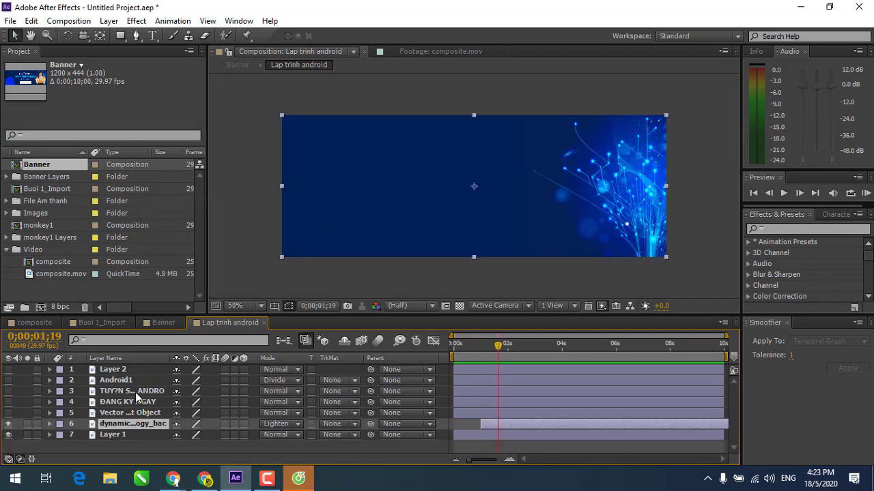
Show the Android1 logo layer and start it at about 2 seconds (0;00;02;01).
{"action": "left_click", "coordinate": [125, 381]}
{"action": "left_click", "coordinate": [9, 380]}
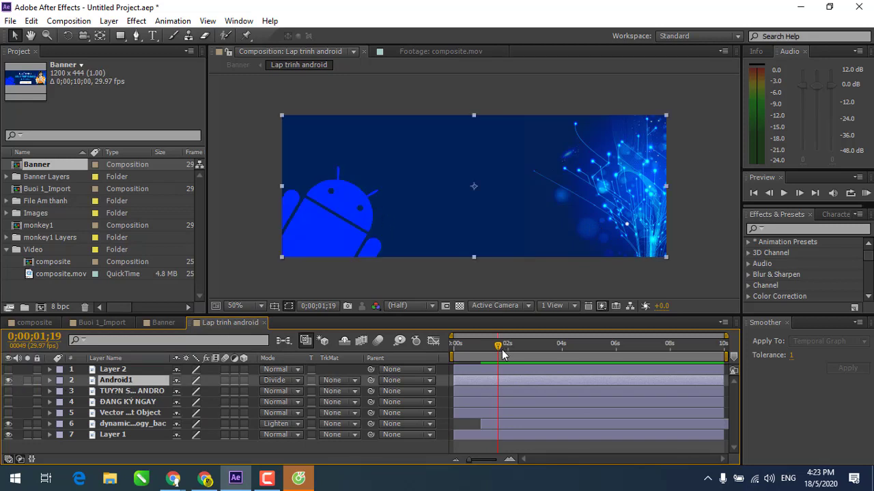
{"action": "left_click_drag", "start_coordinate": [503, 346], "coordinate": [510, 346]}
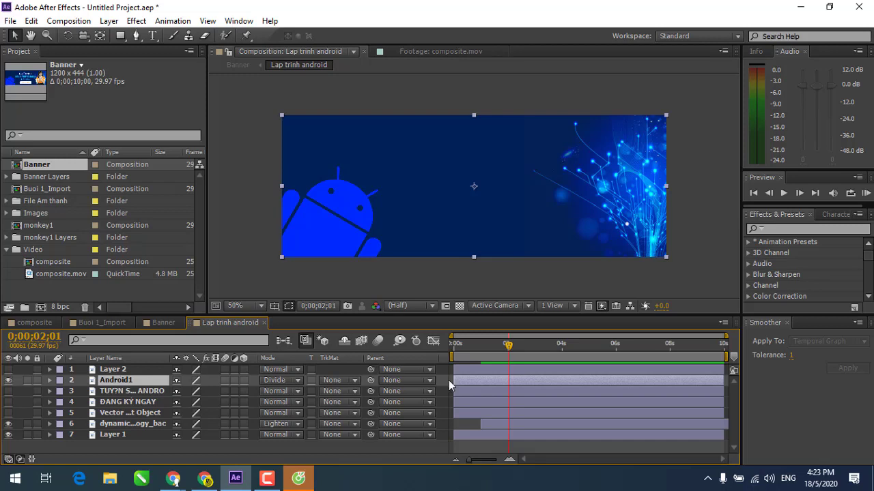
{"action": "left_click_drag", "start_coordinate": [461, 381], "coordinate": [516, 382]}
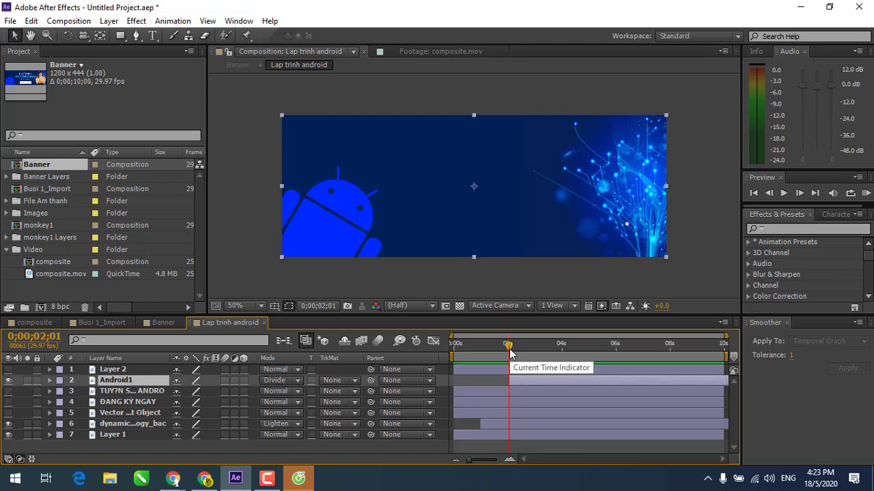
{"action": "mouse_move", "coordinate": [509, 346]}
{"action": "left_mouse_down"}
{"action": "mouse_move", "coordinate": [485, 346]}
{"action": "mouse_move", "coordinate": [525, 348]}
{"action": "left_mouse_up"}
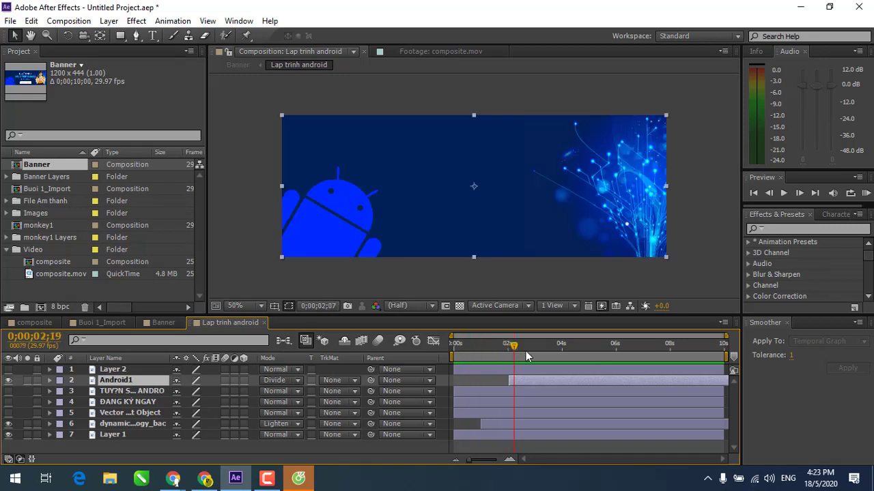
Show the woman's photo Layer 2 and trim it to start at 0;00;03;00.
{"action": "left_click", "coordinate": [112, 369]}
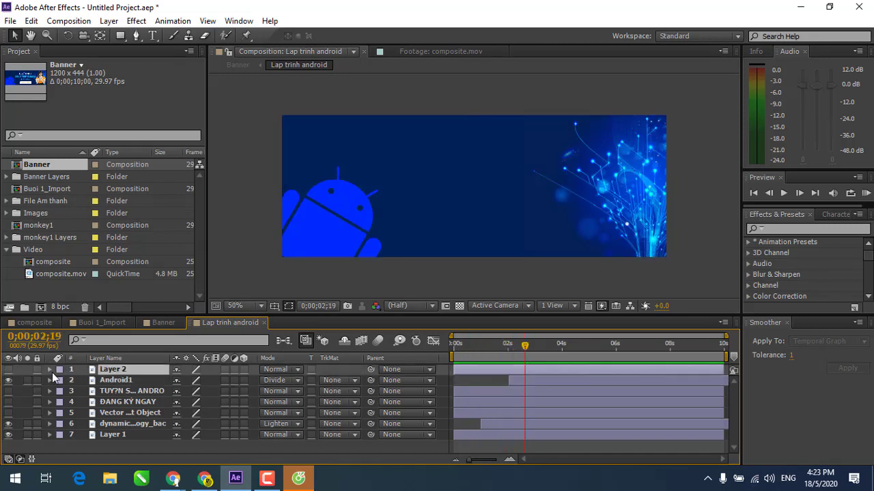
{"action": "left_click", "coordinate": [8, 369]}
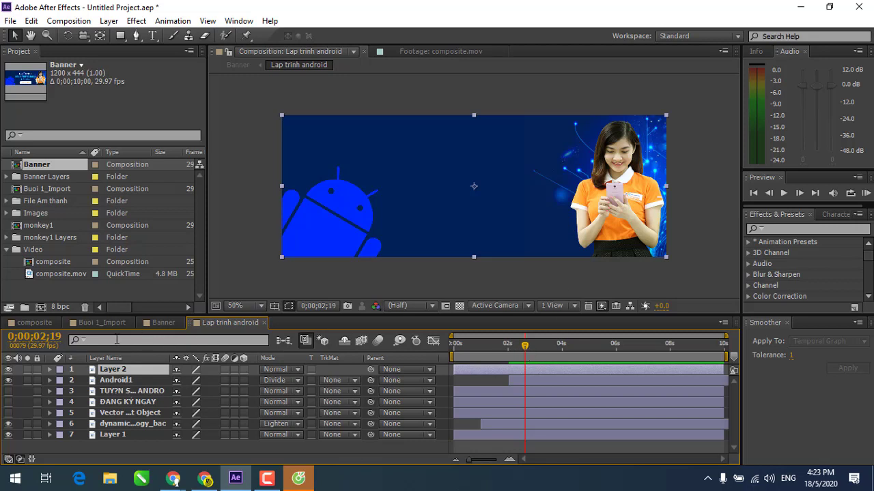
{"action": "left_click", "coordinate": [42, 339]}
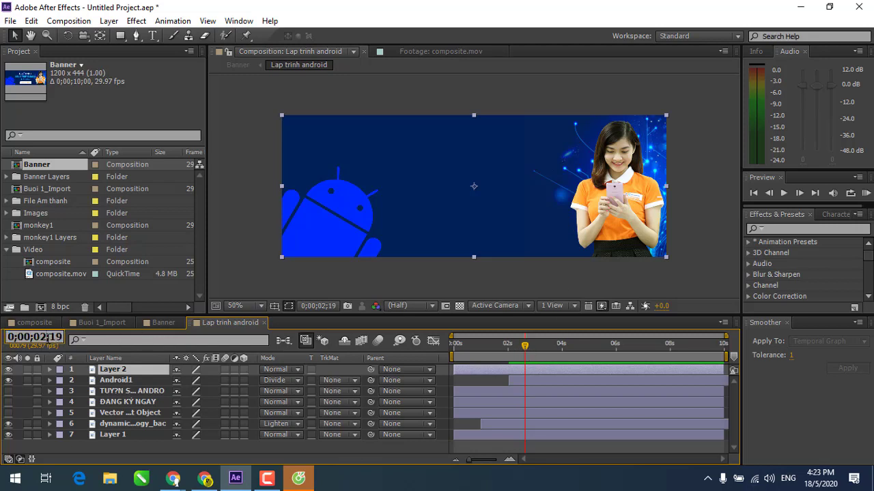
{"action": "double_click", "coordinate": [43, 337]}
{"action": "type", "text": "03"}
{"action": "key", "text": "BackSpace"}
{"action": "key", "text": "BackSpace"}
{"action": "key", "text": "Return"}
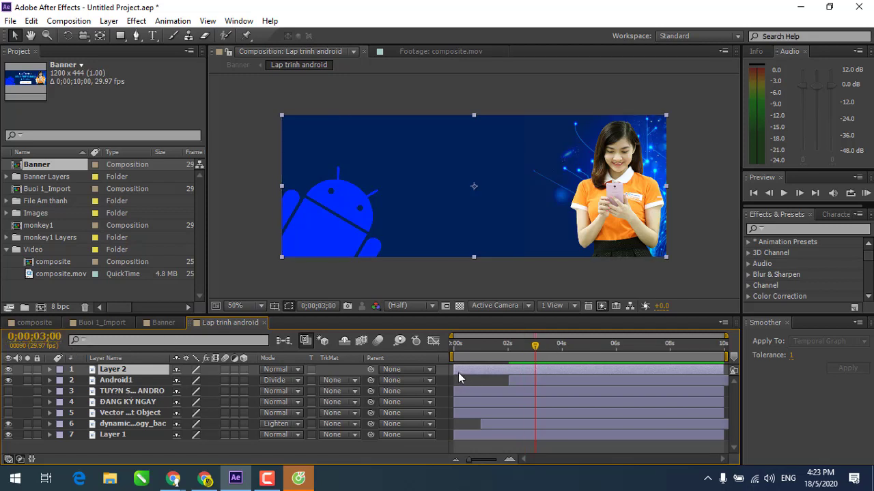
{"action": "left_click_drag", "start_coordinate": [460, 372], "coordinate": [534, 378]}
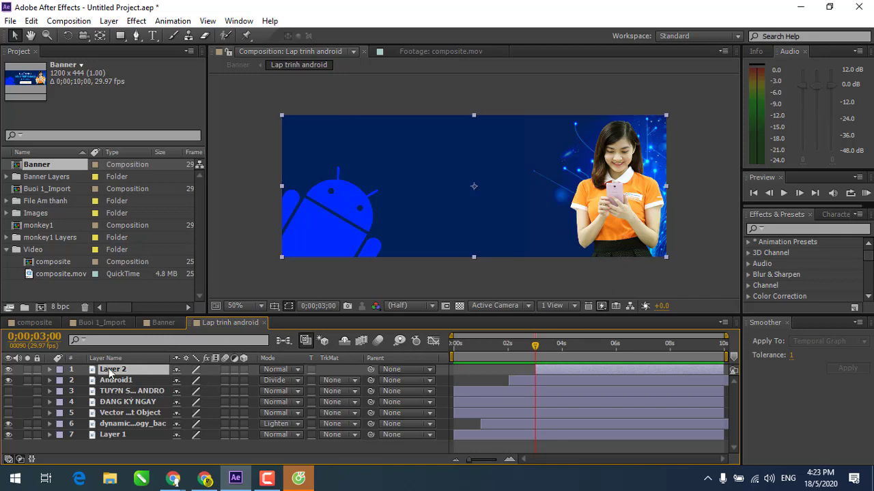
Move the current time to 4 seconds.
{"action": "left_click", "coordinate": [38, 338]}
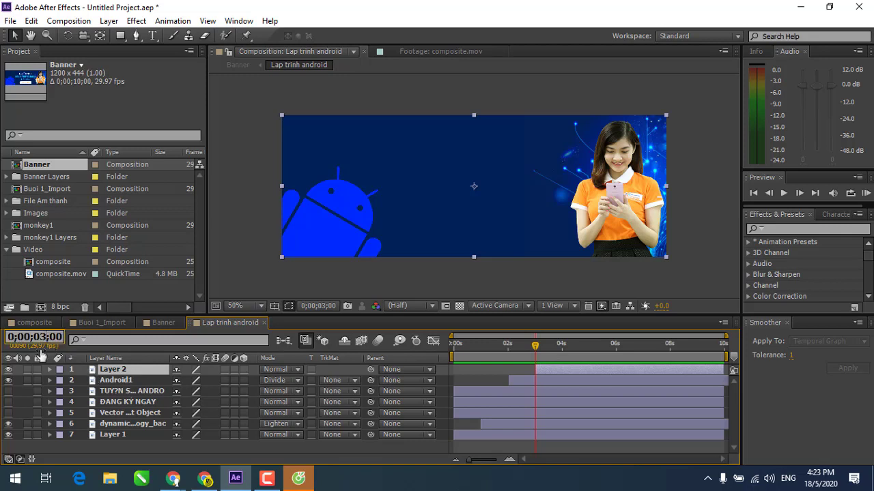
{"action": "type", "text": "4"}
{"action": "key", "text": "Return"}
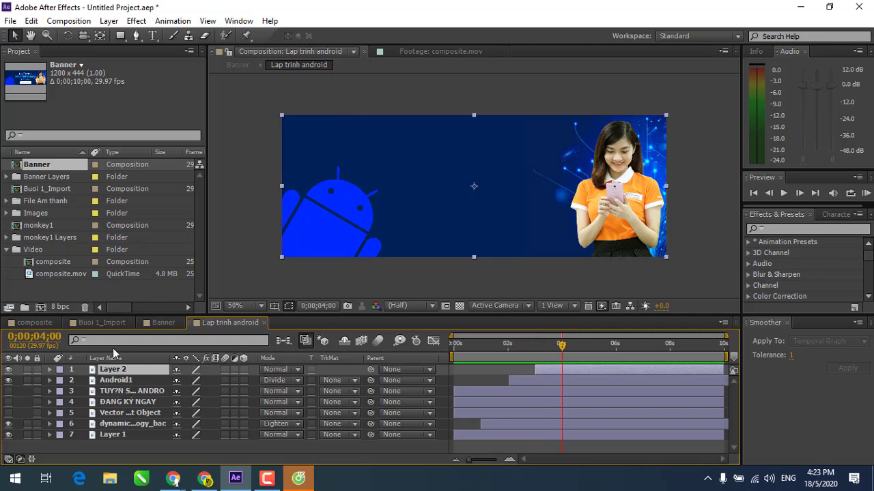
Show the TUYỂN SINH headline layer and shift its bar to start at 4 seconds.
{"action": "left_click", "coordinate": [9, 391]}
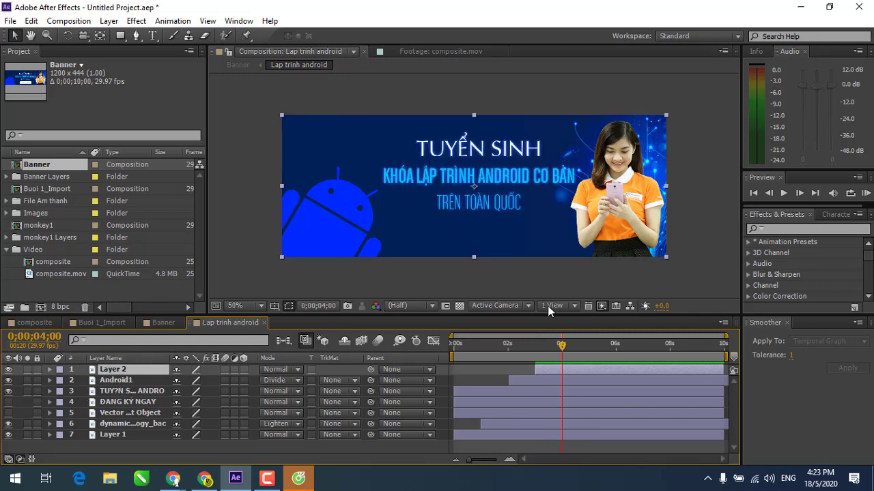
{"action": "left_click", "coordinate": [120, 393]}
{"action": "left_click_drag", "start_coordinate": [474, 391], "coordinate": [576, 391]}
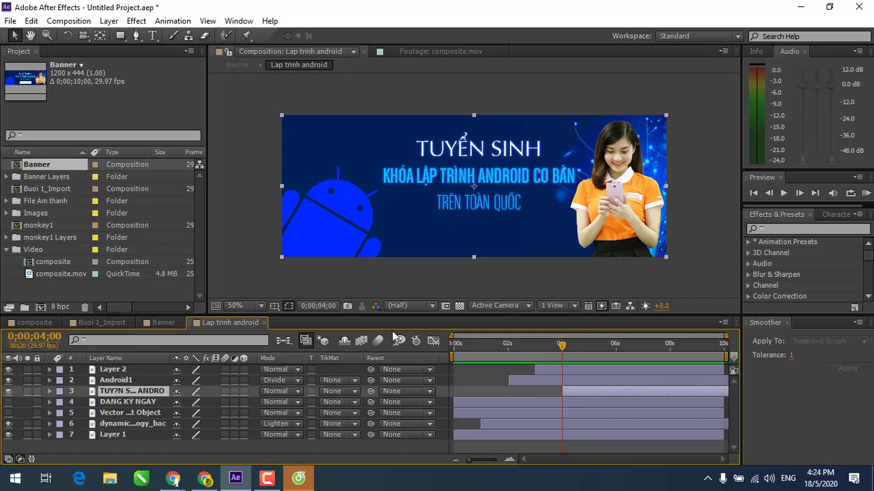
Set the current time to 5;00.
{"action": "left_click", "coordinate": [34, 337]}
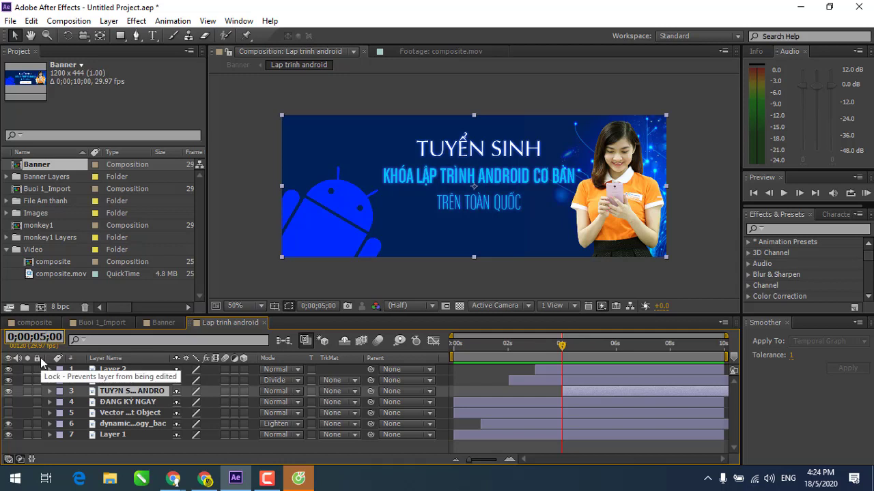
{"action": "type", "text": "500"}
{"action": "key", "text": "Return"}
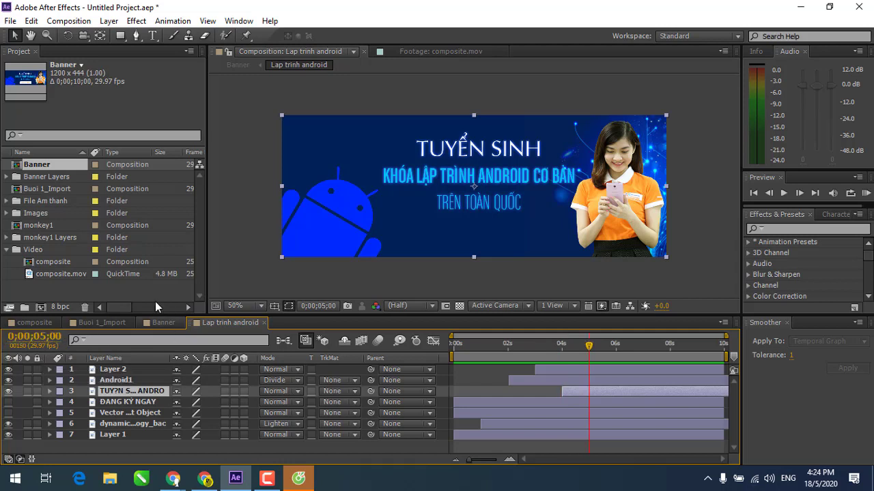
Show the ĐĂNG KÝ NGAY text and white button shape, shifting the text to start near 4 seconds.
{"action": "left_click", "coordinate": [114, 402]}
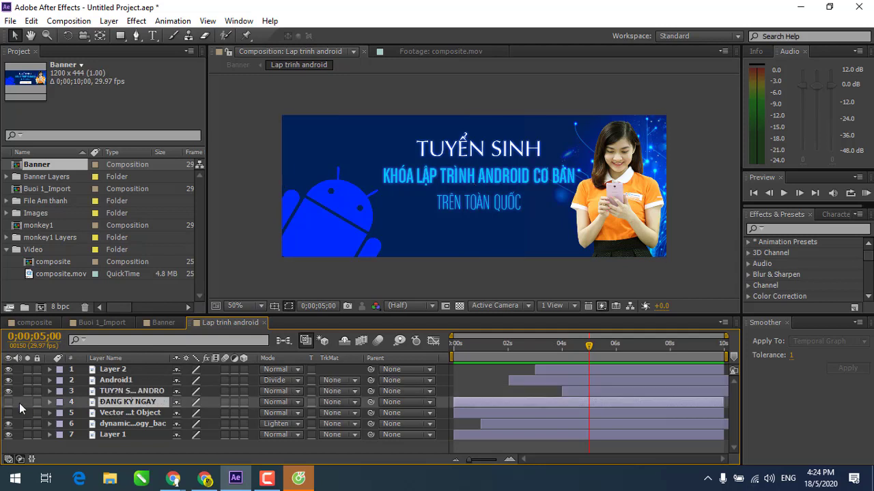
{"action": "left_click", "coordinate": [8, 402]}
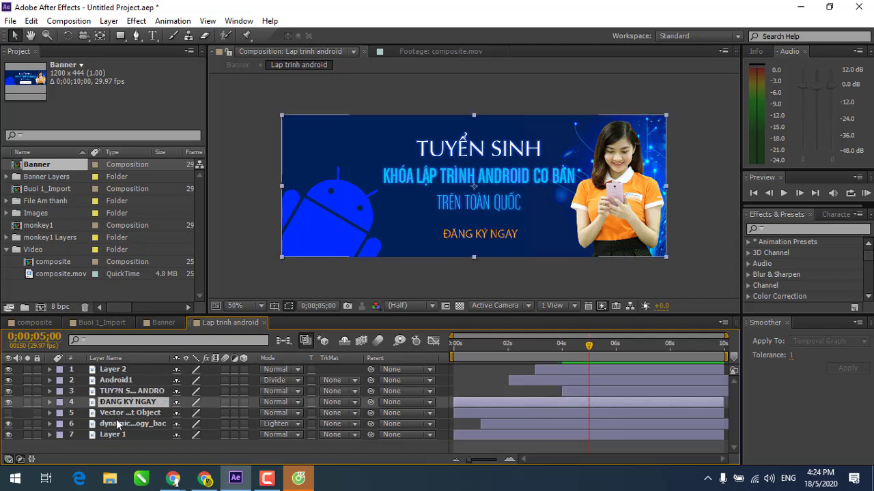
{"action": "left_click", "coordinate": [9, 413]}
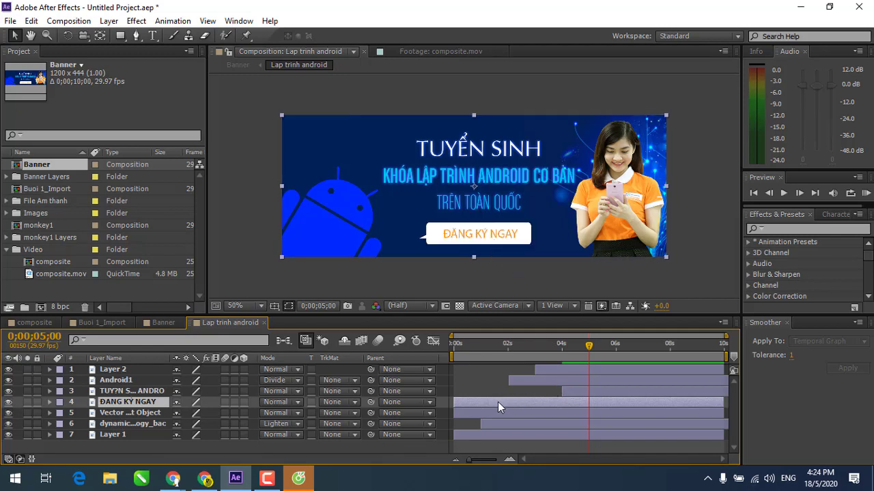
{"action": "mouse_move", "coordinate": [498, 402]}
{"action": "left_mouse_down"}
{"action": "mouse_move", "coordinate": [605, 401]}
{"action": "mouse_move", "coordinate": [629, 391]}
{"action": "left_mouse_up"}
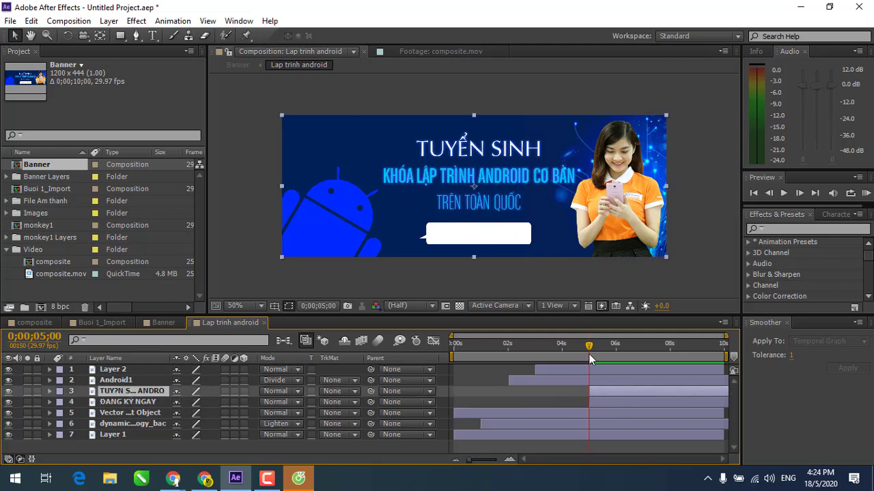
{"action": "mouse_move", "coordinate": [591, 359]}
{"action": "left_mouse_down"}
{"action": "mouse_move", "coordinate": [599, 353]}
{"action": "mouse_move", "coordinate": [483, 345]}
{"action": "mouse_move", "coordinate": [571, 347]}
{"action": "mouse_move", "coordinate": [585, 349]}
{"action": "mouse_move", "coordinate": [414, 342]}
{"action": "mouse_move", "coordinate": [597, 355]}
{"action": "left_mouse_up"}
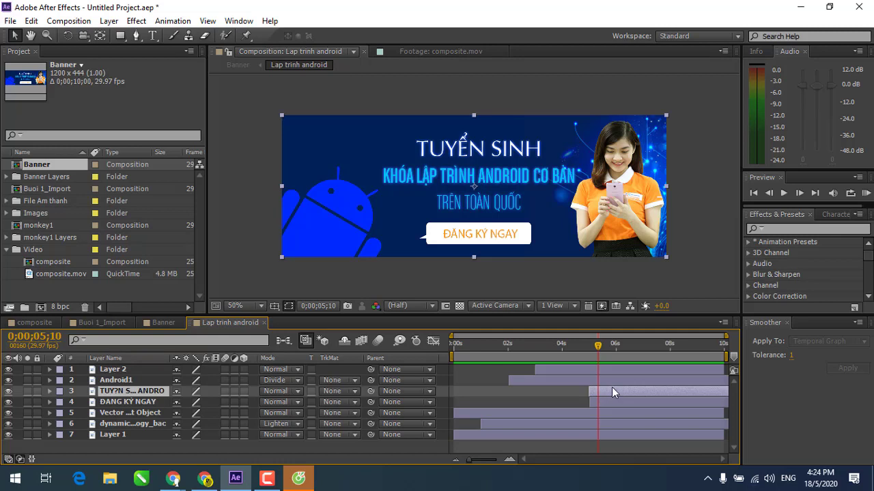
{"action": "key", "text": "i"}
{"action": "key", "text": "ctrl+z"}
{"action": "key", "text": "ctrl+Down"}
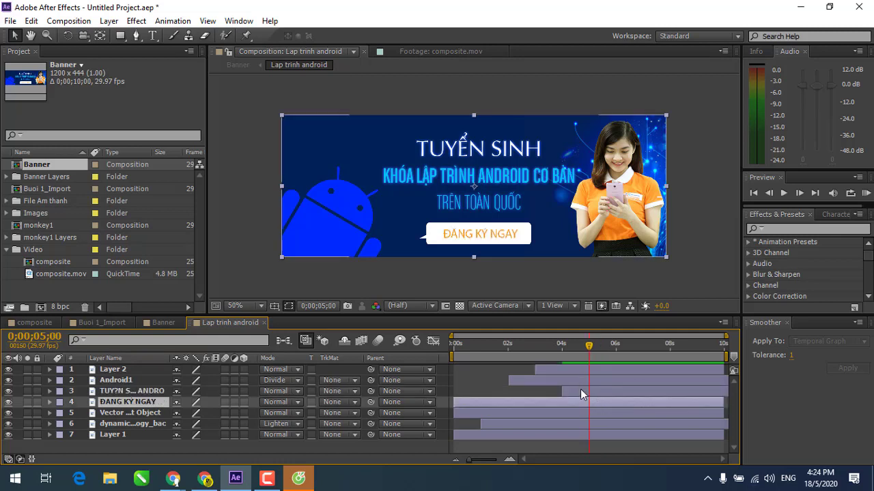
Move the Vector Smart Object layer's bar to start at about 4 seconds.
{"action": "left_click", "coordinate": [105, 412]}
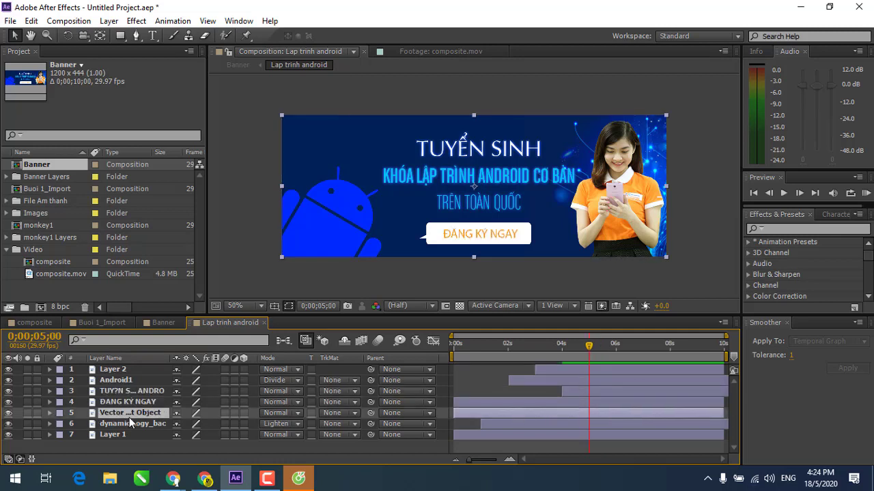
{"action": "left_click_drag", "start_coordinate": [469, 414], "coordinate": [580, 414]}
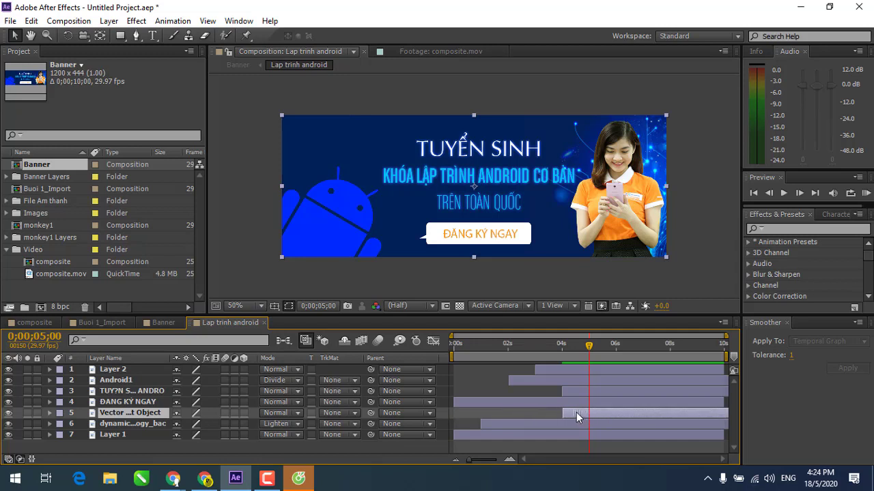
{"action": "mouse_move", "coordinate": [589, 346]}
{"action": "left_mouse_down"}
{"action": "mouse_move", "coordinate": [444, 346]}
{"action": "mouse_move", "coordinate": [475, 351]}
{"action": "left_mouse_up"}
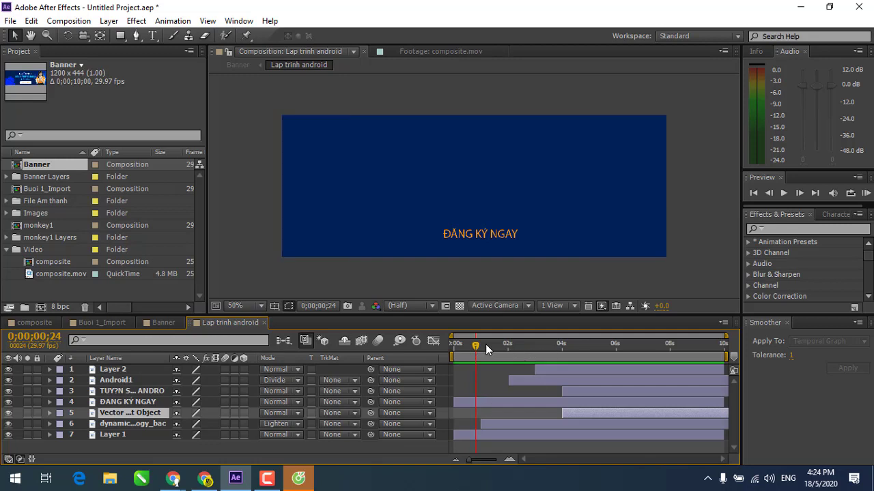
Drag the ĐĂNG KÝ NGAY bar to about 4 seconds and scrub through the opening seconds.
{"action": "left_click_drag", "start_coordinate": [485, 345], "coordinate": [564, 350]}
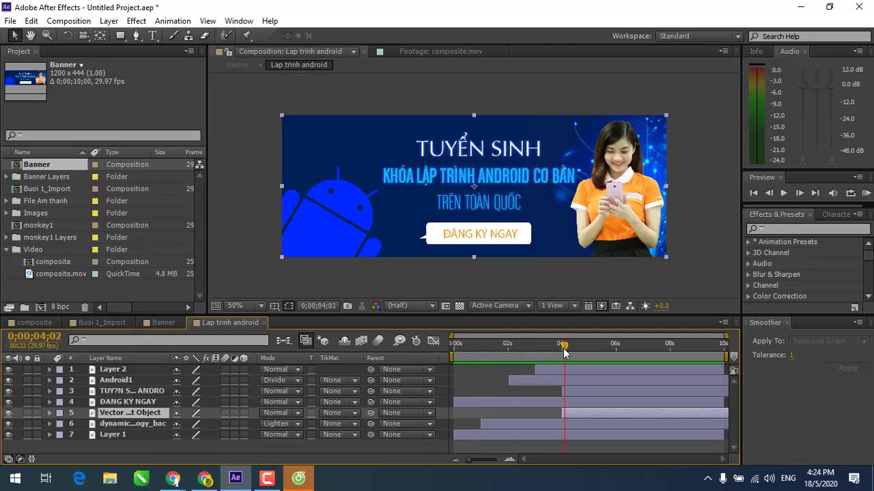
{"action": "left_click_drag", "start_coordinate": [479, 402], "coordinate": [582, 402]}
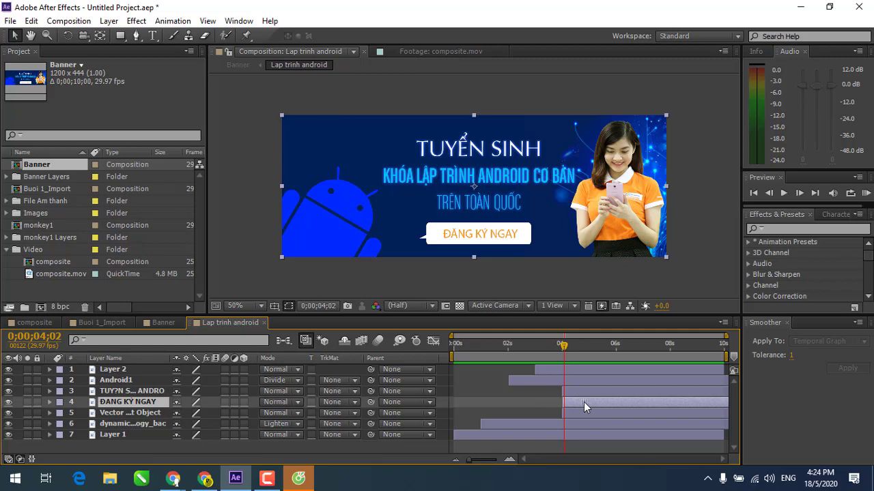
{"action": "mouse_move", "coordinate": [520, 346]}
{"action": "left_mouse_down"}
{"action": "mouse_move", "coordinate": [443, 346]}
{"action": "mouse_move", "coordinate": [482, 354]}
{"action": "left_mouse_up"}
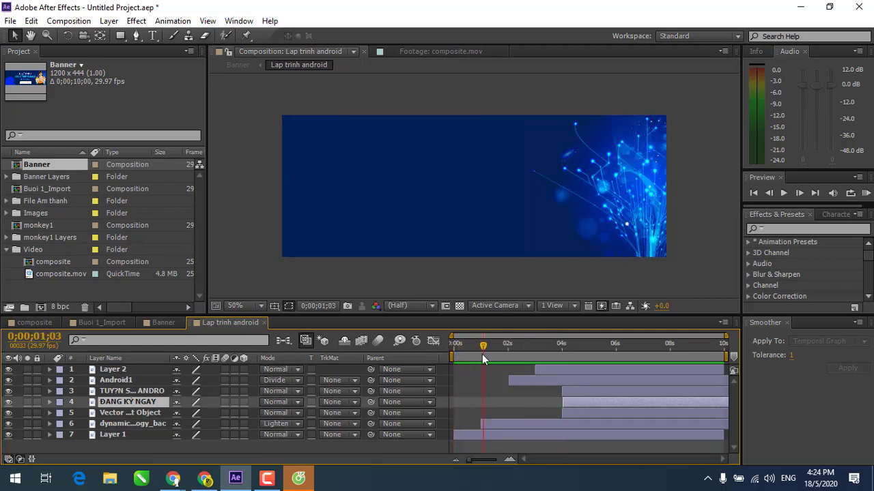
{"action": "left_click_drag", "start_coordinate": [482, 354], "coordinate": [560, 361]}
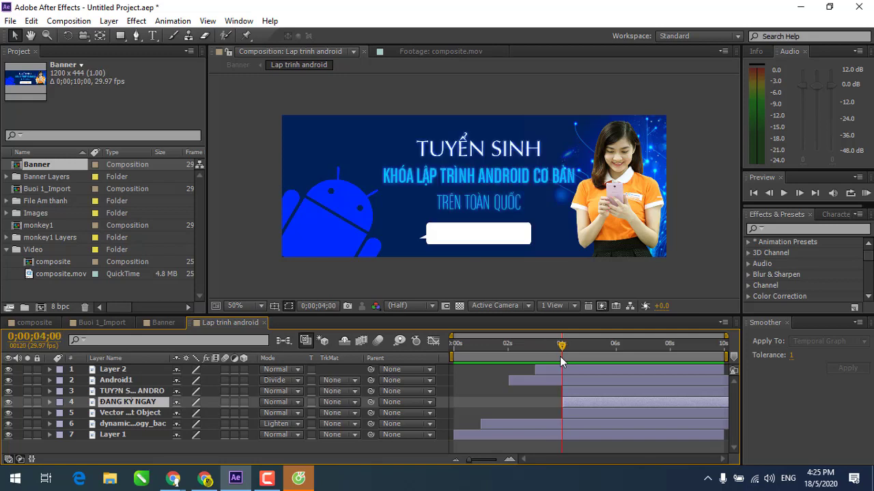
{"action": "left_click_drag", "start_coordinate": [560, 356], "coordinate": [591, 355]}
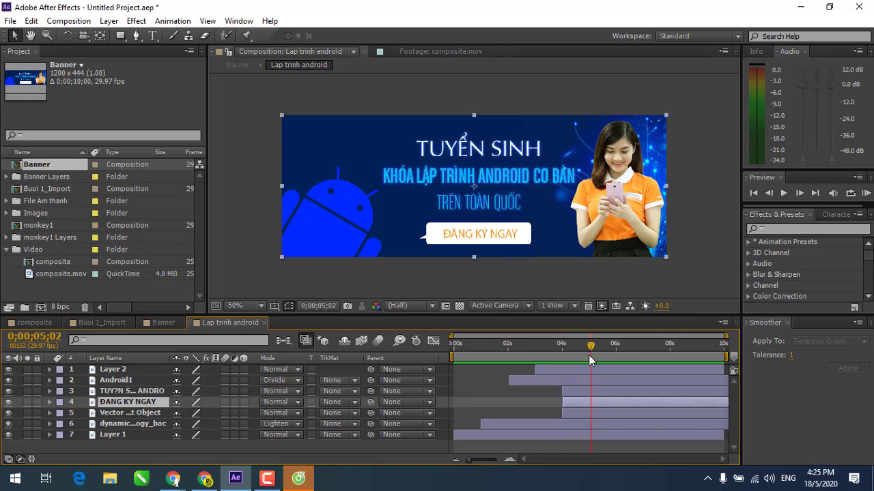
Select the vector object with the text and delay both bars to about 5 seconds.
{"action": "left_click", "coordinate": [592, 411], "text": "shift"}
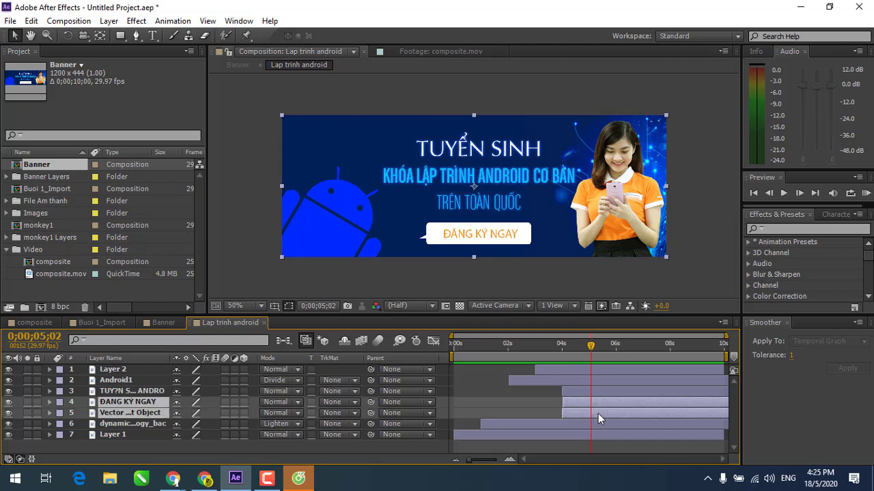
{"action": "left_click_drag", "start_coordinate": [598, 414], "coordinate": [624, 413]}
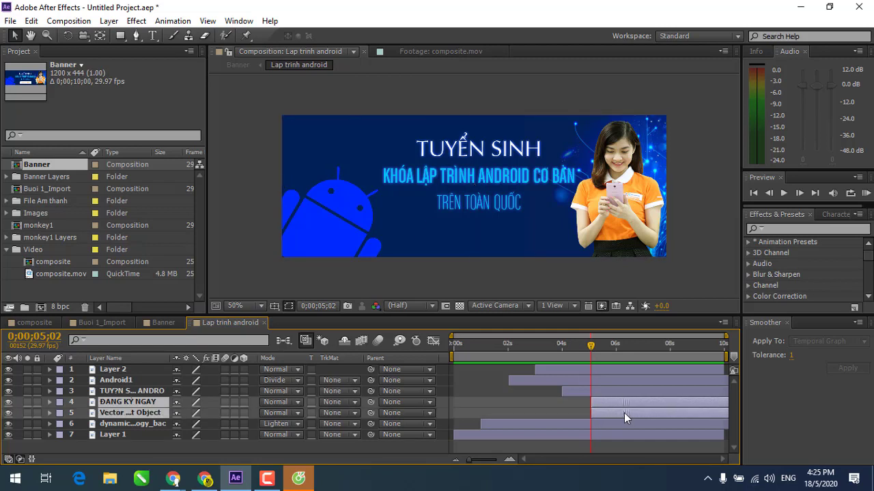
{"action": "mouse_move", "coordinate": [587, 346]}
{"action": "left_mouse_down"}
{"action": "mouse_move", "coordinate": [561, 350]}
{"action": "mouse_move", "coordinate": [627, 350]}
{"action": "left_mouse_up"}
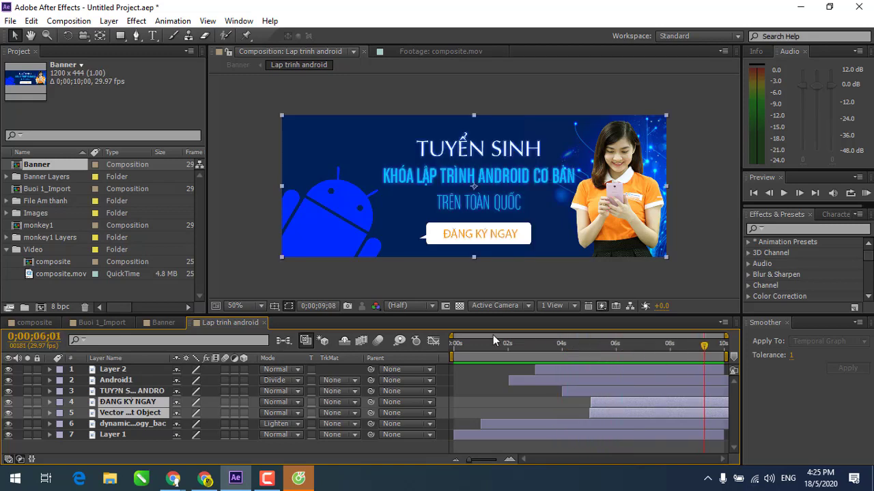
Scrub from the start to review the layers appearing one by one.
{"action": "key", "text": "Home"}
{"action": "left_click_drag", "start_coordinate": [491, 345], "coordinate": [642, 349]}
{"action": "left_click_drag", "start_coordinate": [642, 349], "coordinate": [453, 350]}
{"action": "mouse_move", "coordinate": [503, 366]}
{"action": "left_mouse_down"}
{"action": "mouse_move", "coordinate": [462, 355]}
{"action": "mouse_move", "coordinate": [590, 355]}
{"action": "left_mouse_up"}
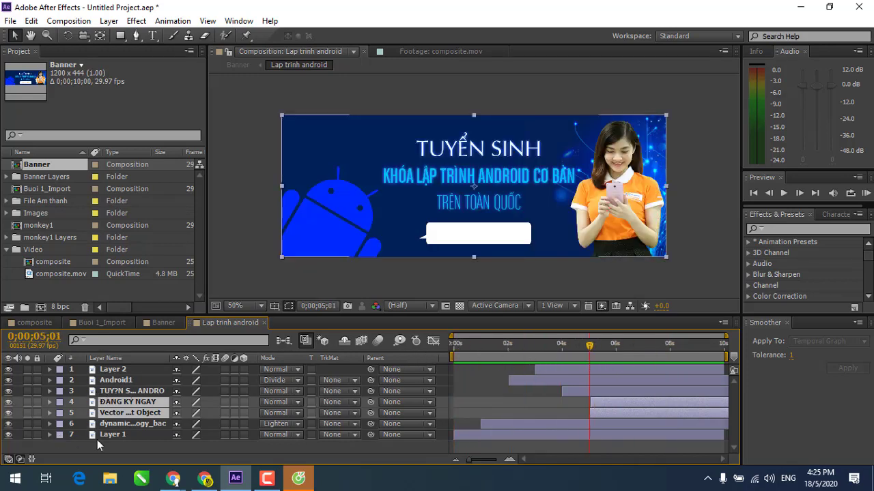
Collapse the Video folder, expand File Am thanh, and select Sound.WAV.
{"action": "left_click", "coordinate": [9, 253]}
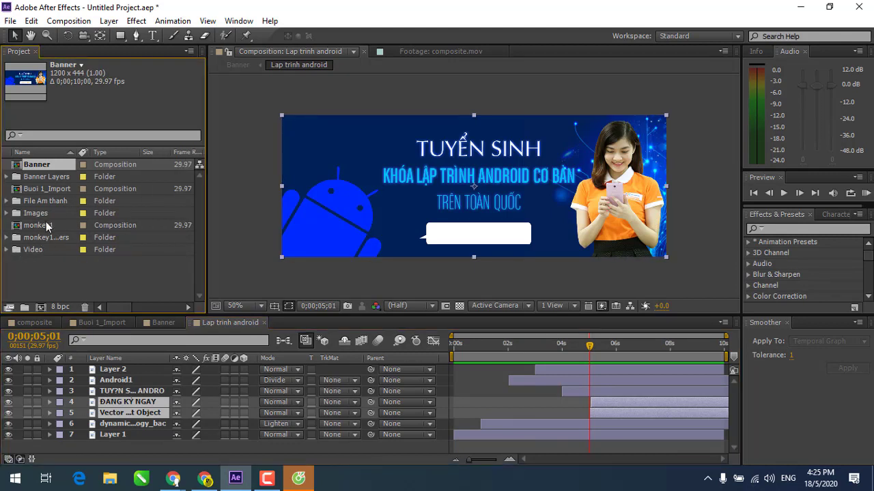
{"action": "left_click", "coordinate": [44, 200]}
{"action": "left_click", "coordinate": [9, 201]}
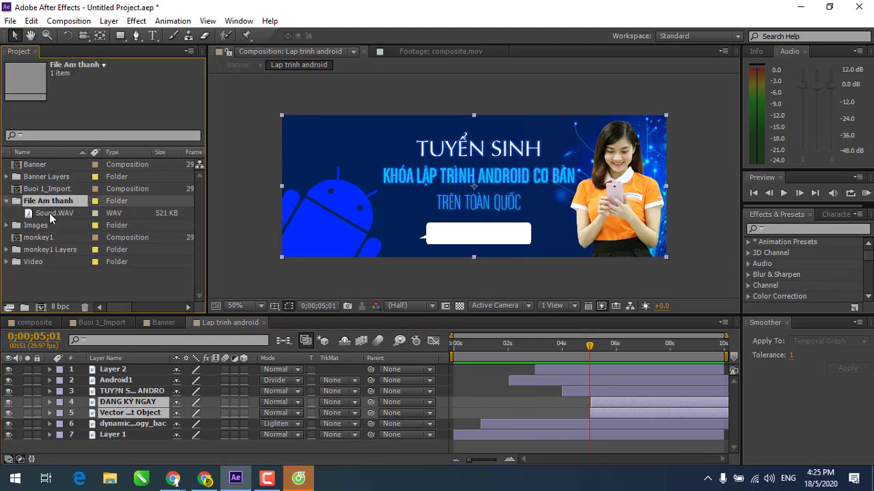
{"action": "left_click", "coordinate": [49, 213]}
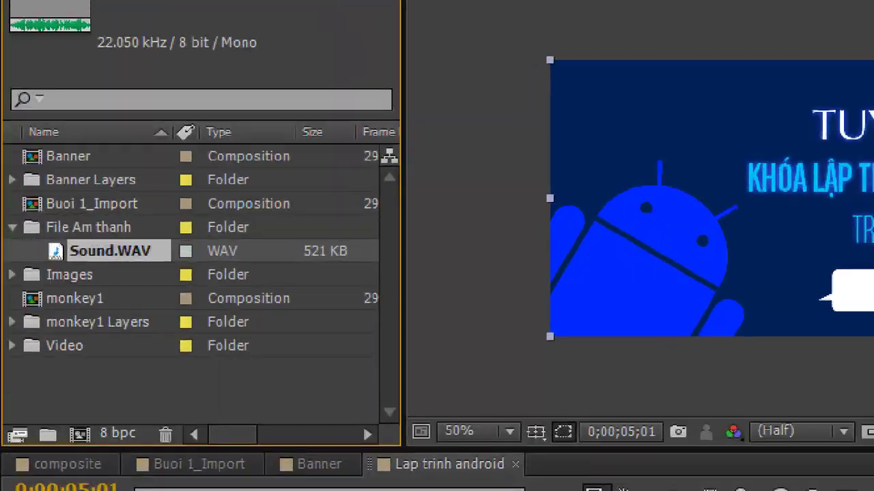
{"action": "left_click_drag", "start_coordinate": [223, 244], "coordinate": [205, 217]}
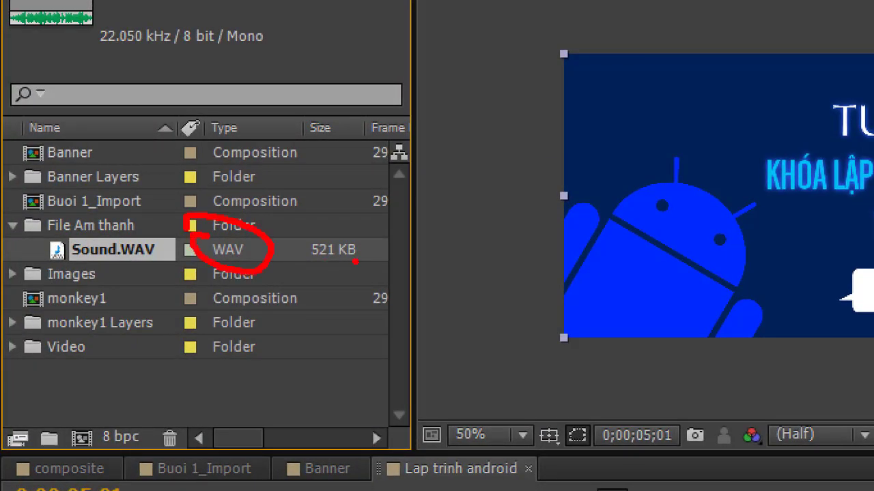
{"action": "mouse_move", "coordinate": [313, 251]}
{"action": "left_mouse_down"}
{"action": "mouse_move", "coordinate": [369, 248]}
{"action": "mouse_move", "coordinate": [385, 262]}
{"action": "left_mouse_up"}
{"action": "left_click_drag", "start_coordinate": [363, 233], "coordinate": [363, 297]}
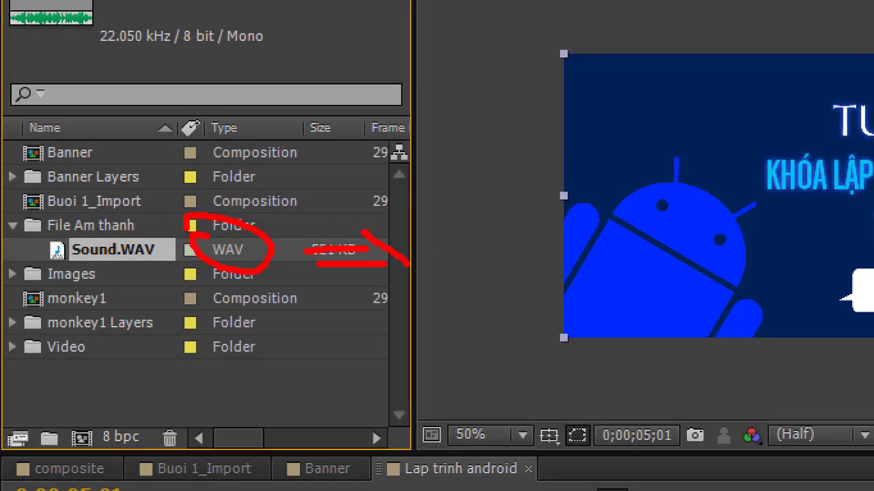
{"action": "left_click_drag", "start_coordinate": [429, 278], "coordinate": [471, 271]}
{"action": "mouse_move", "coordinate": [488, 241]}
{"action": "left_mouse_down"}
{"action": "mouse_move", "coordinate": [486, 268]}
{"action": "mouse_move", "coordinate": [510, 275]}
{"action": "left_mouse_up"}
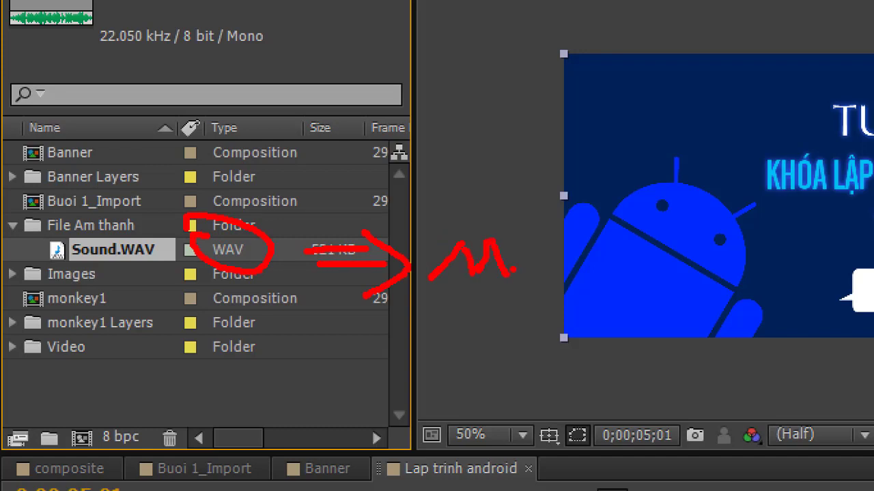
{"action": "mouse_move", "coordinate": [526, 239]}
{"action": "left_mouse_down"}
{"action": "mouse_move", "coordinate": [529, 289]}
{"action": "mouse_move", "coordinate": [542, 240]}
{"action": "mouse_move", "coordinate": [588, 277]}
{"action": "mouse_move", "coordinate": [567, 295]}
{"action": "left_mouse_up"}
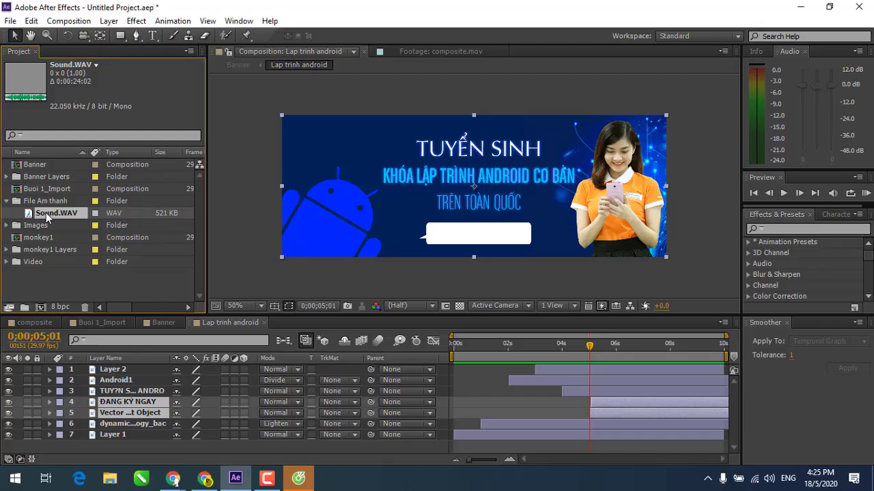
Drop Sound.WAV into the timeline as layer 8 and play the preview with sound.
{"action": "left_click_drag", "start_coordinate": [48, 217], "coordinate": [27, 454]}
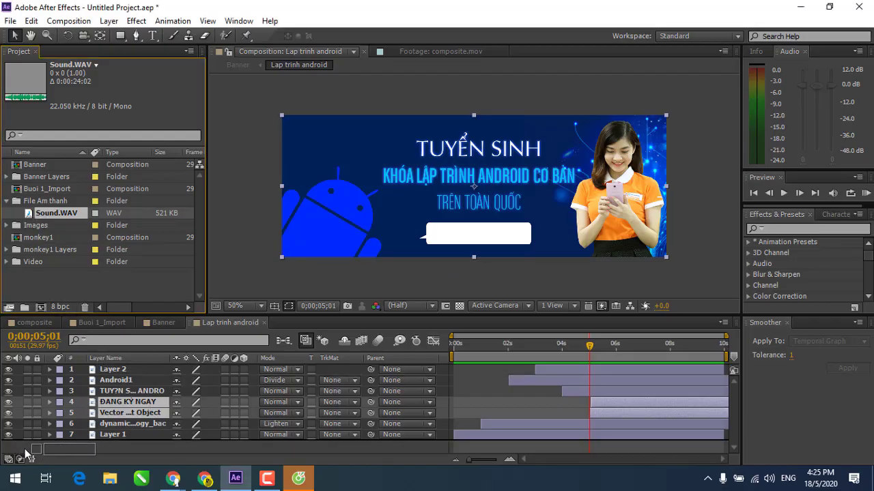
{"action": "left_click_drag", "start_coordinate": [27, 454], "coordinate": [39, 448]}
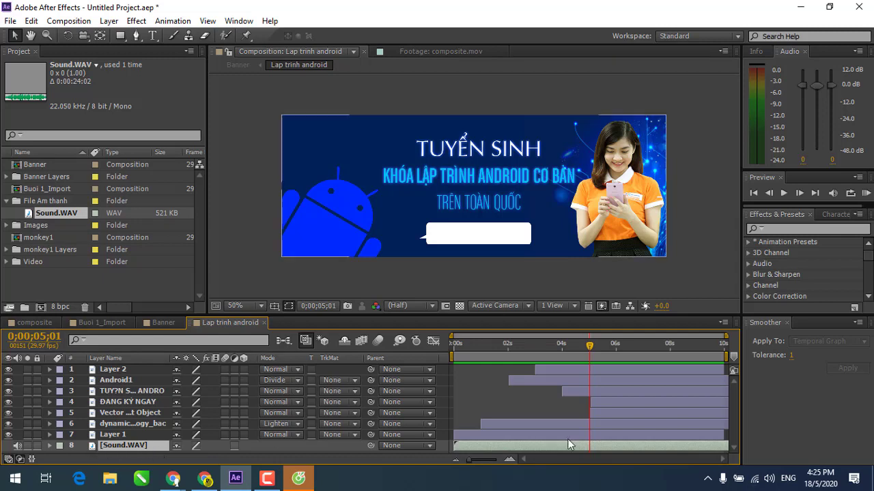
{"action": "left_click_drag", "start_coordinate": [580, 345], "coordinate": [567, 345]}
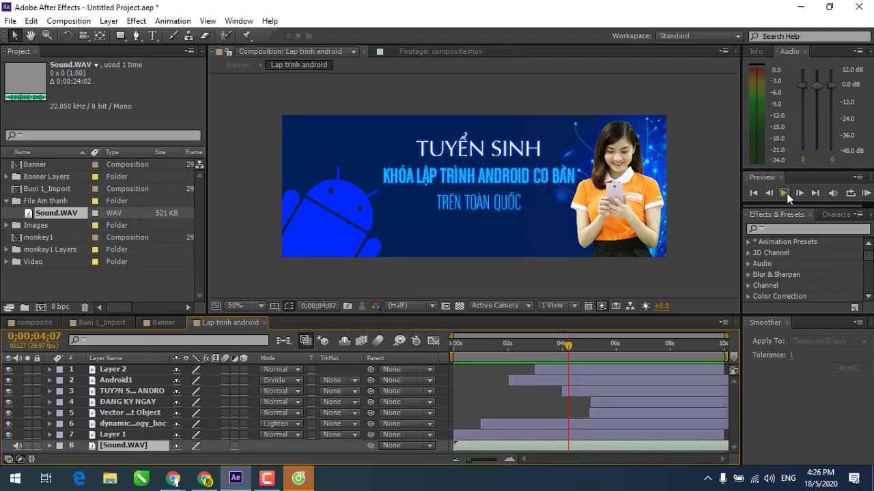
{"action": "left_click", "coordinate": [784, 193]}
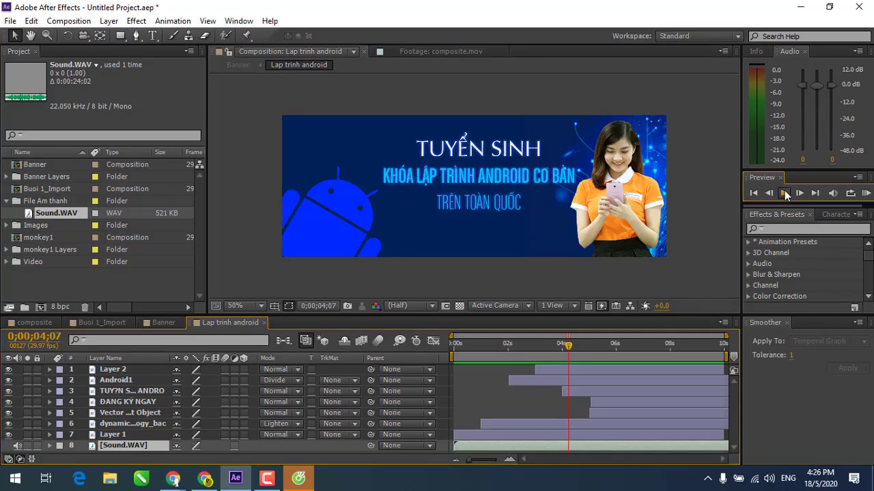
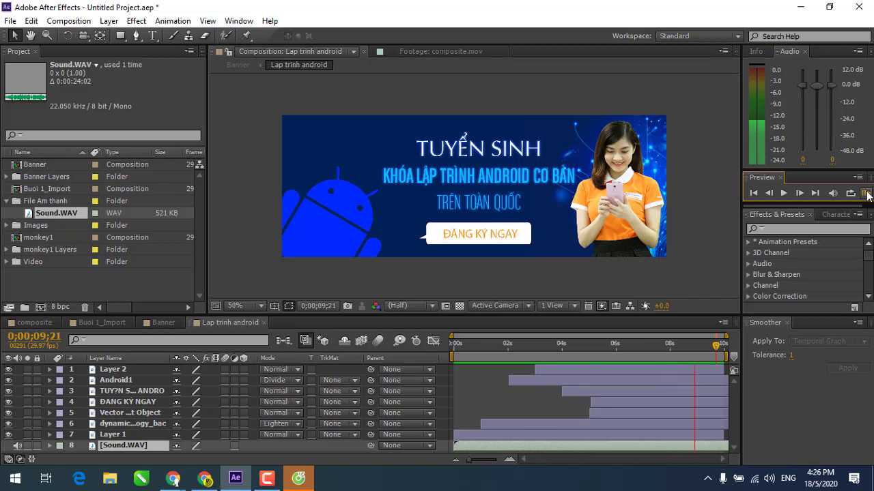
Stop the preview and highlight the Flash SWF and Premiere Pro export options under File > Export.
{"action": "key", "text": "space"}
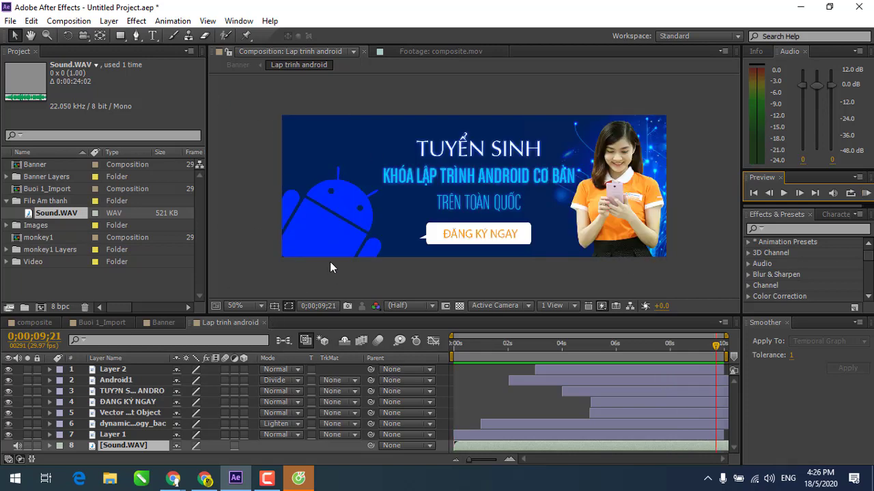
{"action": "left_click", "coordinate": [11, 20]}
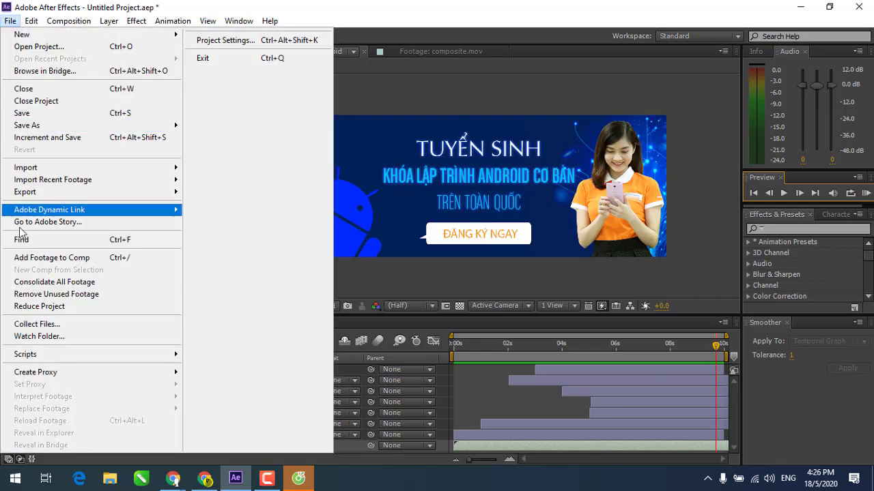
{"action": "mouse_move", "coordinate": [48, 191]}
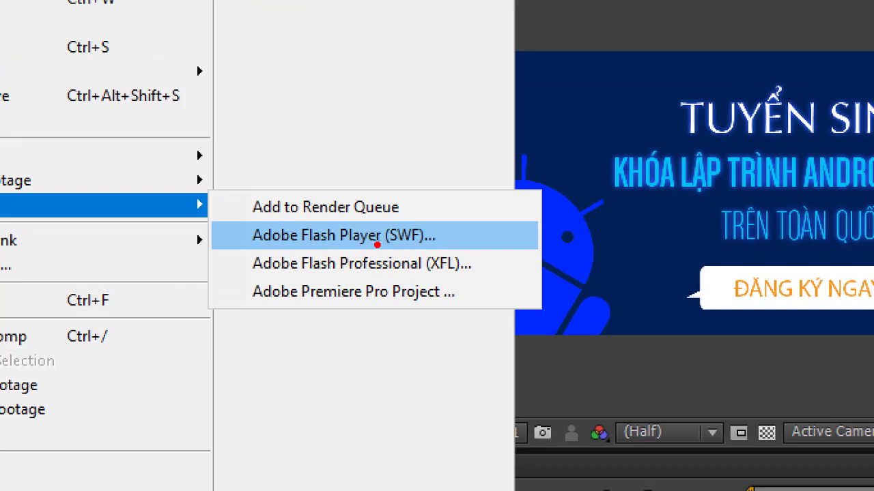
{"action": "left_click_drag", "start_coordinate": [376, 244], "coordinate": [374, 250]}
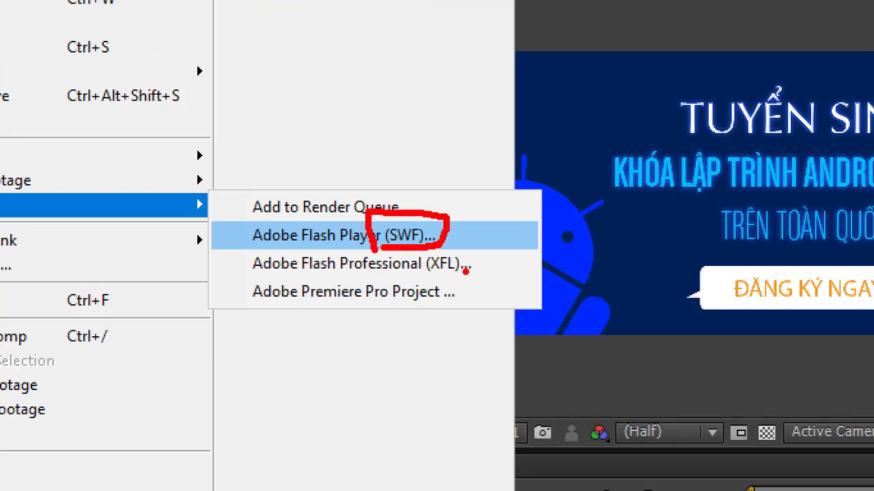
{"action": "left_click_drag", "start_coordinate": [231, 247], "coordinate": [483, 245]}
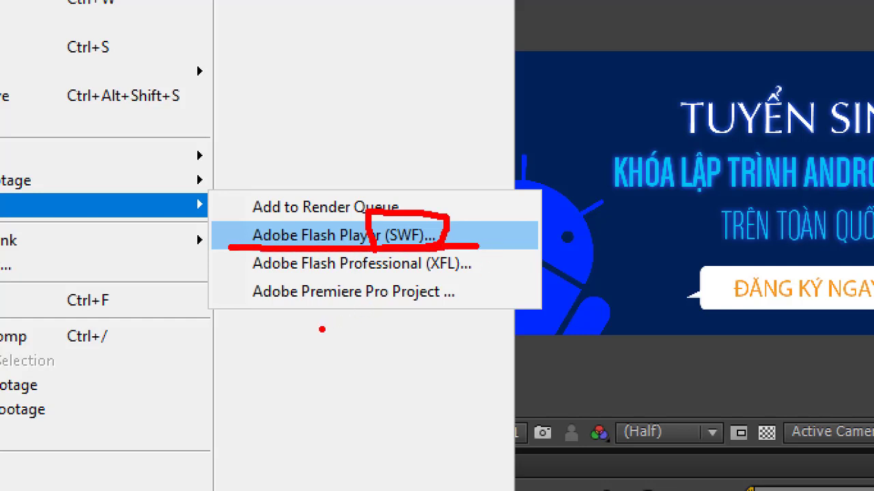
{"action": "left_click_drag", "start_coordinate": [312, 298], "coordinate": [482, 298]}
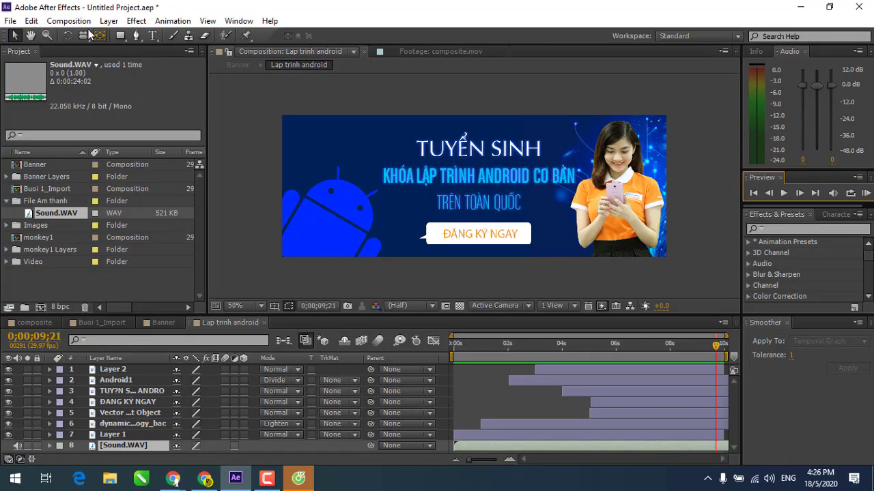
Queue Lap trinh android for rendering and highlight its Custom: AVI output module.
{"action": "left_click", "coordinate": [80, 25]}
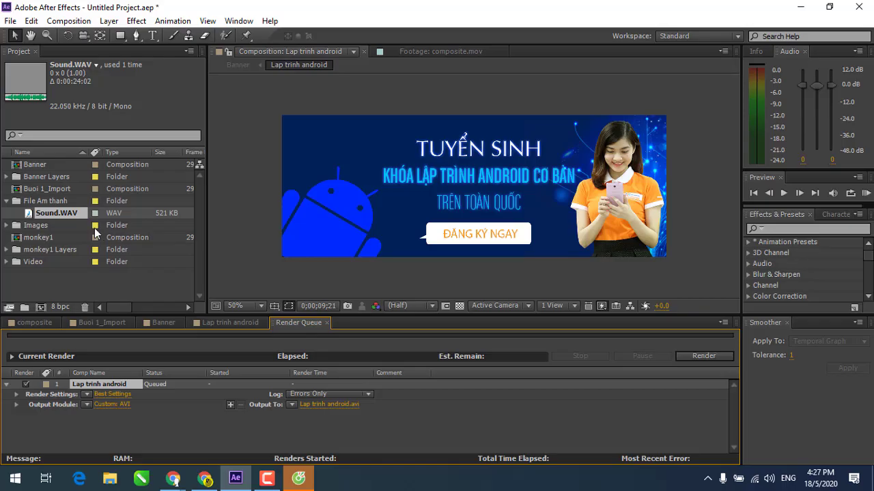
{"action": "left_click", "coordinate": [109, 20]}
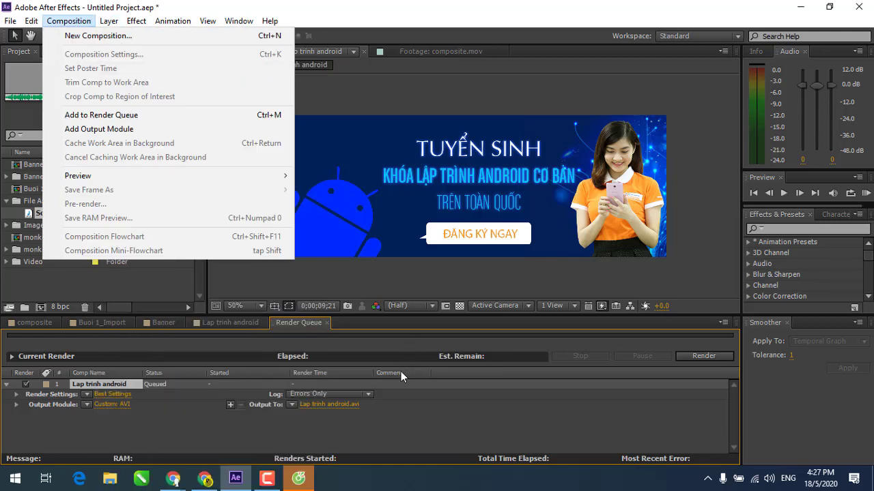
{"action": "left_click", "coordinate": [176, 422]}
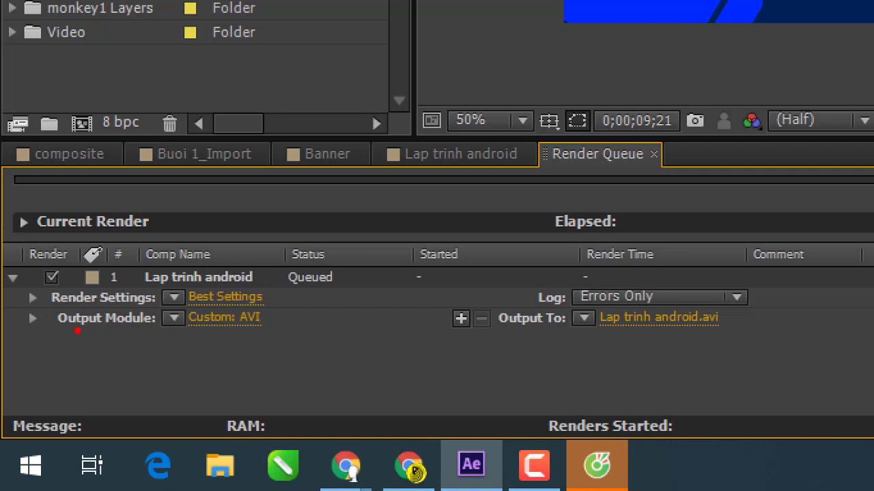
{"action": "left_click_drag", "start_coordinate": [50, 330], "coordinate": [142, 325]}
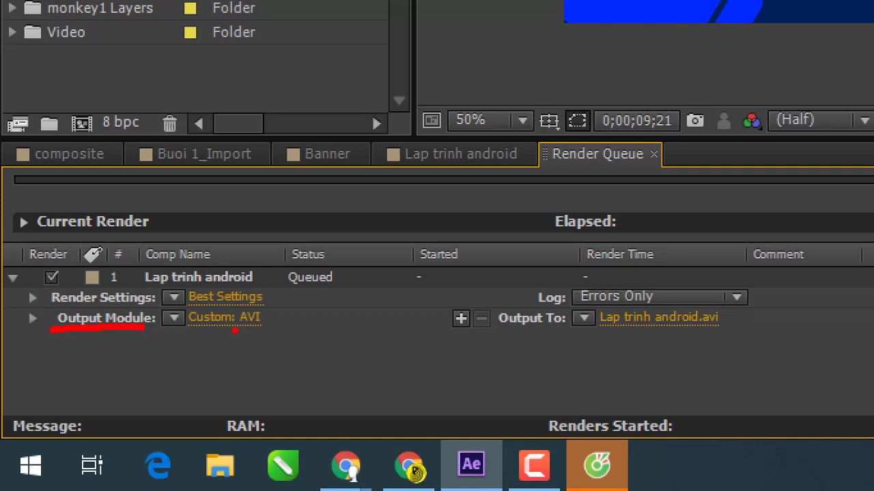
{"action": "mouse_move", "coordinate": [234, 329]}
{"action": "left_mouse_down"}
{"action": "mouse_move", "coordinate": [280, 327]}
{"action": "mouse_move", "coordinate": [272, 307]}
{"action": "mouse_move", "coordinate": [231, 330]}
{"action": "left_mouse_up"}
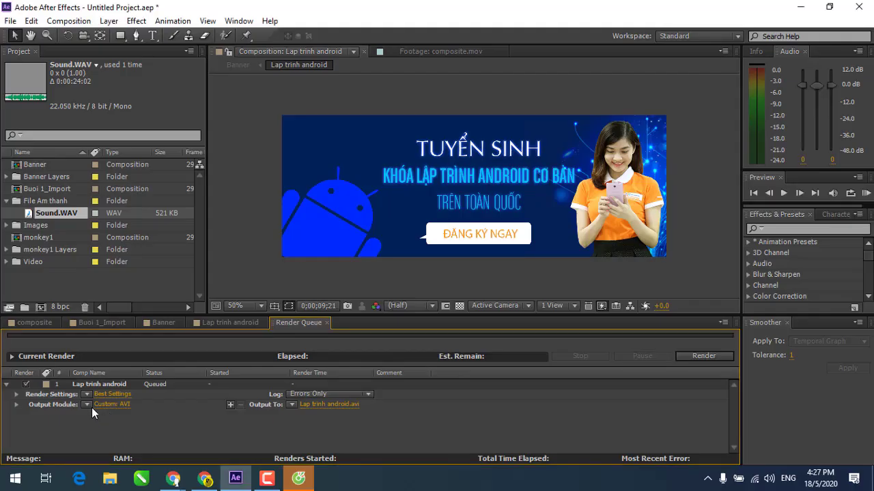
Switch the Lap trinh android output module format from AVI to H.264 and confirm.
{"action": "left_click", "coordinate": [107, 405]}
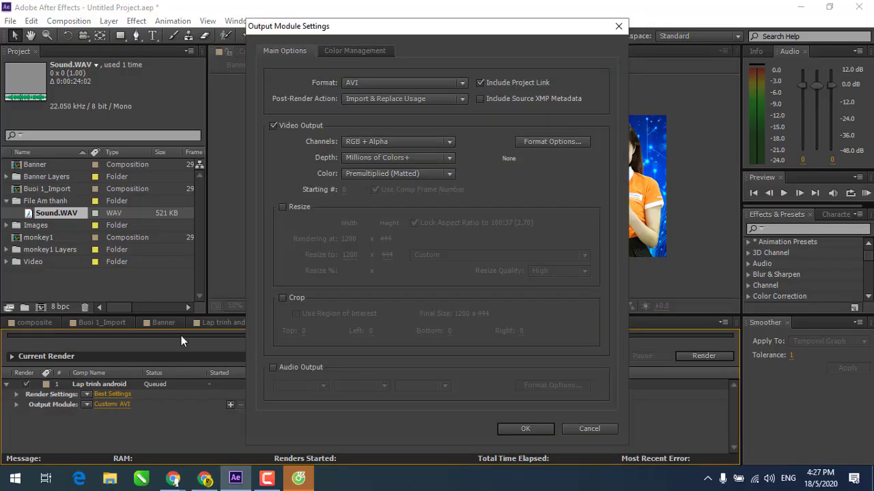
{"action": "left_click", "coordinate": [396, 85]}
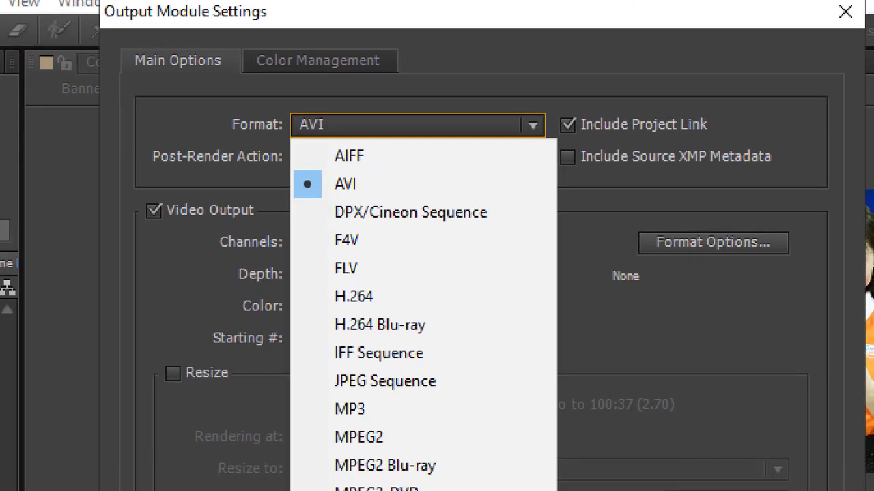
{"action": "left_click_drag", "start_coordinate": [330, 249], "coordinate": [364, 250]}
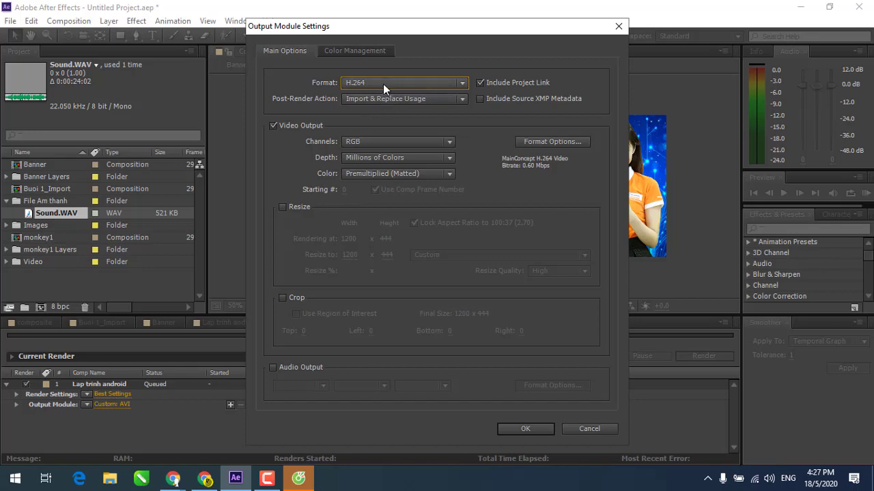
{"action": "left_click", "coordinate": [383, 84]}
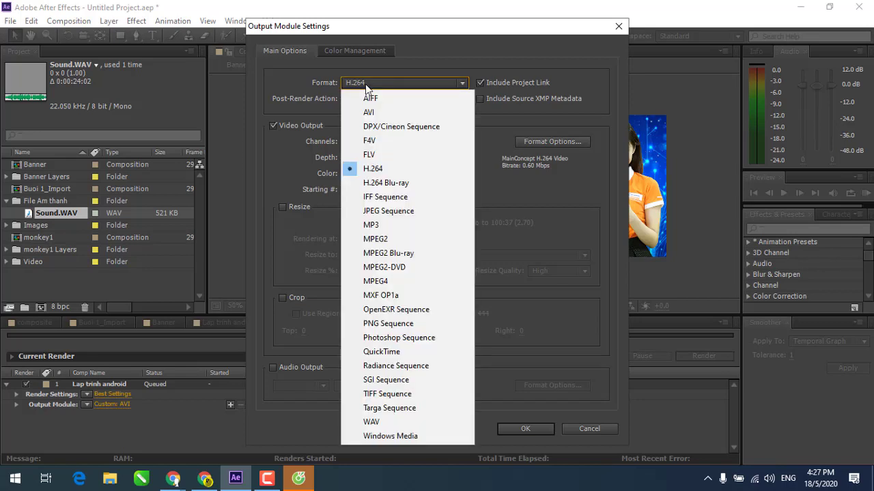
{"action": "left_click", "coordinate": [369, 84]}
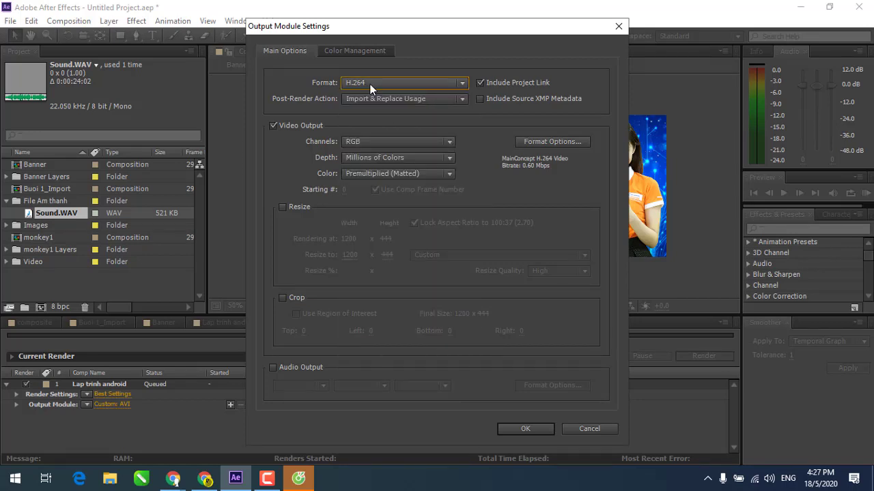
{"action": "left_click", "coordinate": [524, 430]}
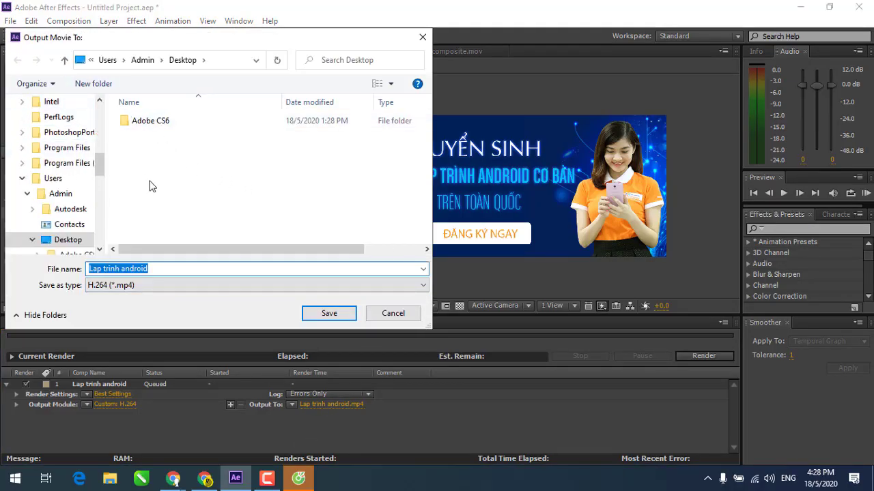
Keep the default output path, render the H.264 MP4, then minimize After Effects and close the browser.
{"action": "left_click", "coordinate": [393, 315]}
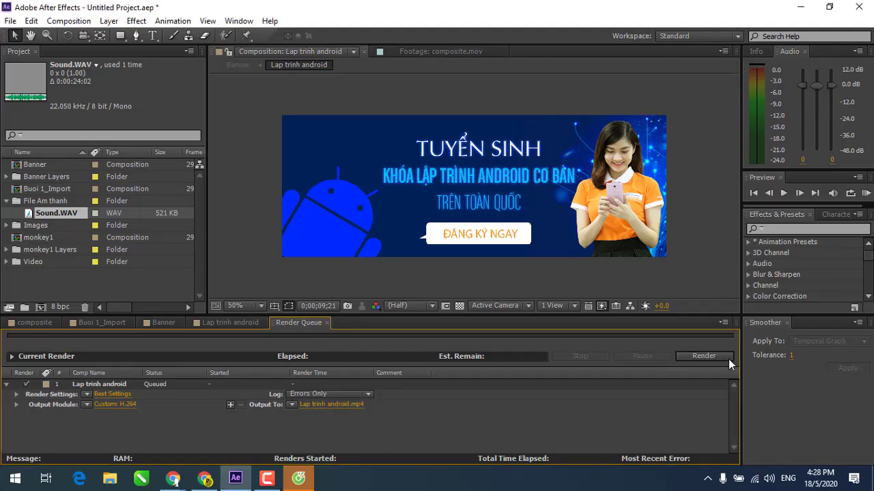
{"action": "left_click", "coordinate": [728, 359]}
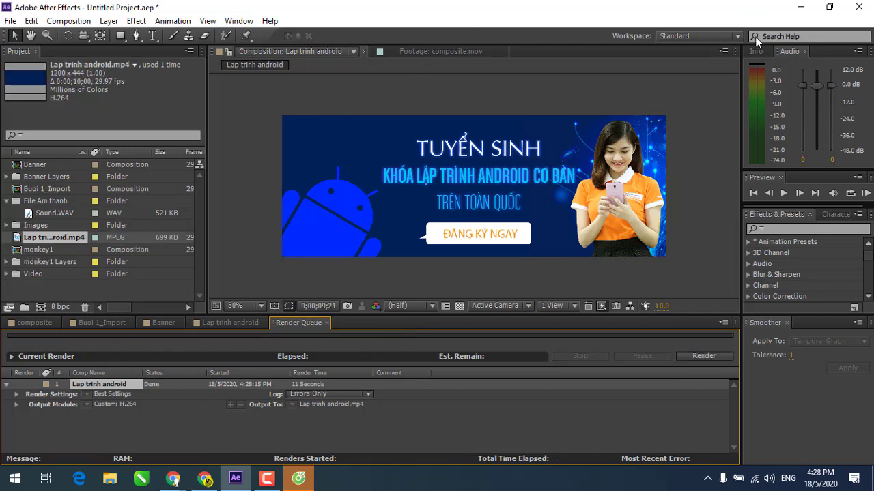
{"action": "left_click", "coordinate": [800, 8]}
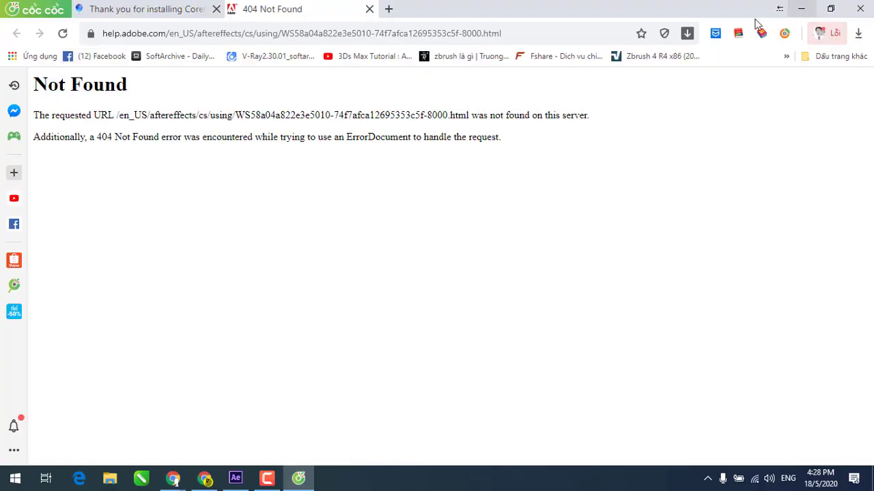
{"action": "left_click", "coordinate": [860, 8]}
Move the rendered Lap trinh android video on the desktop and open it in QuickTime.
{"action": "left_click_drag", "start_coordinate": [167, 347], "coordinate": [405, 126]}
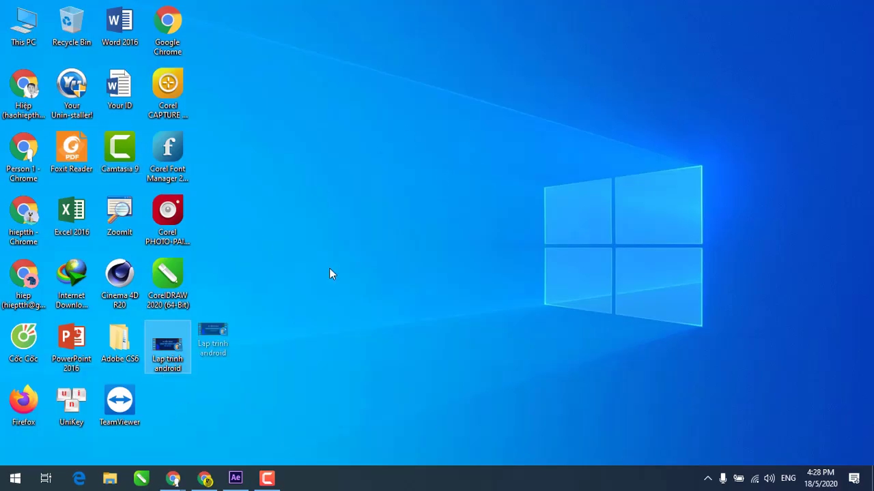
{"action": "right_click", "coordinate": [402, 96]}
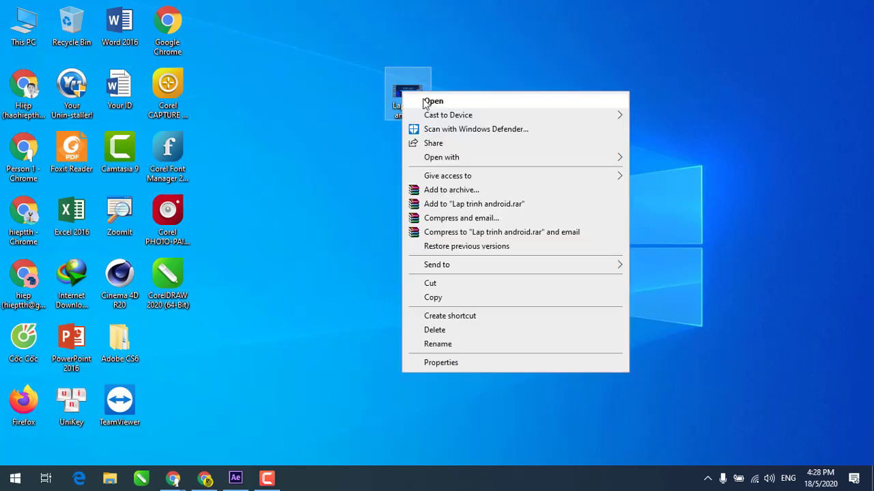
{"action": "left_click", "coordinate": [429, 102]}
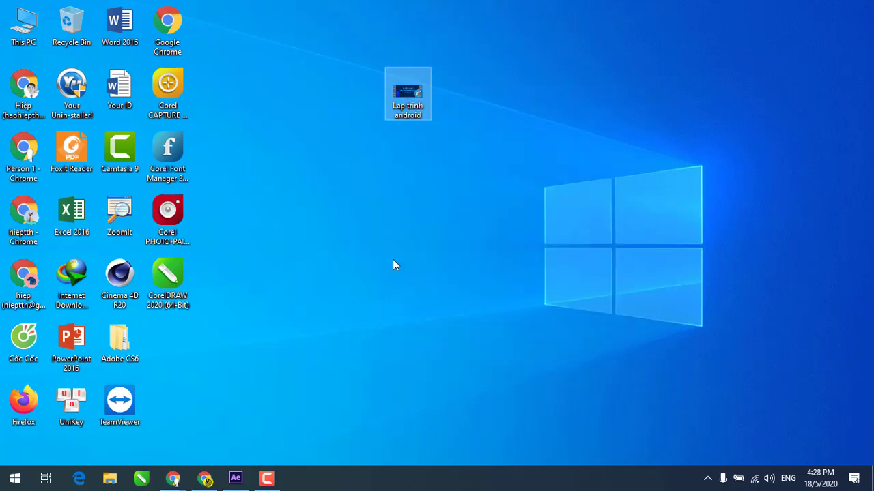
{"action": "left_click", "coordinate": [456, 172]}
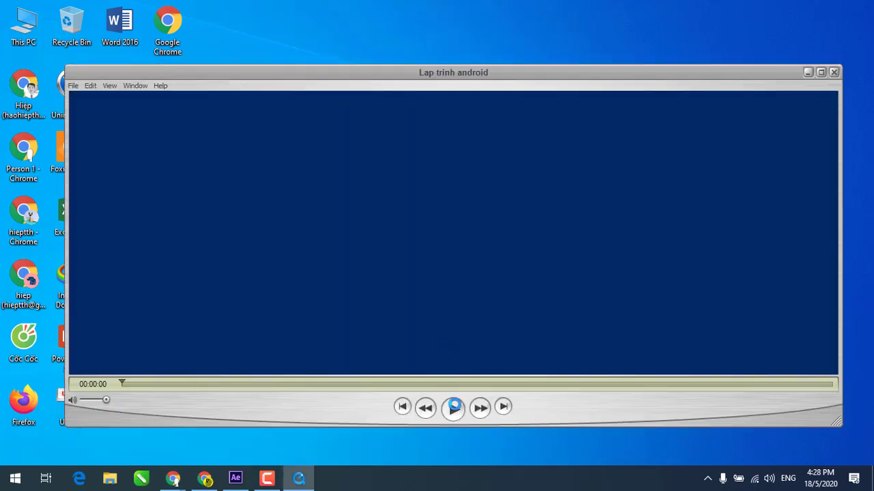
Play the video, restart it from the beginning, then return to After Effects.
{"action": "left_click", "coordinate": [453, 407]}
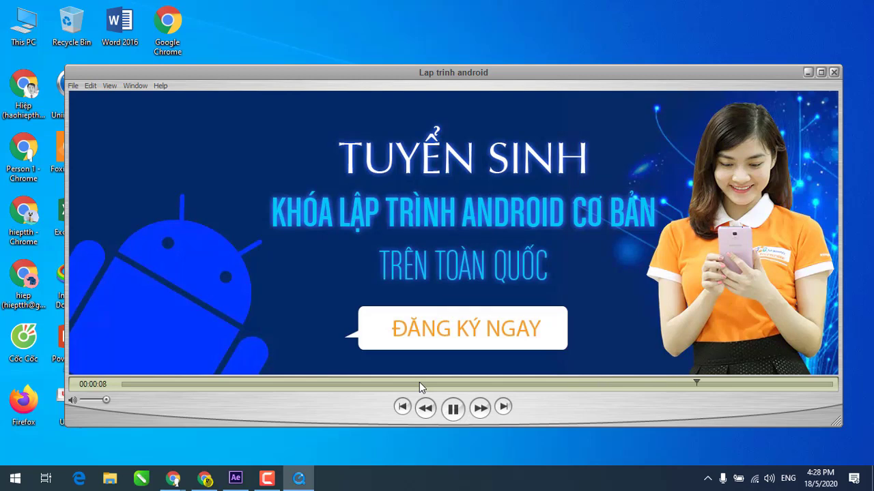
{"action": "left_click", "coordinate": [455, 413]}
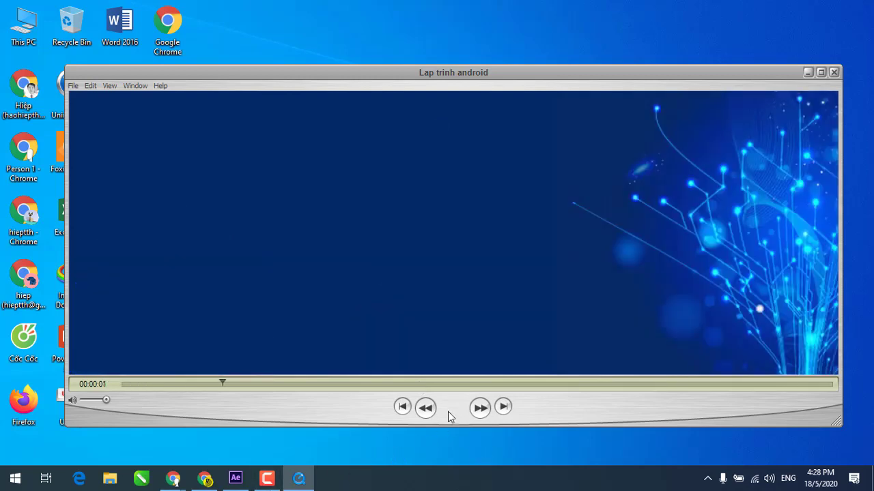
{"action": "left_click", "coordinate": [448, 411]}
{"action": "left_click", "coordinate": [300, 479]}
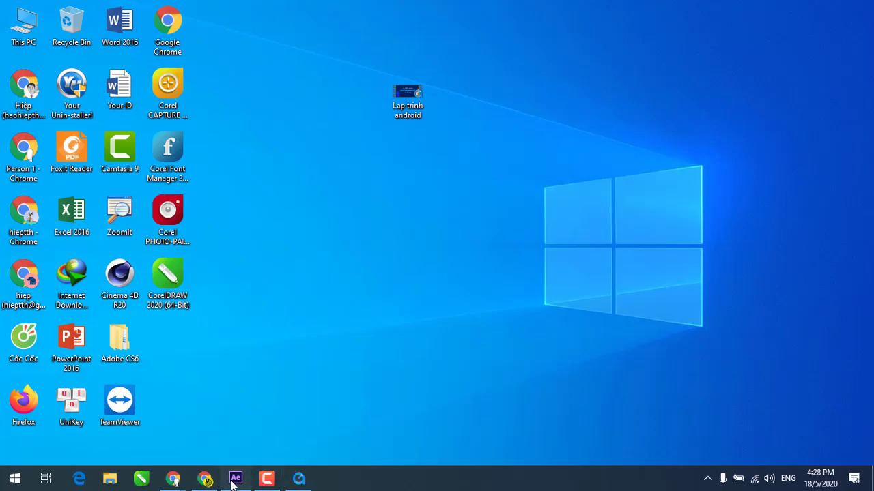
{"action": "left_click", "coordinate": [235, 478]}
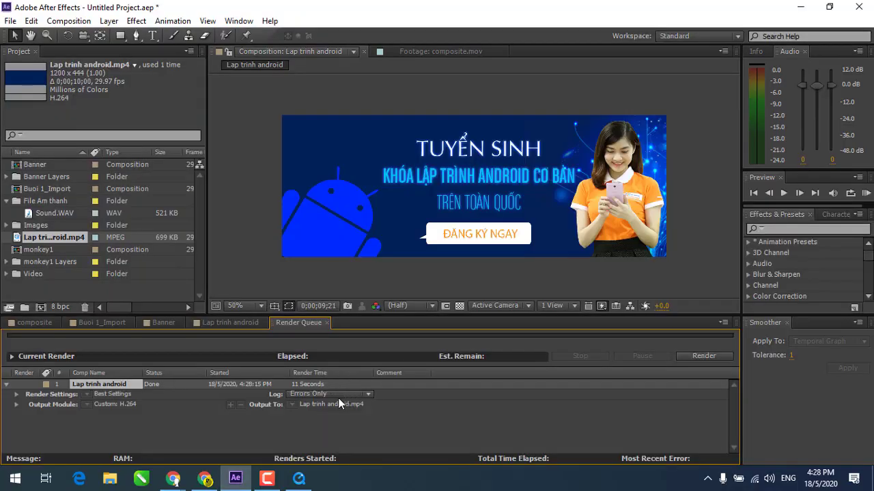
Dismiss the empty-queue alert, close the QuickTime window, and close the Render Queue panel.
{"action": "left_click", "coordinate": [705, 356]}
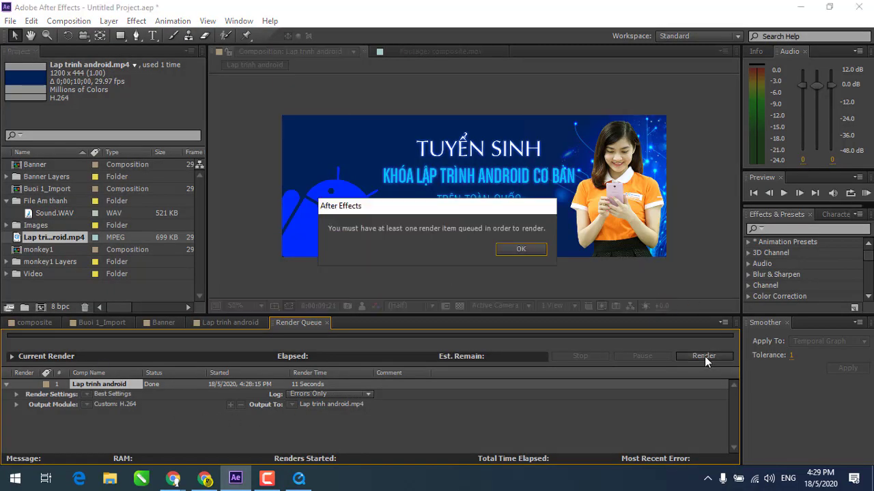
{"action": "left_click", "coordinate": [534, 257]}
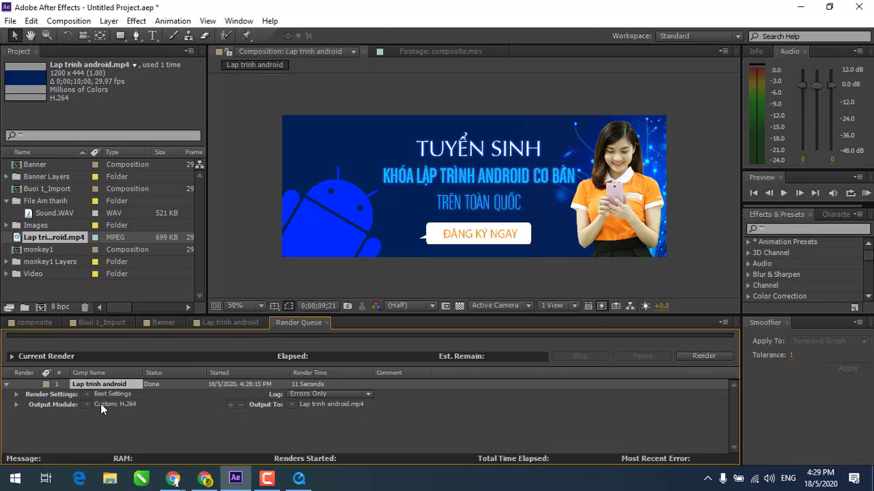
{"action": "left_click", "coordinate": [65, 405]}
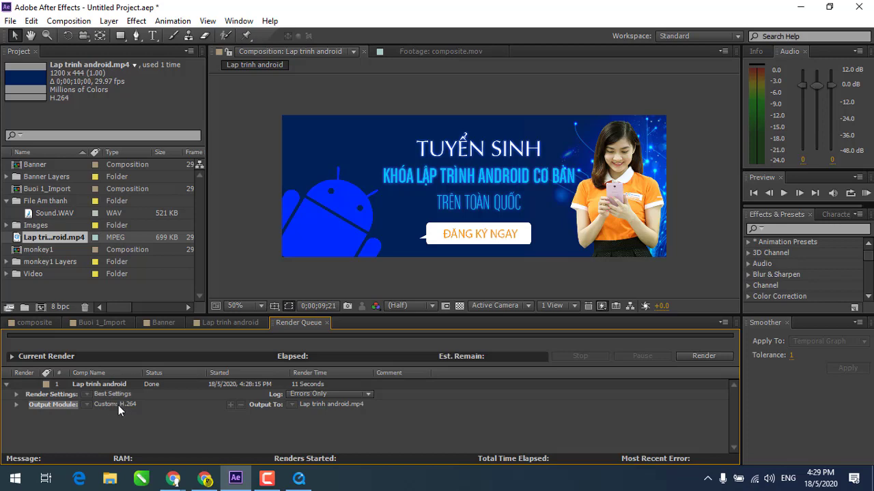
{"action": "left_click", "coordinate": [299, 478]}
{"action": "left_click", "coordinate": [834, 72]}
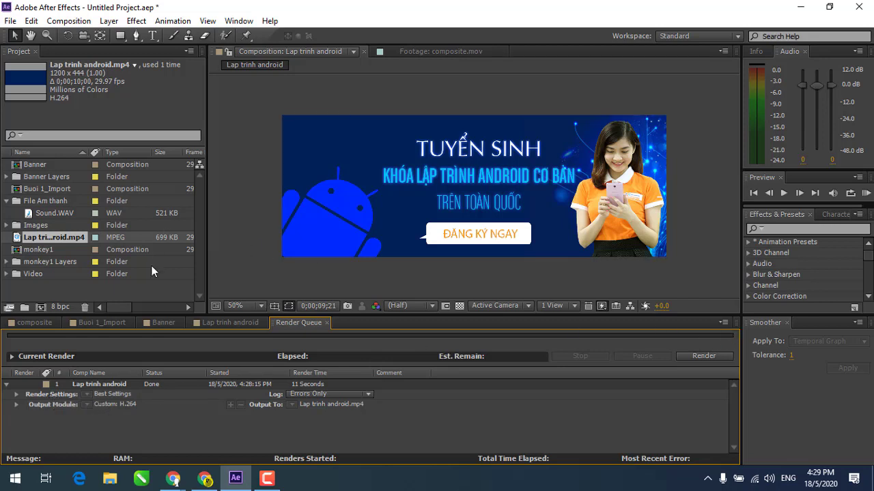
{"action": "left_click", "coordinate": [326, 322]}
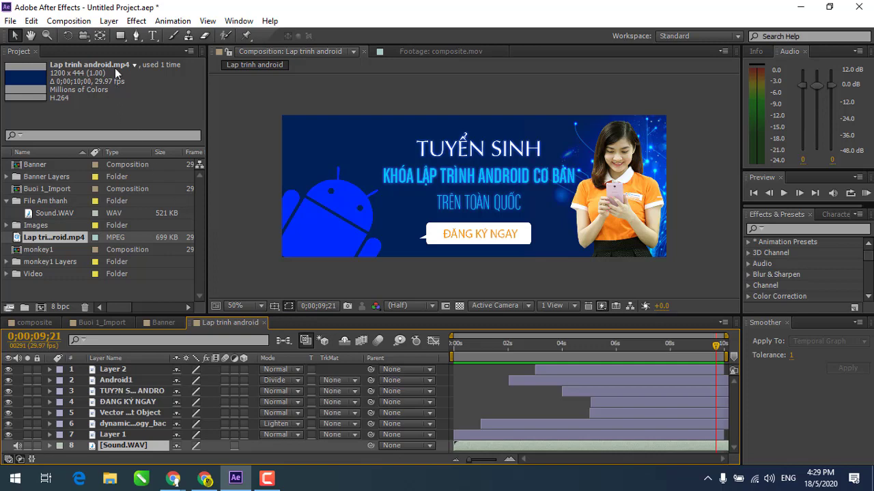
Queue Lap trinh android again with H.264 format and 48 kHz stereo audio output enabled.
{"action": "left_click", "coordinate": [87, 22]}
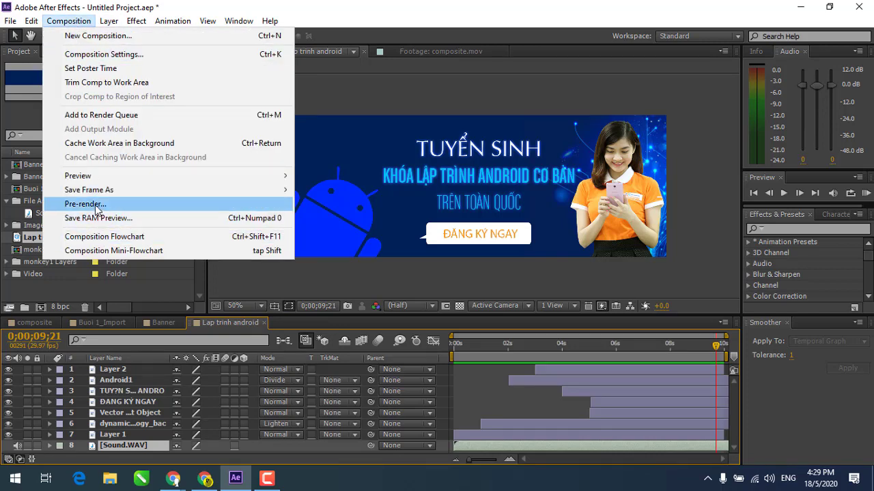
{"action": "left_click", "coordinate": [85, 203]}
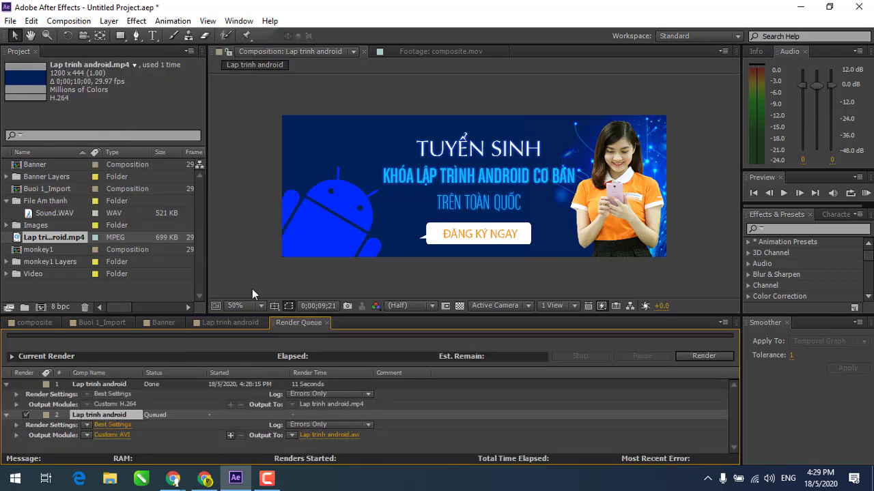
{"action": "left_click", "coordinate": [122, 434]}
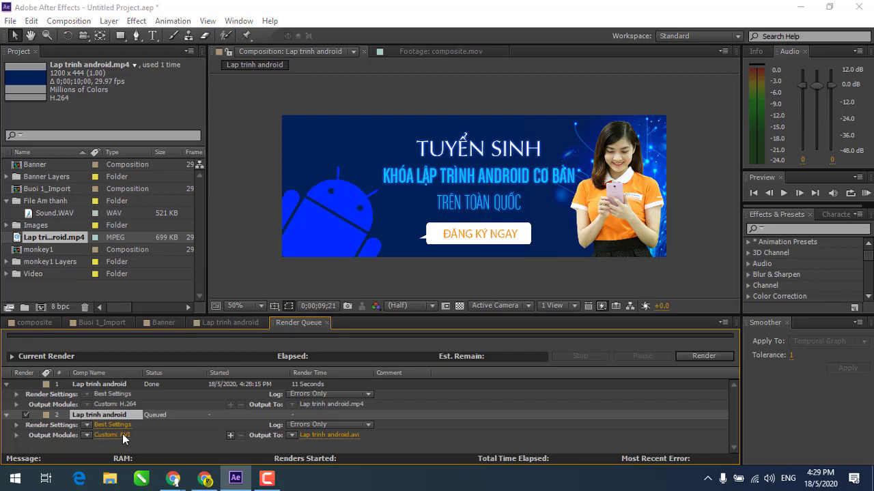
{"action": "left_click", "coordinate": [122, 434]}
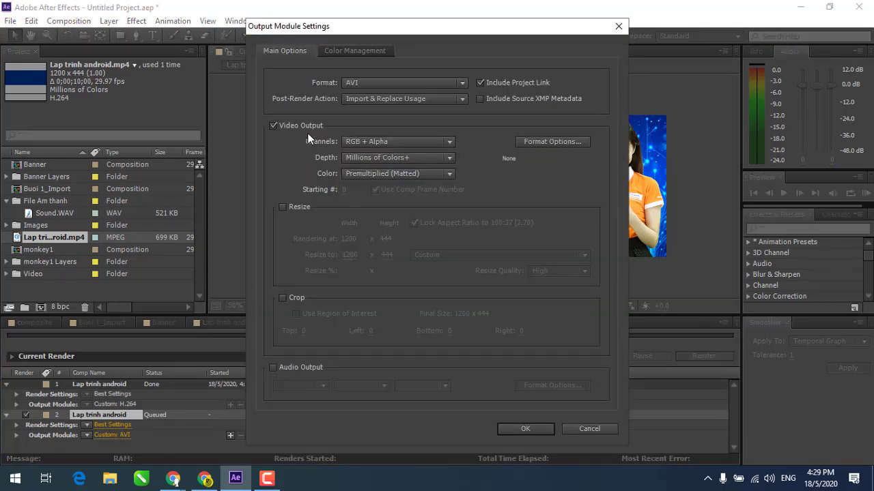
{"action": "left_click", "coordinate": [395, 83]}
{"action": "left_click", "coordinate": [389, 169]}
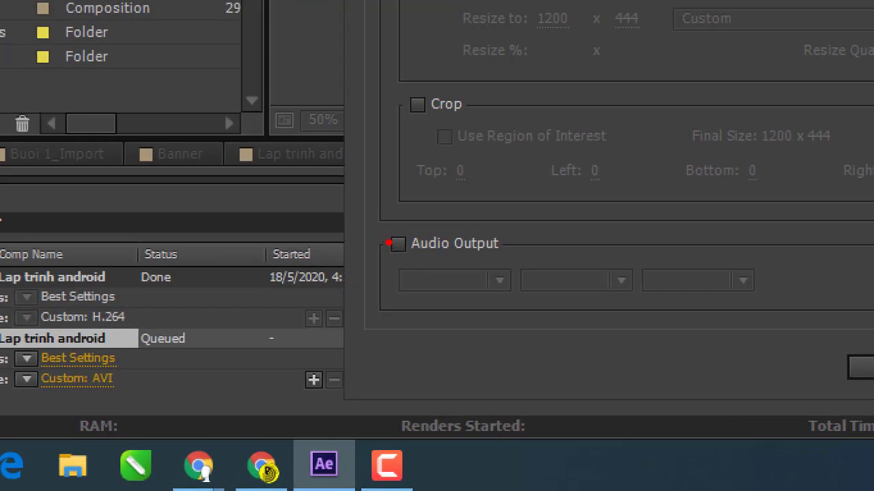
{"action": "left_click_drag", "start_coordinate": [389, 243], "coordinate": [437, 157]}
{"action": "mouse_move", "coordinate": [392, 263]}
{"action": "left_mouse_down"}
{"action": "mouse_move", "coordinate": [482, 262]}
{"action": "mouse_move", "coordinate": [556, 225]}
{"action": "mouse_move", "coordinate": [416, 196]}
{"action": "left_mouse_up"}
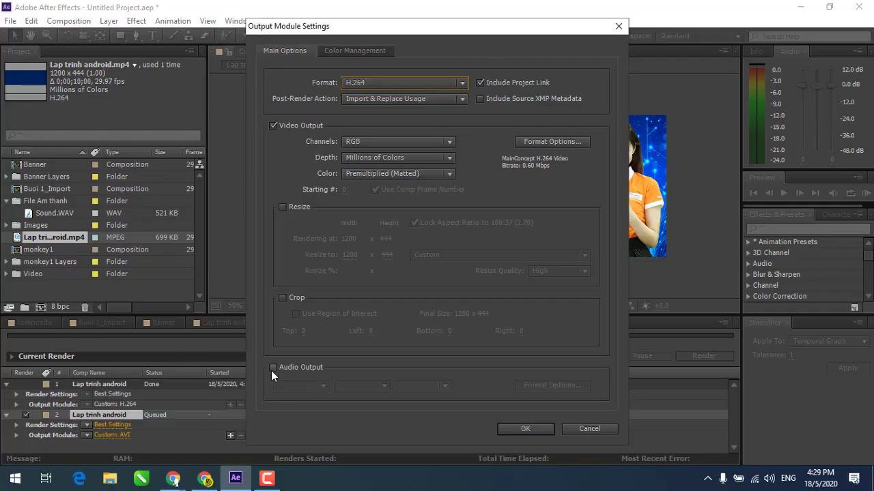
{"action": "left_click", "coordinate": [273, 368]}
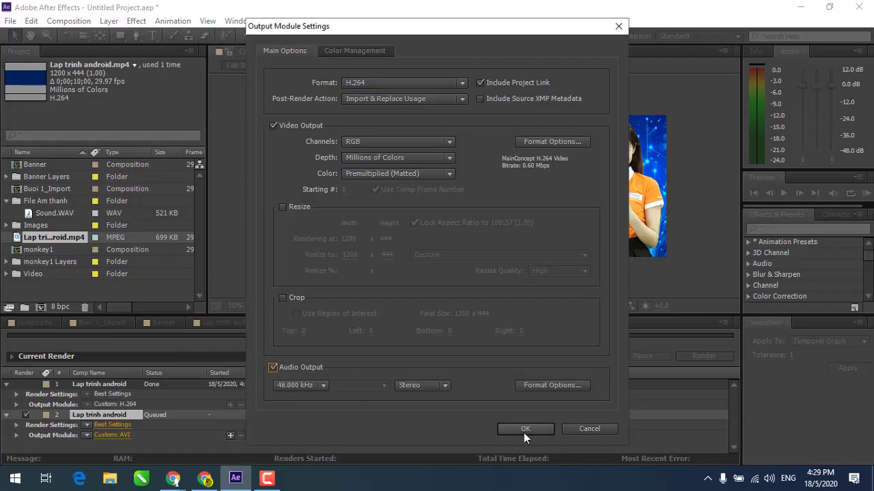
{"action": "left_click", "coordinate": [524, 430]}
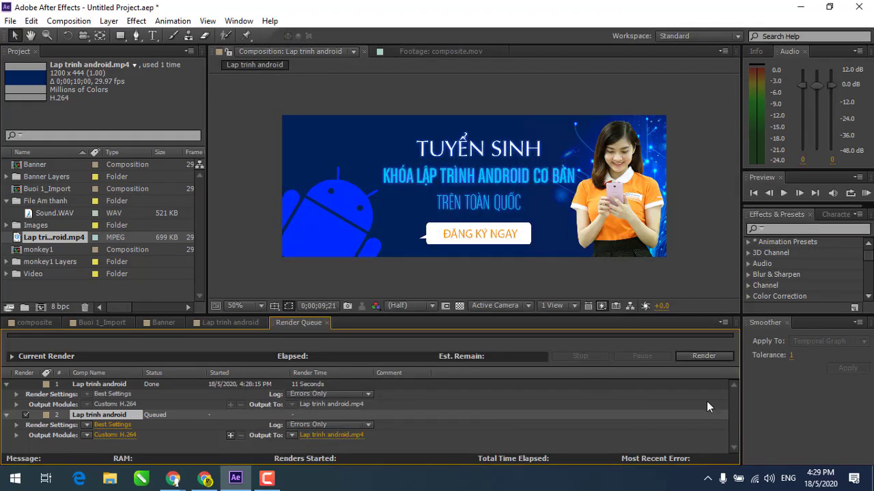
Render it, overwriting the existing MP4, then minimize After Effects.
{"action": "left_click", "coordinate": [715, 357]}
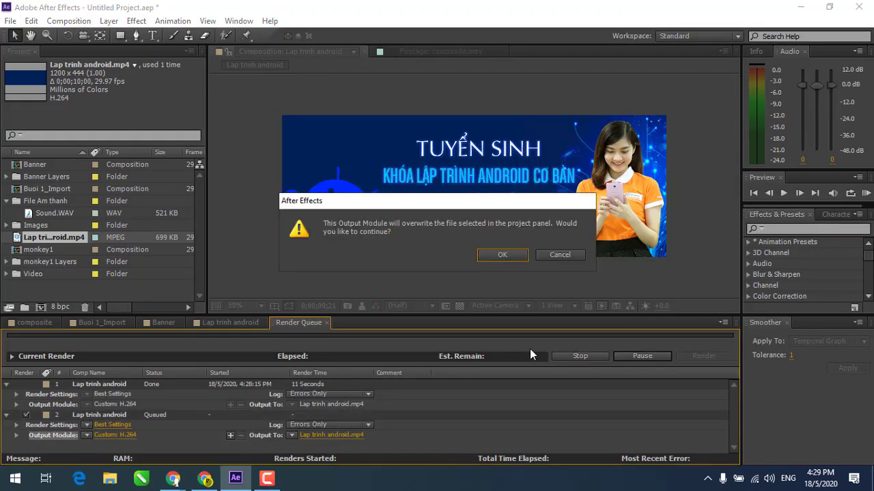
{"action": "left_click", "coordinate": [502, 254]}
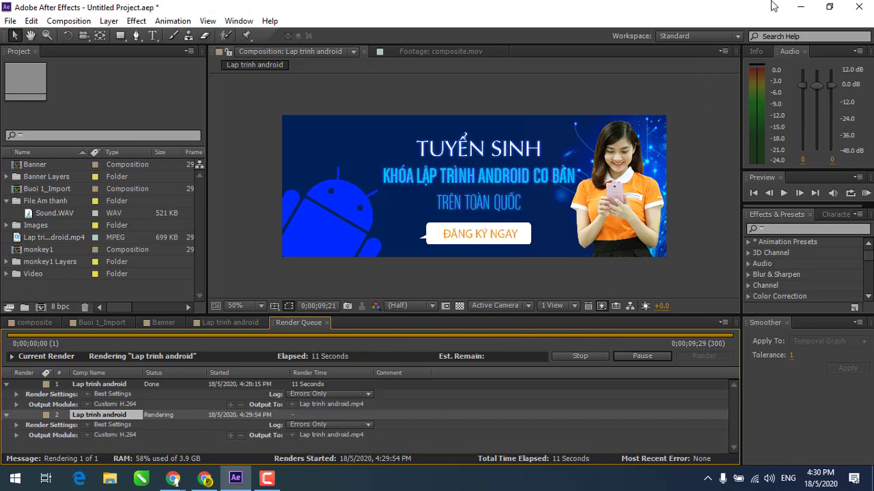
{"action": "left_click", "coordinate": [797, 7]}
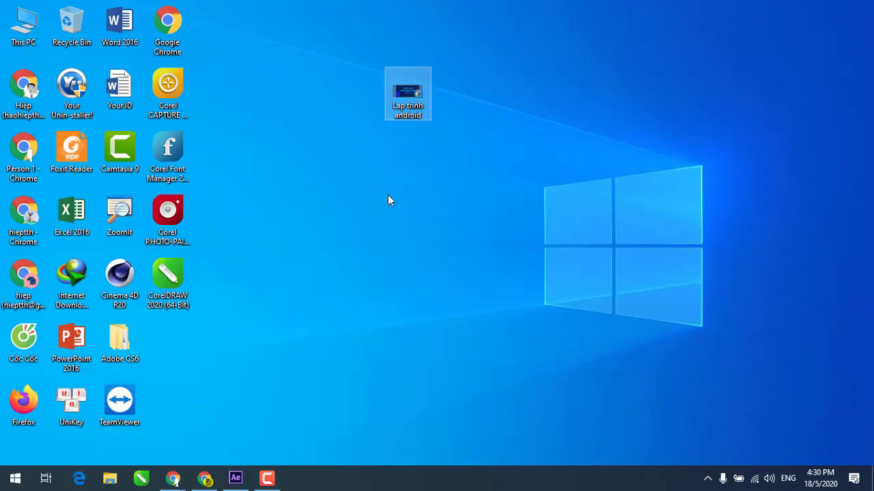
Open the re-rendered Lap trinh android MP4 in QuickTime, play it, and go back to After Effects.
{"action": "right_click", "coordinate": [428, 91]}
{"action": "left_click", "coordinate": [447, 98]}
{"action": "double_click", "coordinate": [400, 102]}
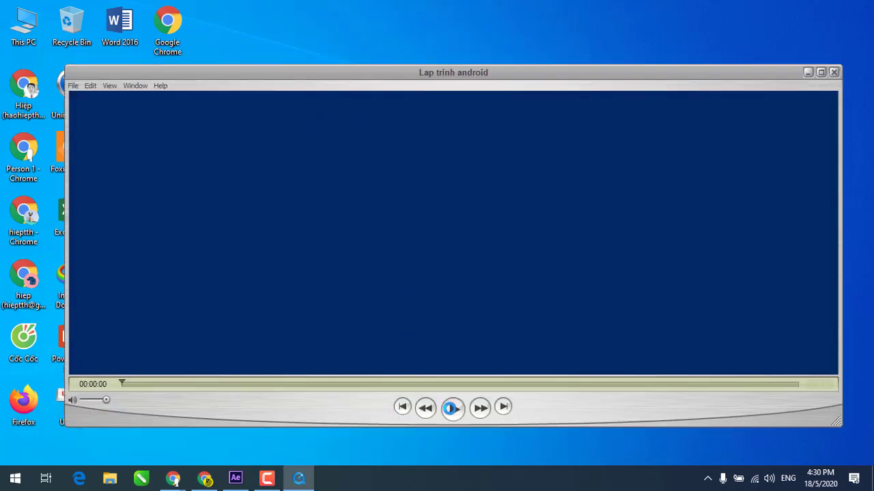
{"action": "left_click", "coordinate": [451, 408]}
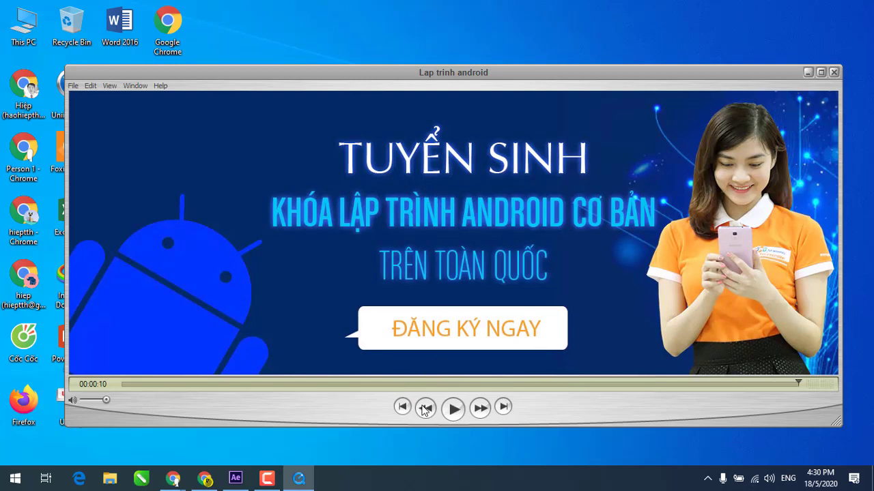
{"action": "left_click", "coordinate": [235, 478]}
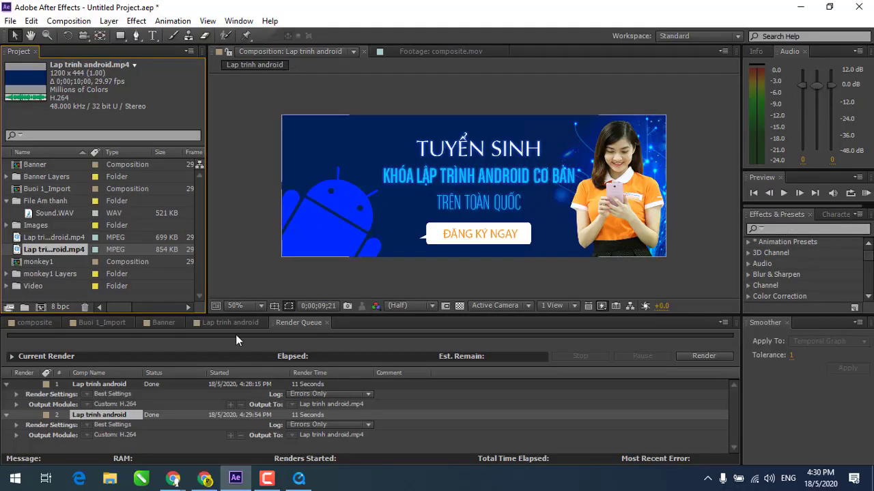
Switch from the composite tab to the Lap trinh android timeline tab.
{"action": "left_click", "coordinate": [41, 323]}
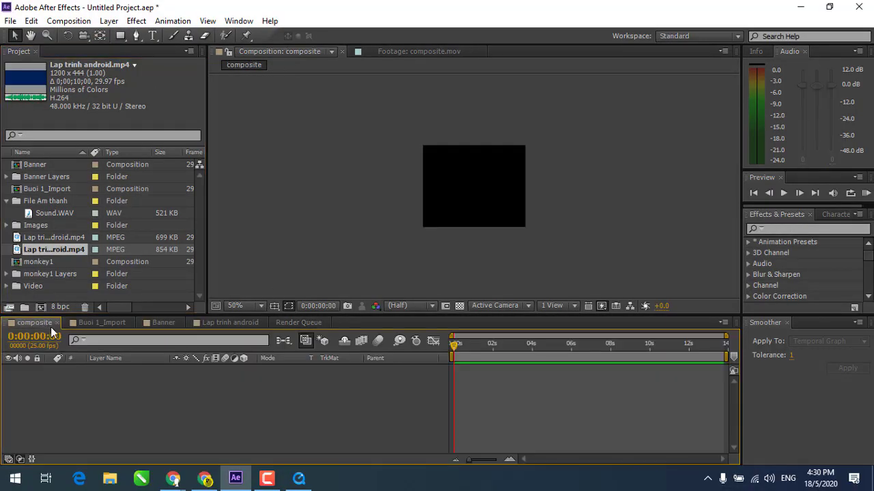
{"action": "left_click", "coordinate": [249, 323]}
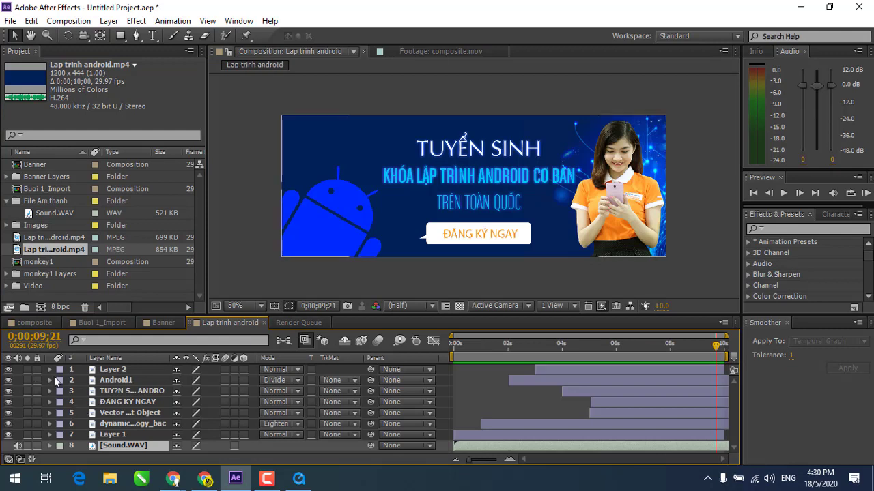